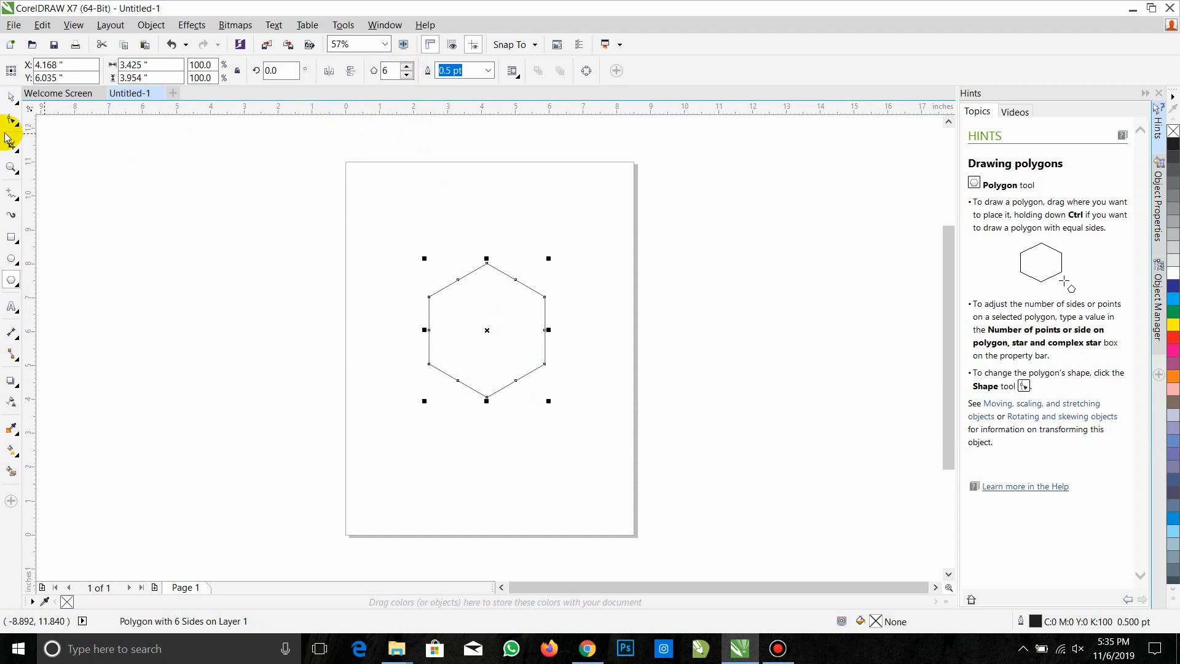
Draw two straight Freehand lines snapped between opposite side corners of the hexagon, crossing at its centre
click(13, 126)
click(15, 174)
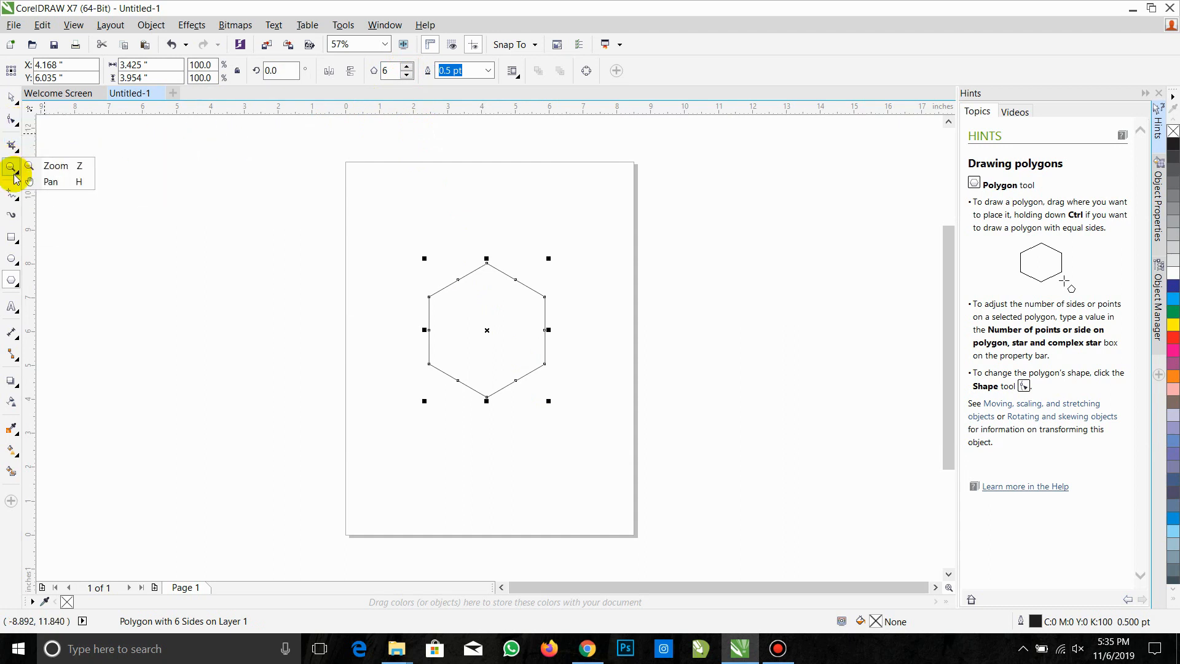
click(12, 192)
click(38, 190)
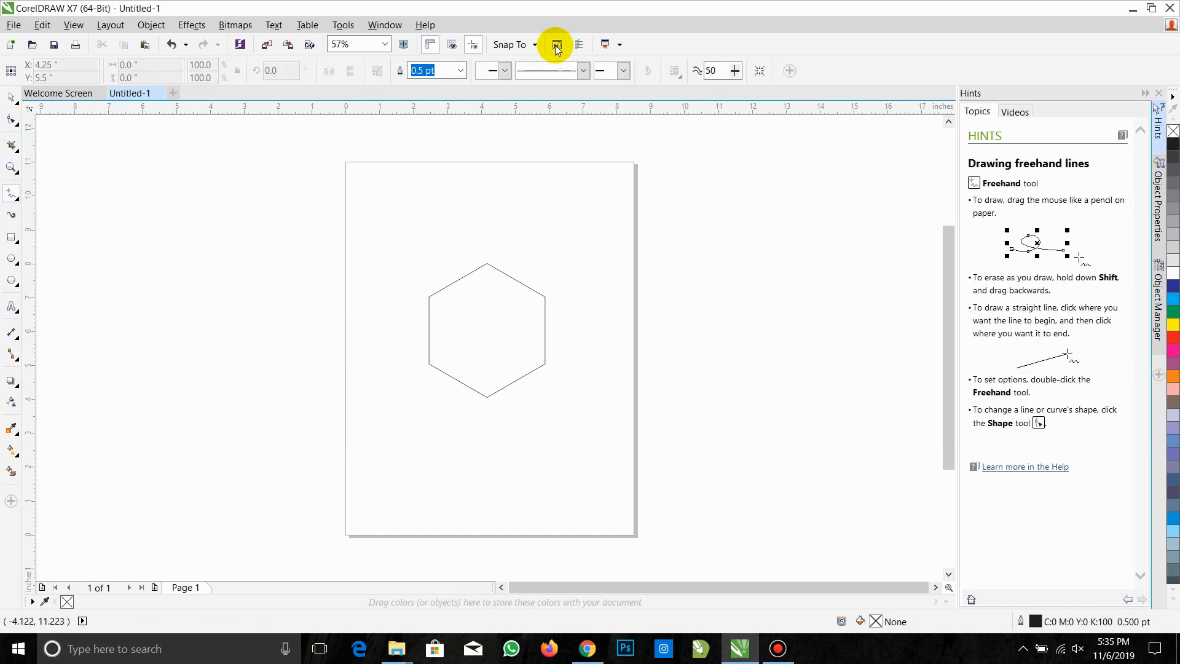
click(510, 47)
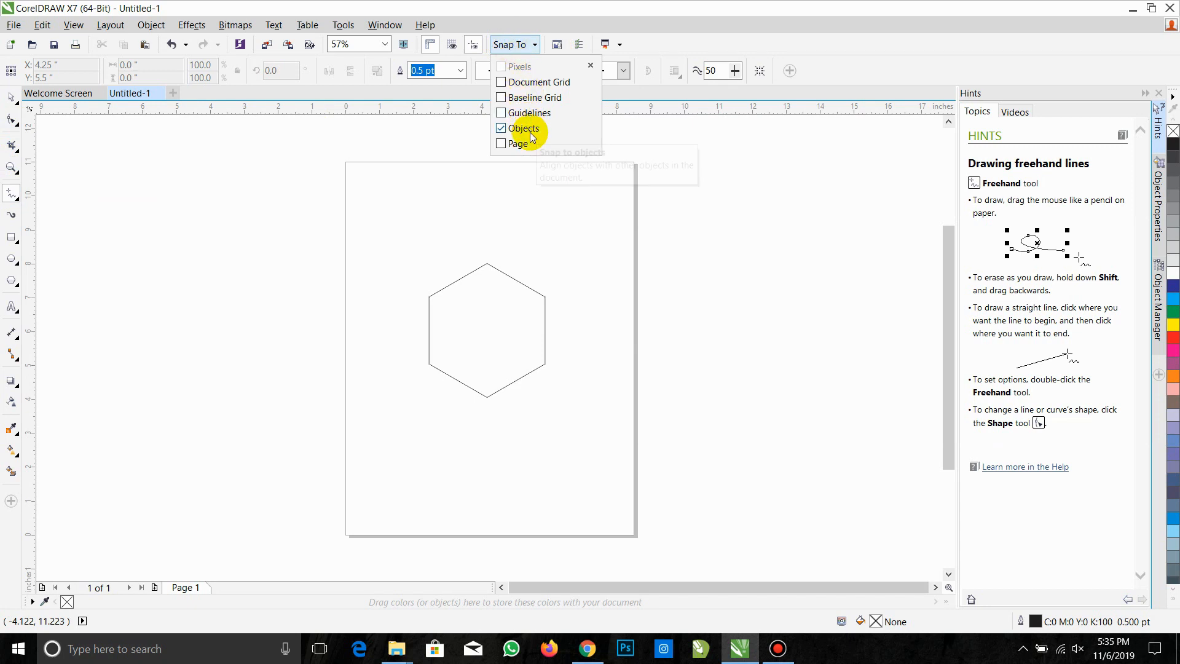
click(432, 303)
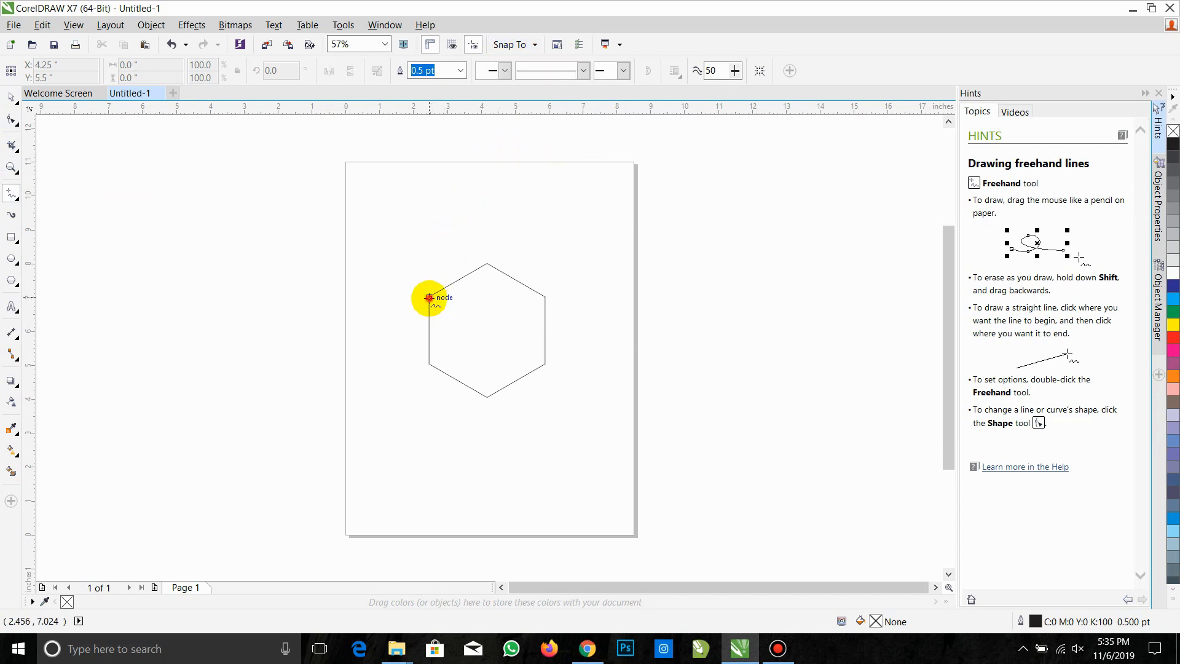
click(429, 297)
click(546, 365)
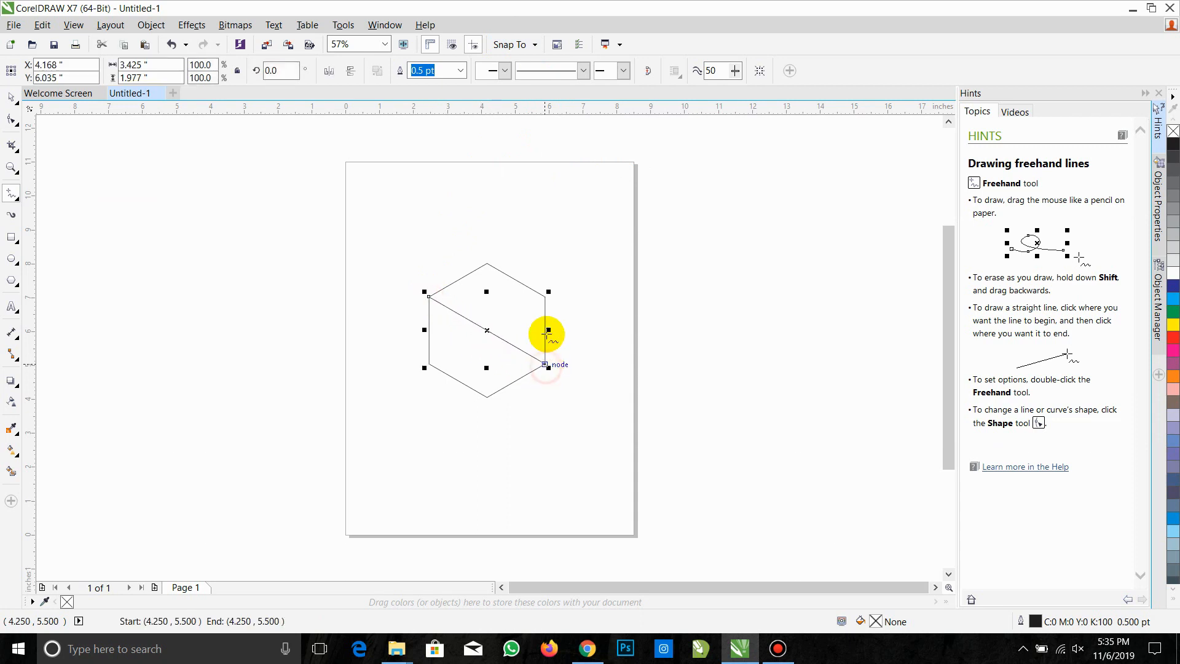
click(589, 289)
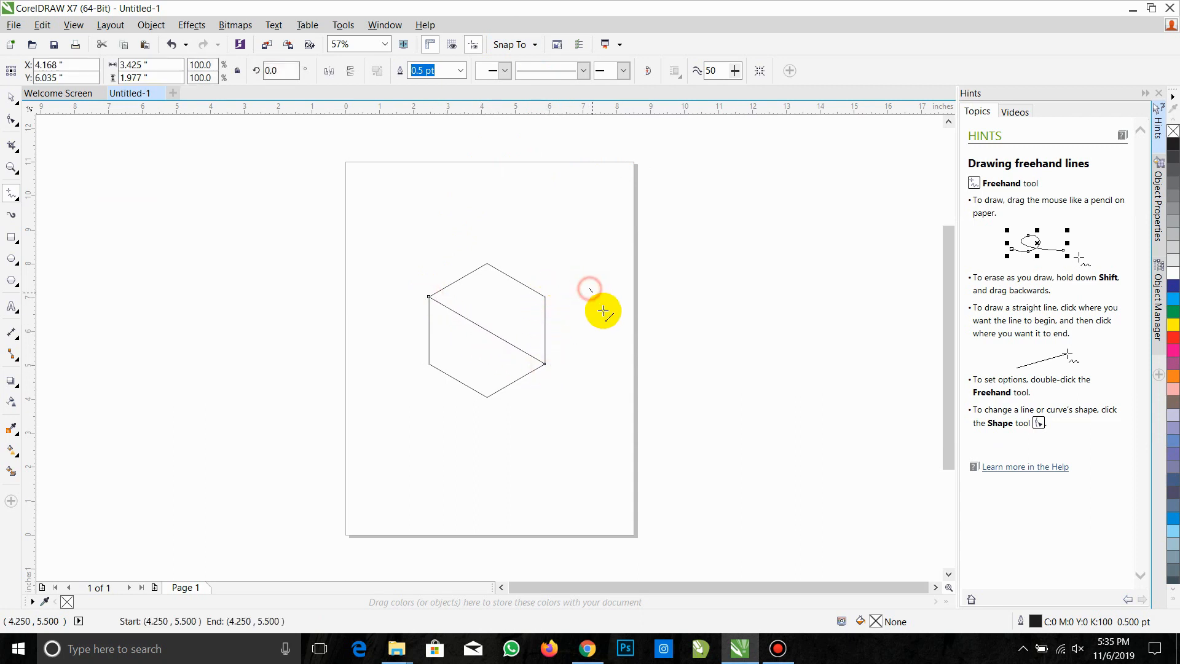
key(Escape)
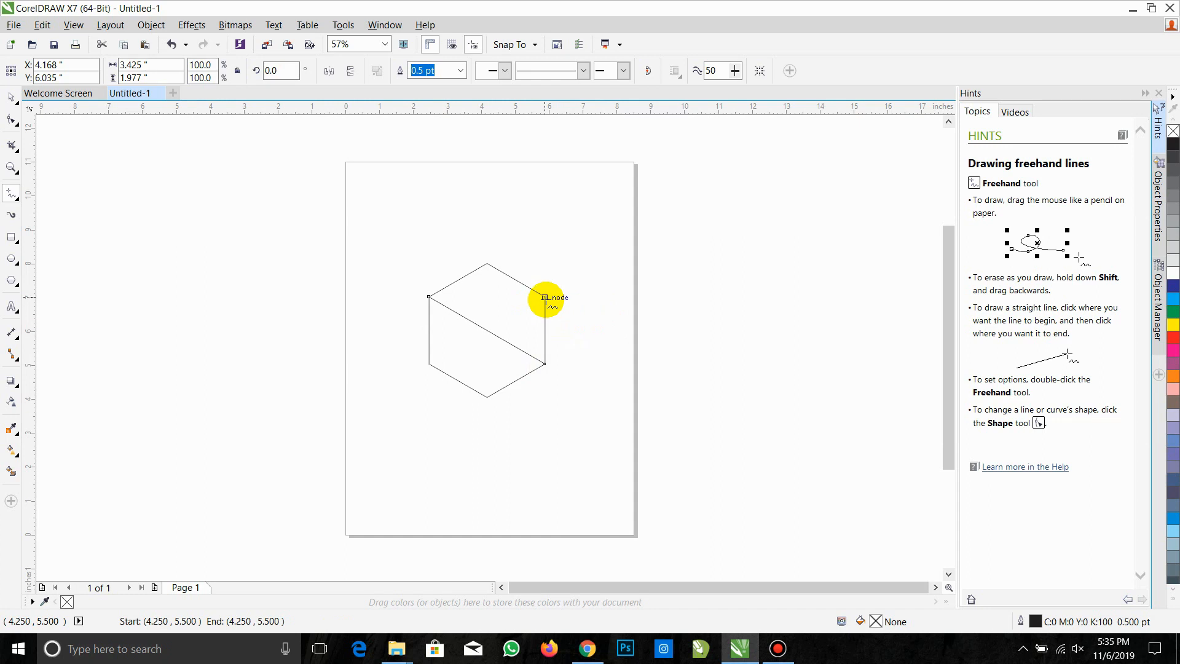
click(545, 298)
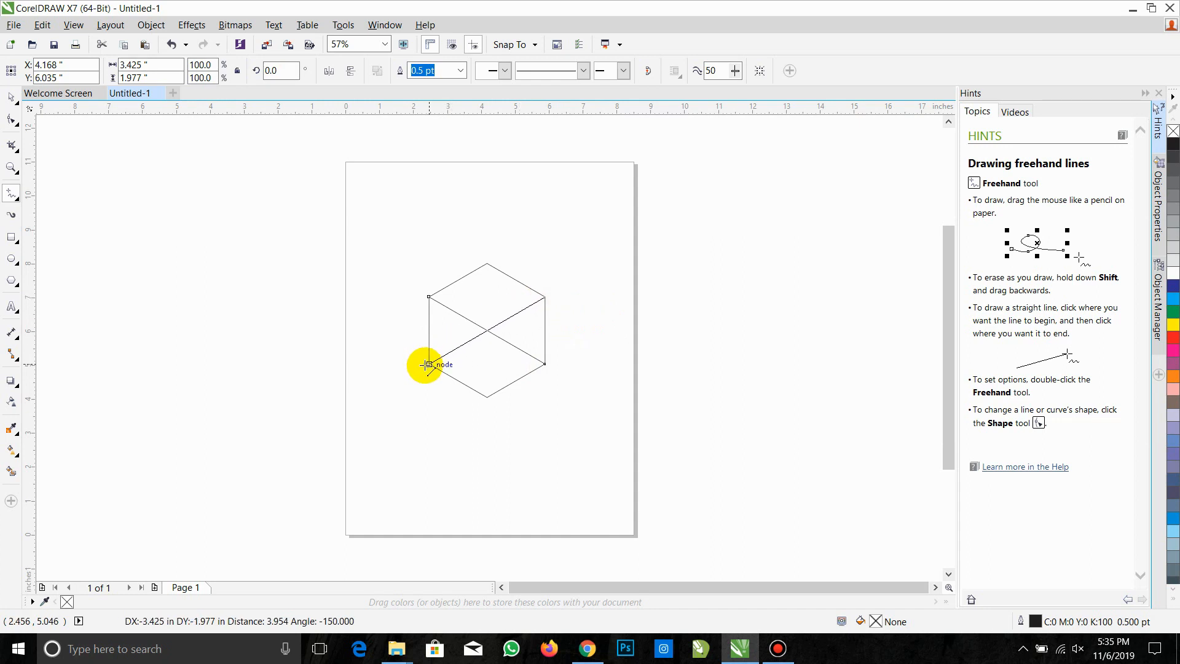
click(425, 365)
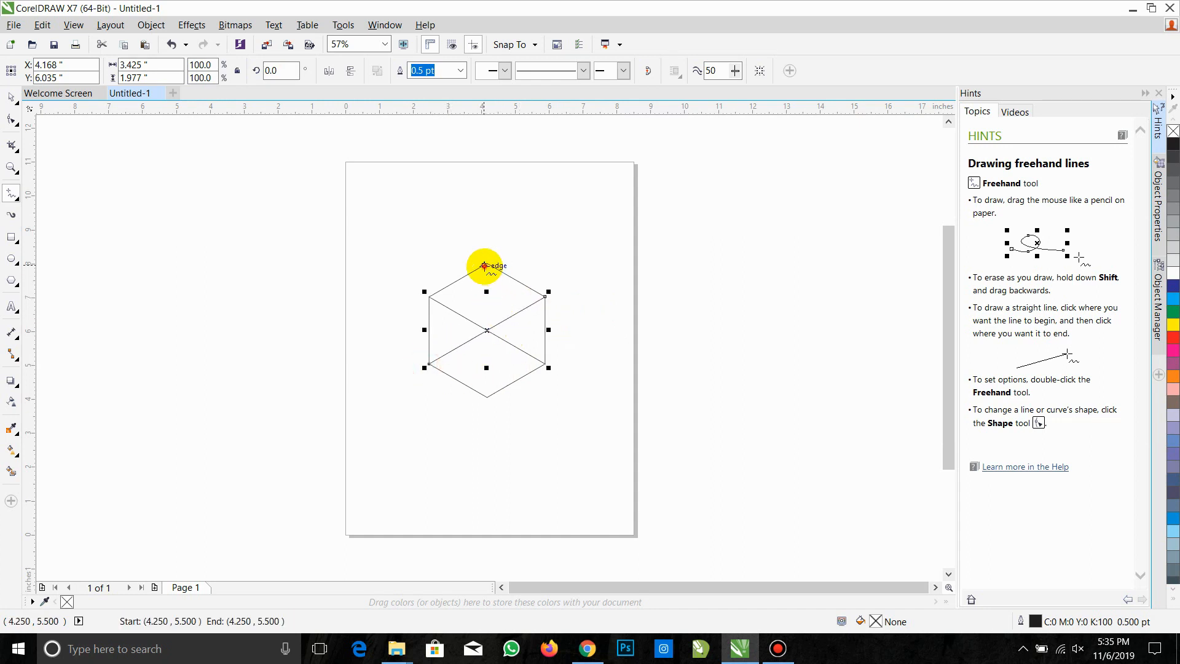
click(484, 265)
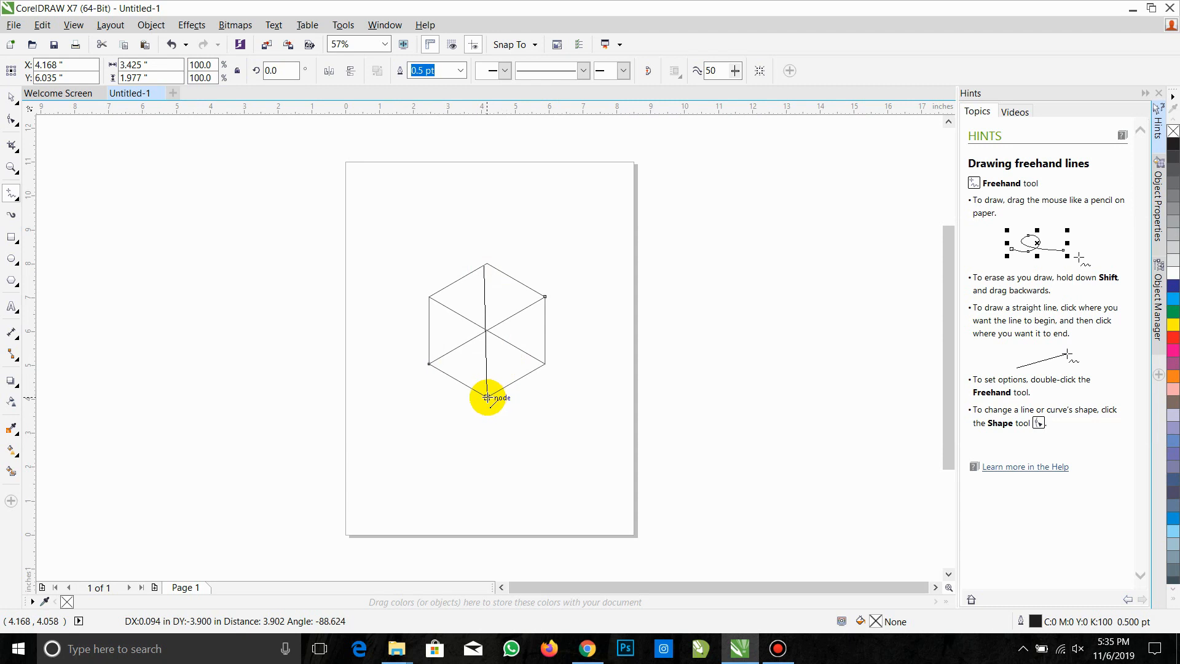
click(487, 396)
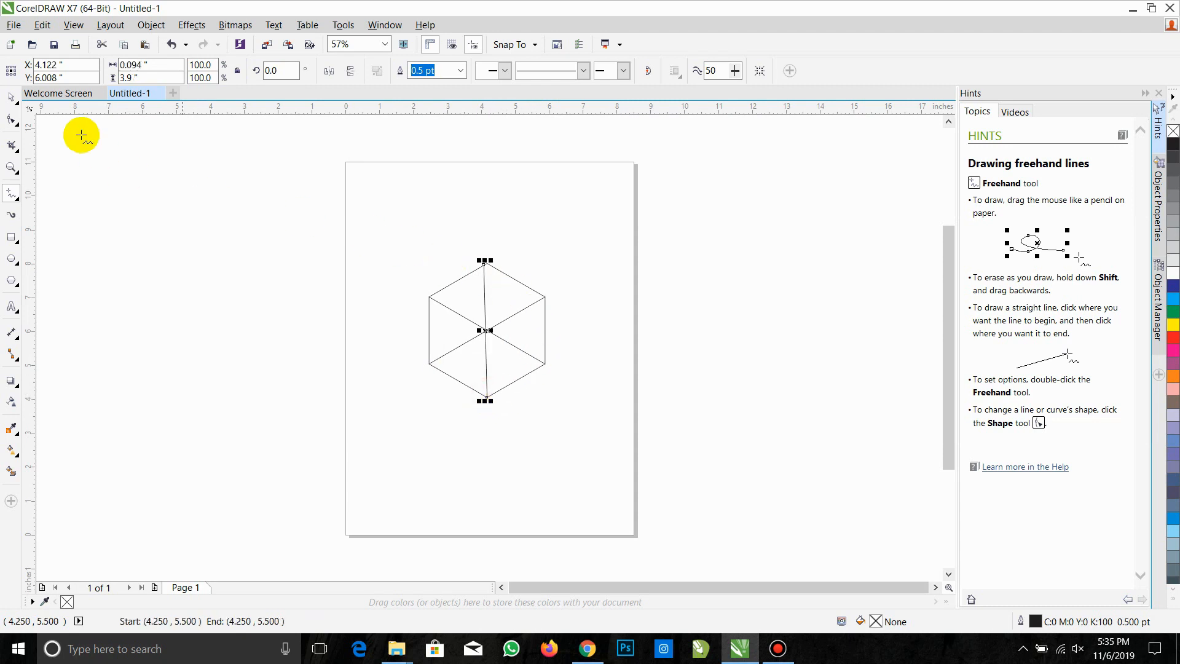
click(11, 98)
drag(368, 218, 538, 403)
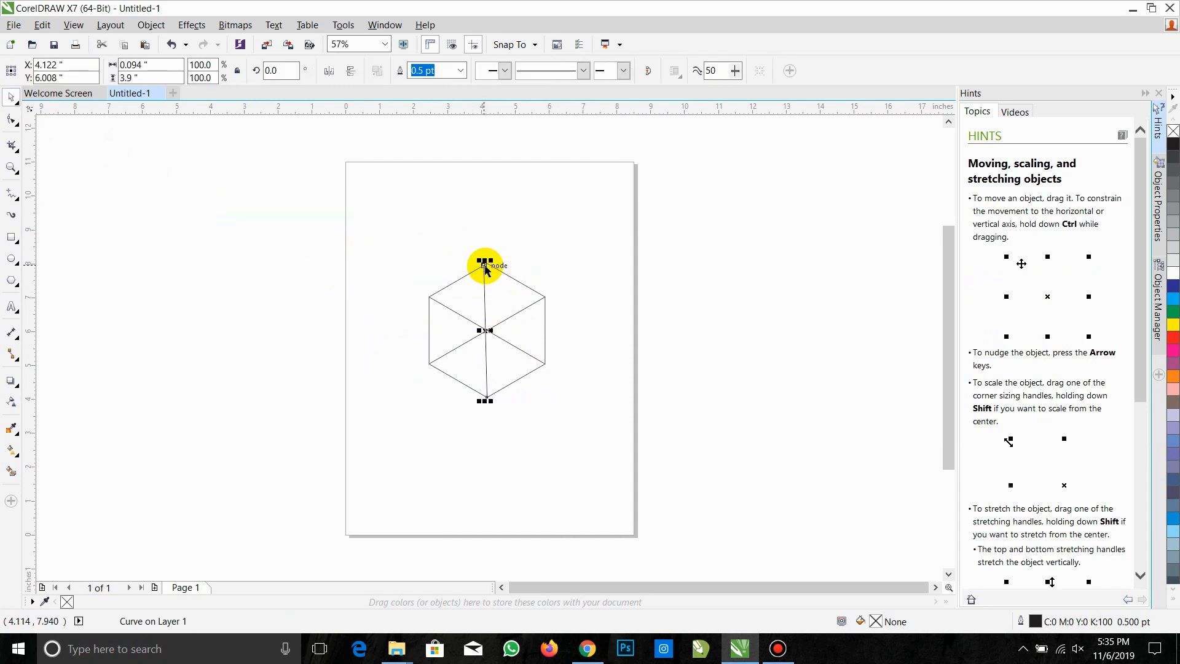
click(485, 267)
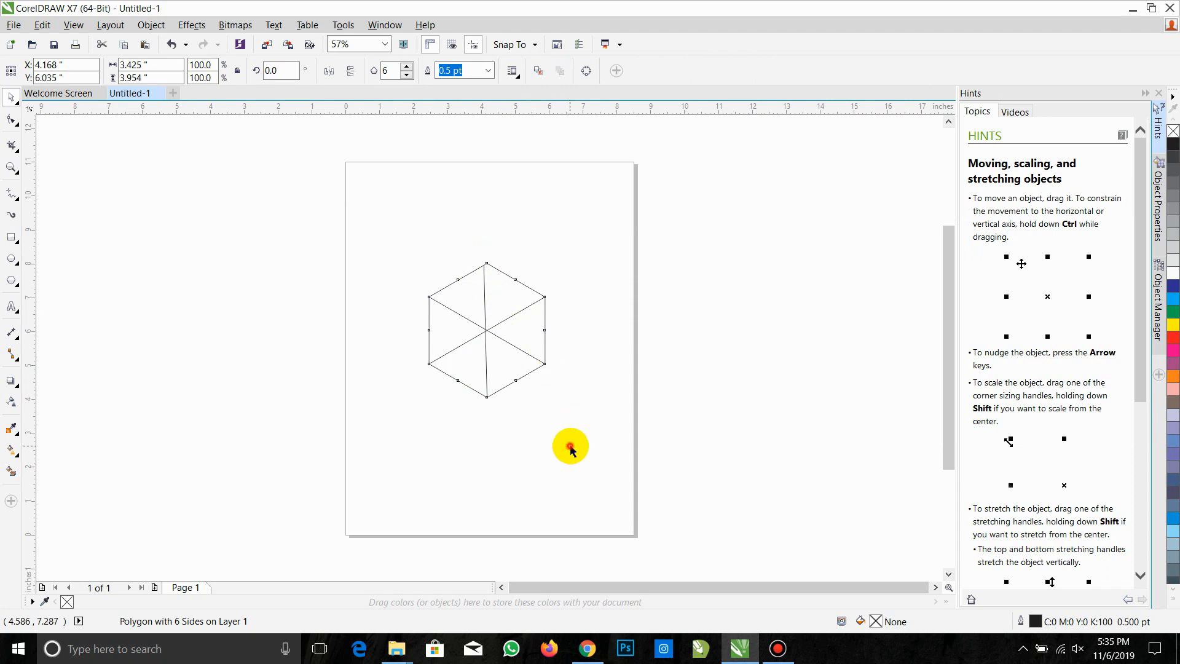
drag(387, 229, 569, 400)
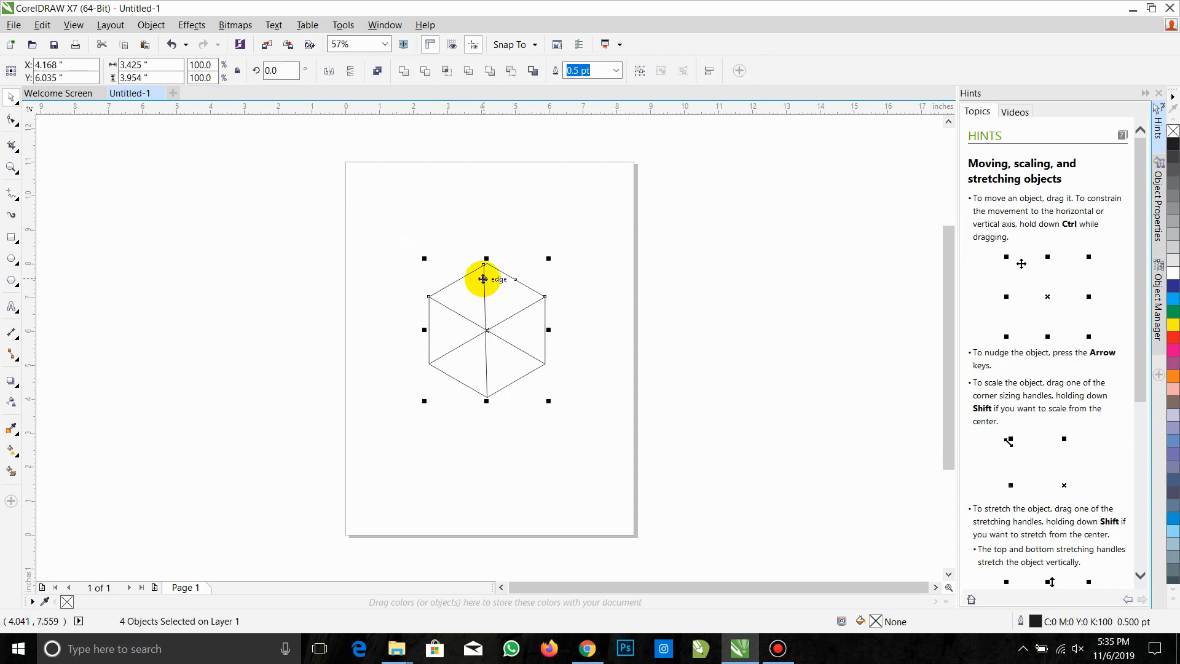
click(485, 280)
click(298, 282)
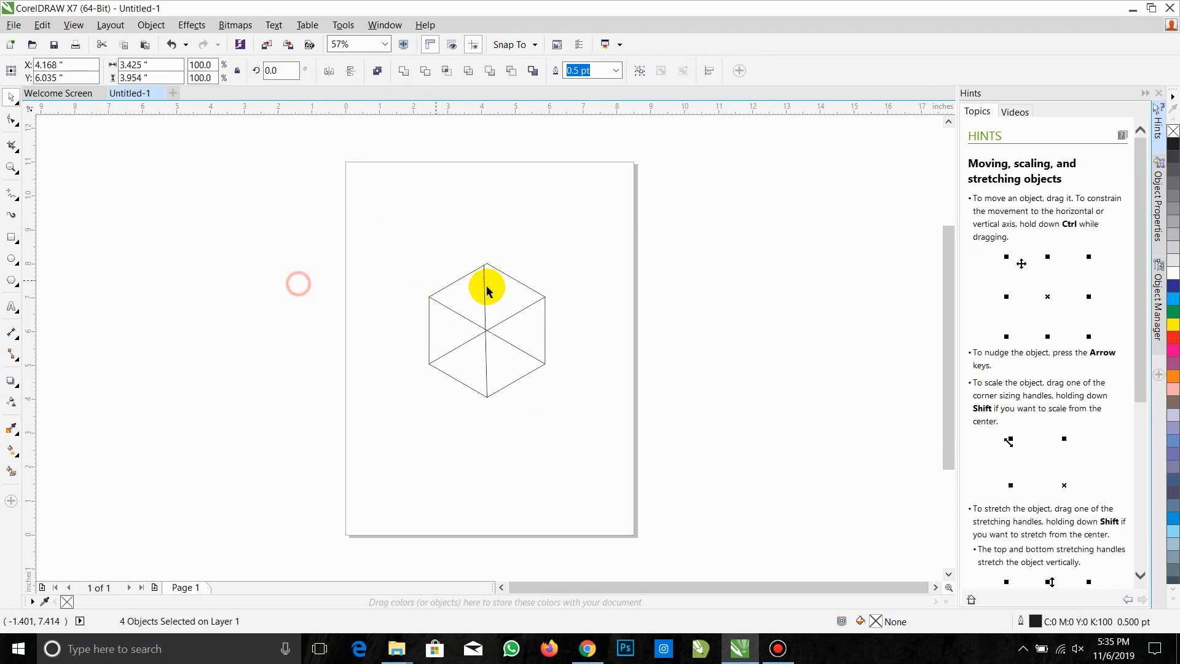
click(485, 289)
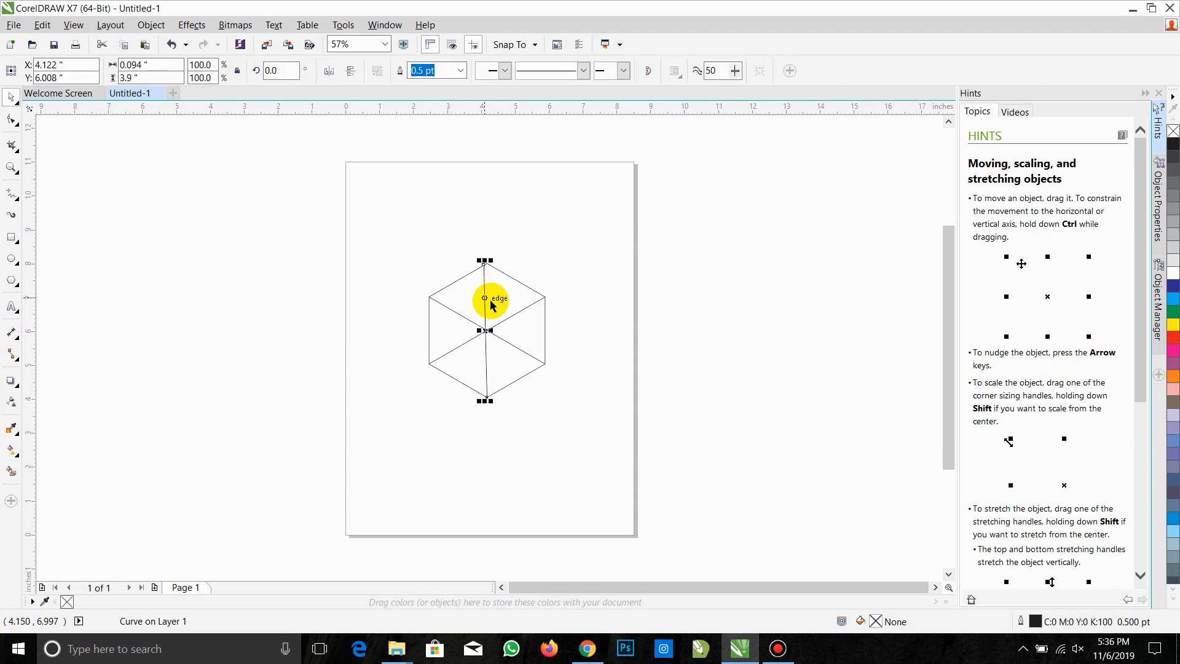
key(Delete)
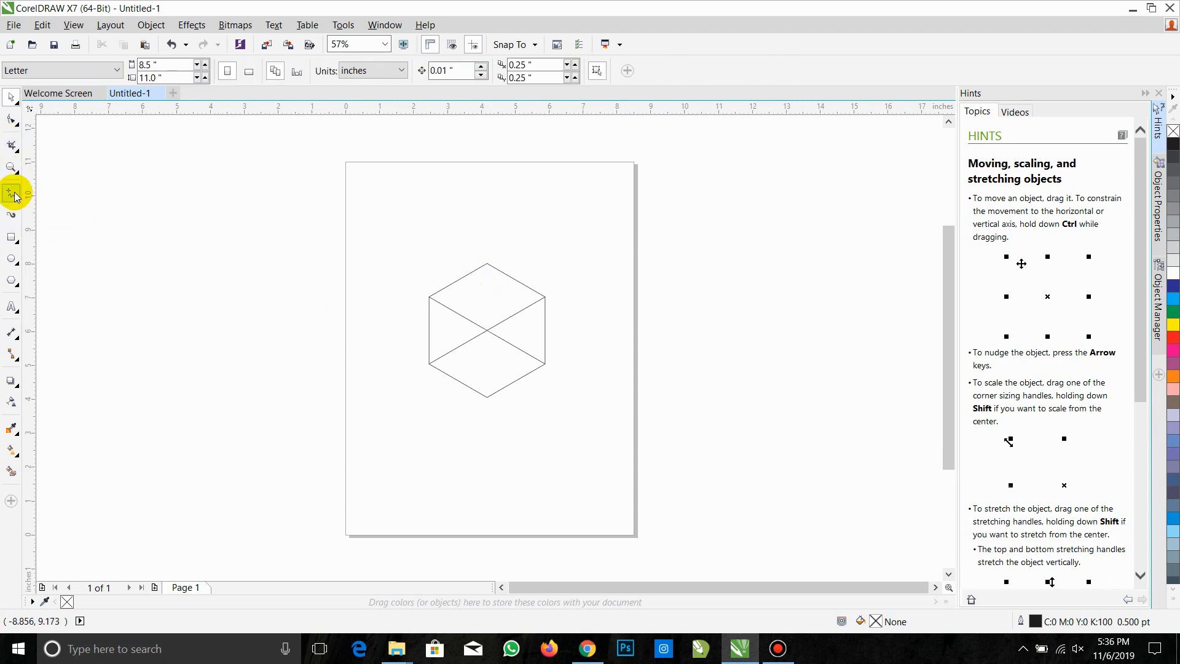
Draw a vertical Freehand line from the hexagon's top corner node to its bottom corner node
click(13, 194)
click(487, 264)
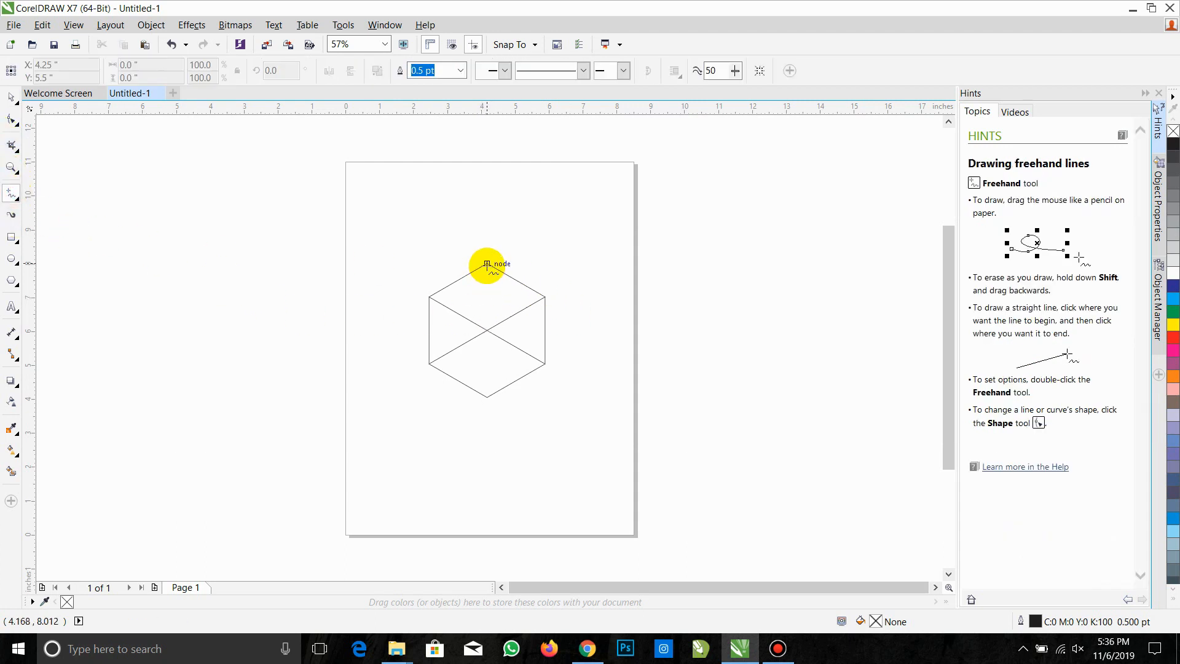
click(485, 398)
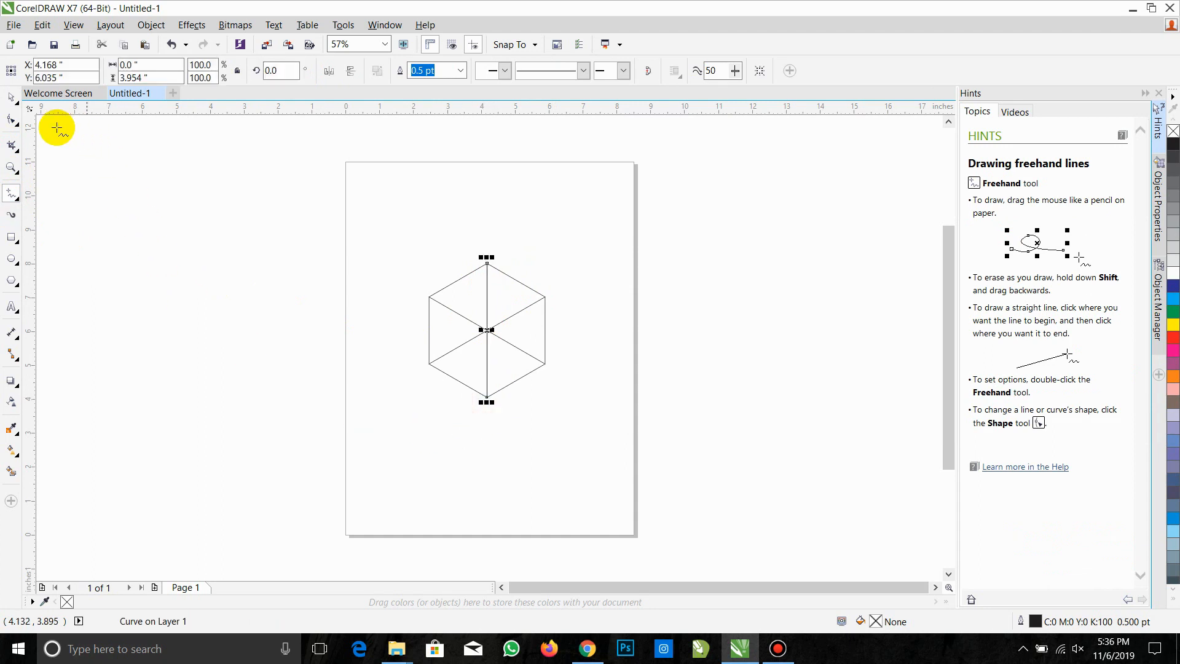
Combine the hexagon and its three diagonal lines into a single curve
click(11, 98)
drag(341, 207, 608, 442)
right_click(516, 348)
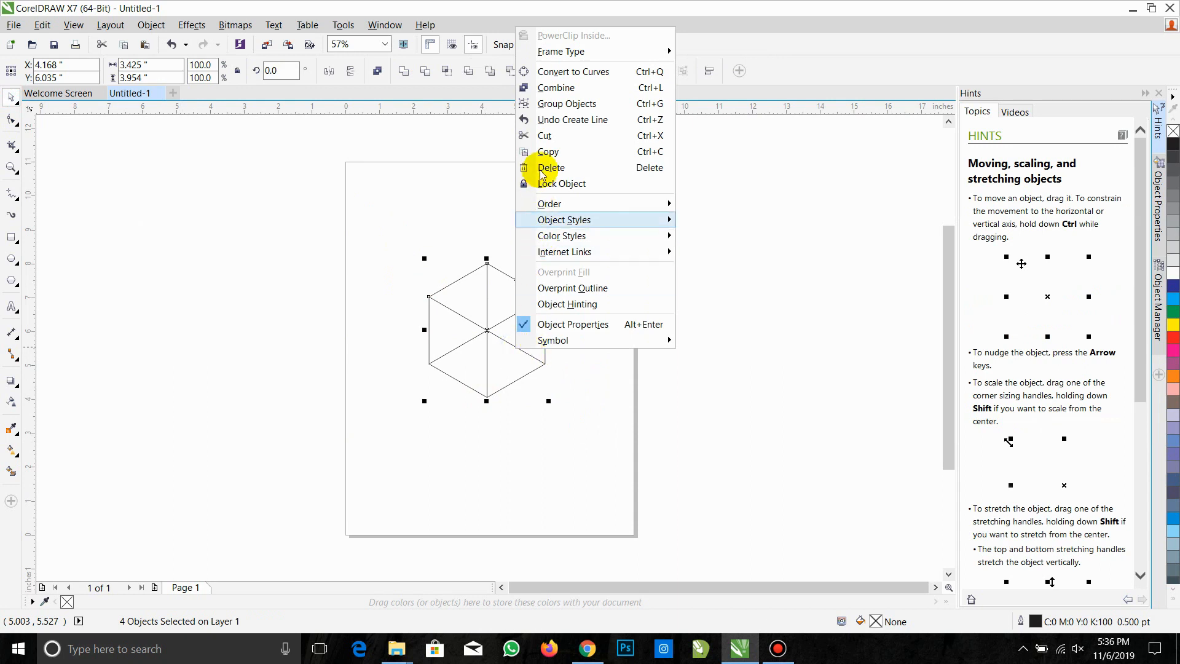
click(543, 88)
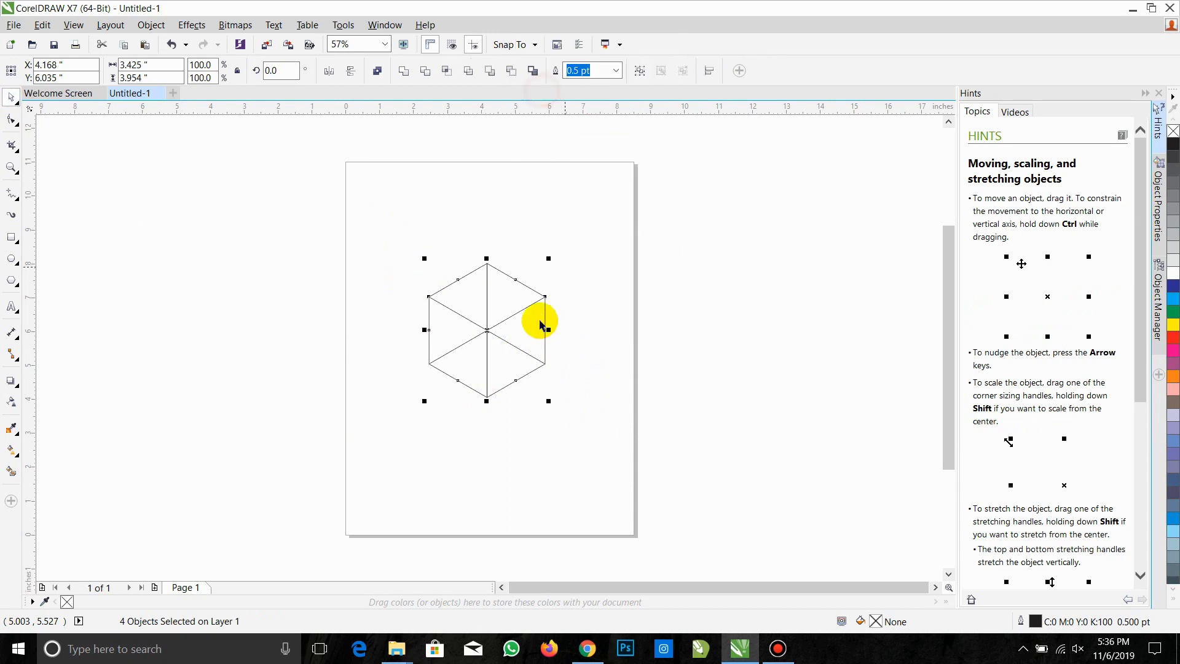
Copy the divided hexagon against its right side and repeat the duplication to make a row of five hexagons
drag(483, 324, 599, 334)
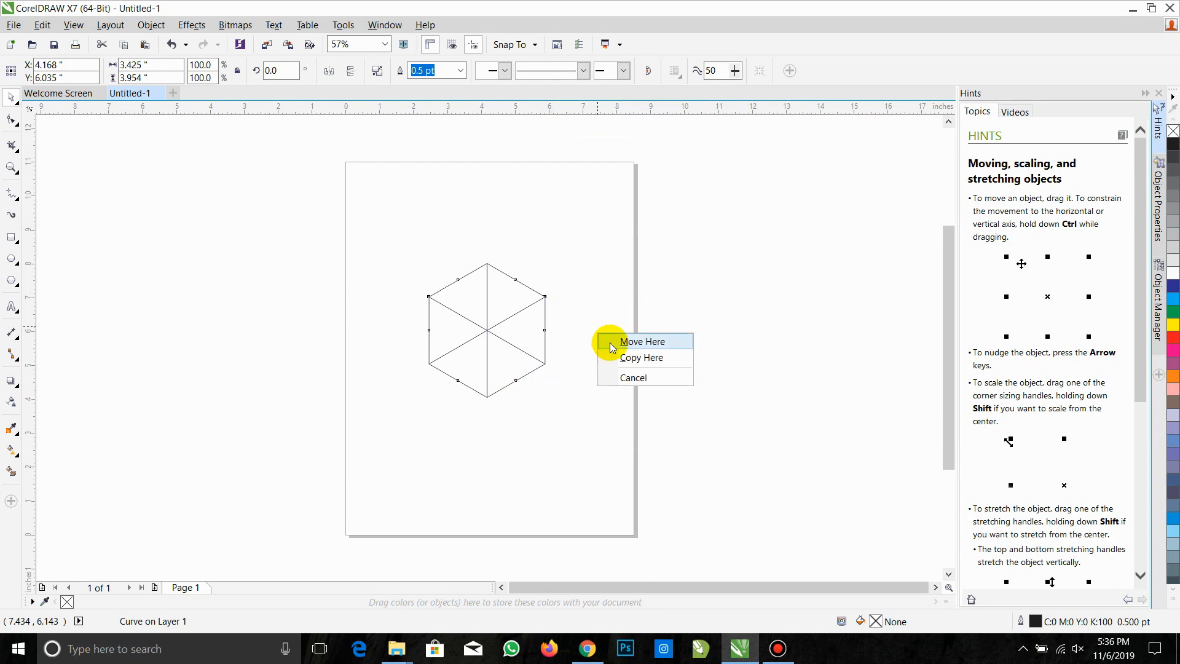
click(613, 354)
key(ctrl+r)
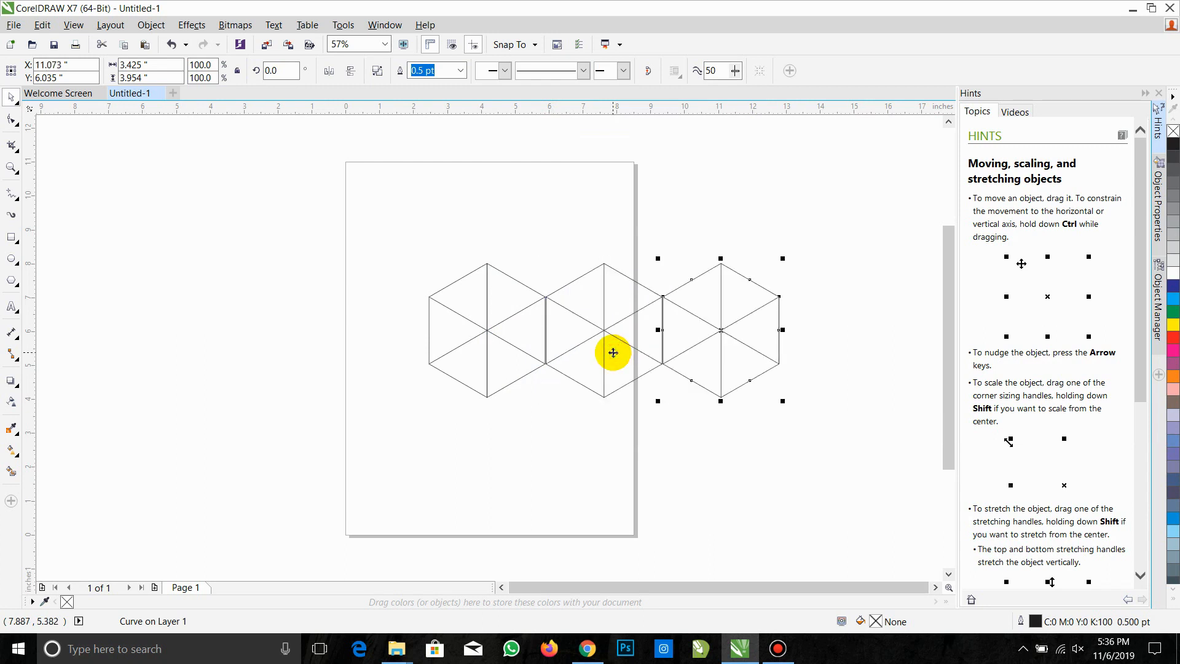
key(ctrl+r)
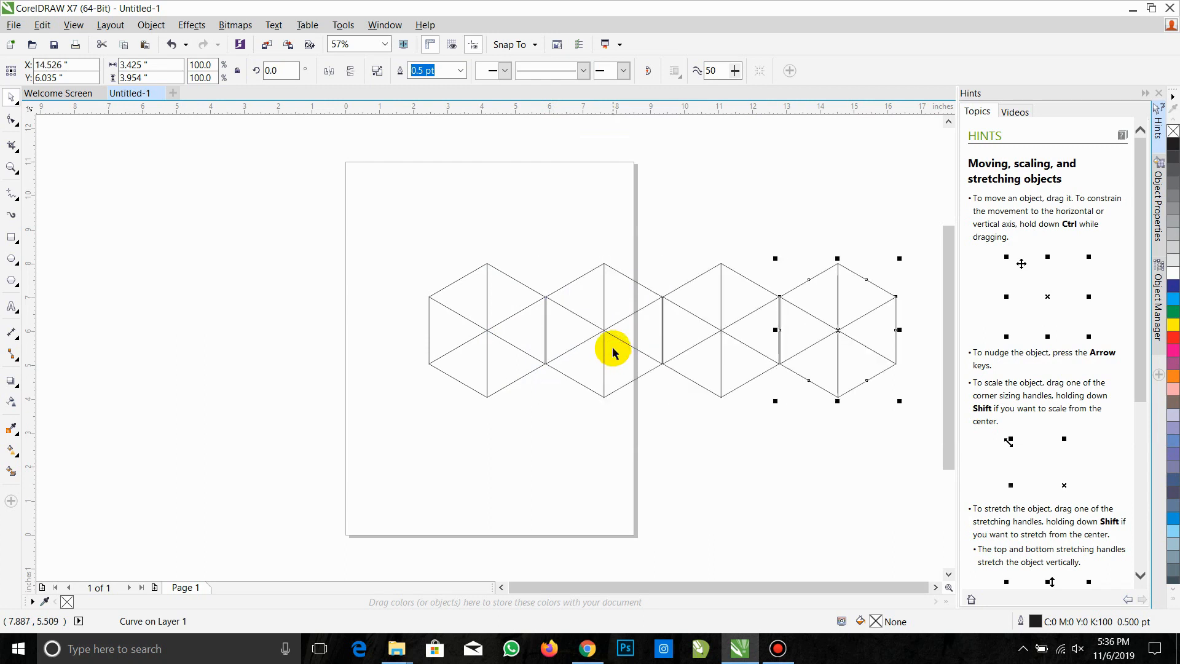
key(ctrl+r)
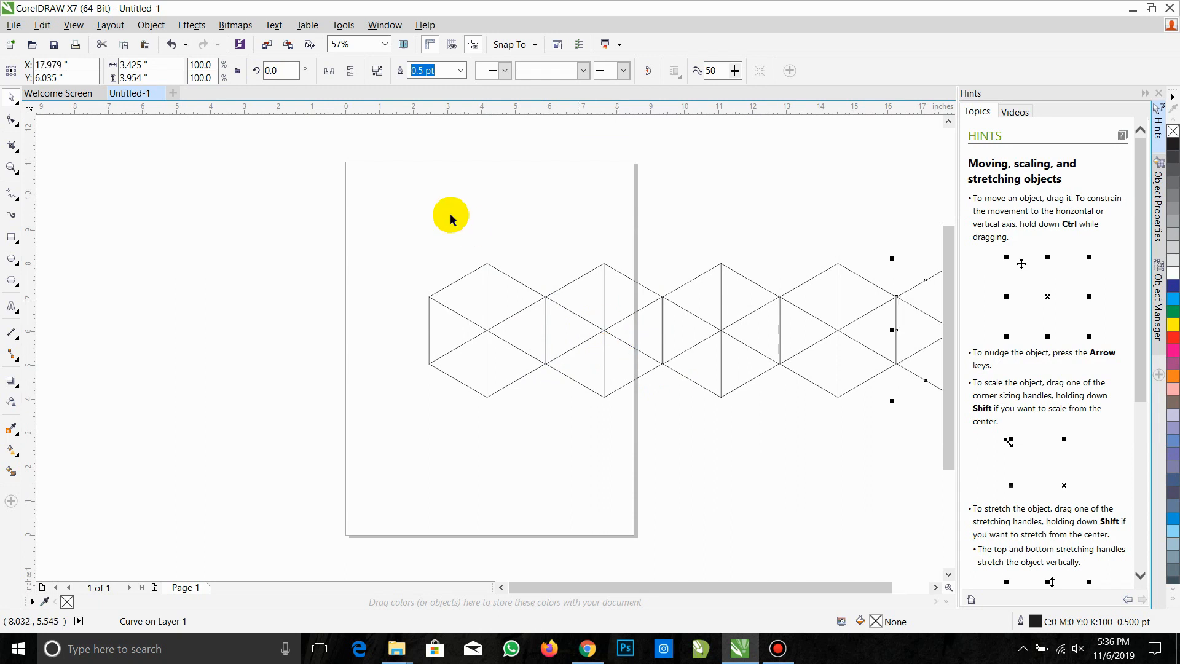
Scale the row of five hexagons down to about 11.45 inches wide and move it left over the page
drag(376, 211, 840, 402)
drag(840, 258, 741, 281)
drag(659, 324, 524, 324)
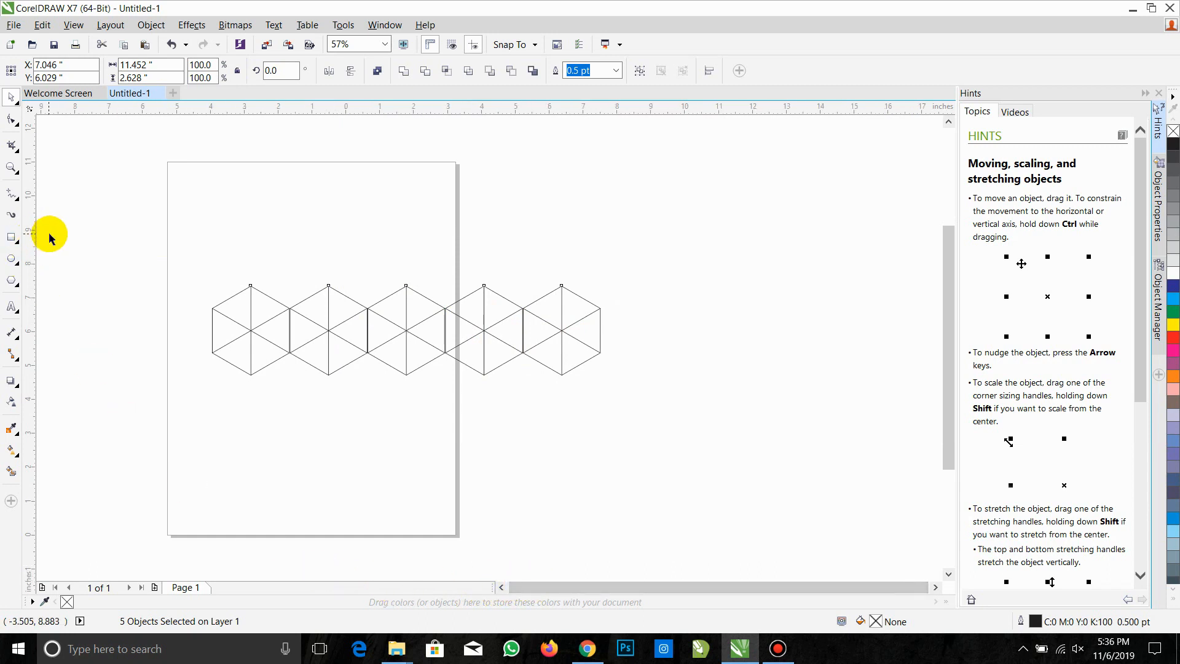
Copy the hexagon row into two staggered rows below, with the second offset half a hexagon to the right
drag(583, 330, 561, 432)
click(599, 380)
click(592, 453)
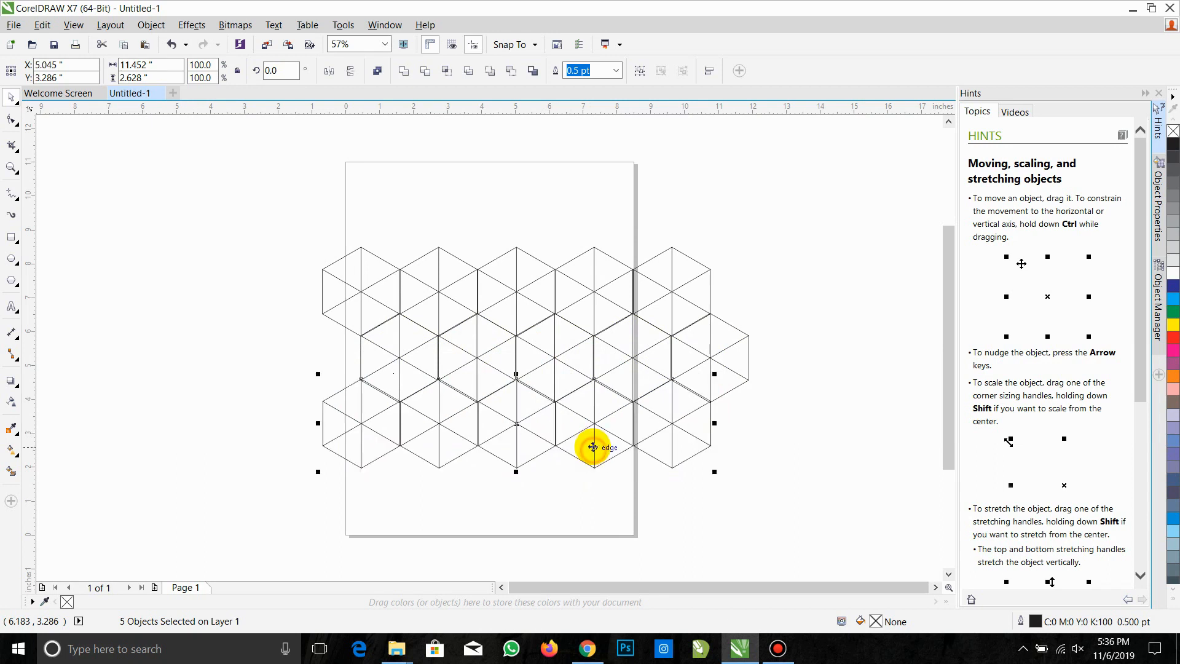
key(F12)
click(733, 144)
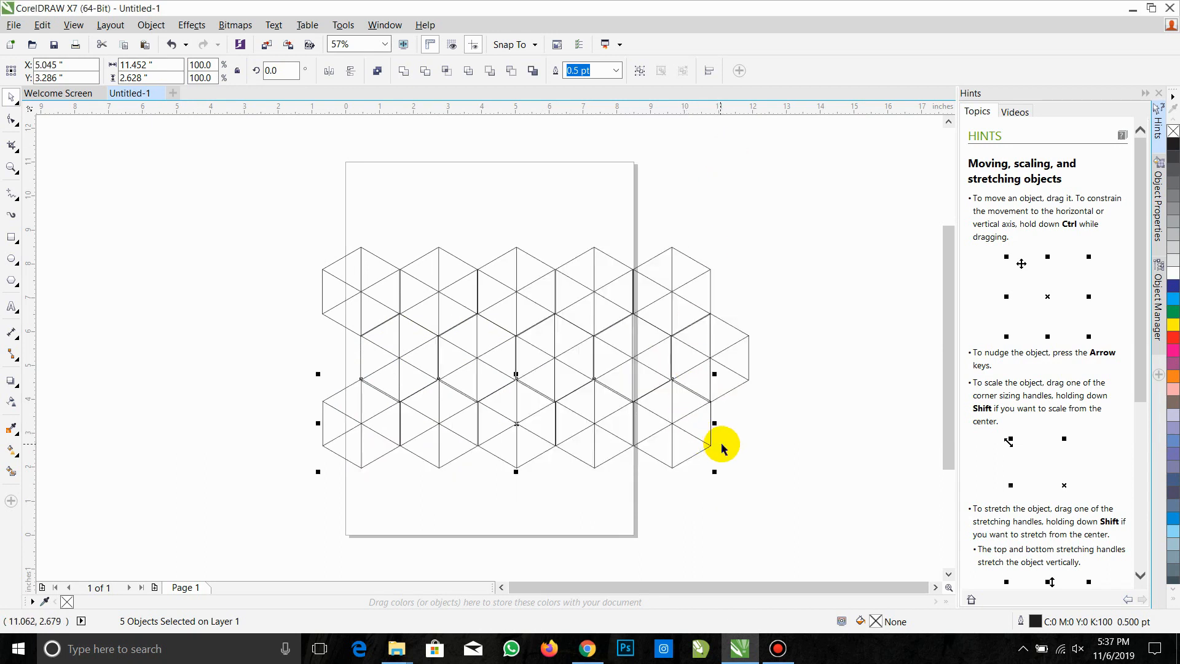
Delete the two copied hexagon rows, keeping only the top row
key(Delete)
click(679, 364)
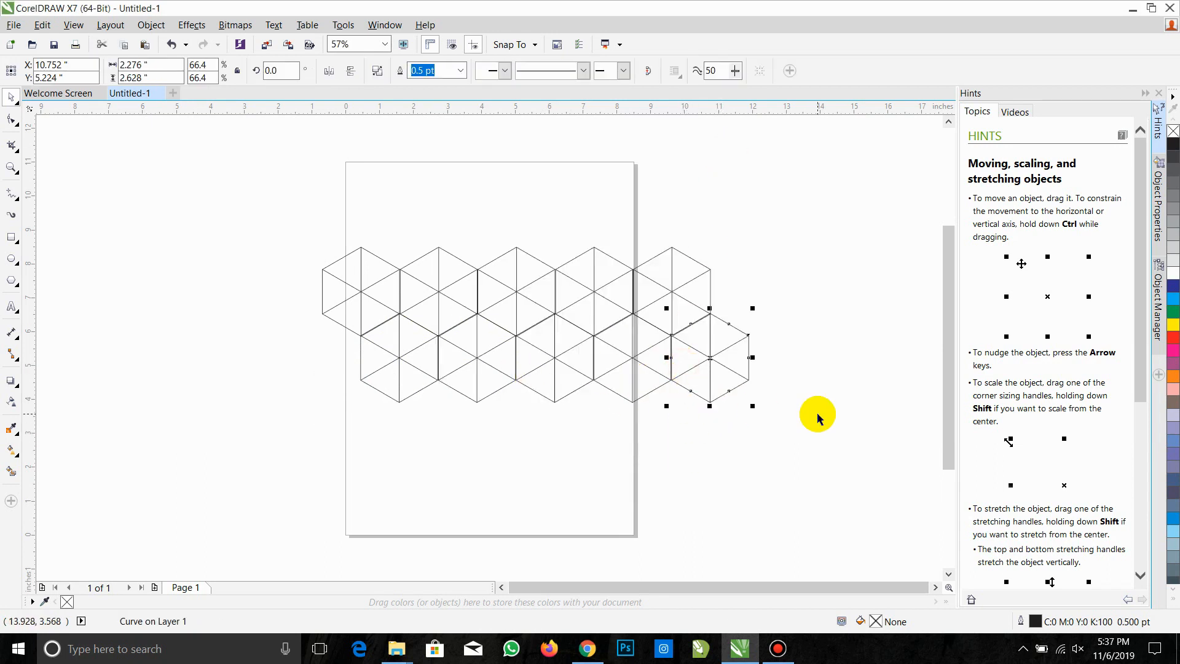
drag(813, 412, 358, 332)
click(727, 358)
shift+click(652, 358)
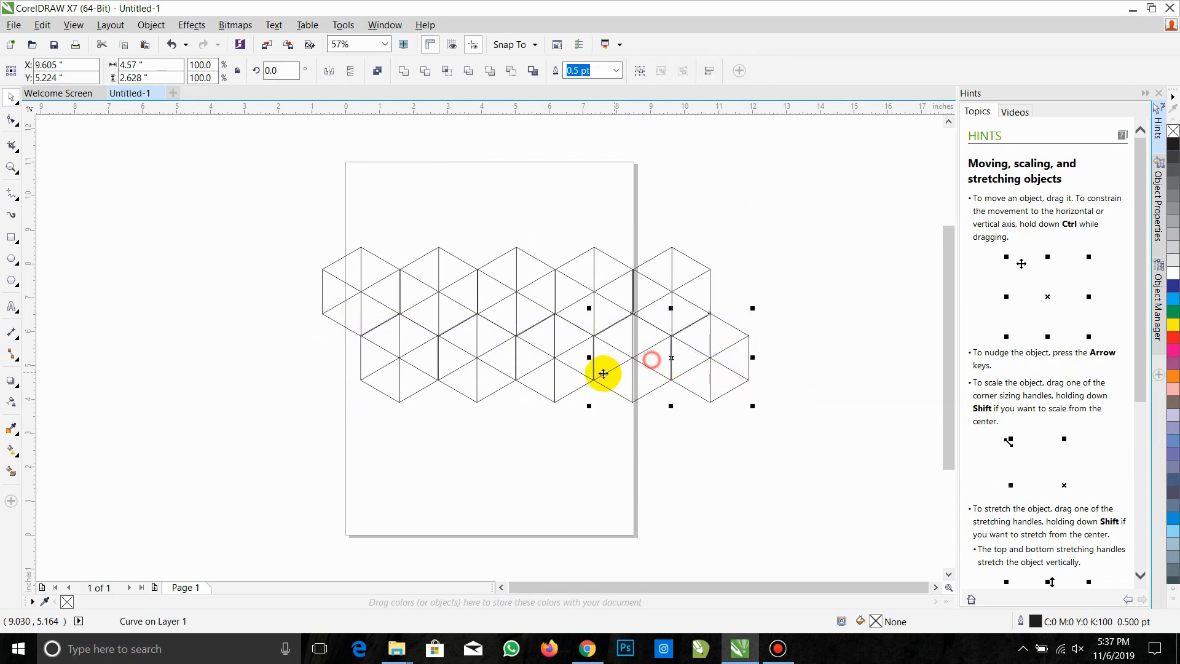
shift+click(539, 366)
shift+click(461, 342)
shift+click(395, 369)
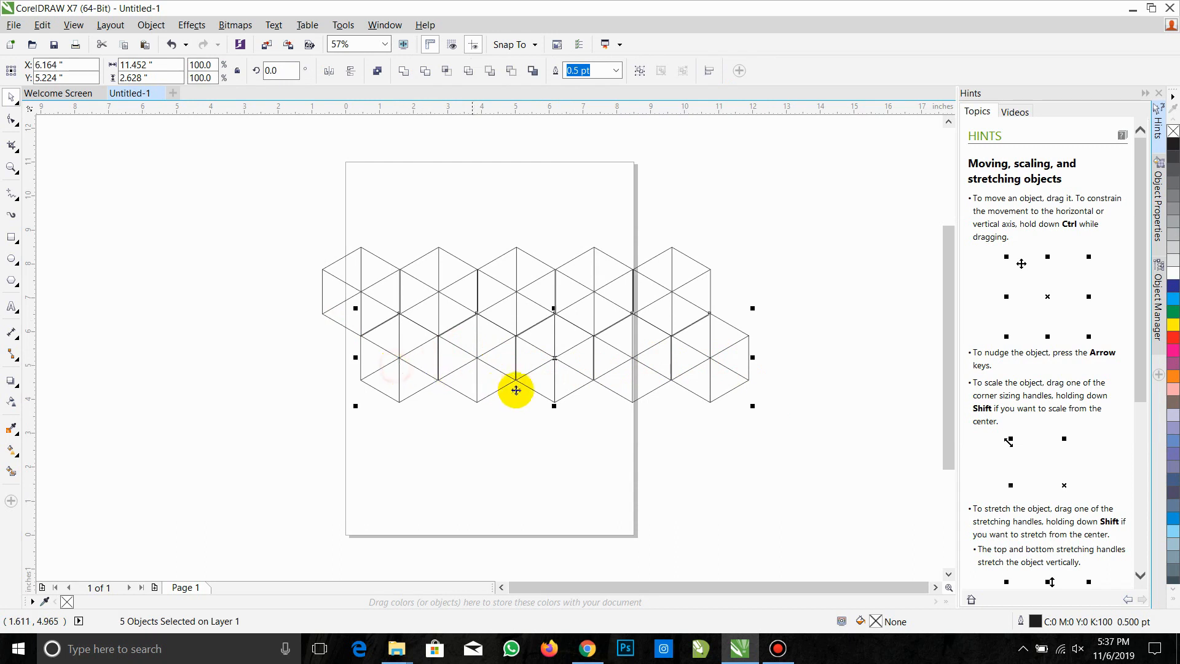
key(Delete)
Copy the hexagon row into two staggered rows below, with the second offset half a hexagon to the left
drag(754, 352, 303, 230)
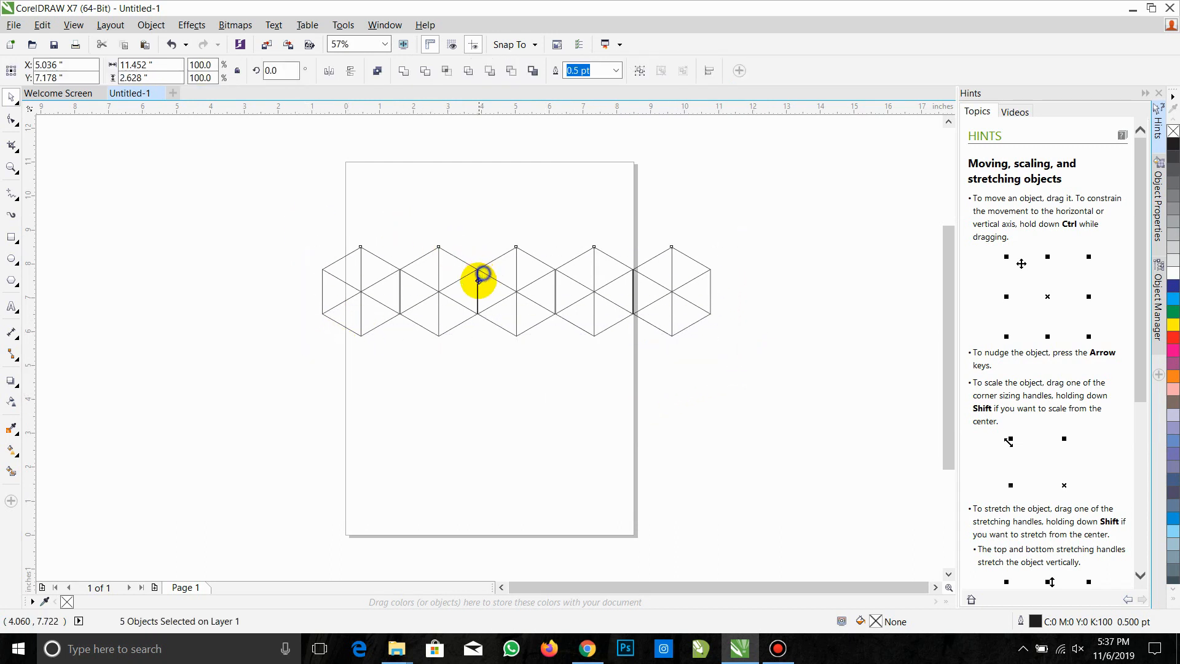
drag(482, 276, 515, 421)
click(490, 369)
click(541, 447)
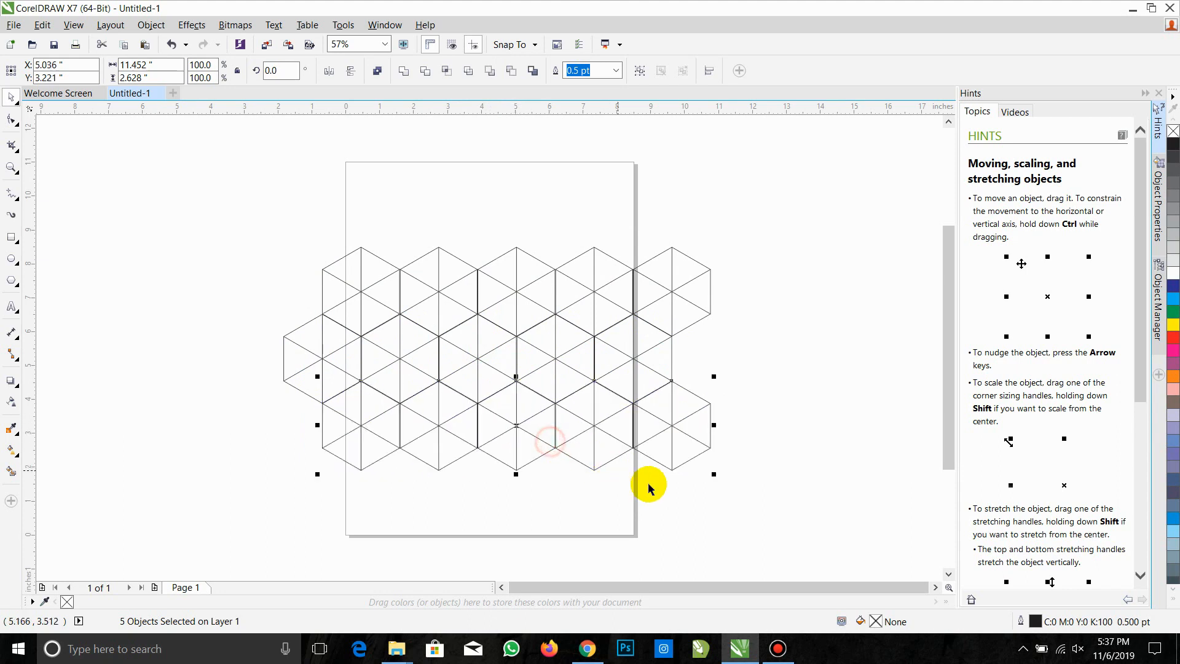
key(F12)
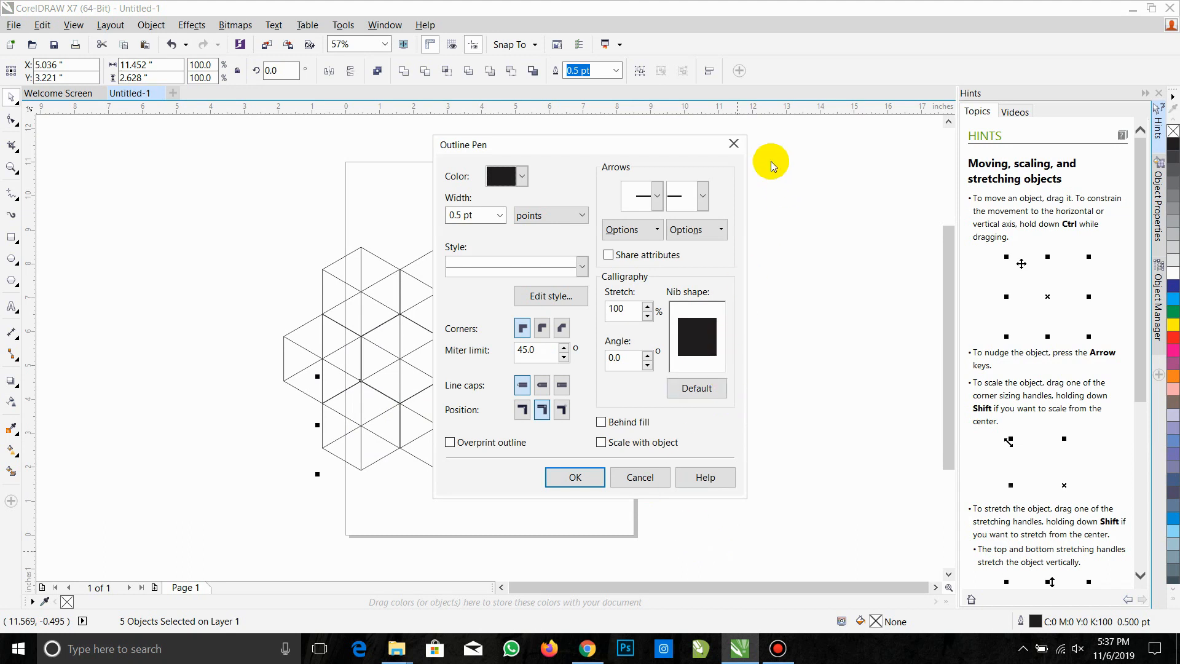
click(733, 143)
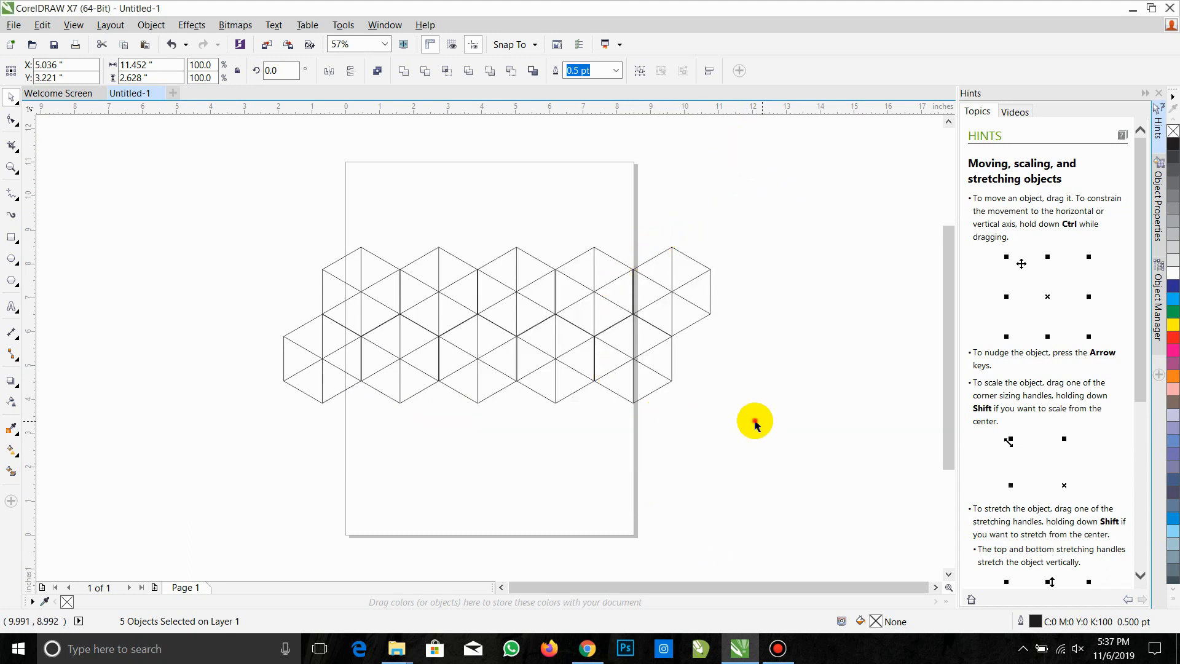
Copy the two staggered hexagon rows directly below themselves to make four interlocking rows
drag(762, 421, 230, 240)
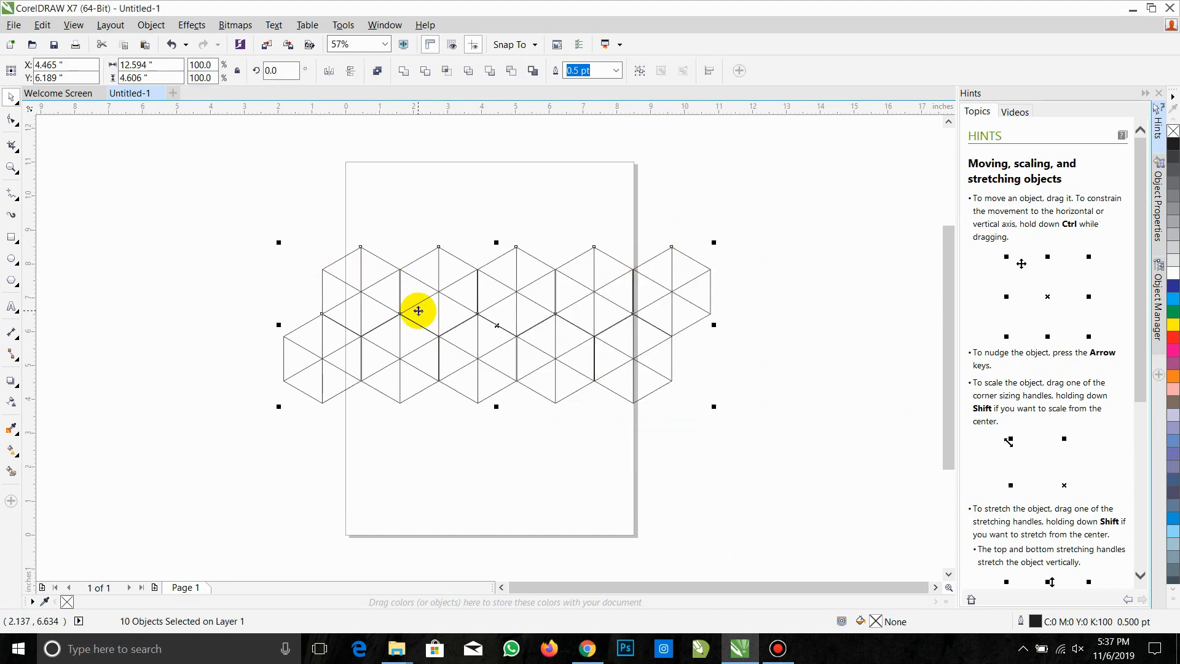
drag(425, 322, 414, 458)
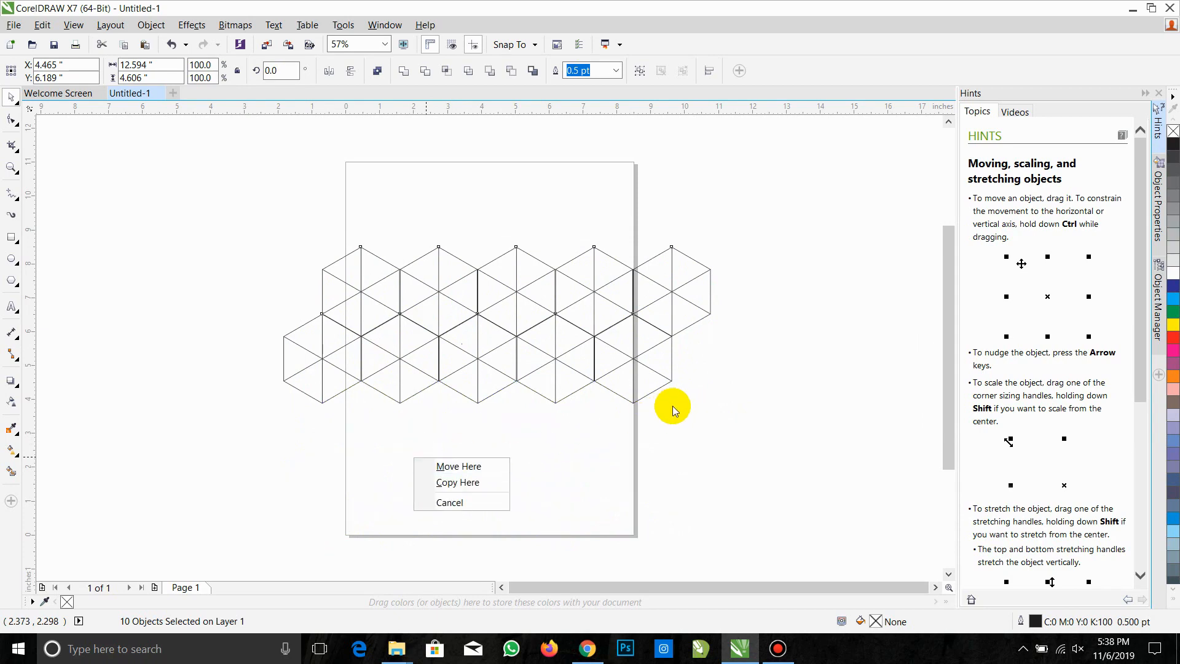
click(434, 480)
click(809, 412)
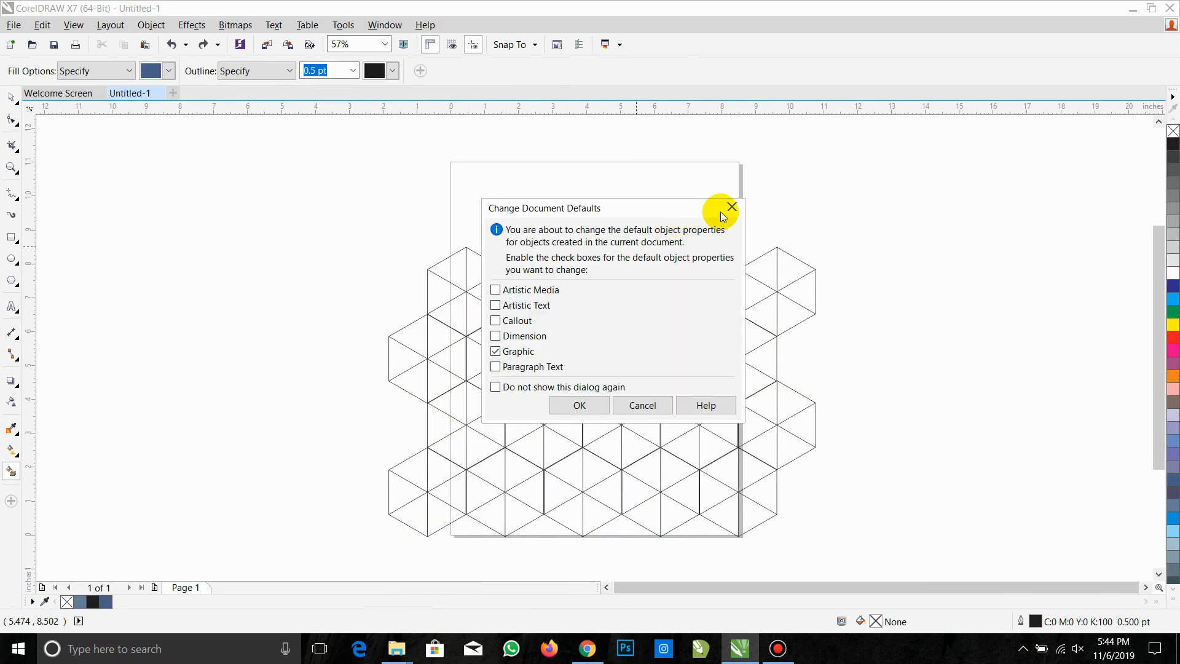
Smart-fill the top rhombuses of the second and third hexagons in the top row with blue, C:60 M:40 Y:0 K:40
click(731, 212)
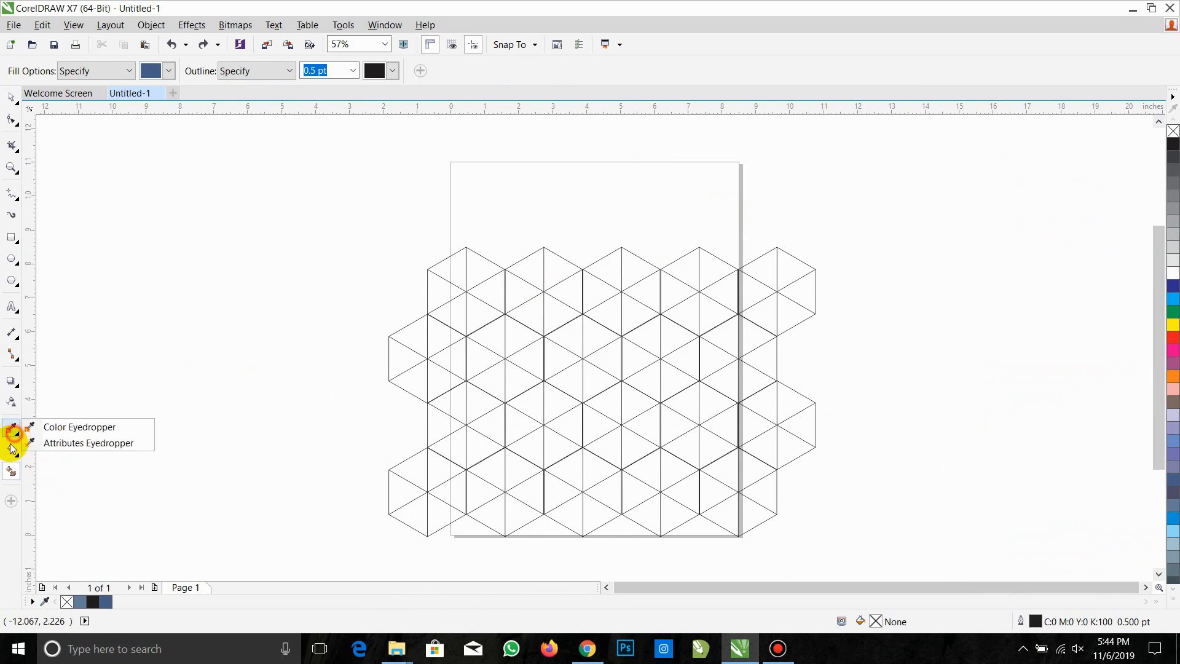
click(529, 277)
click(566, 274)
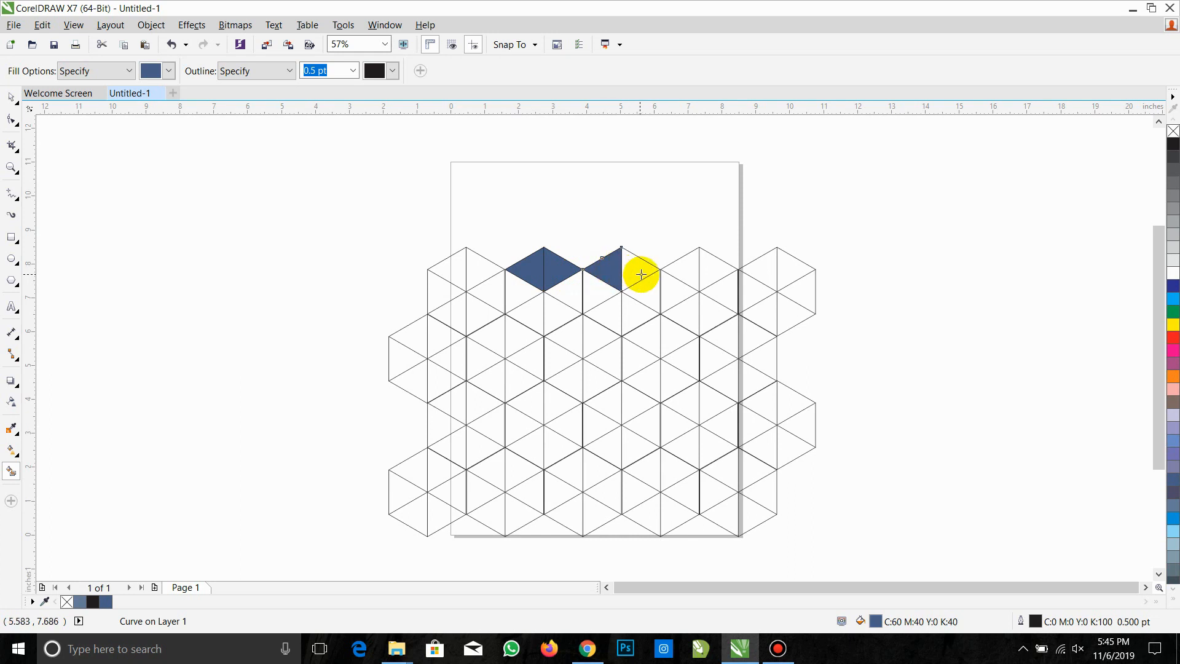
click(641, 274)
Smart-fill the outer vertical strips beneath the two blue rhombuses with dark purple, C:40 M:40 Y:0 K:60
click(169, 71)
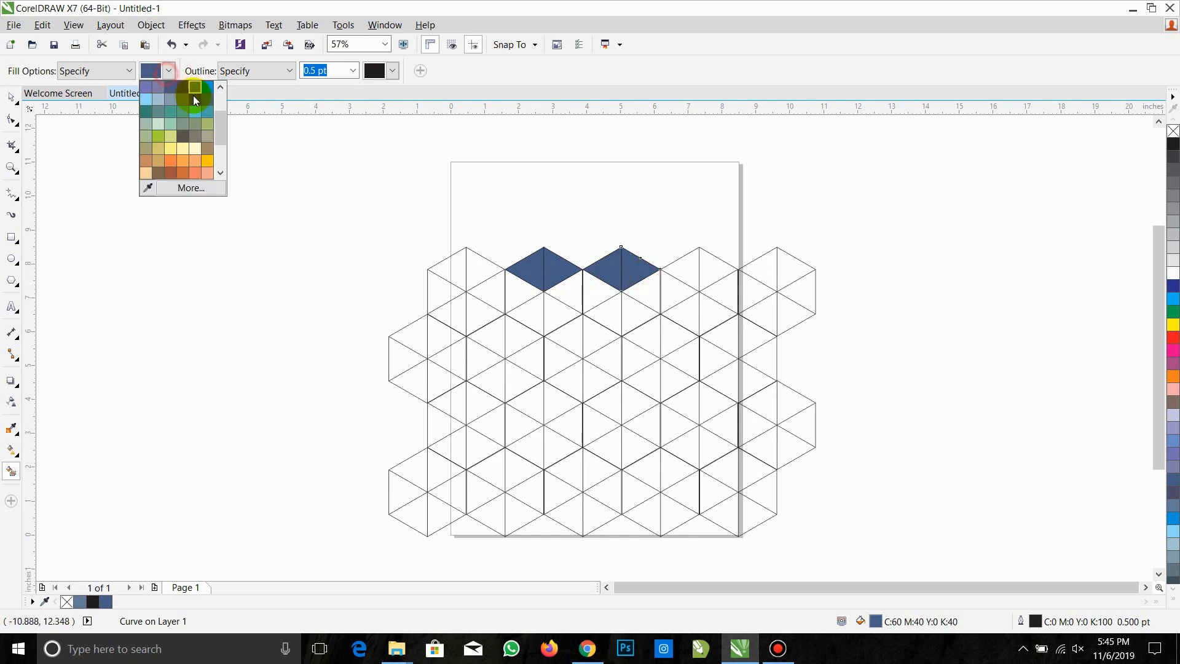
click(185, 88)
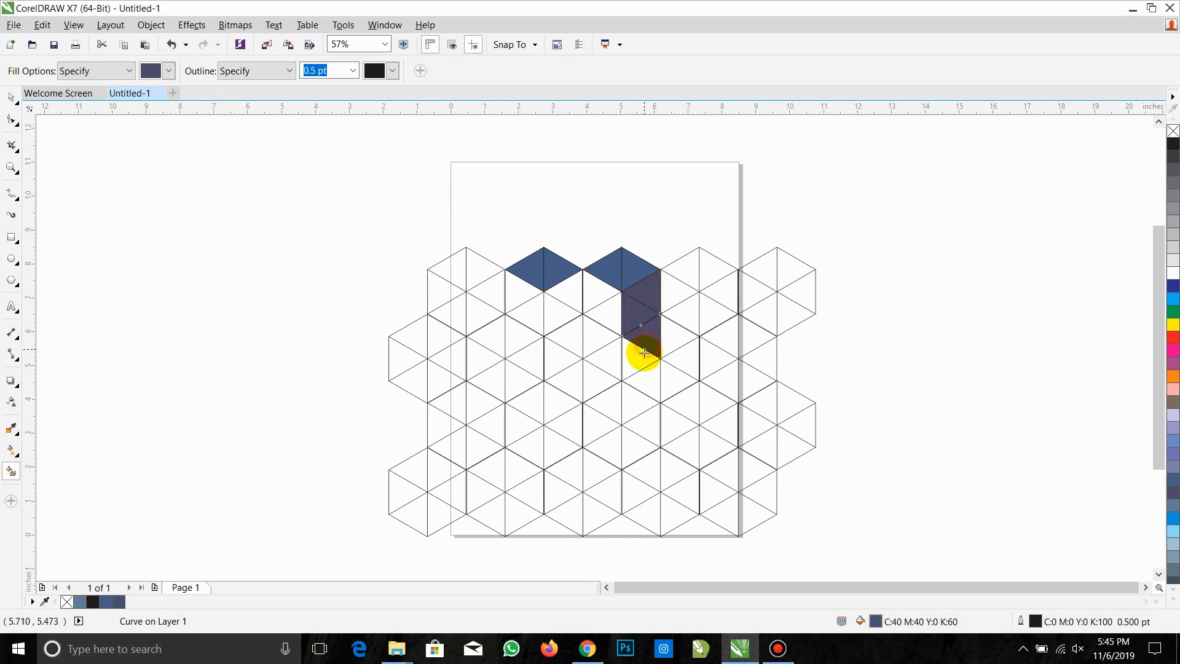
click(656, 380)
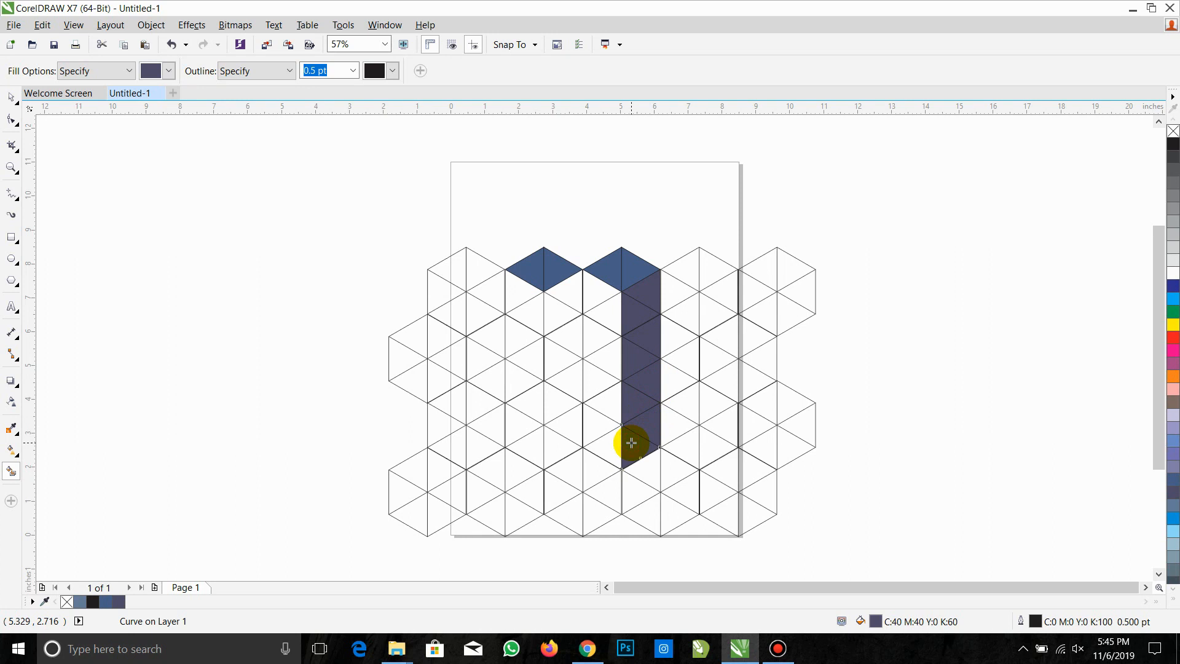
click(523, 305)
click(524, 338)
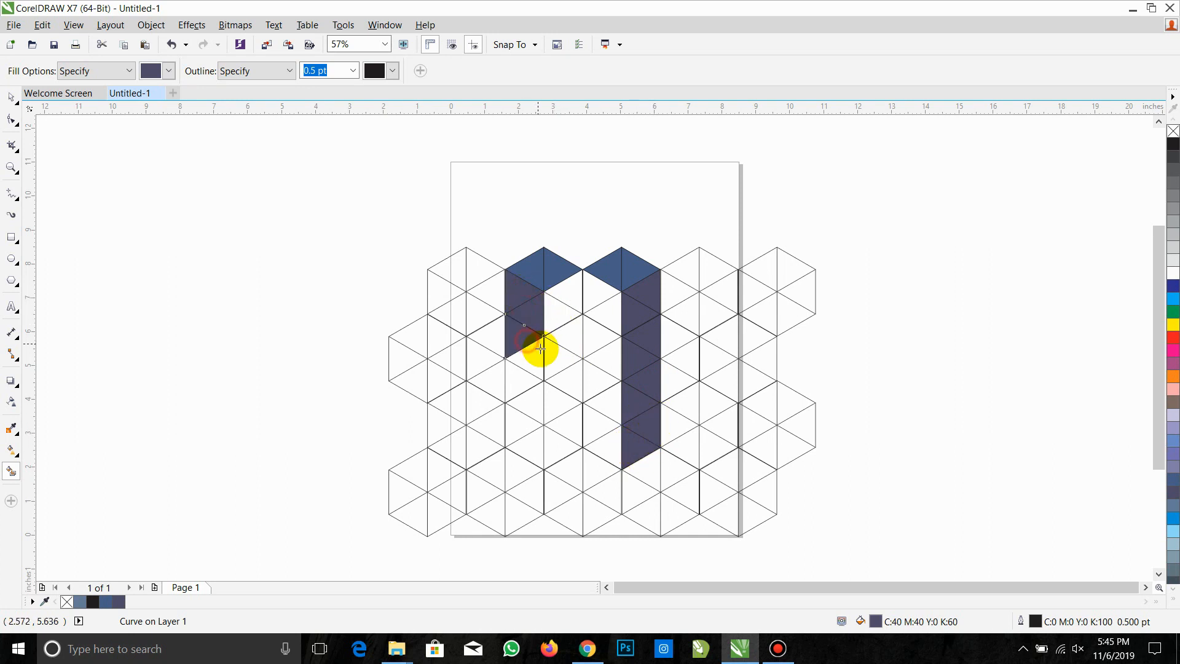
click(527, 430)
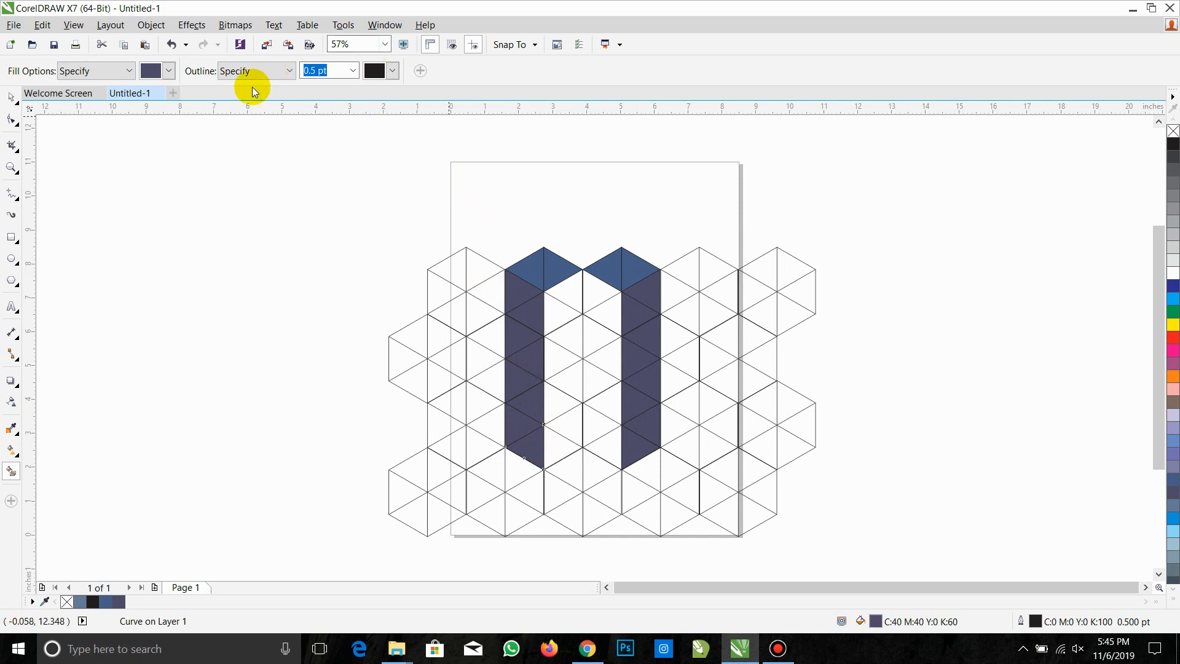
Weld the two blue triangles of the left rhombus into one shape
click(11, 98)
click(555, 264)
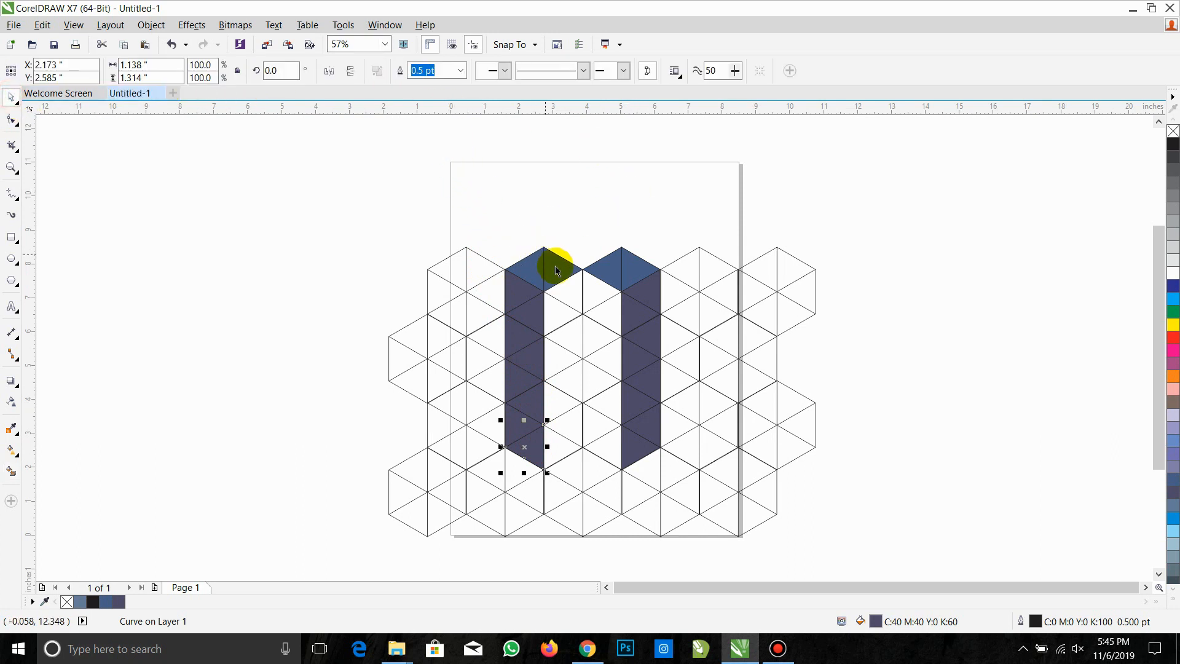
drag(510, 231, 556, 263)
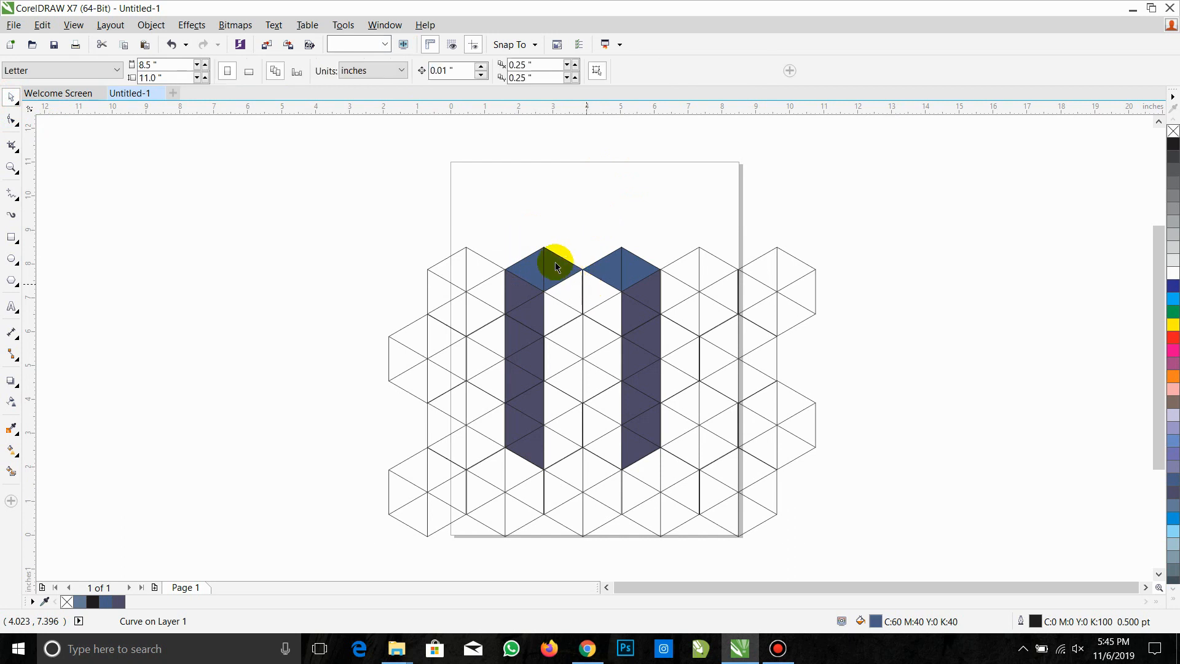
drag(473, 223, 584, 301)
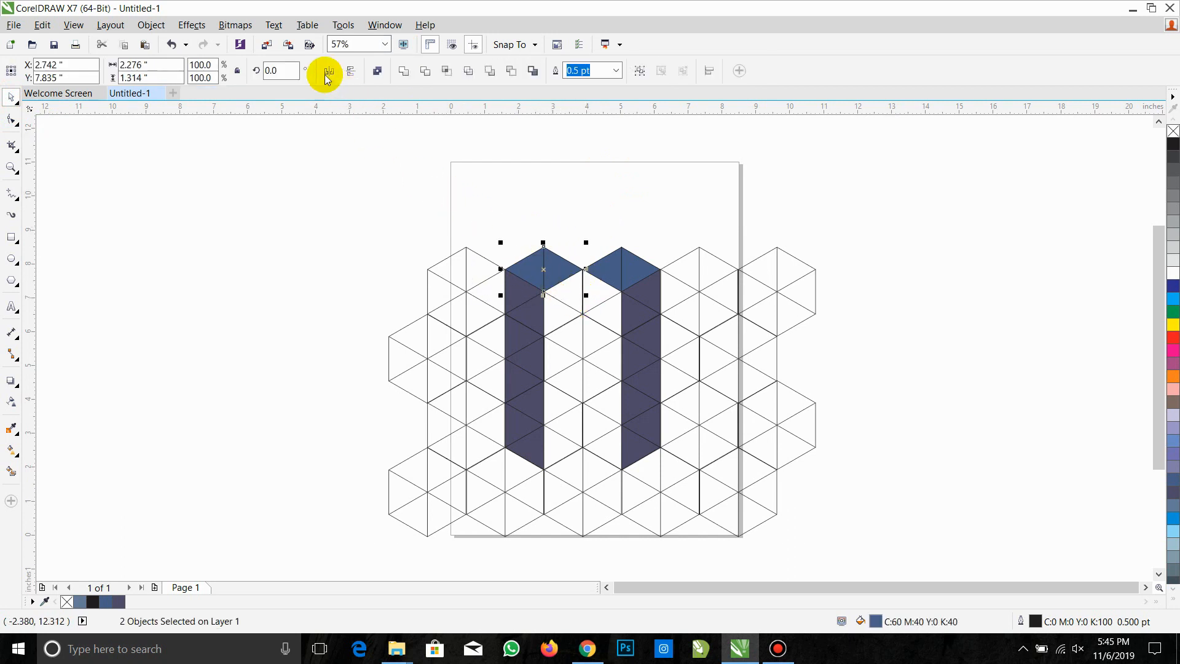
click(411, 78)
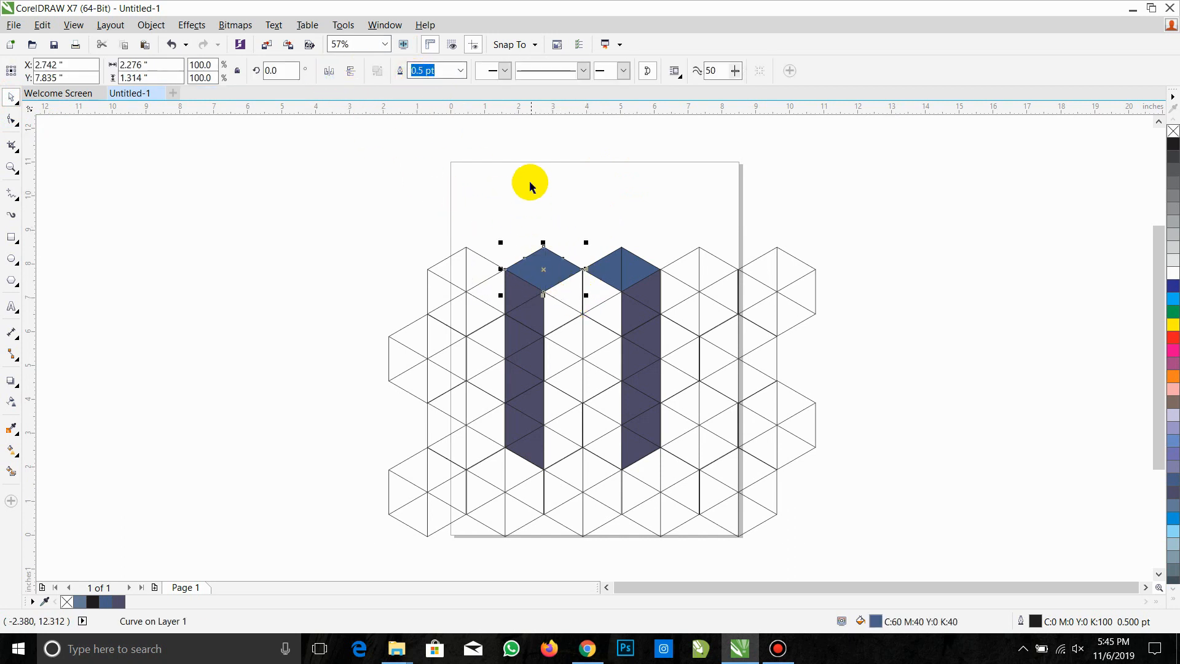
Weld the two blue triangles of the right rhombus into one shape
click(529, 182)
drag(585, 222, 659, 290)
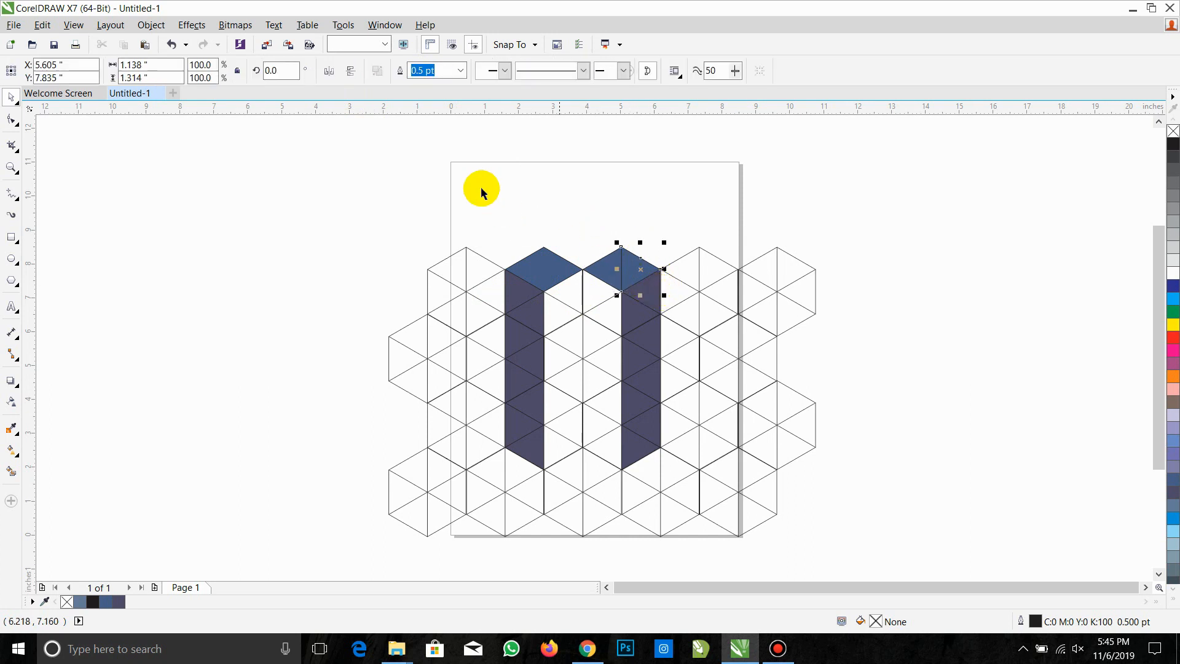
drag(584, 221, 658, 285)
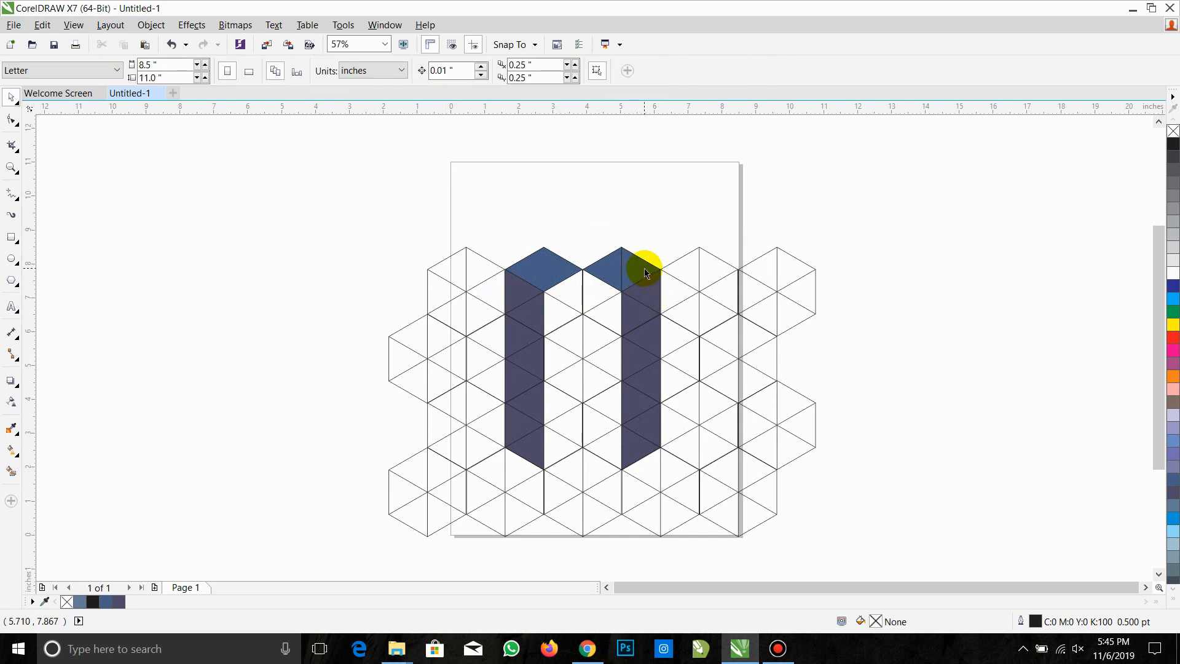
shift+click(610, 264)
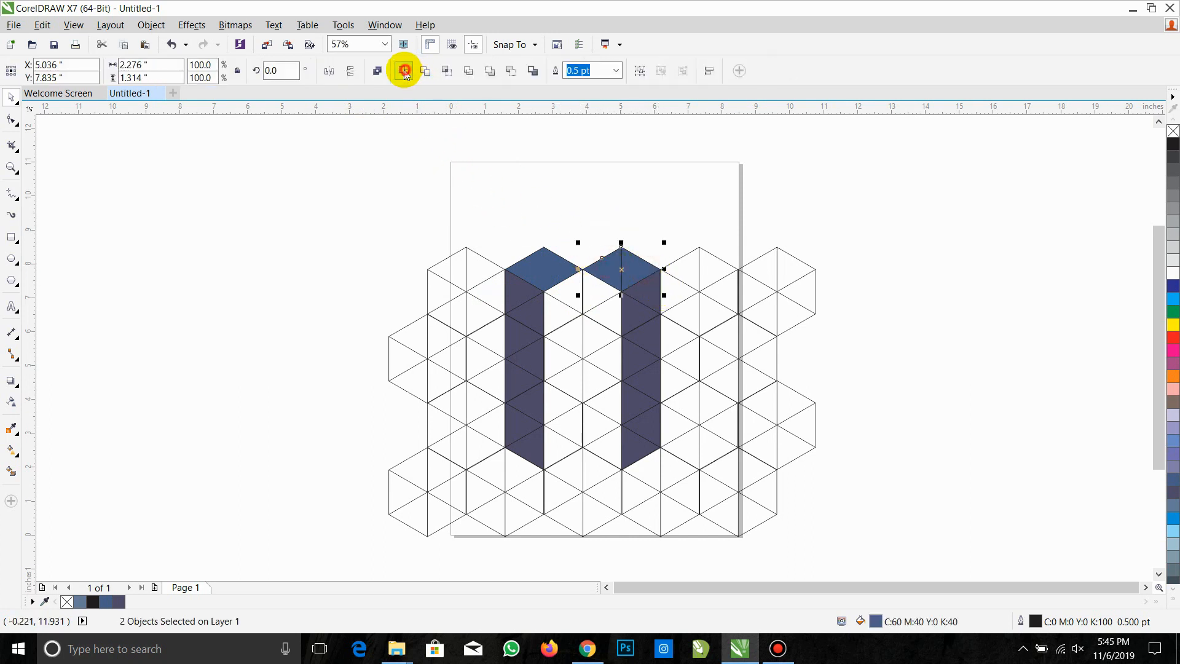
click(406, 72)
click(680, 211)
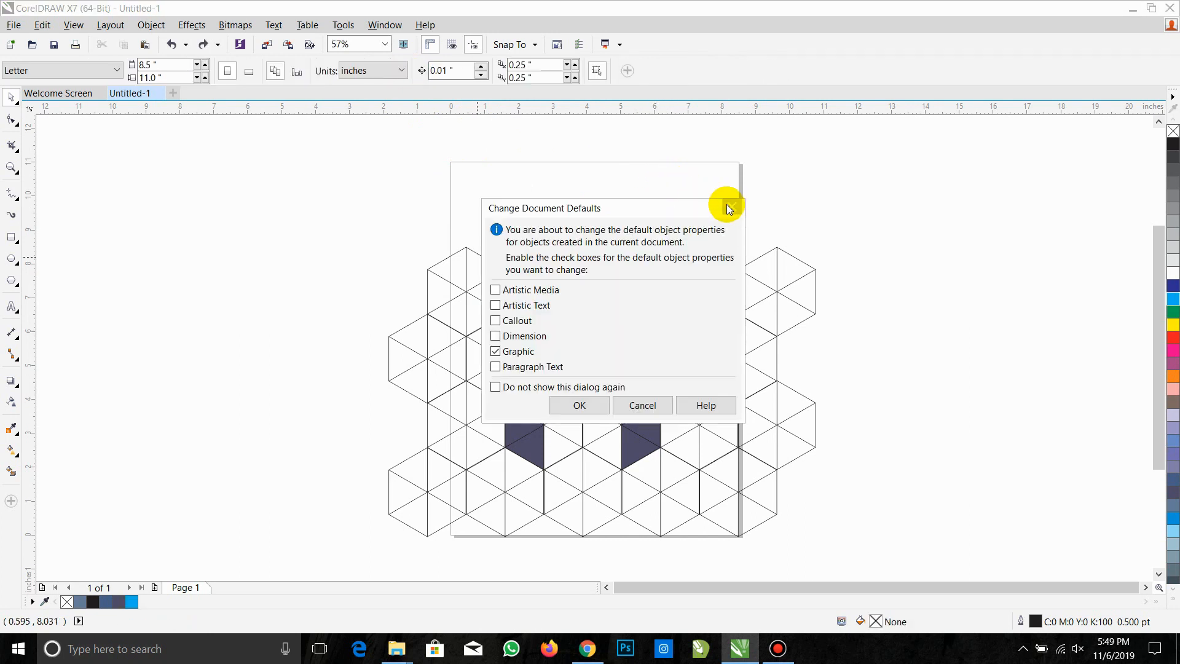
Select six triangles of the left purple strip and fill them with green, C:100 M:0 Y:100 K:0
click(728, 208)
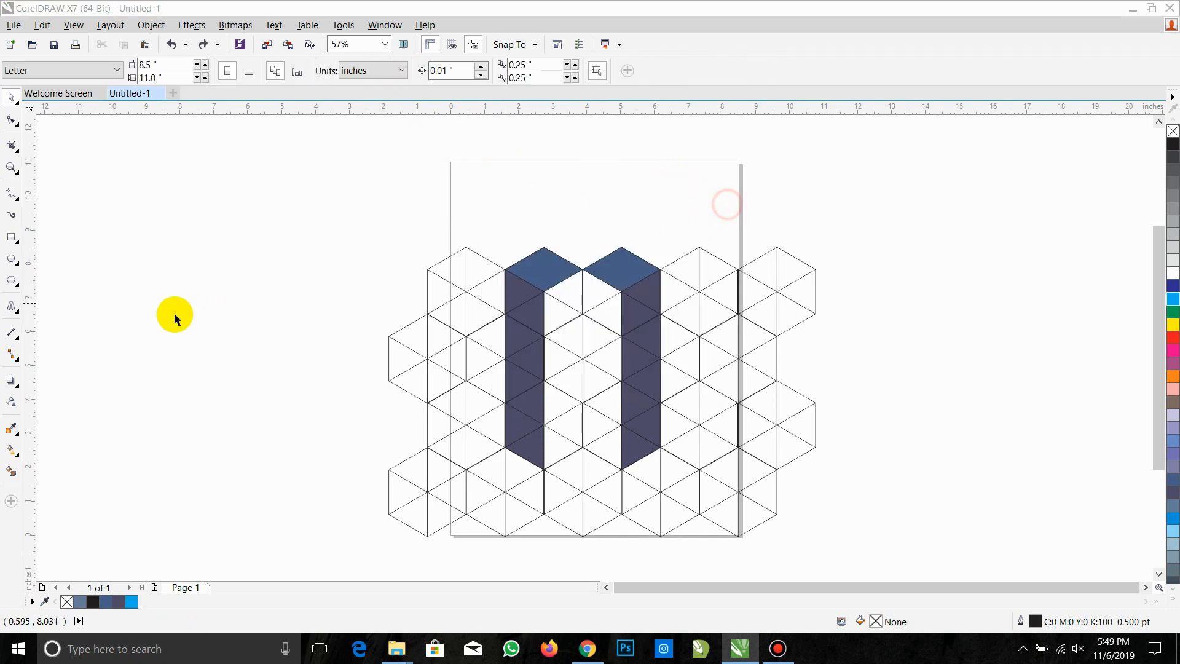
click(12, 471)
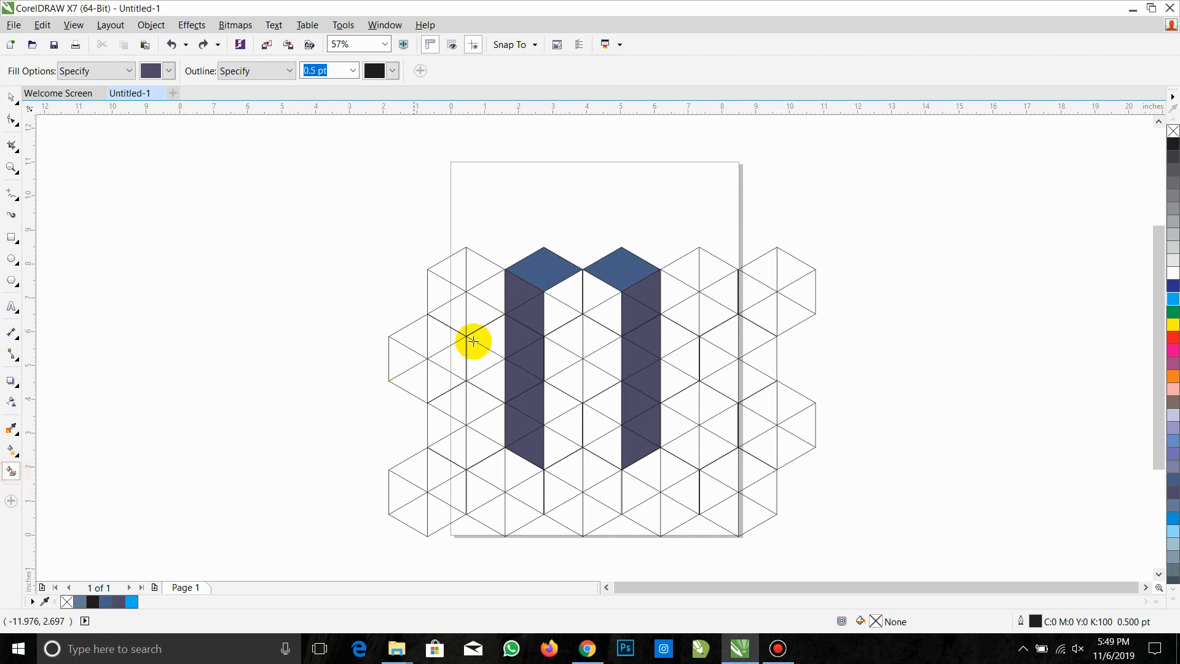
click(11, 97)
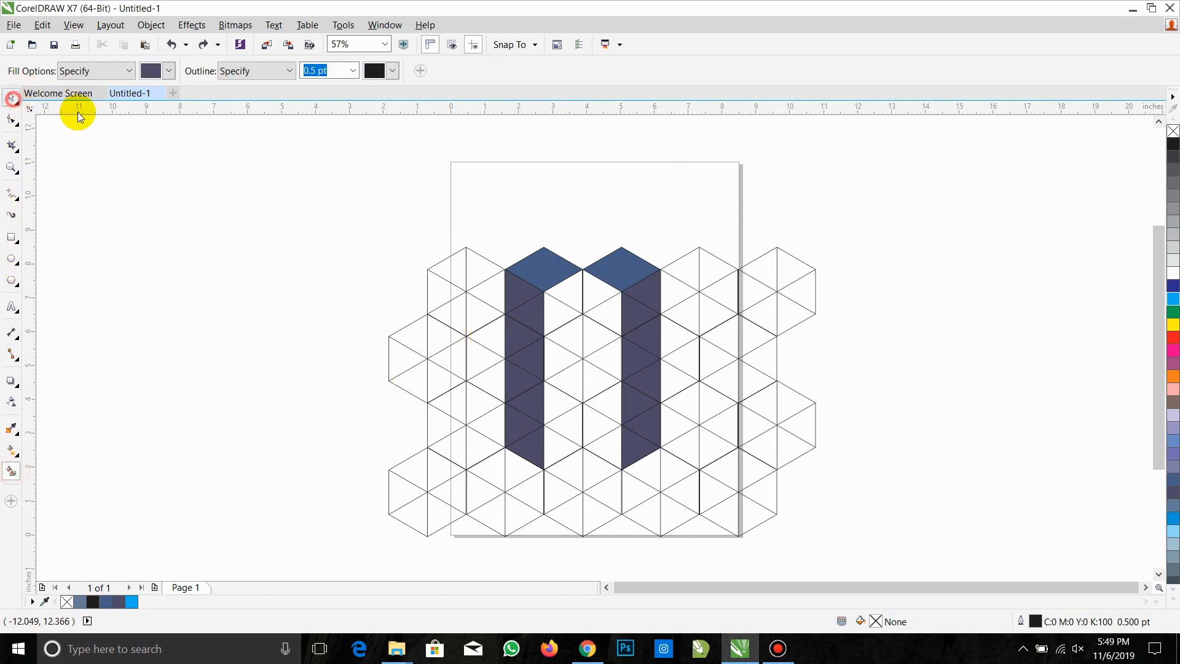
click(527, 298)
shift+click(534, 309)
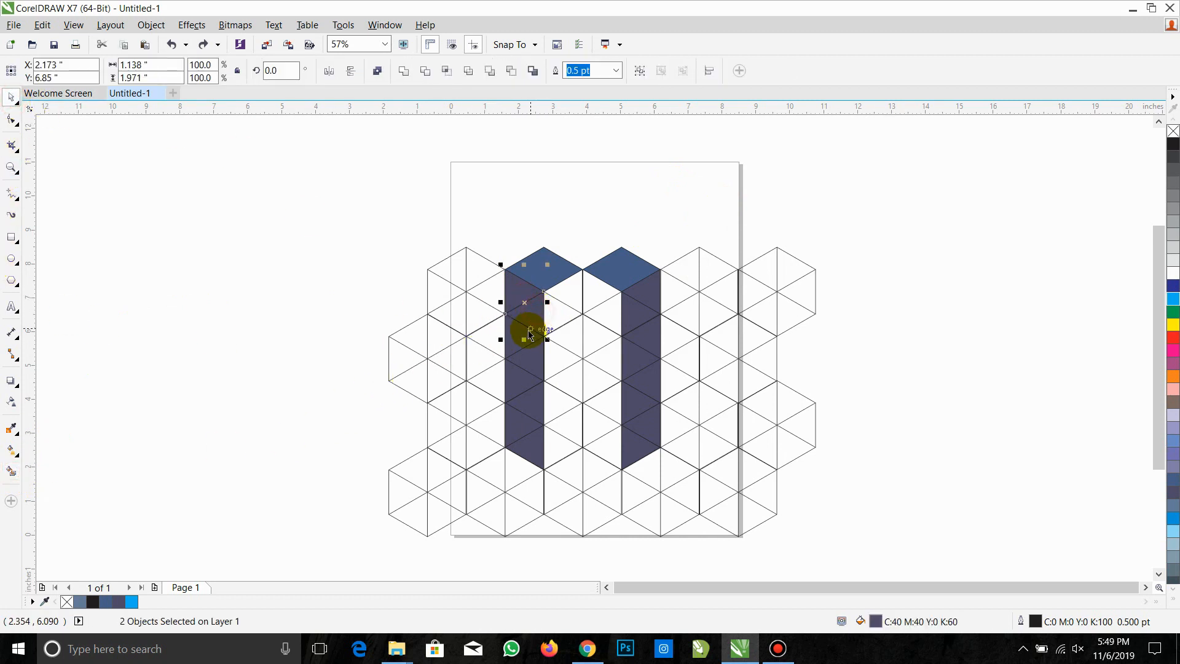
shift+click(526, 329)
shift+click(536, 357)
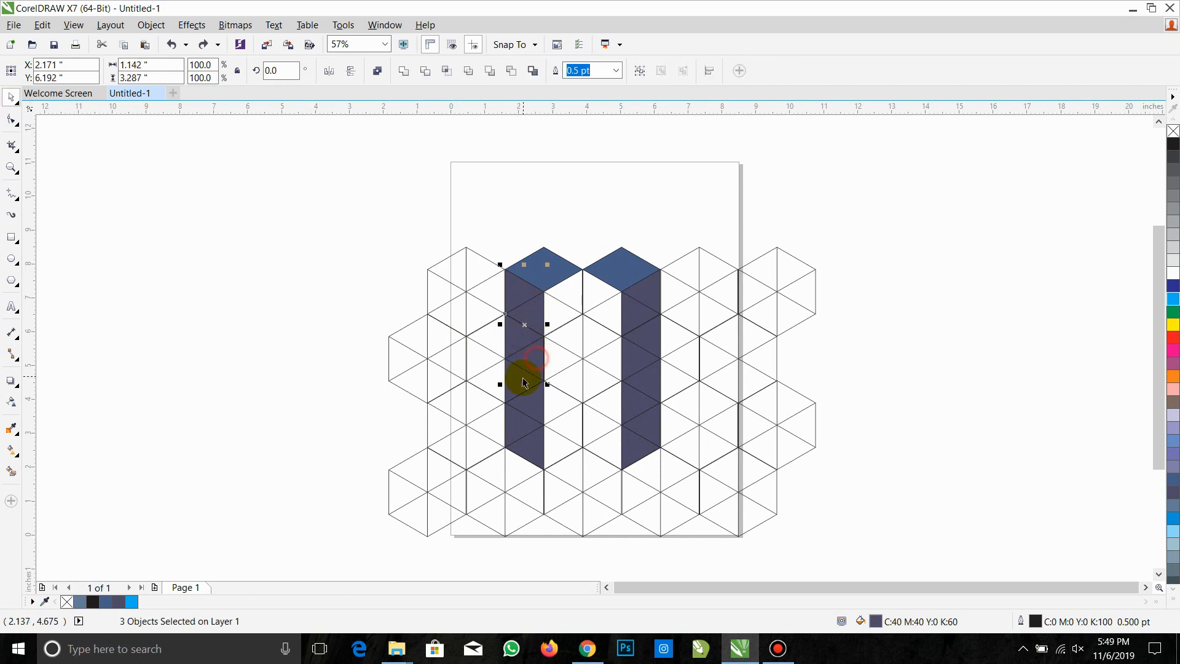
shift+click(523, 381)
shift+click(517, 423)
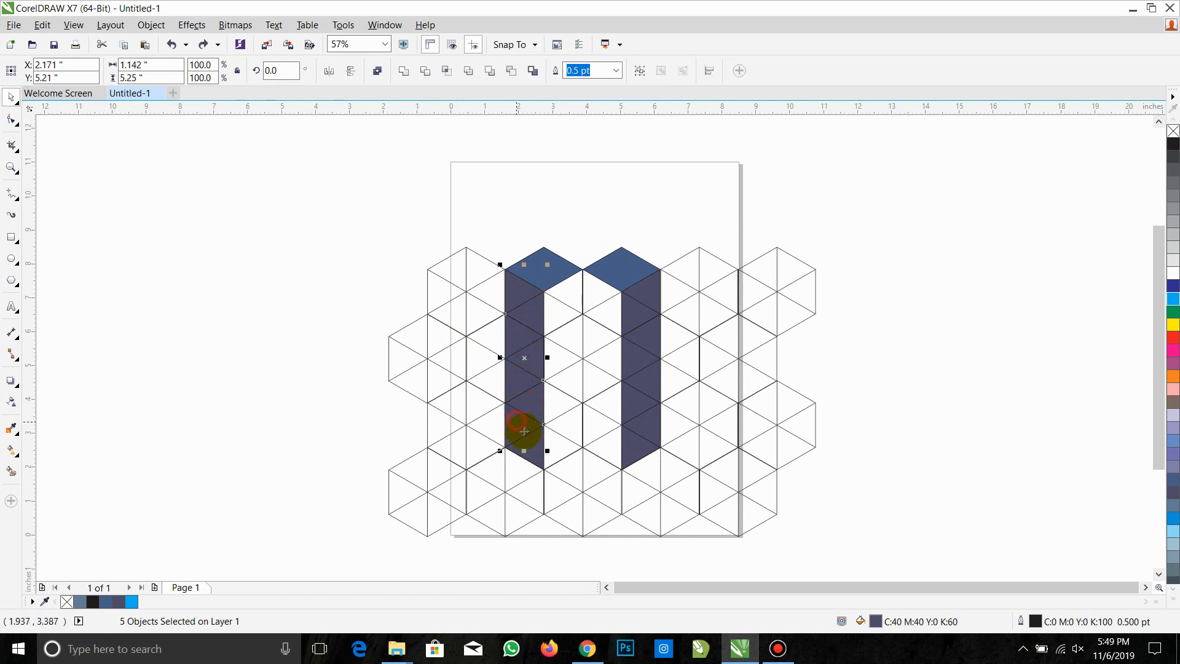
shift+click(535, 453)
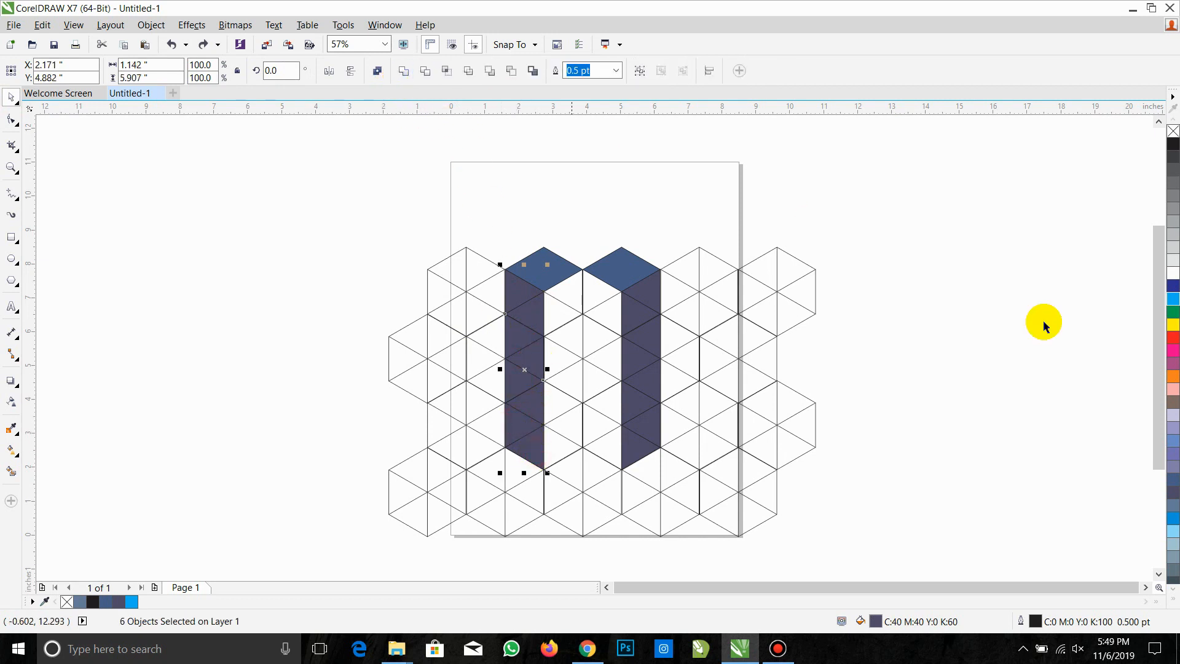
click(1171, 313)
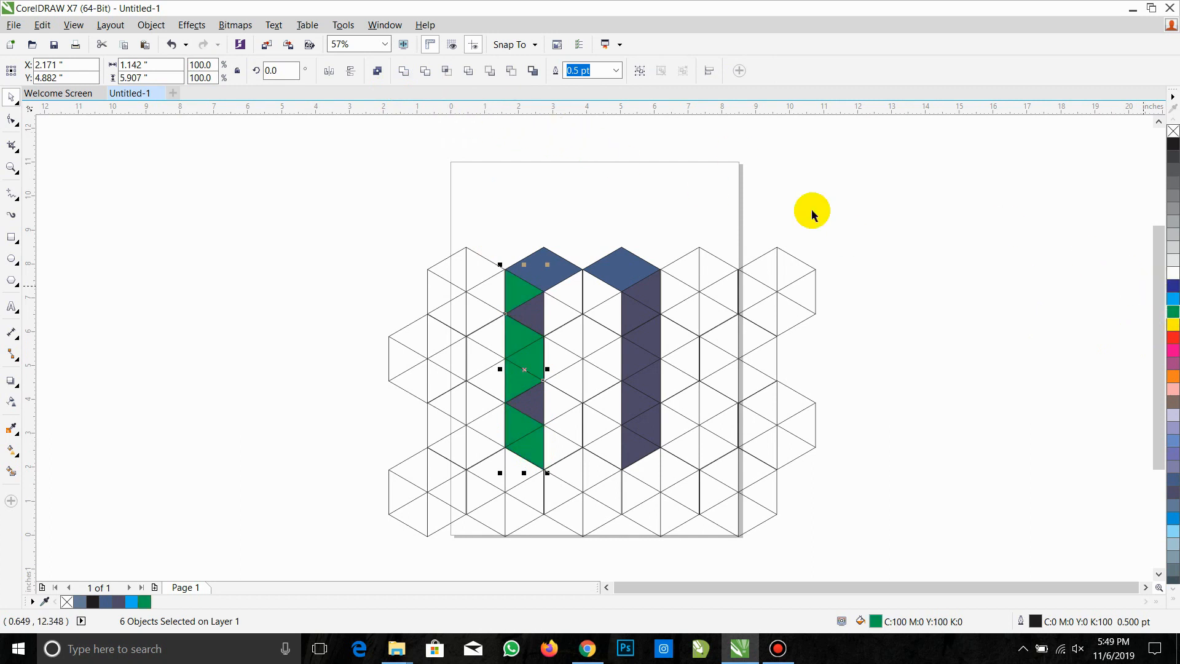
Add the two remaining purple triangles of the left strip to the selection, fill them green and weld the strip into one shape
shift+click(530, 315)
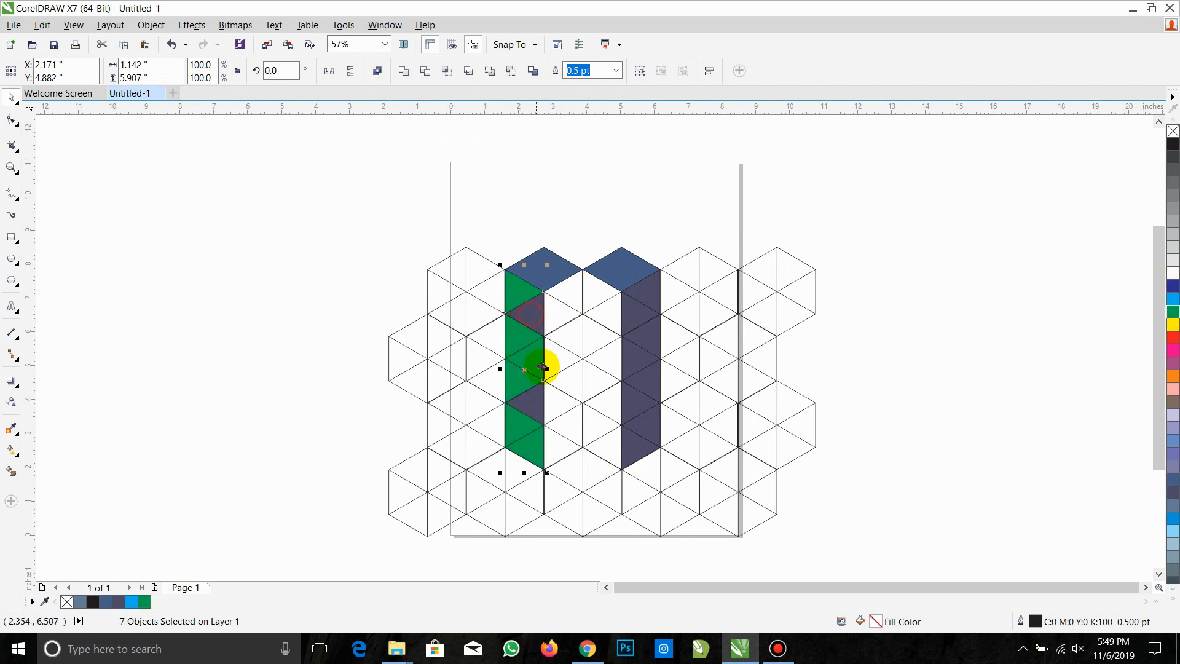
shift+click(536, 400)
click(1172, 315)
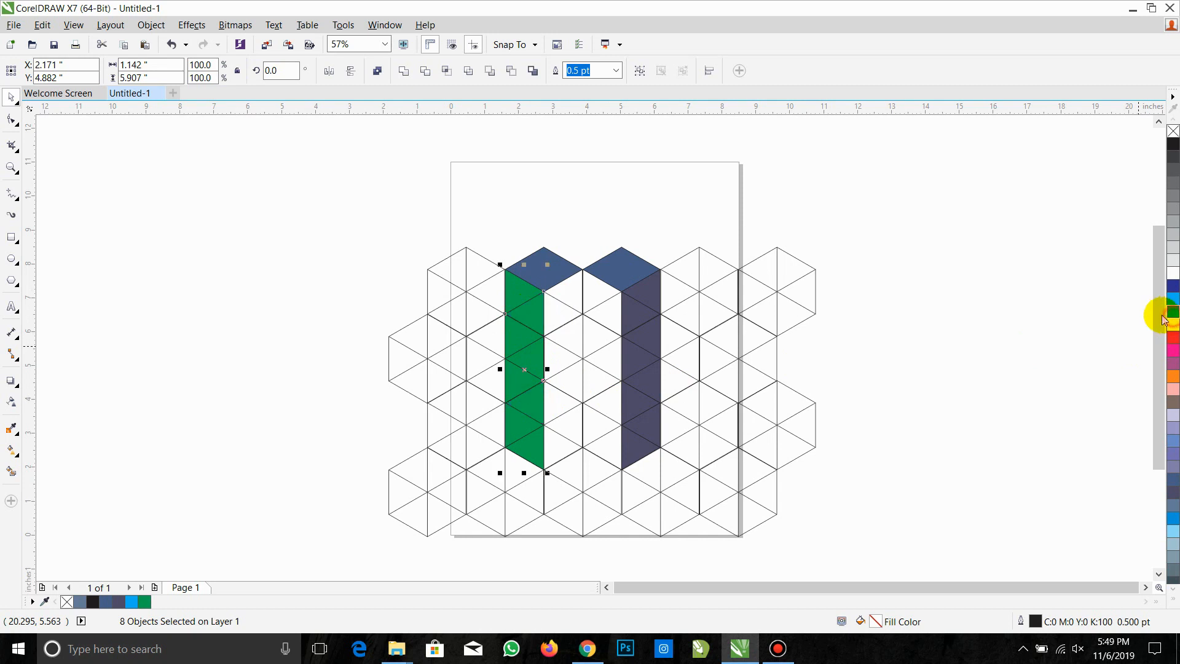
click(402, 73)
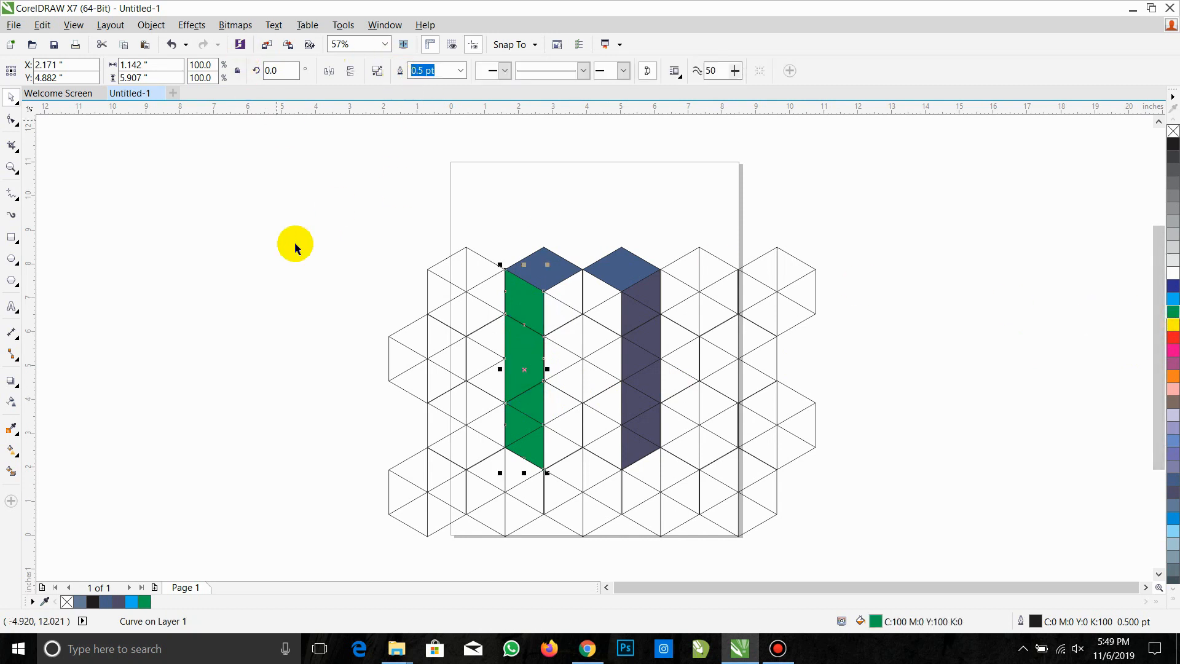
click(221, 311)
click(530, 323)
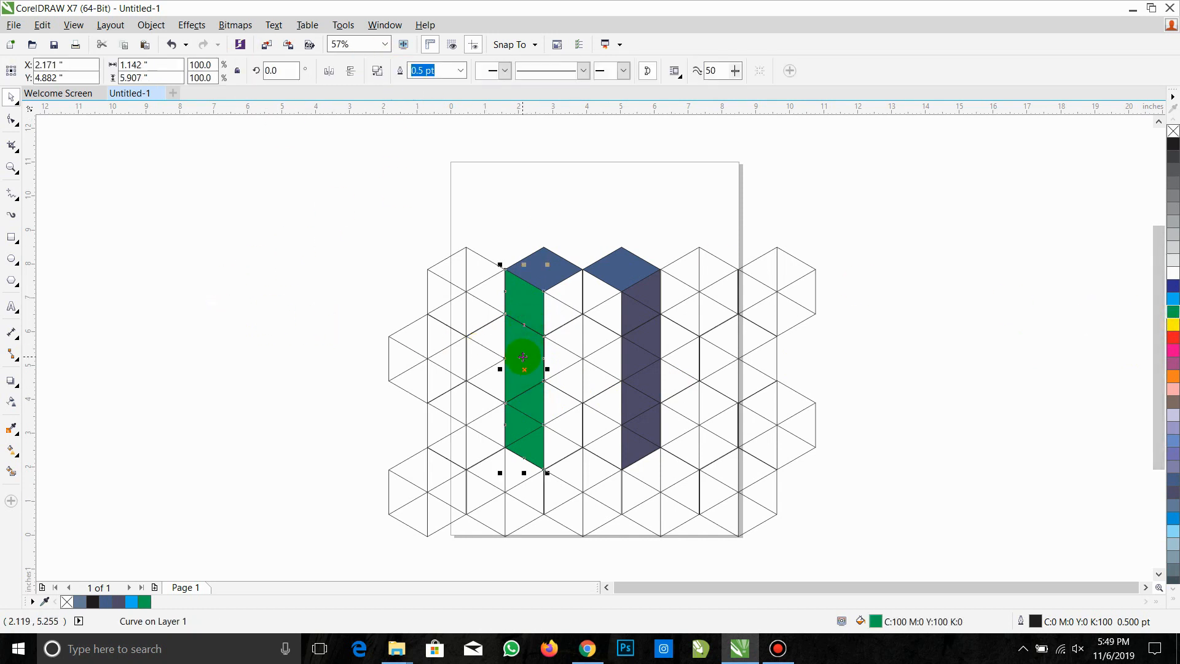
shift+click(525, 357)
click(529, 349)
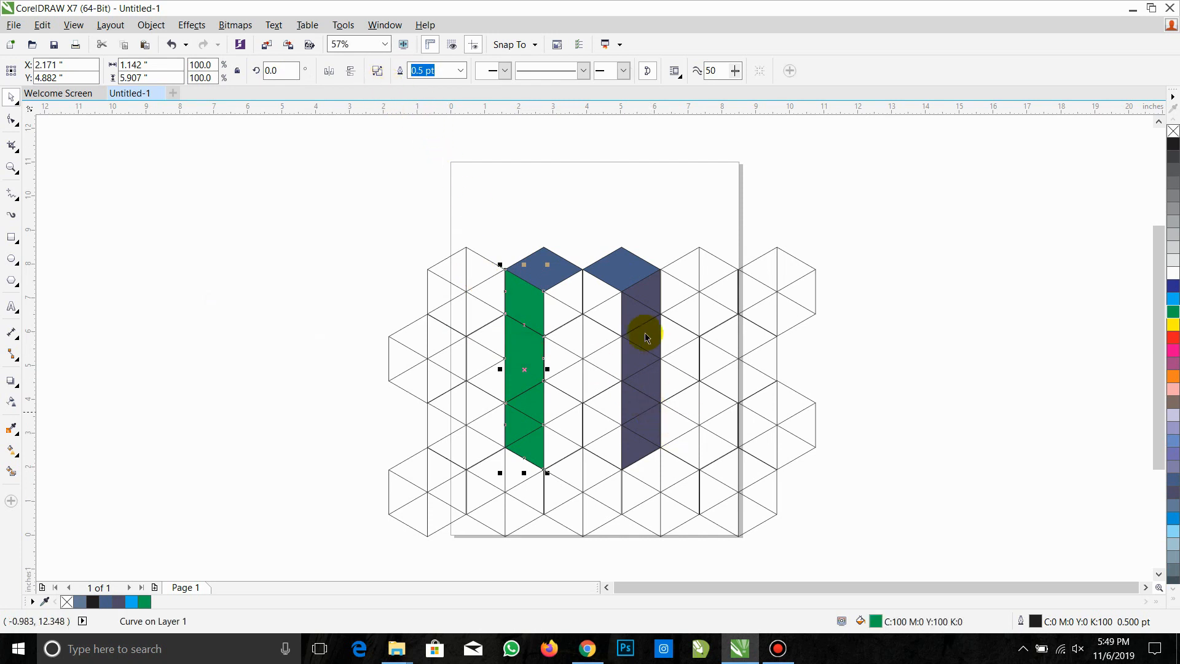
Fill the selected triangles of the right purple strip with yellow, C:0 M:0 Y:100 K:0, and weld them together
click(662, 300)
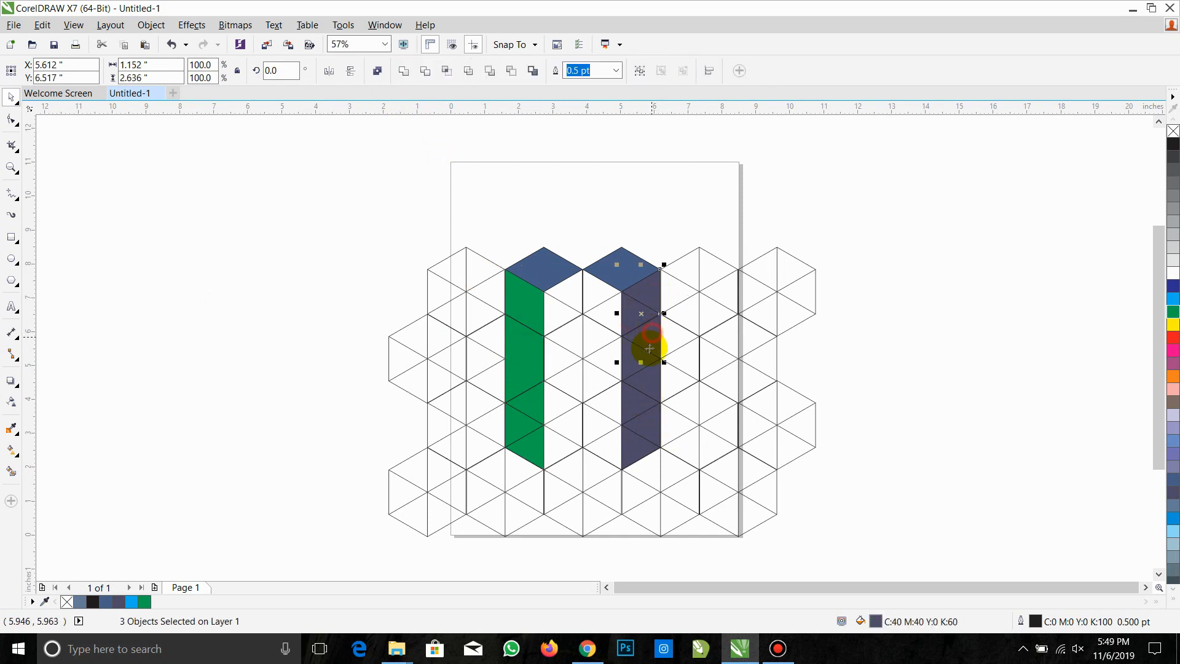
shift+click(649, 381)
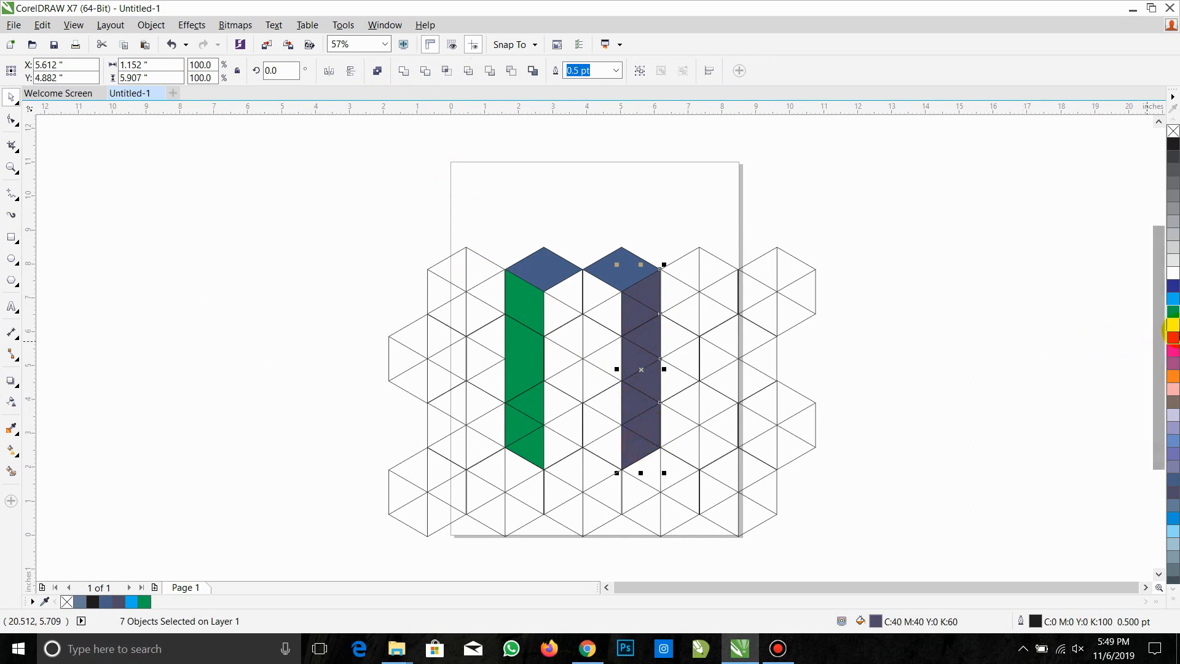
click(1173, 324)
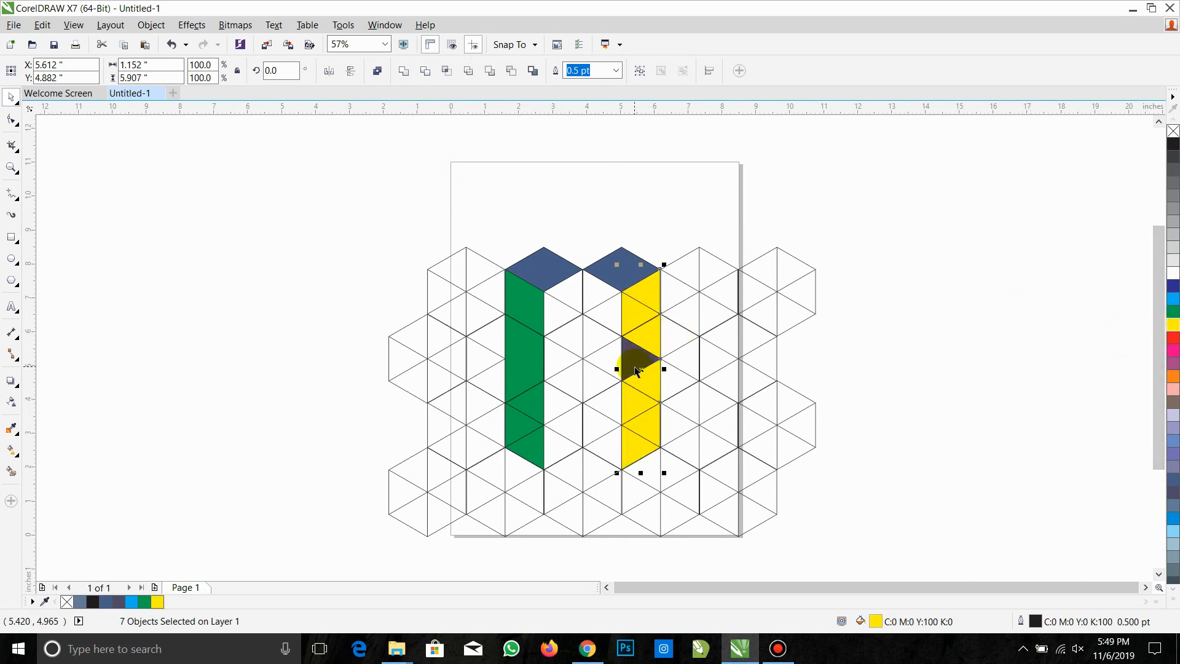
click(1172, 326)
click(406, 74)
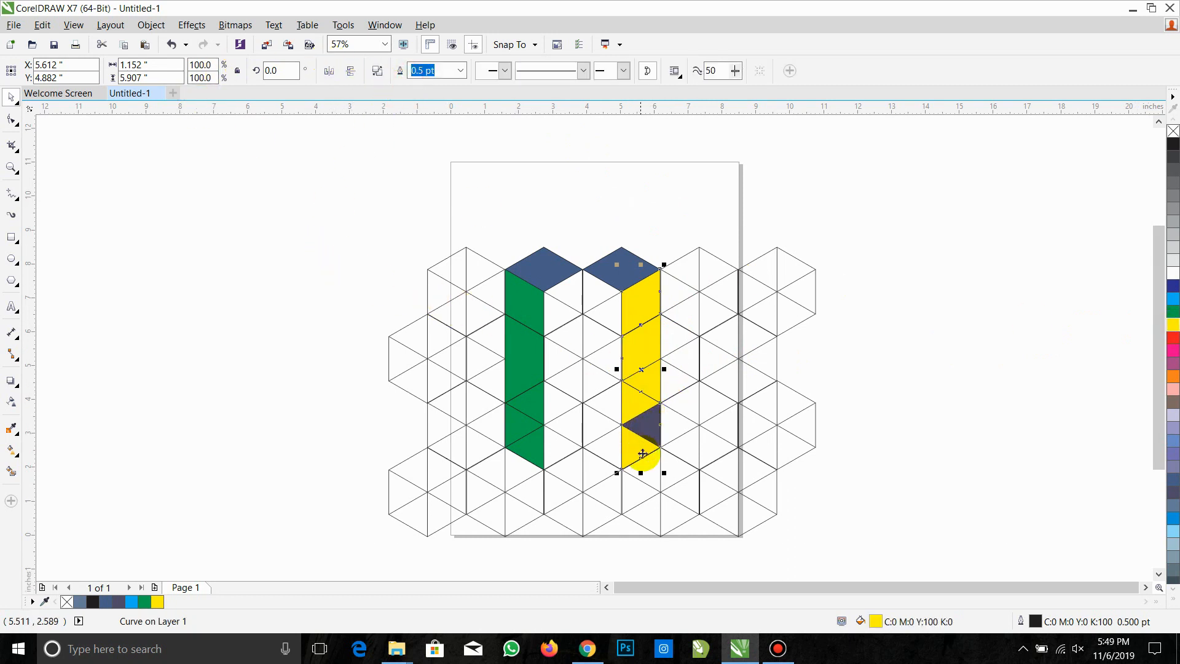
Undo the yellow strip's weld, include the missing purple triangle in the selection and weld the whole strip again
key(ctrl+z)
shift+click(652, 421)
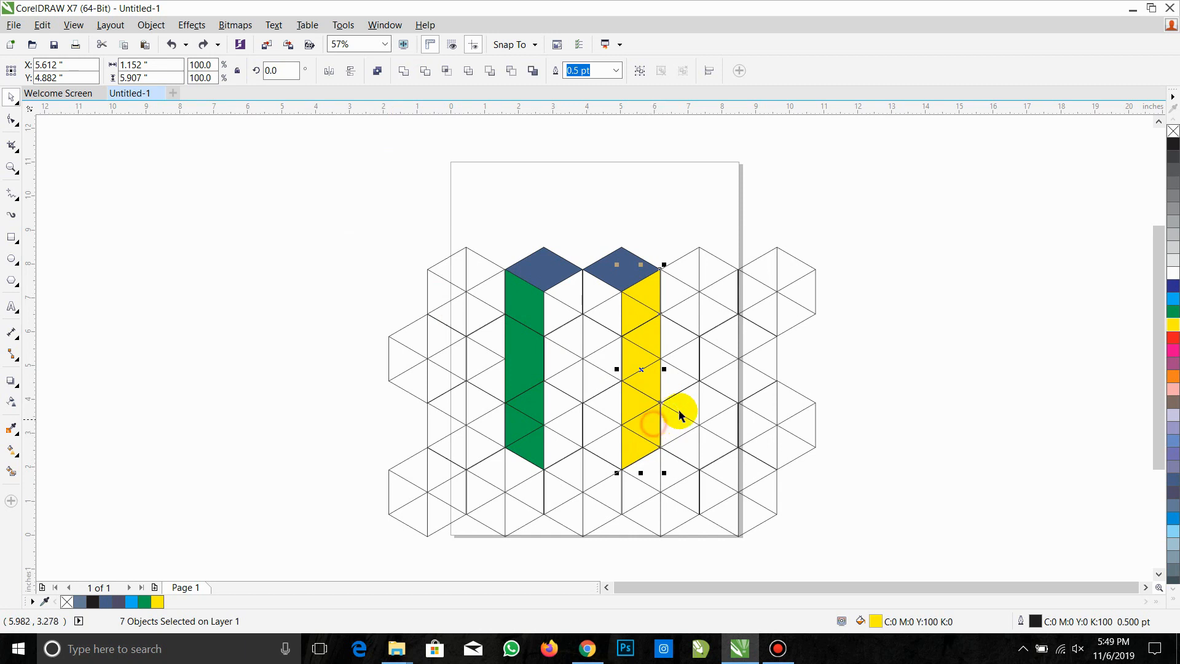
click(407, 75)
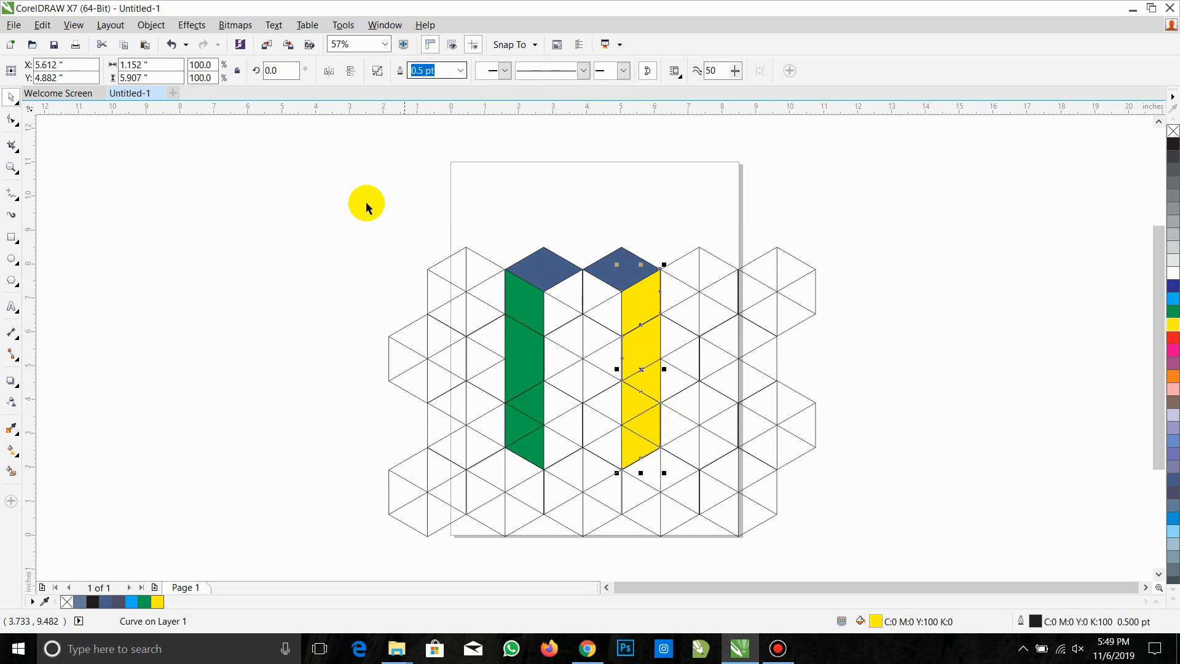
click(326, 216)
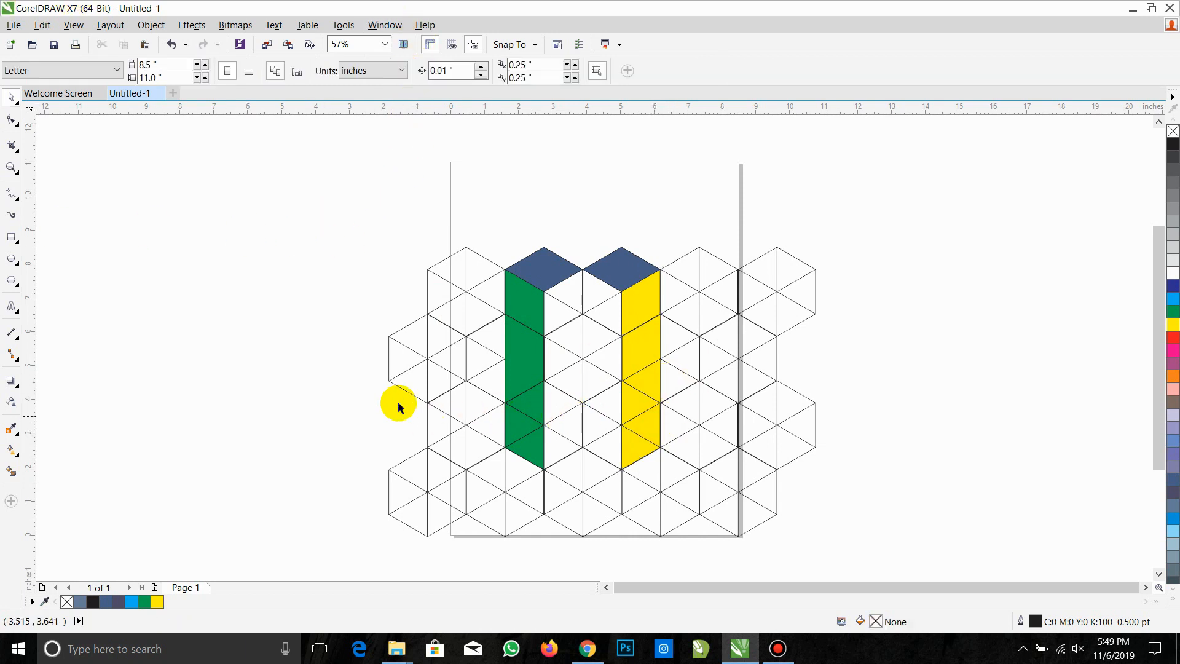
Smart-fill the triangles of both inner strips between the green and yellow faces with purple, C:40 M:40 Y:0 K:60
click(11, 470)
click(566, 301)
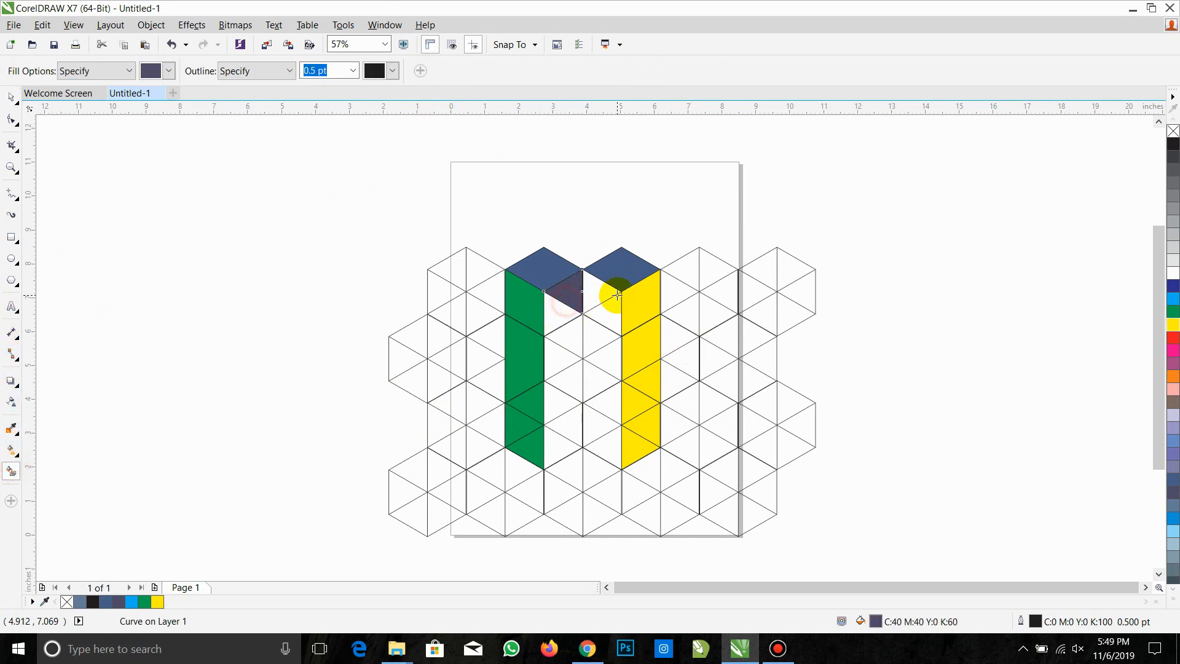
click(607, 297)
click(556, 314)
click(605, 317)
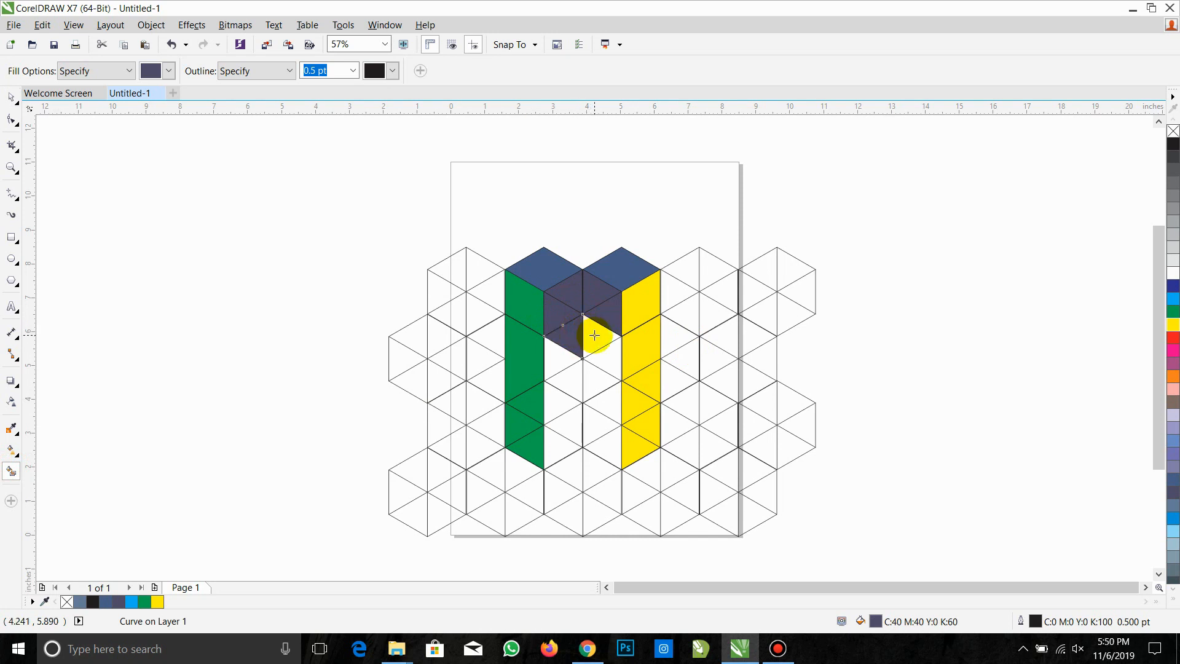
click(554, 357)
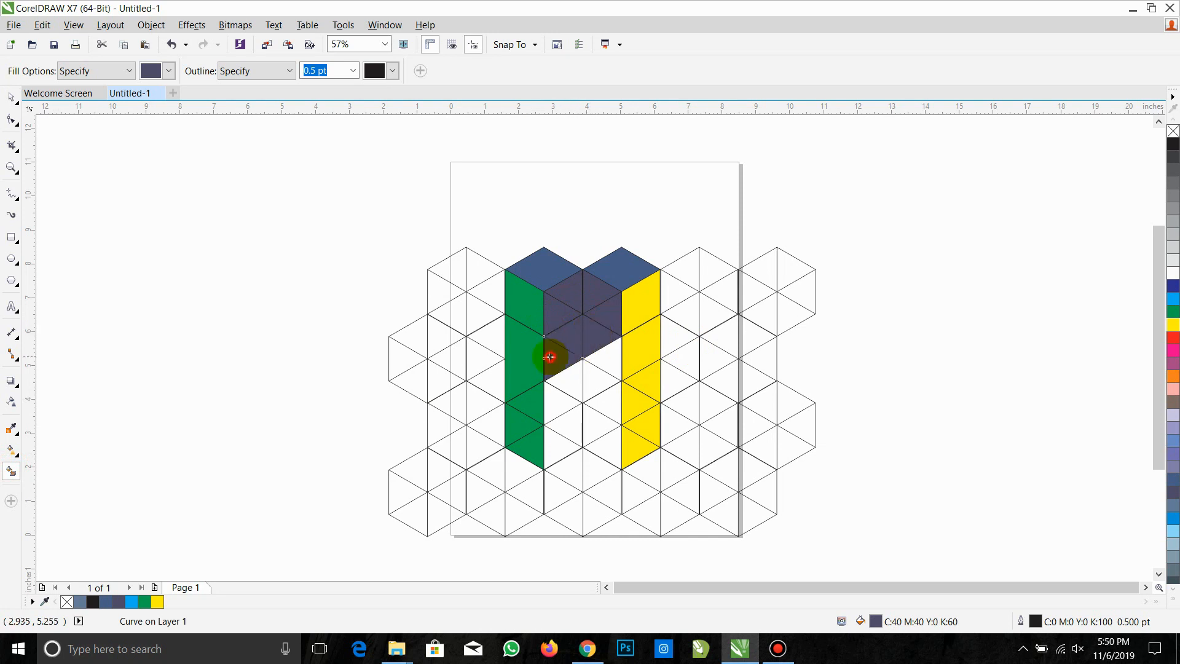
click(599, 379)
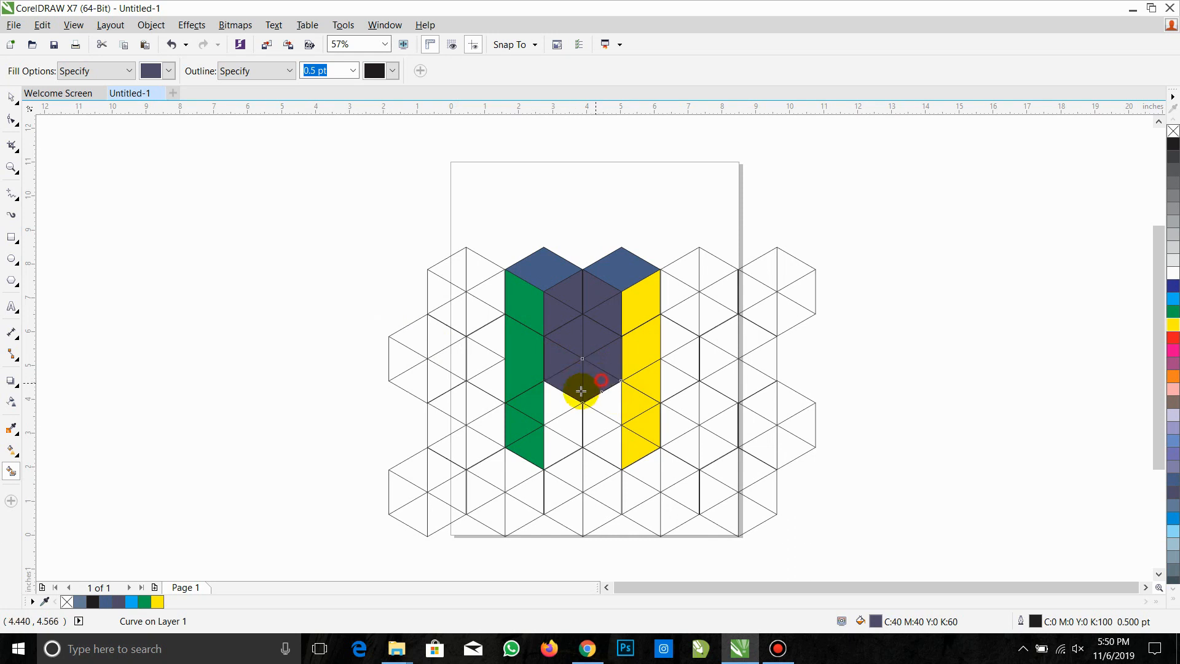
click(560, 403)
click(607, 405)
click(571, 421)
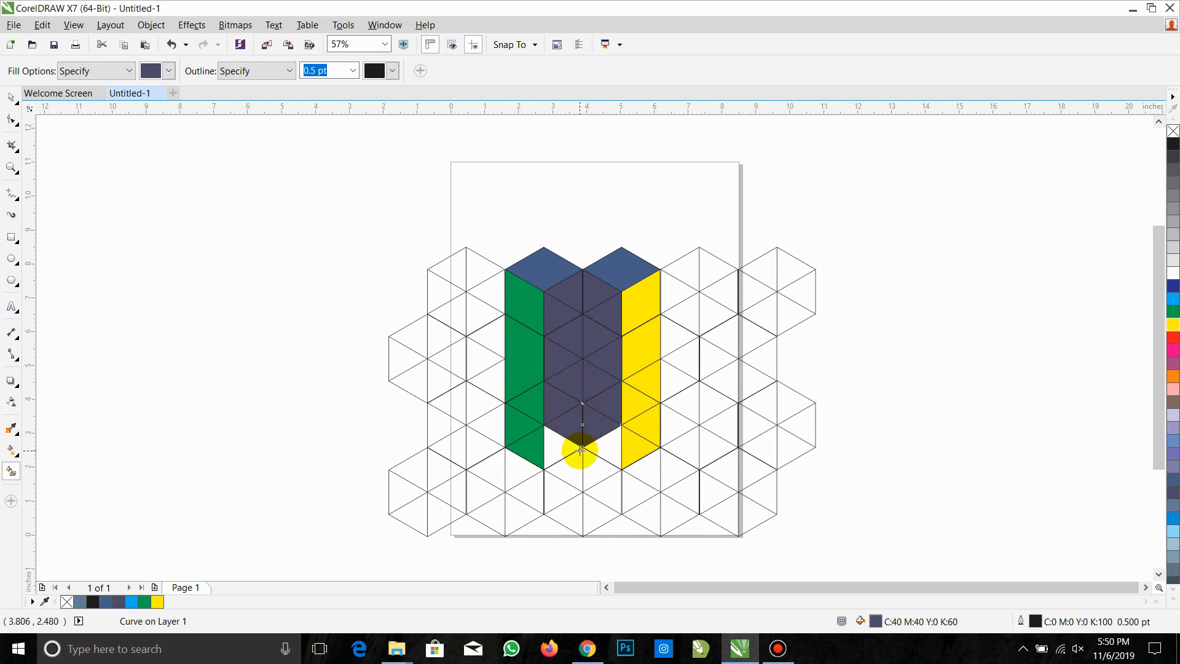
click(552, 443)
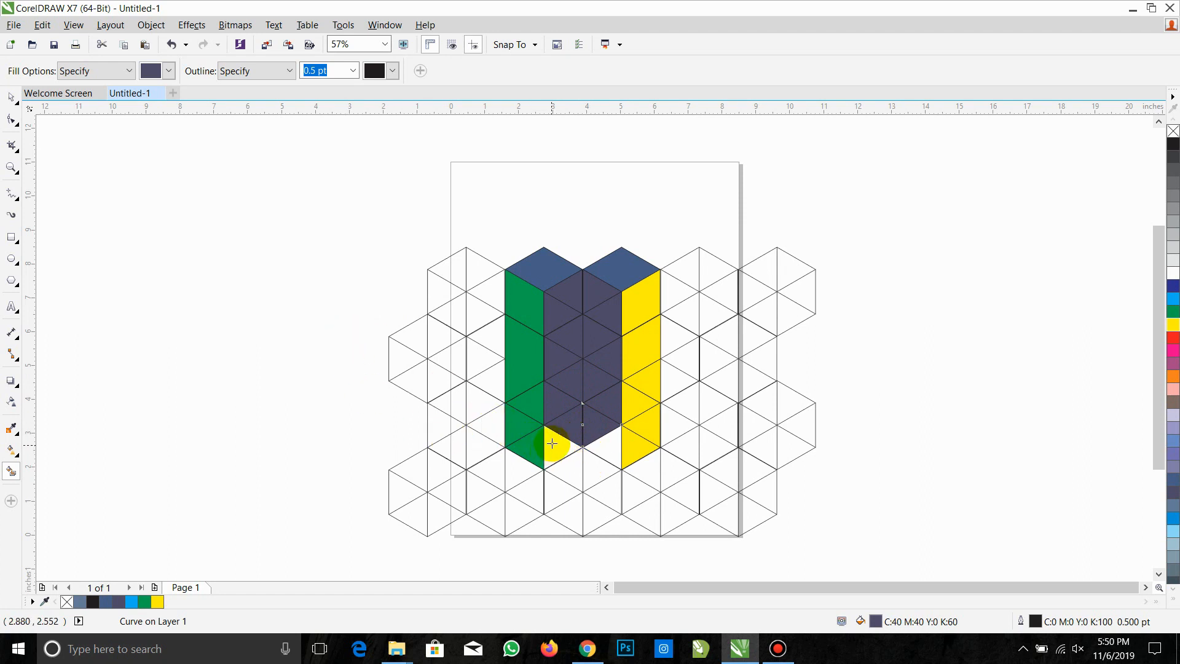
click(609, 443)
Select the upper four triangles of the right inner strip, fill them with red, C:0 M:100 Y:100 K:0, and weld them
click(12, 97)
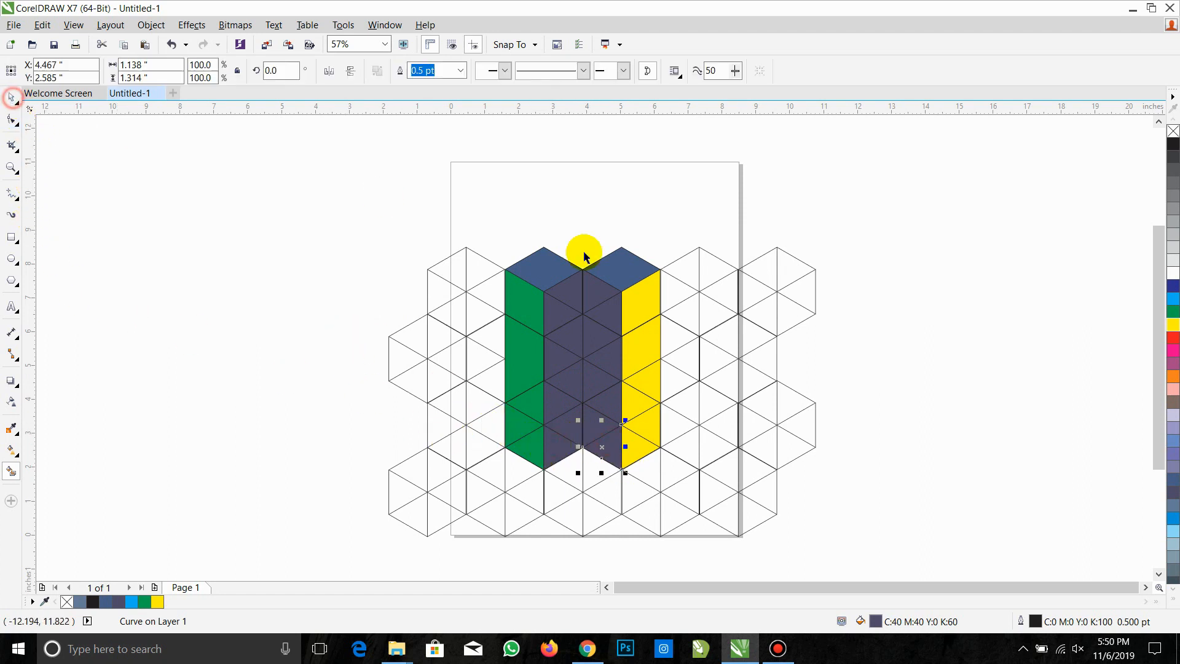
click(594, 292)
shift+click(604, 340)
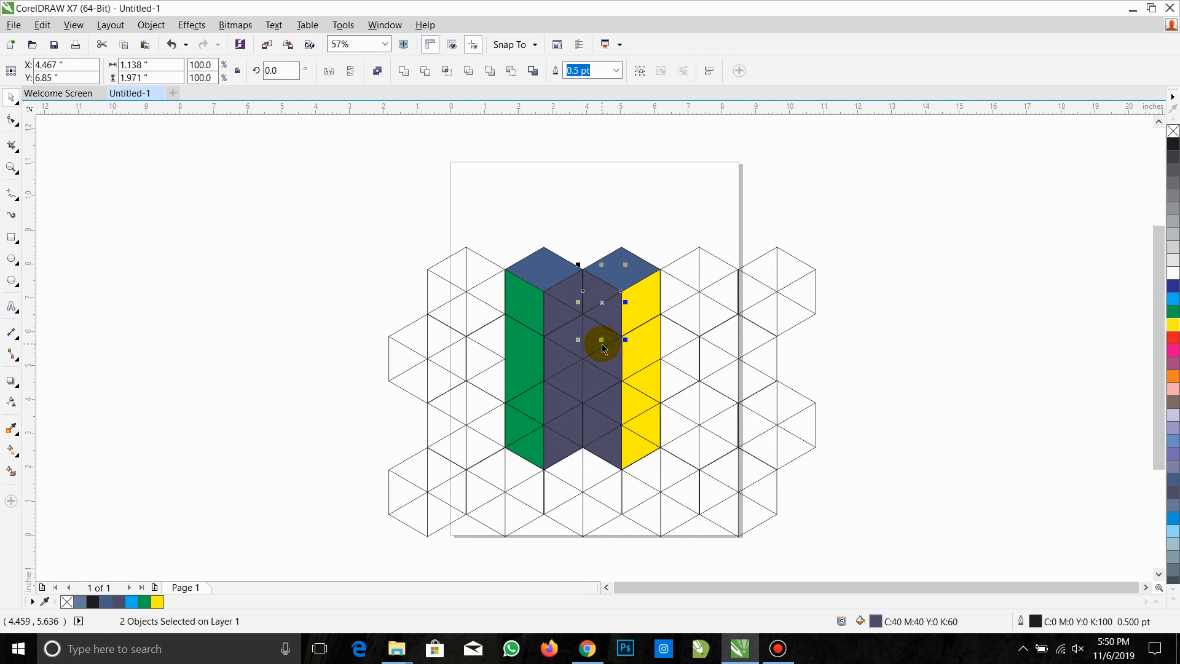
shift+click(594, 343)
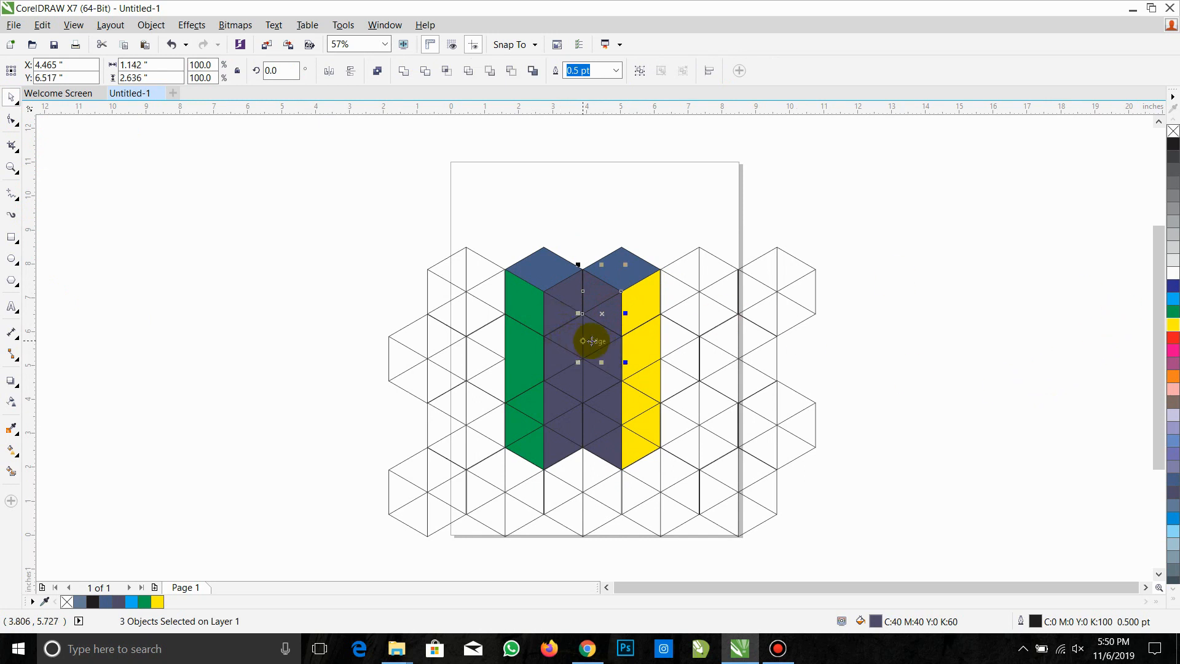
drag(591, 341, 832, 353)
key(ctrl+z)
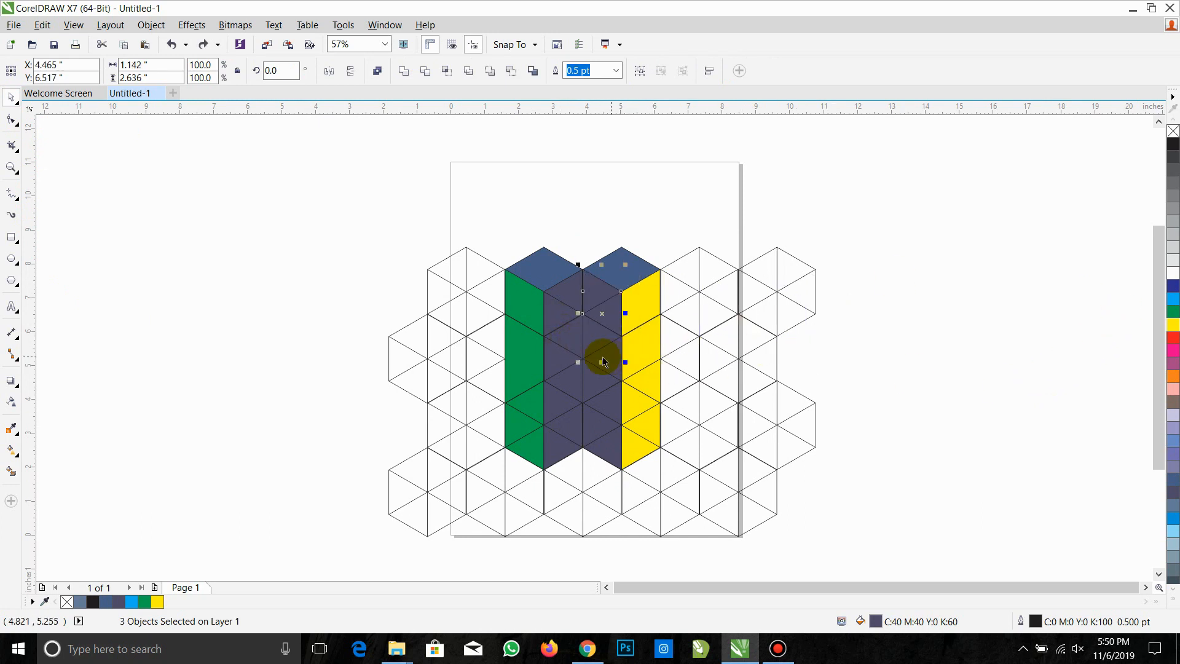
click(1173, 340)
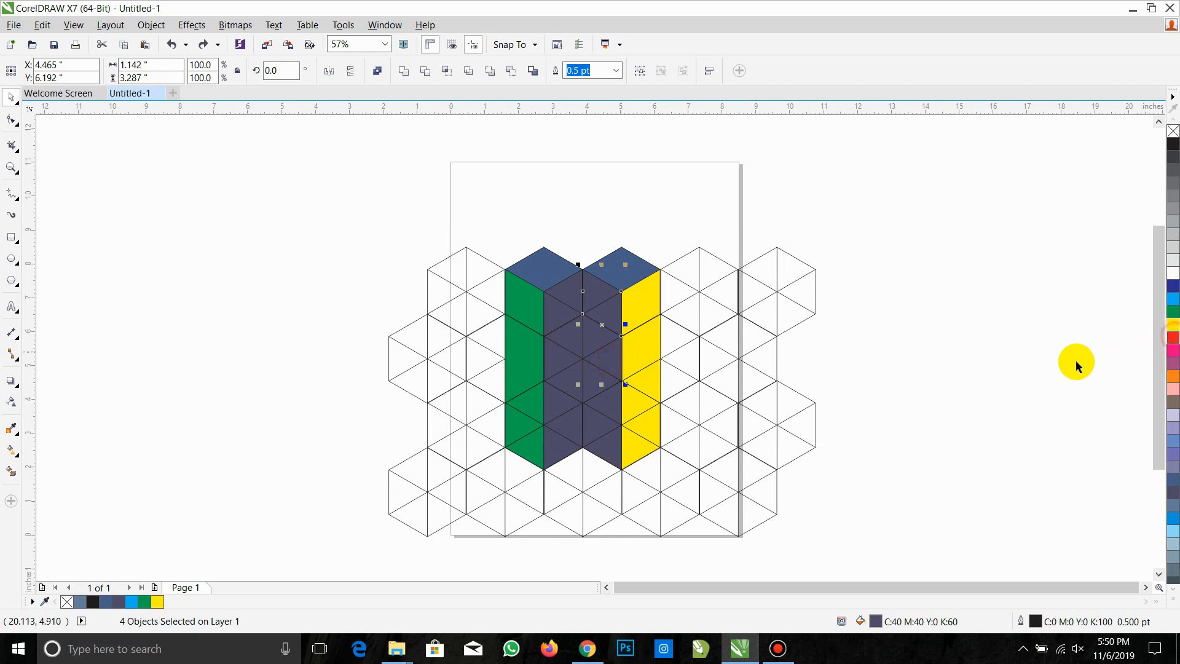
click(403, 71)
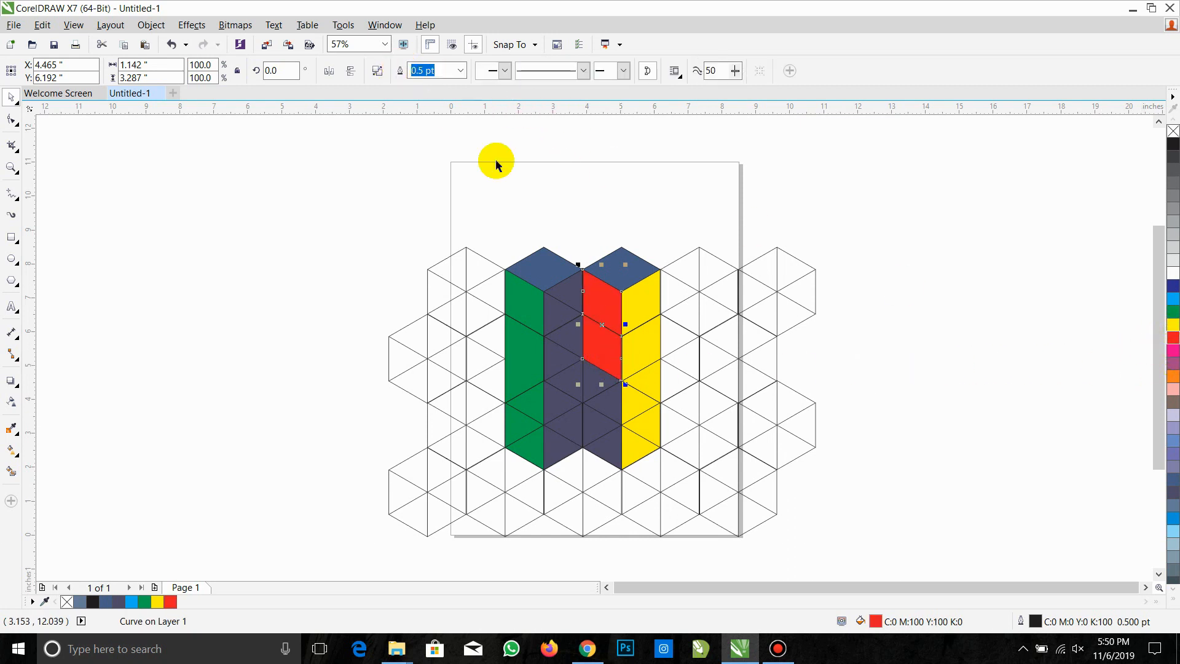
key(ctrl+z)
click(609, 324)
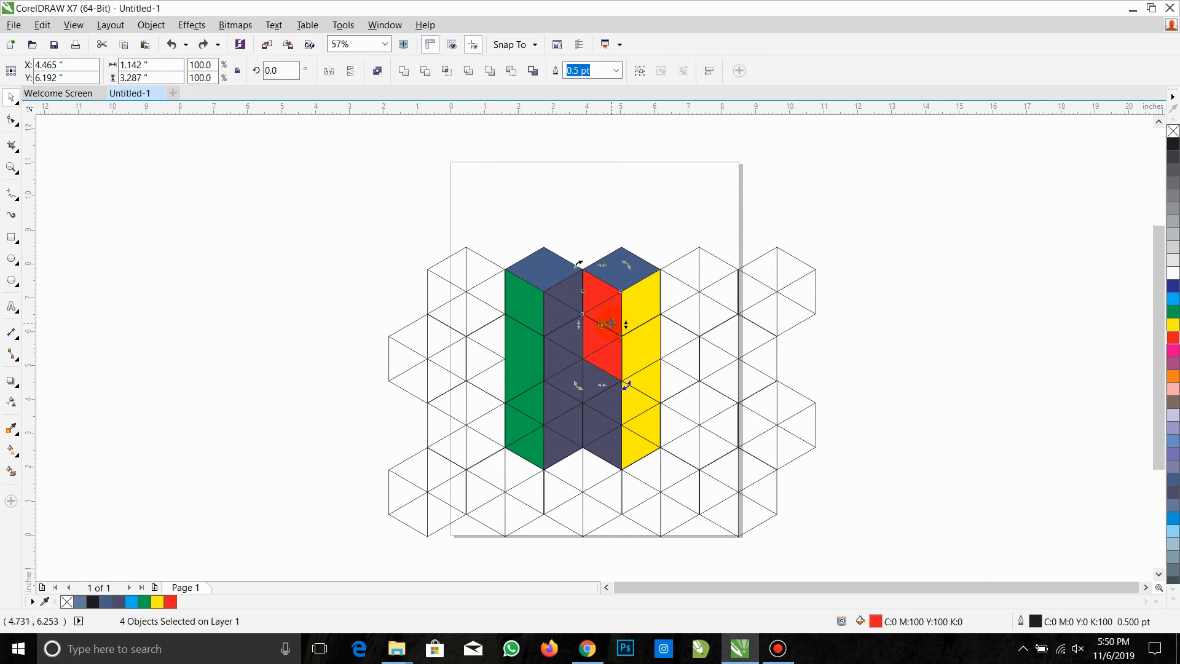
drag(611, 344, 423, 326)
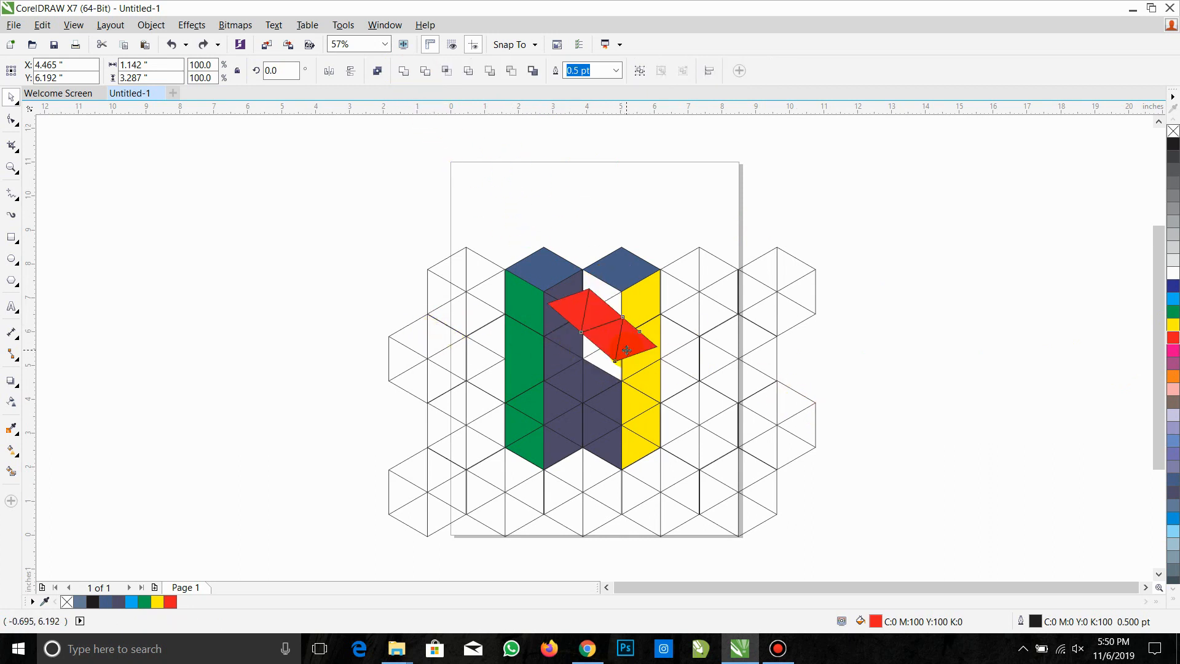
key(ctrl+z)
drag(597, 339, 375, 337)
key(ctrl+z)
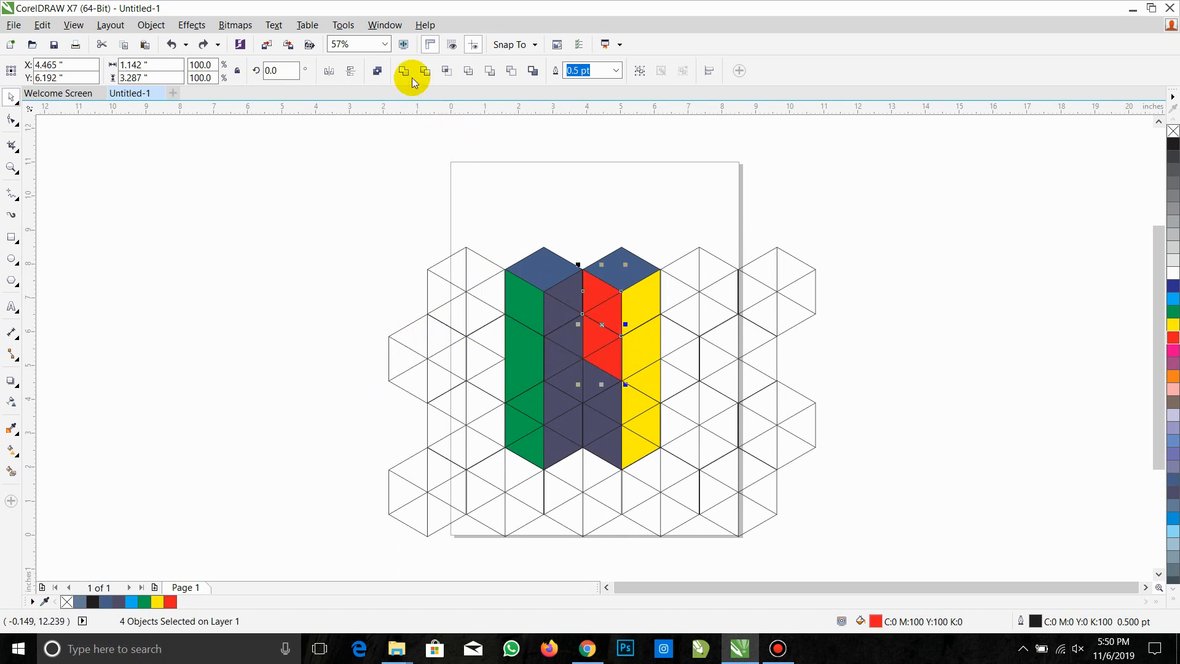
click(424, 72)
key(ctrl+z)
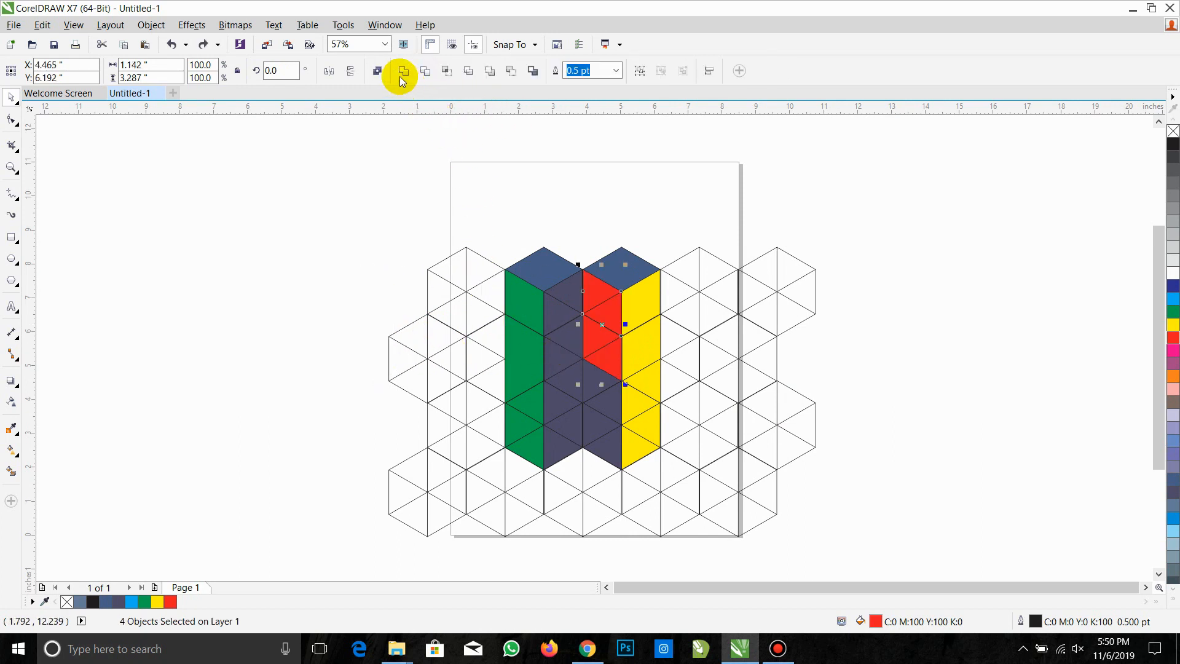
Fill the upper four triangles of the left inner strip with magenta-purple, C:20 M:80 Y:0 K:20, and weld them together
click(564, 293)
shift+click(564, 308)
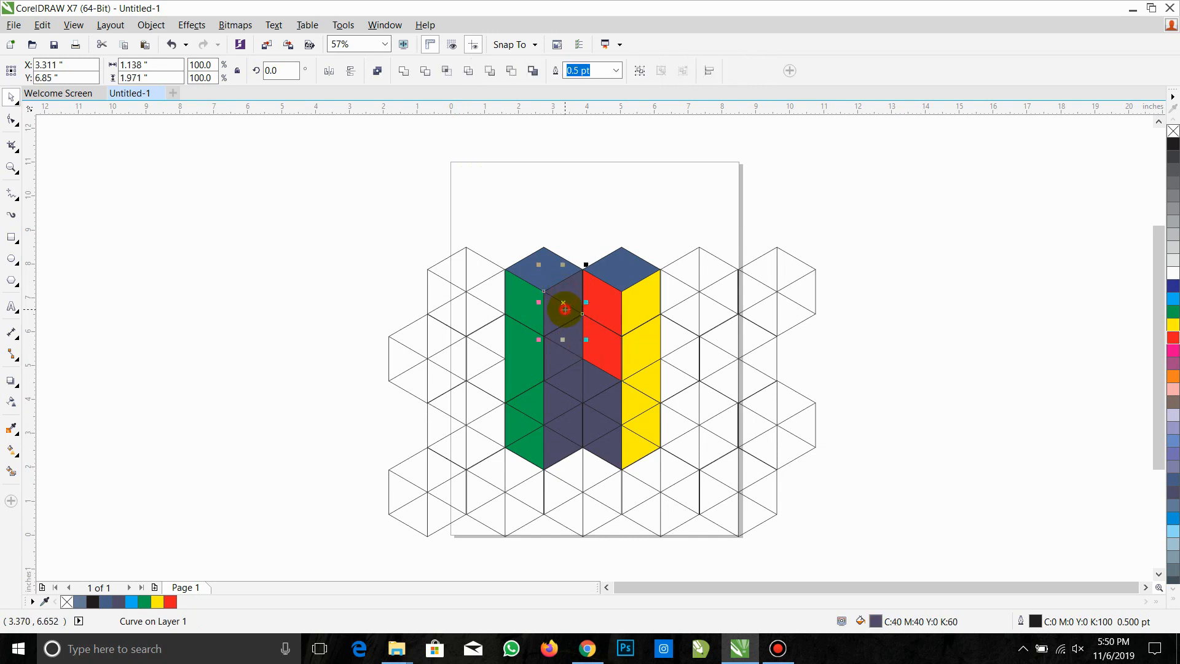
shift+click(569, 331)
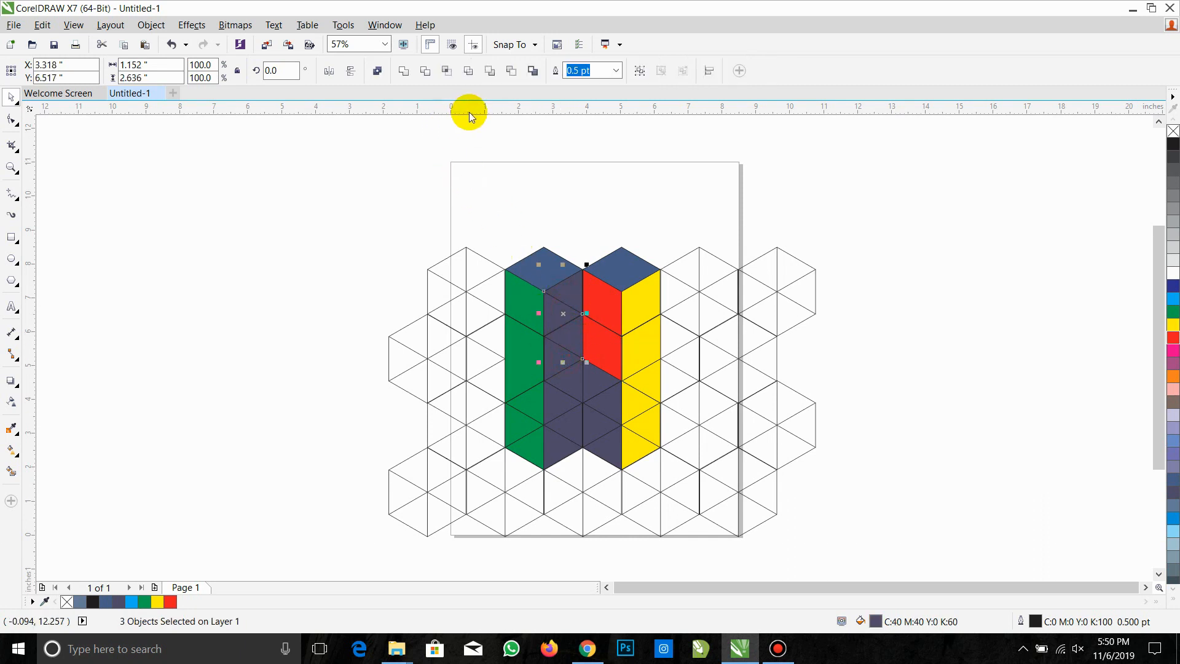
click(1171, 363)
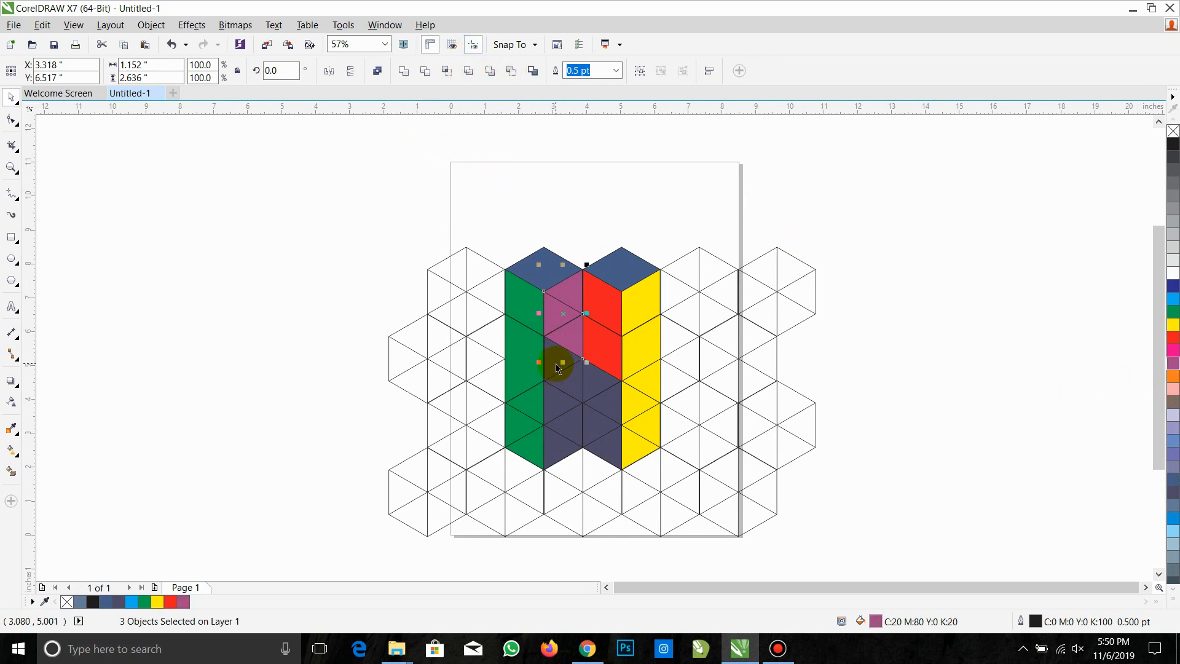
click(1172, 363)
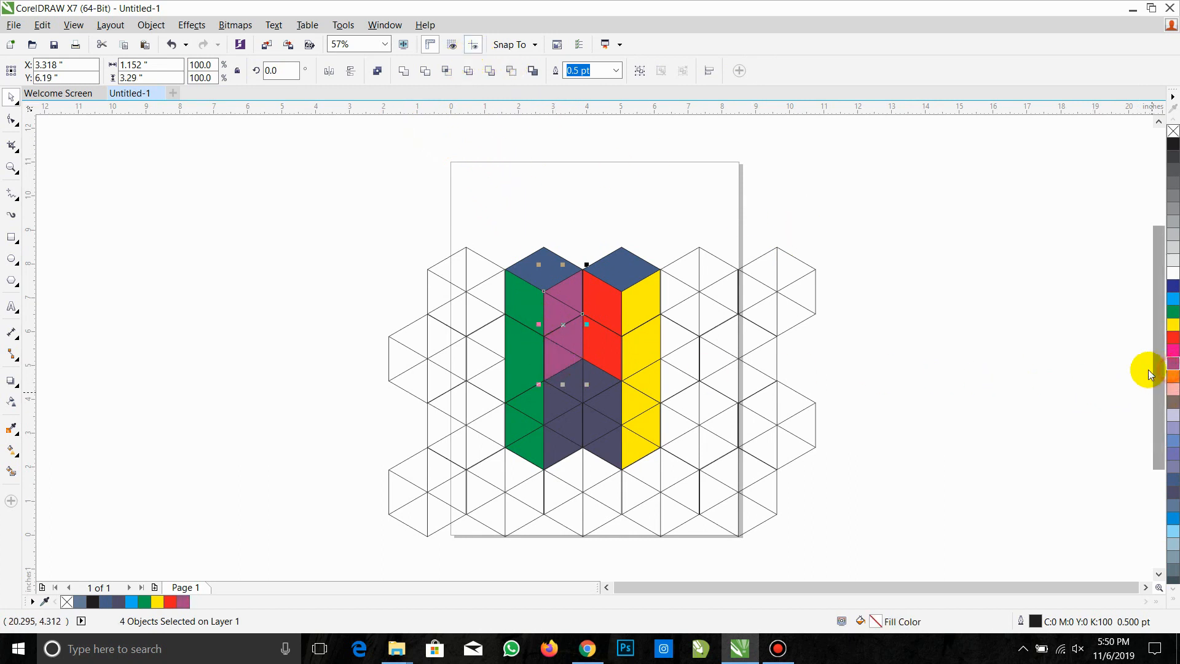
click(405, 79)
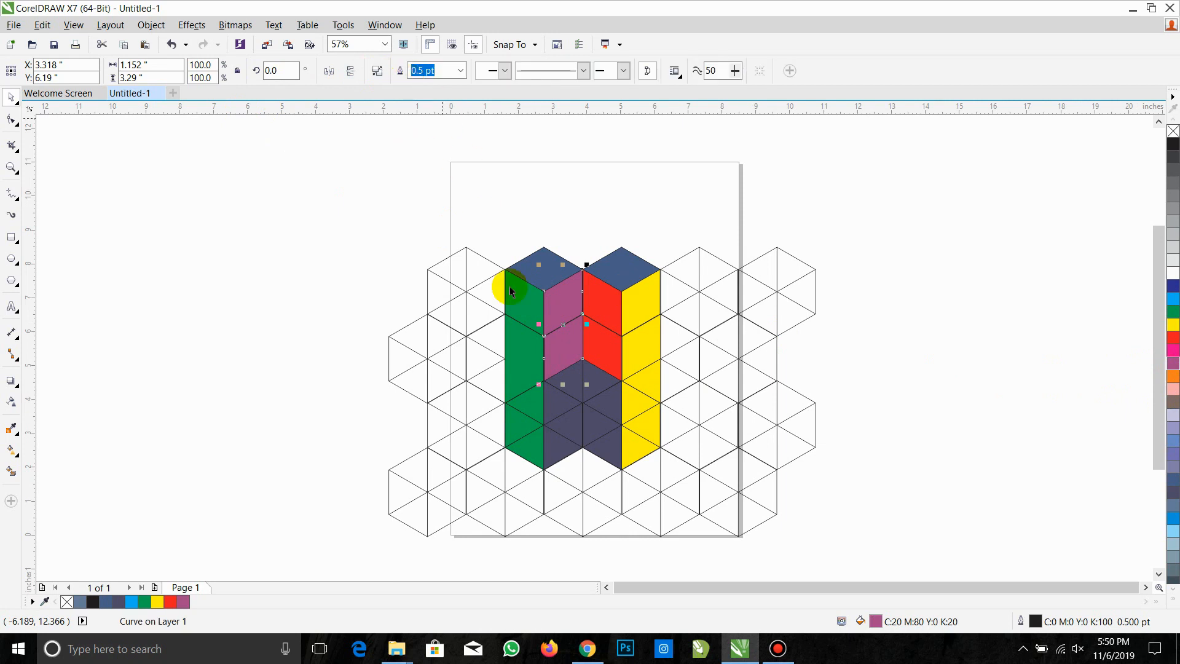
drag(550, 335, 328, 336)
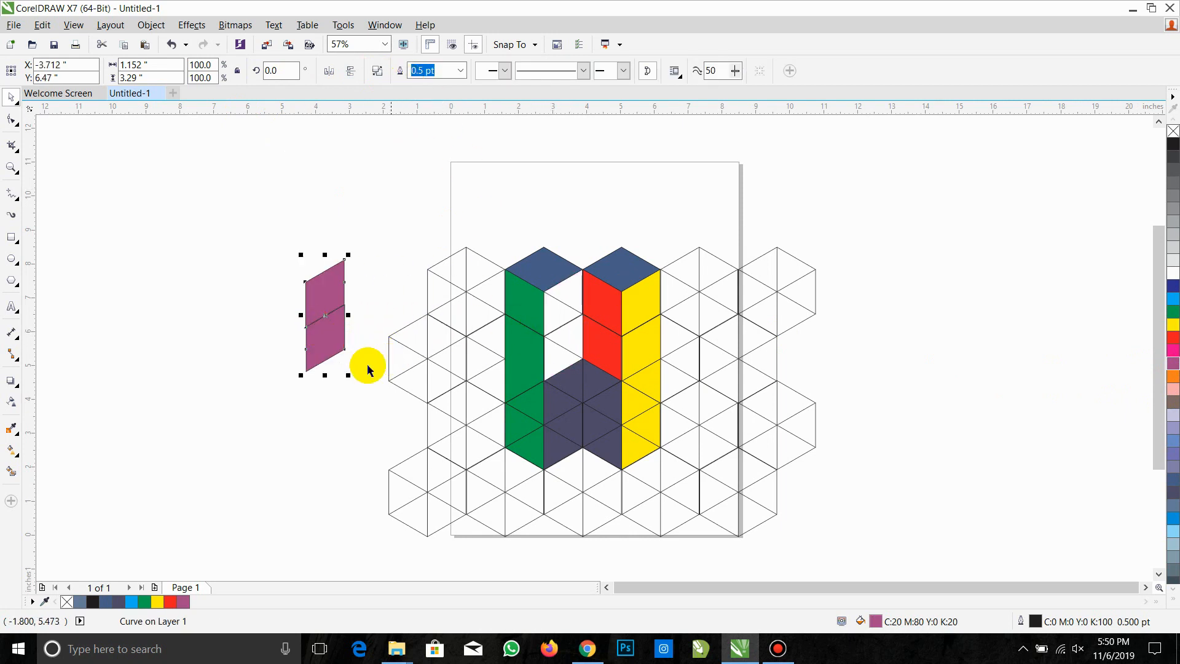
key(ctrl+z)
click(298, 371)
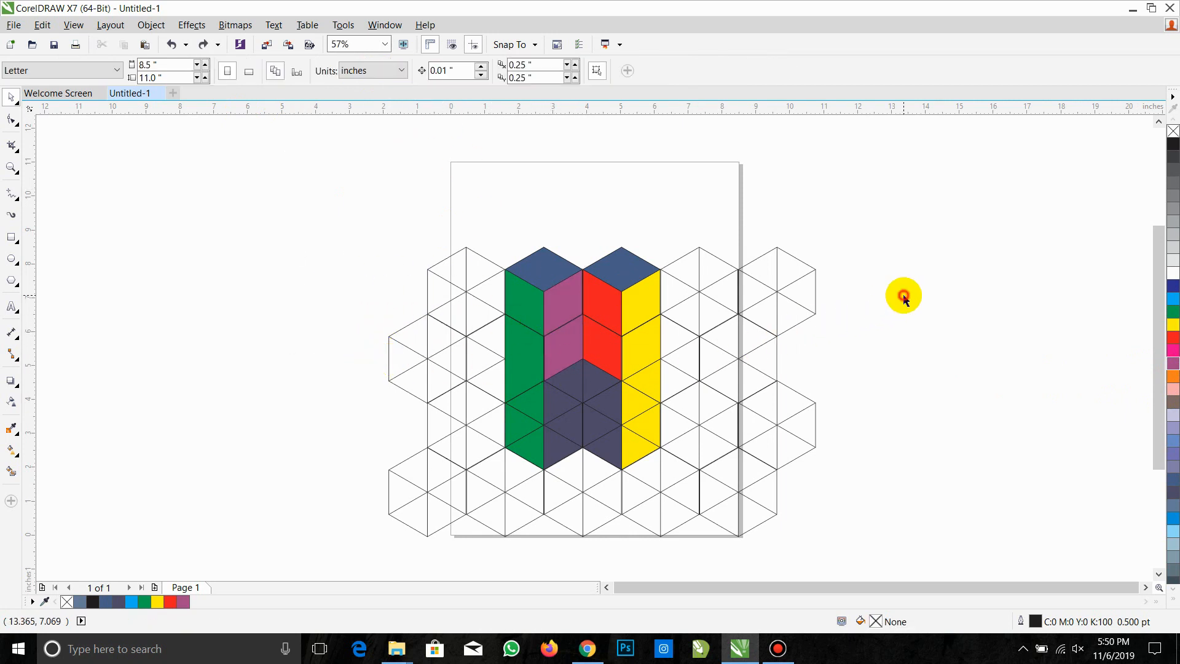
Fill the two triangles of the rhombus below the magenta and red faces with lavender, C:20 M:20 Y:0 K:0, and weld them
click(570, 382)
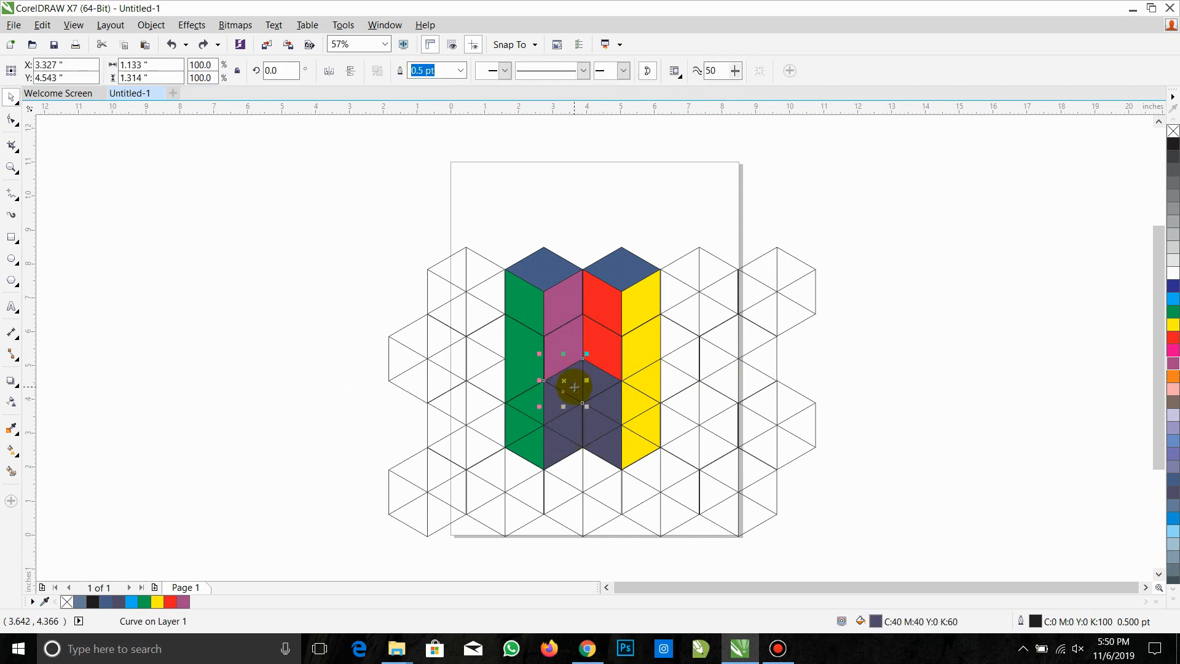
shift+click(595, 385)
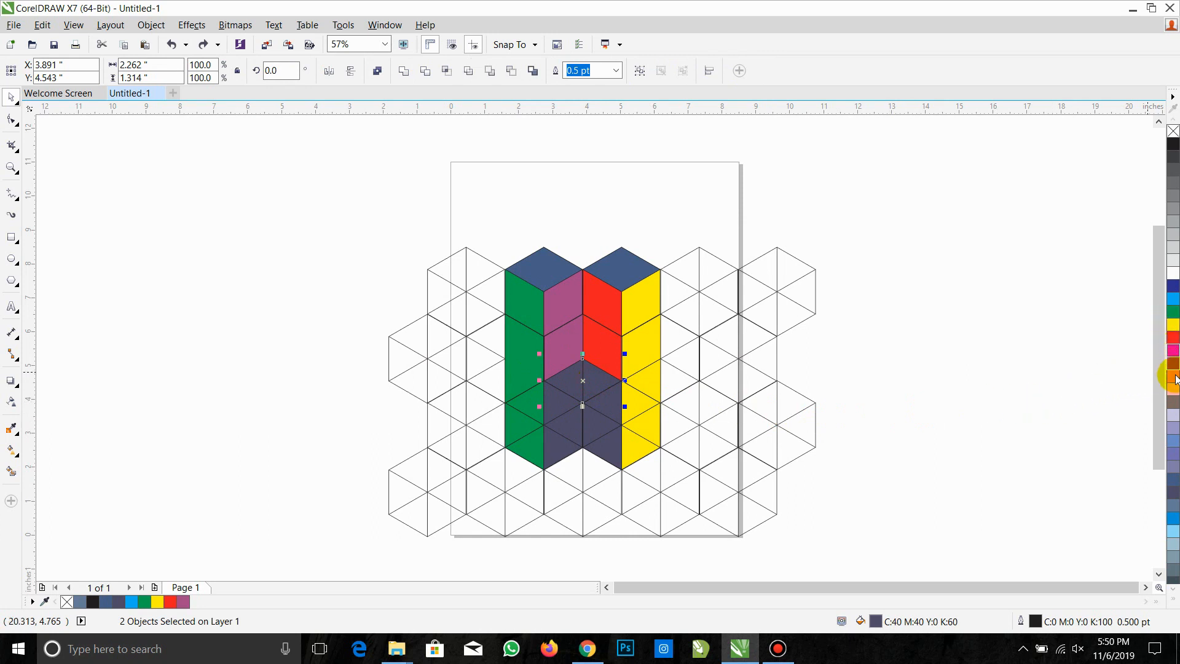
click(1173, 416)
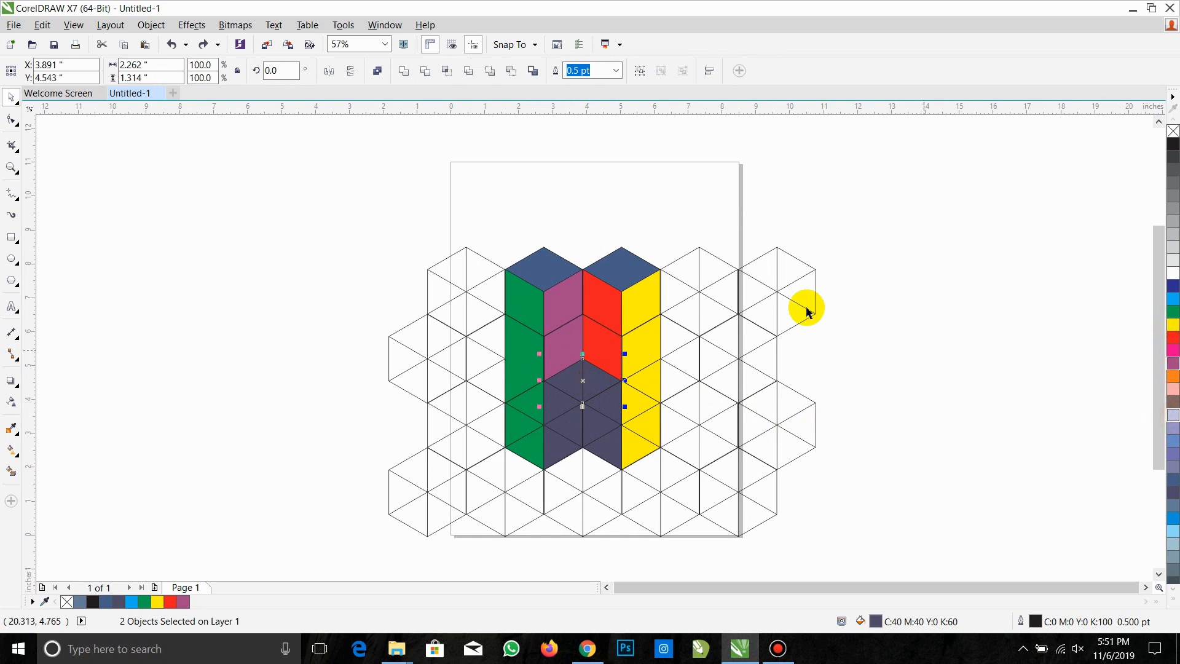
click(404, 73)
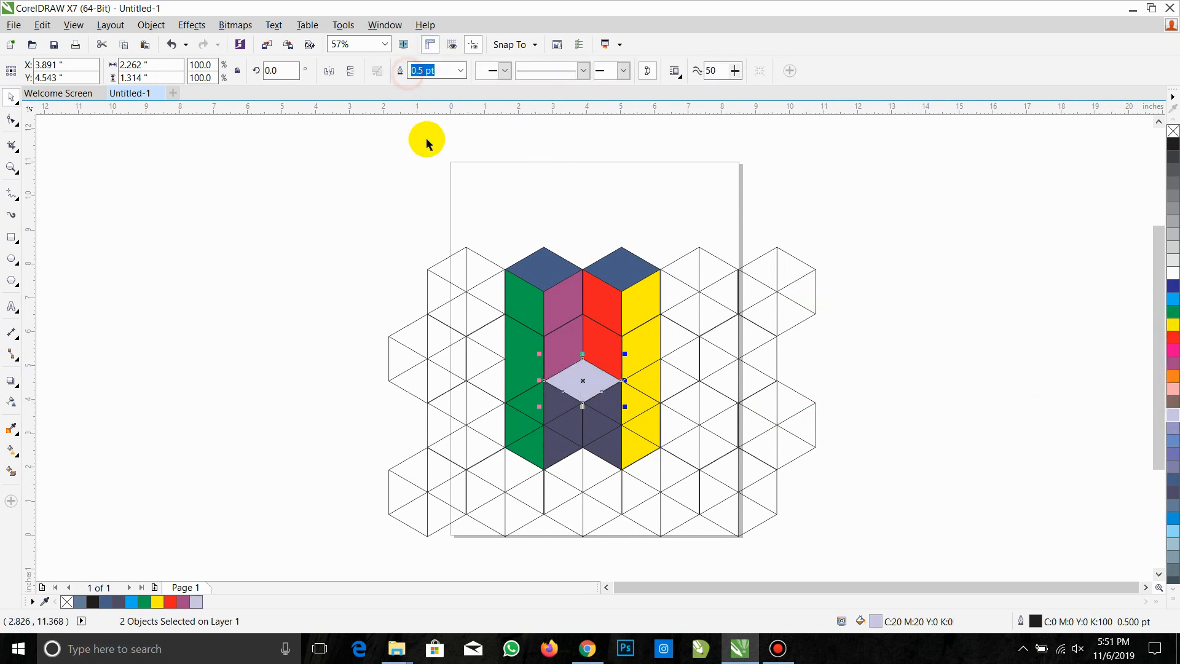
Fill the two triangles below the lavender rhombus's left edge with light blue, C:60 M:40 Y:0 K:0, and weld them
shift+click(566, 423)
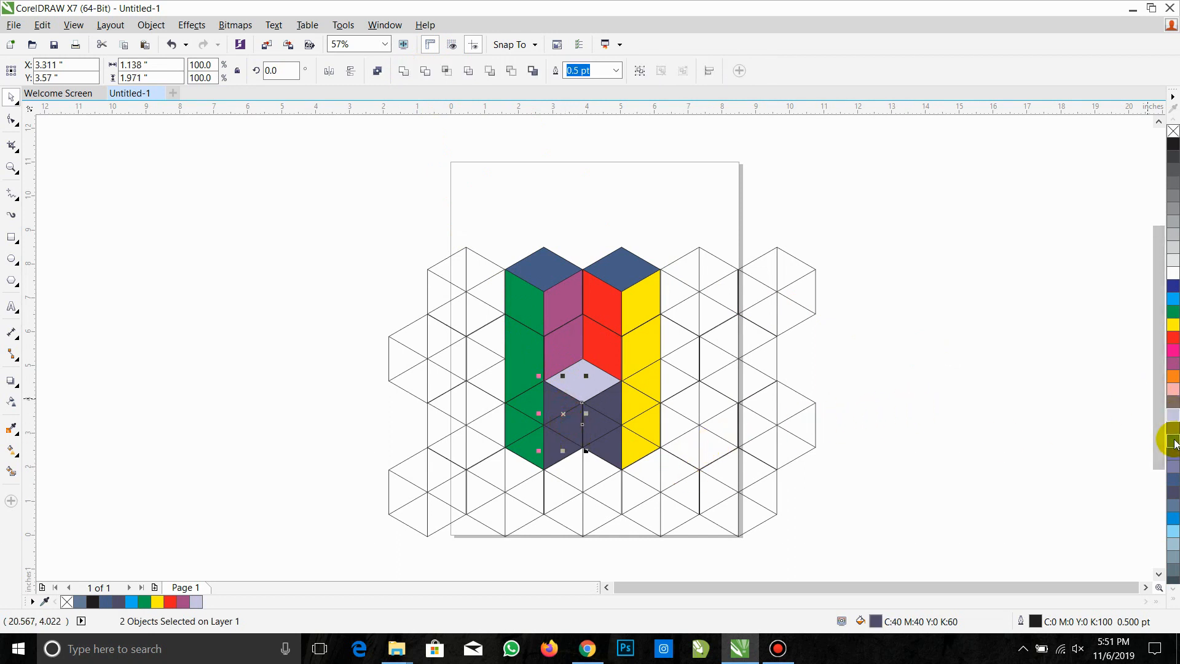
drag(1005, 433, 563, 415)
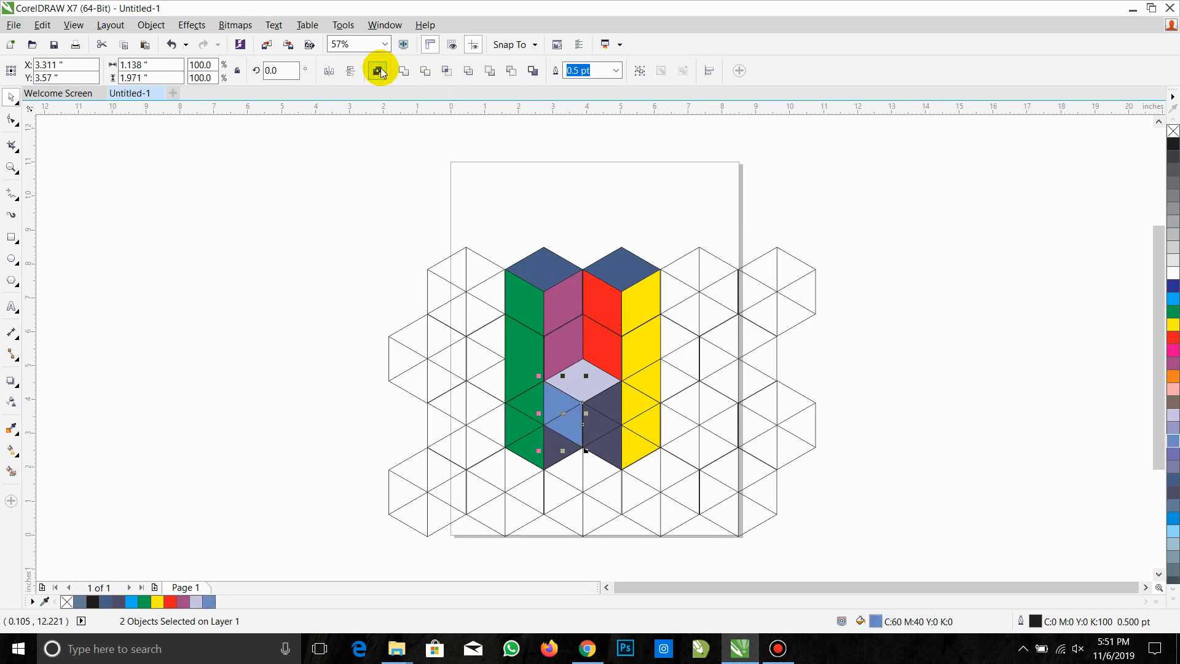
click(404, 72)
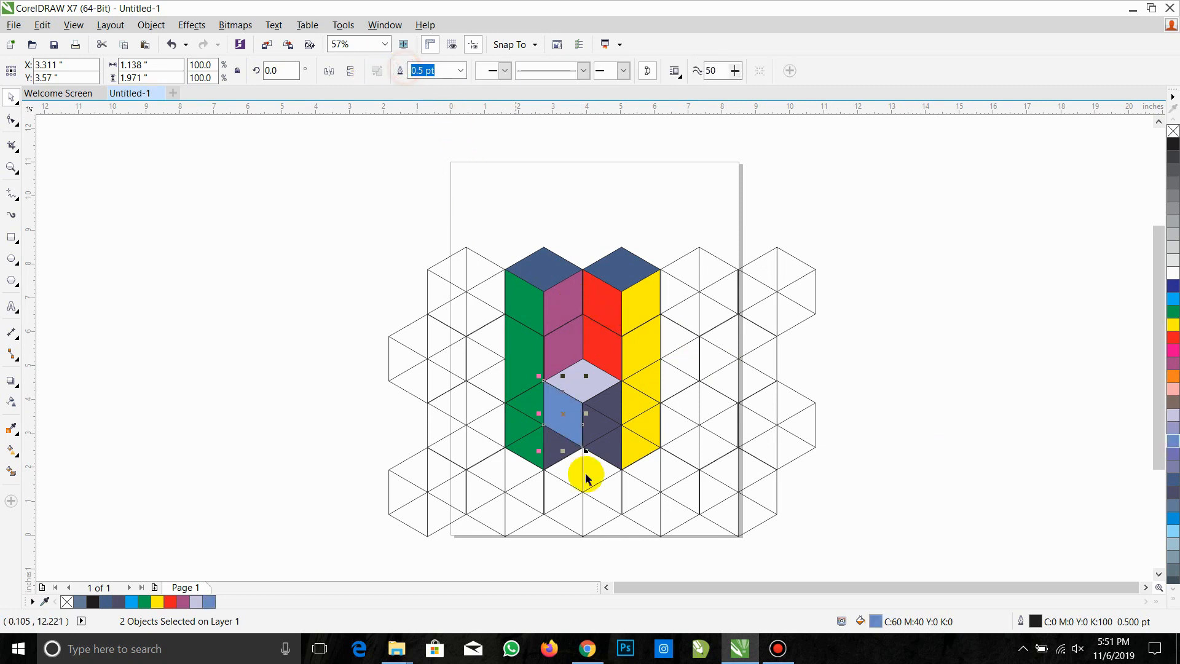
Fill the two triangles below the lavender rhombus's right edge with bright blue, C:100 M:20 Y:0 K:0, and weld them
click(608, 424)
click(611, 422)
shift+click(607, 425)
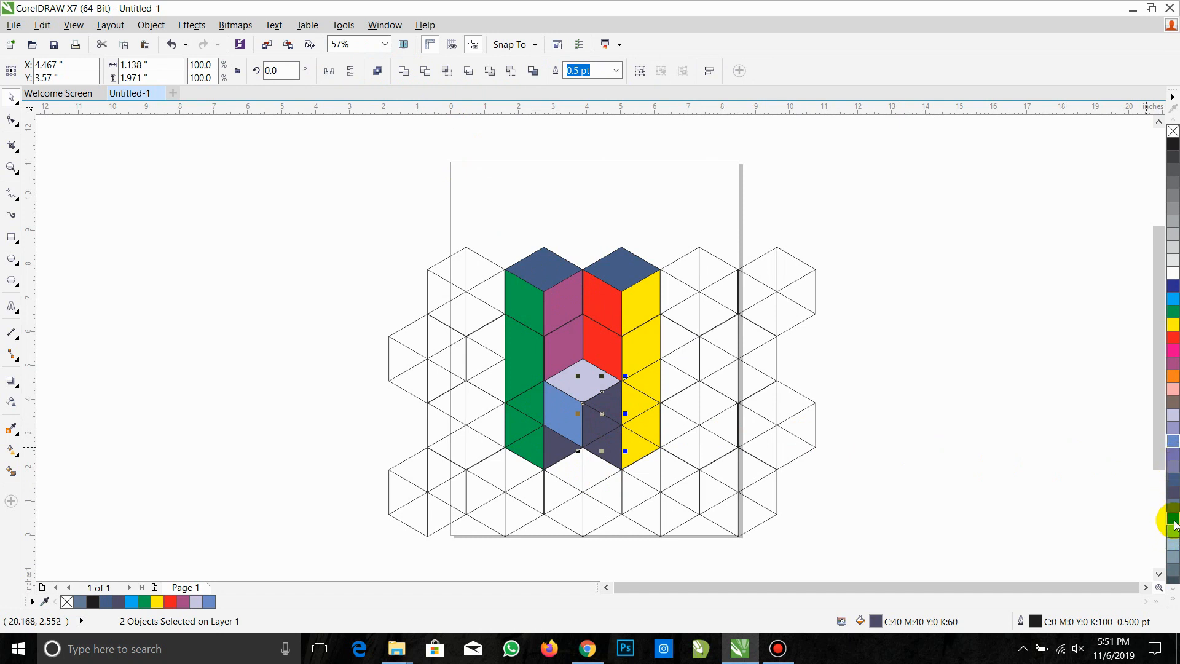
click(1173, 521)
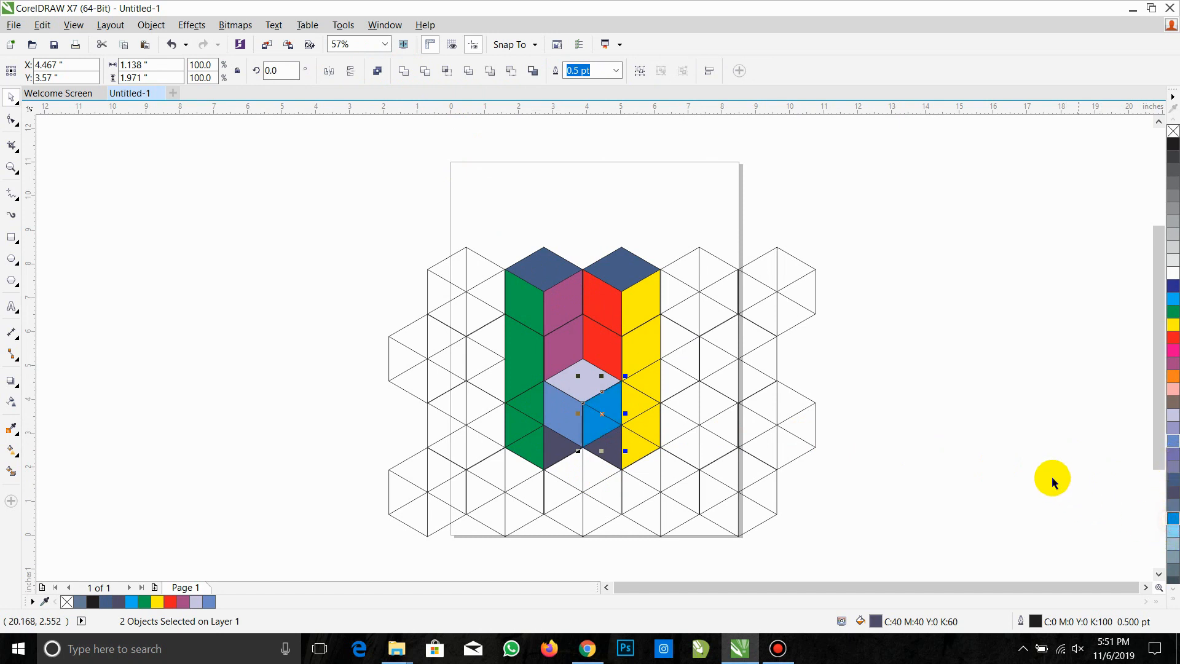
click(403, 71)
click(887, 318)
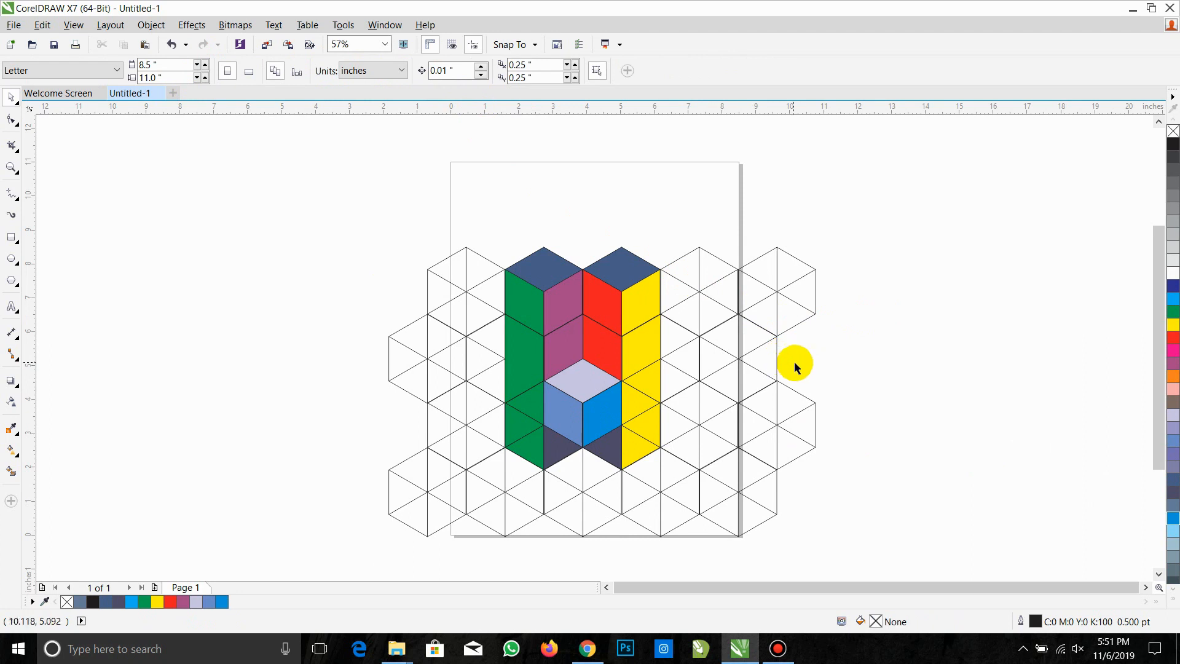
click(731, 207)
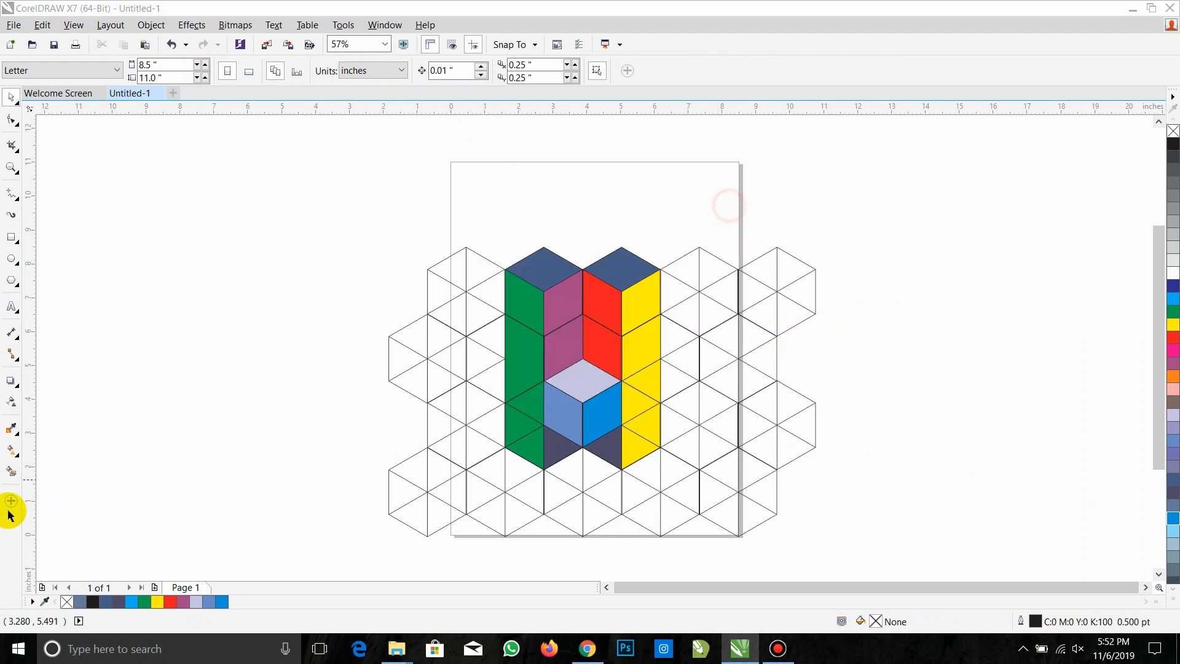
Smart-fill the next row of eight triangles beneath the green, blue and yellow strips with dark slate, C:40 M:40 Y:0 K:60
click(11, 470)
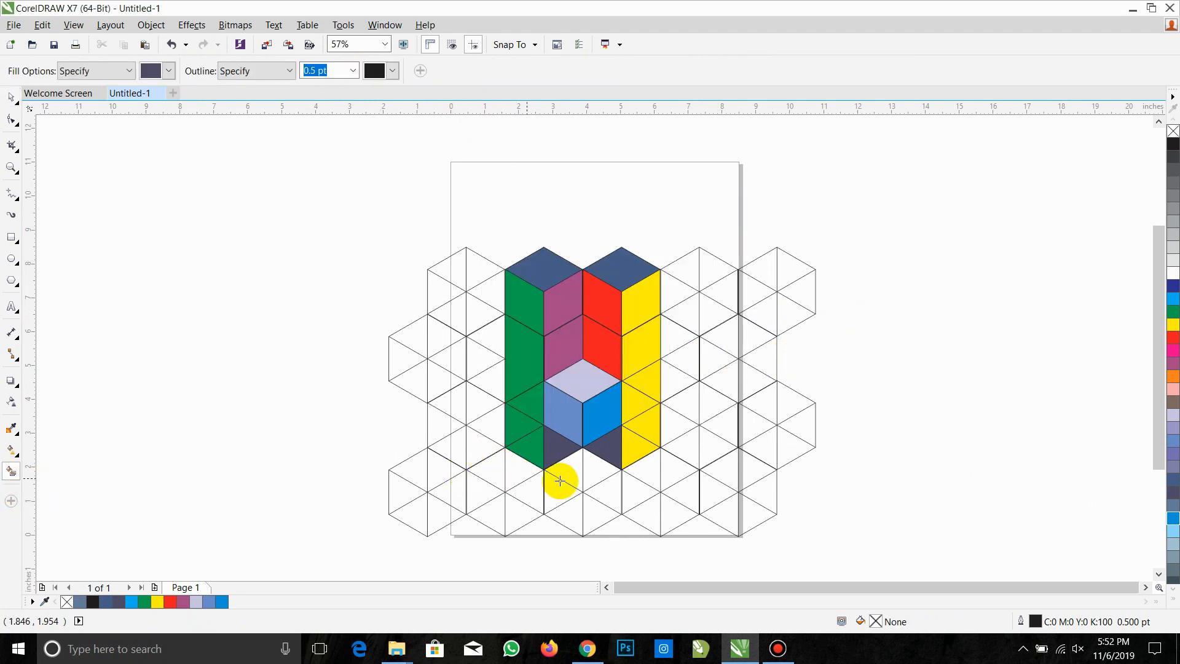
click(647, 469)
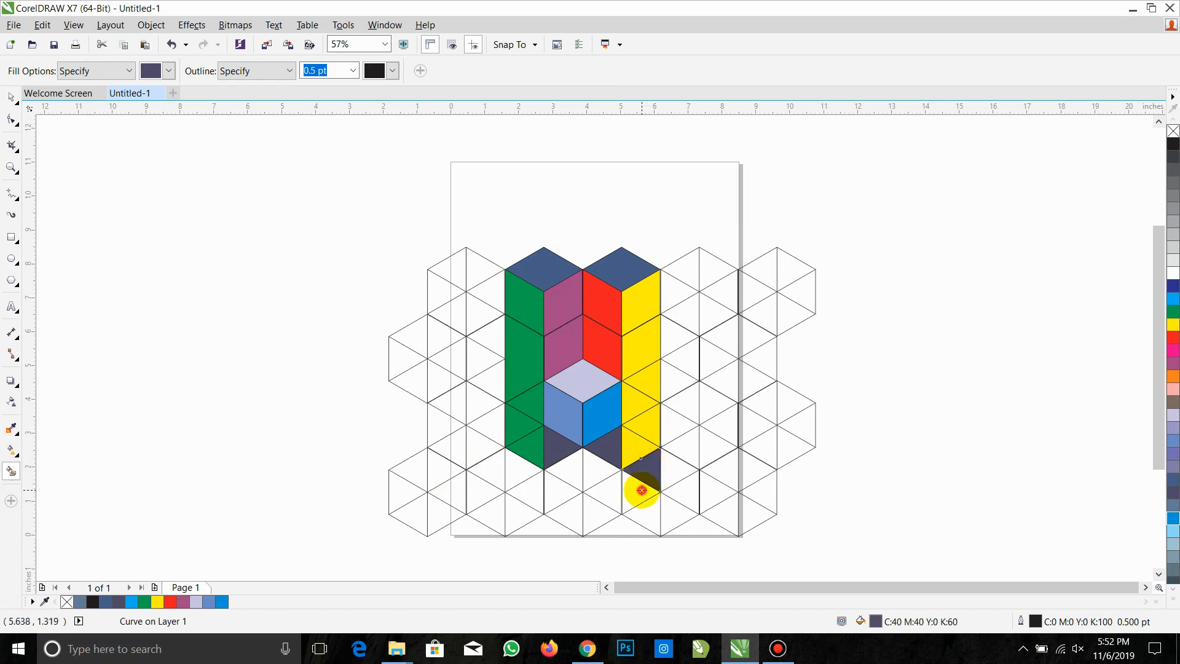
click(642, 490)
click(601, 471)
click(605, 495)
click(575, 476)
click(564, 493)
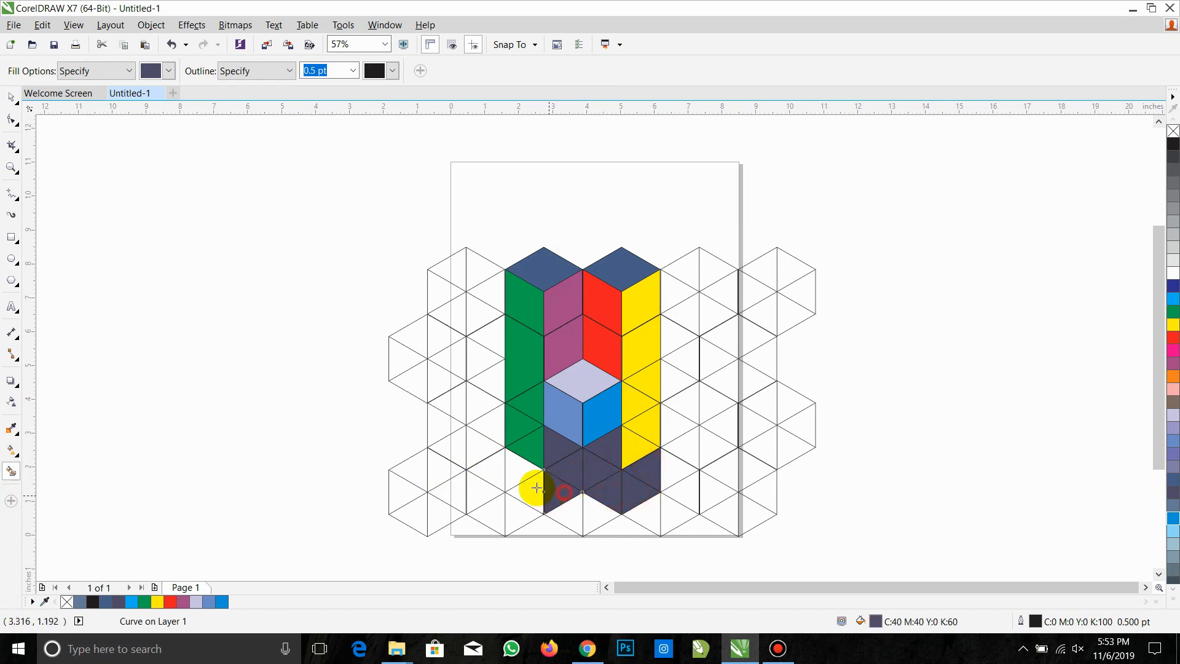
click(528, 471)
click(527, 492)
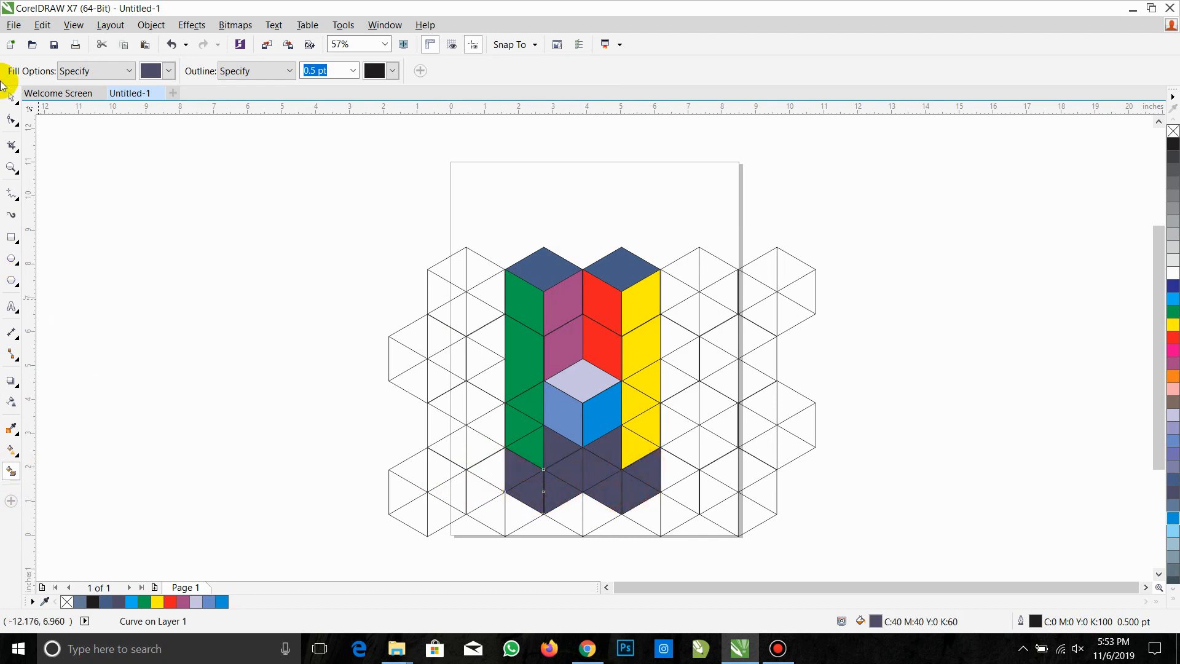
Weld the two dark triangles beneath the yellow strip to it so they take its yellow fill
key(space)
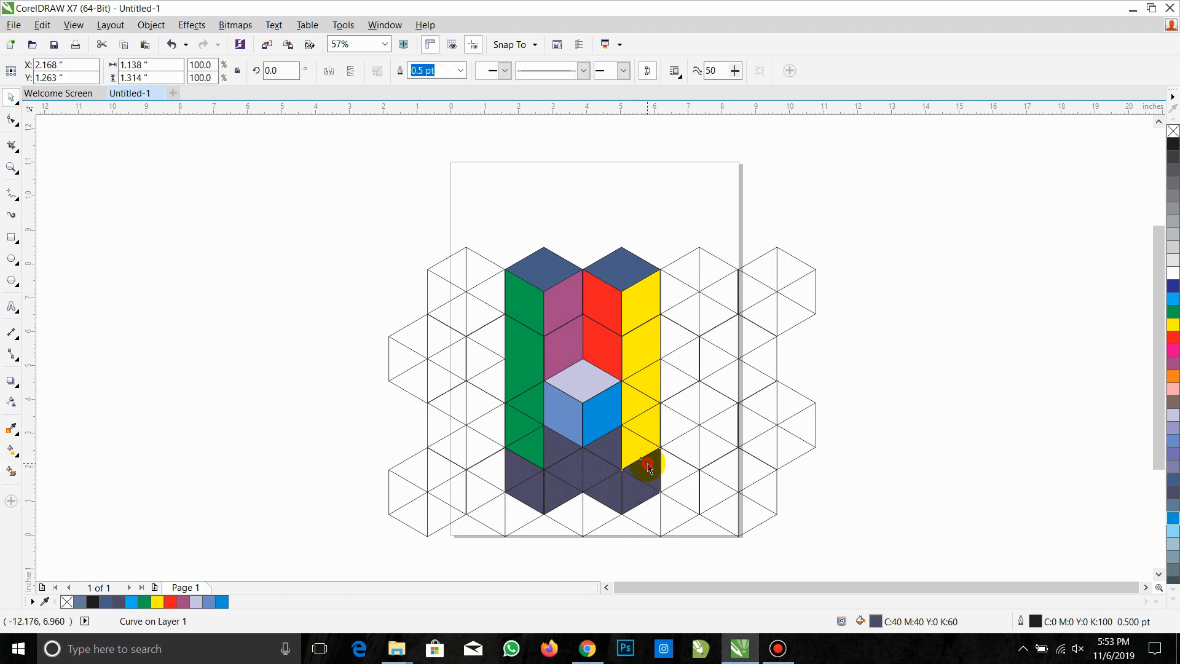
click(648, 464)
shift+click(636, 490)
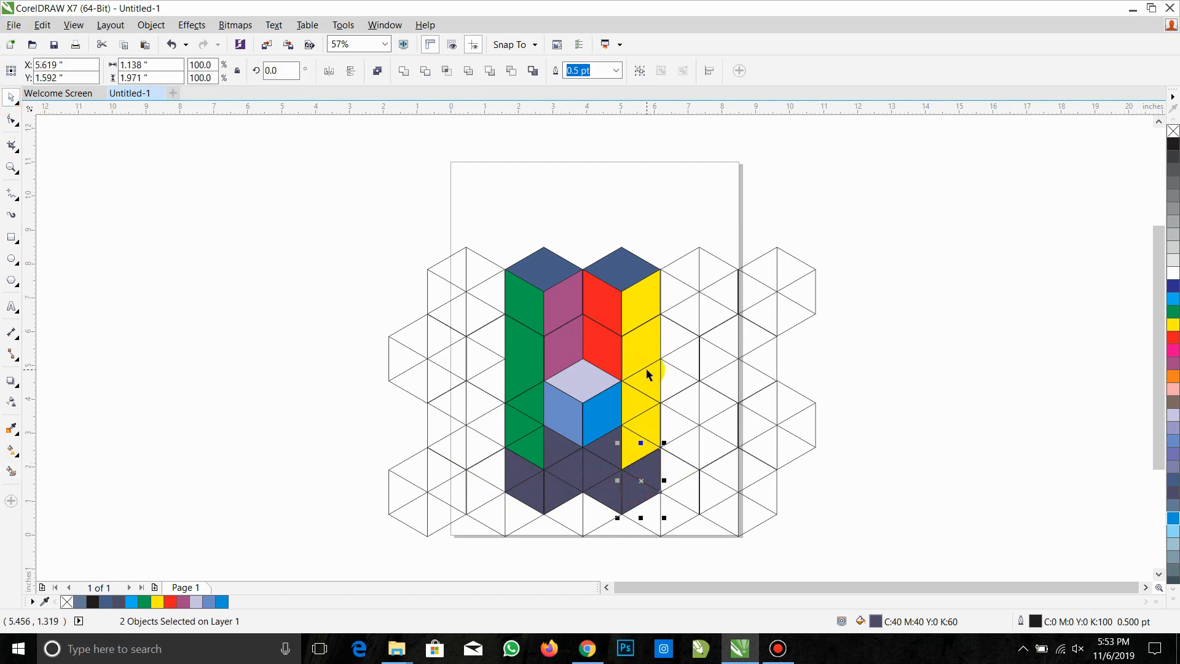
click(404, 74)
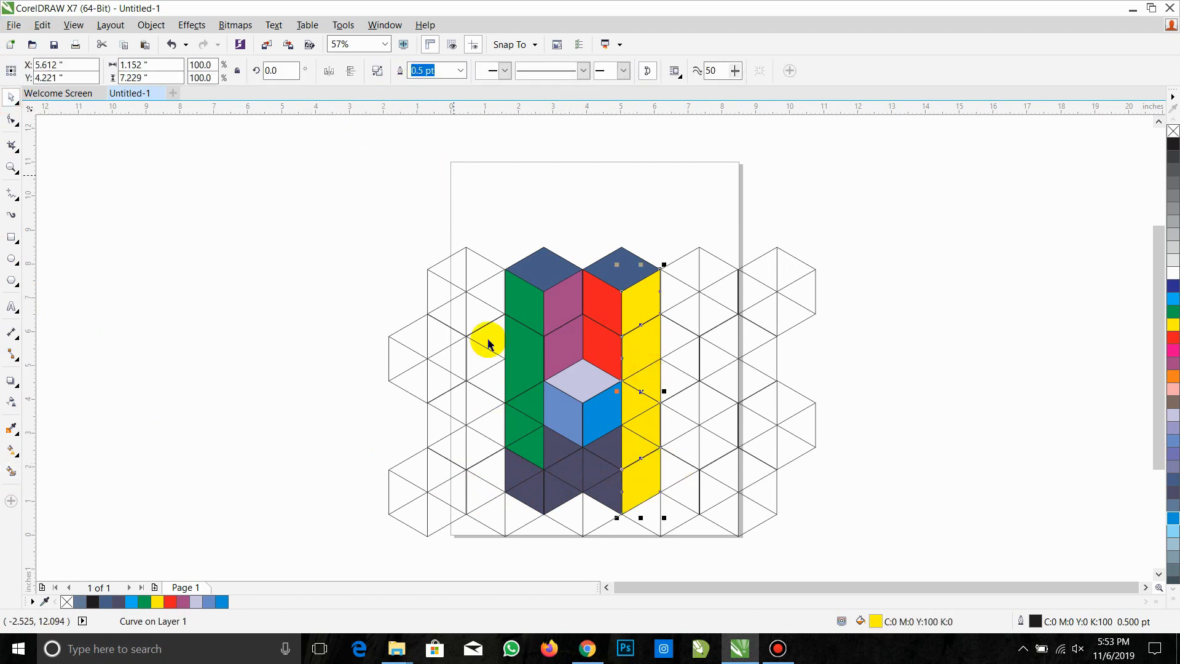
Weld the two dark triangles beneath the green strip to the strip, keeping the green fill
click(522, 479)
shift+click(522, 495)
shift+click(527, 376)
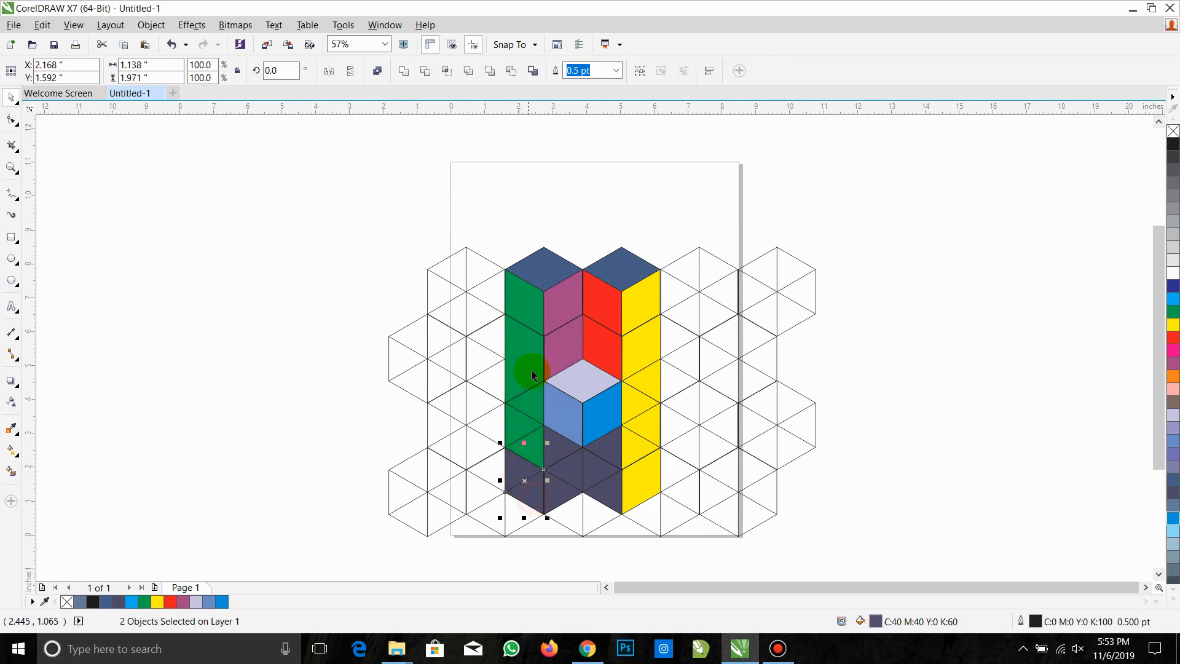
click(401, 74)
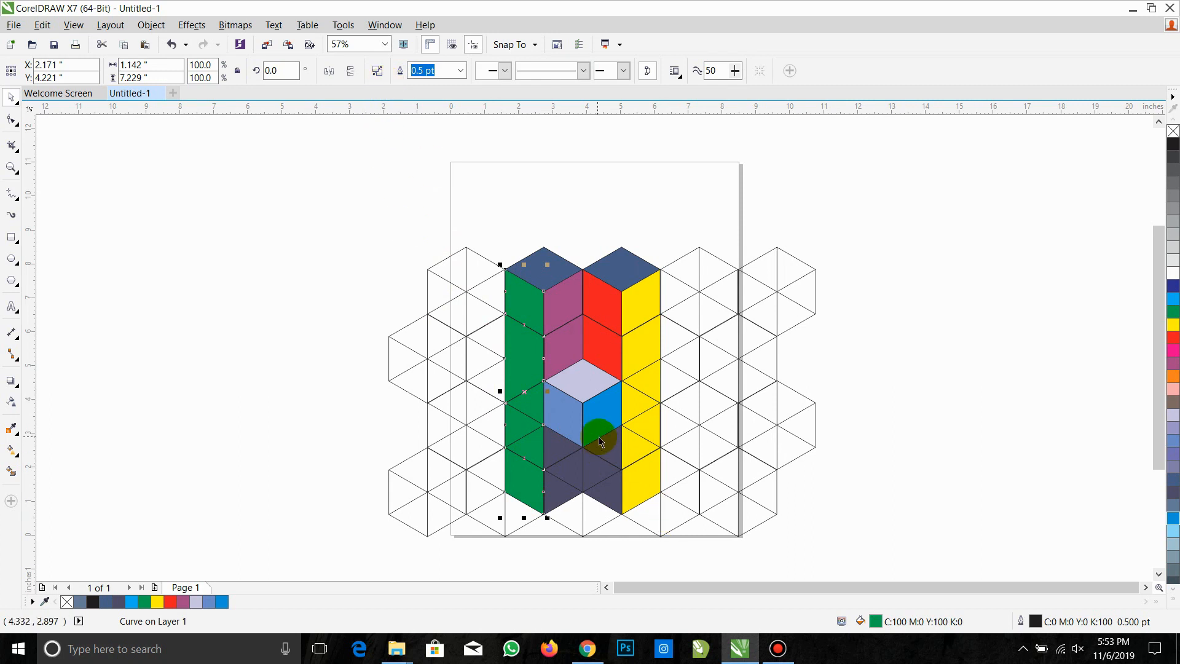
Fill the three dark triangles below the bright blue face with C:40 M:40 Y:0 K:20 and weld them
shift+click(610, 493)
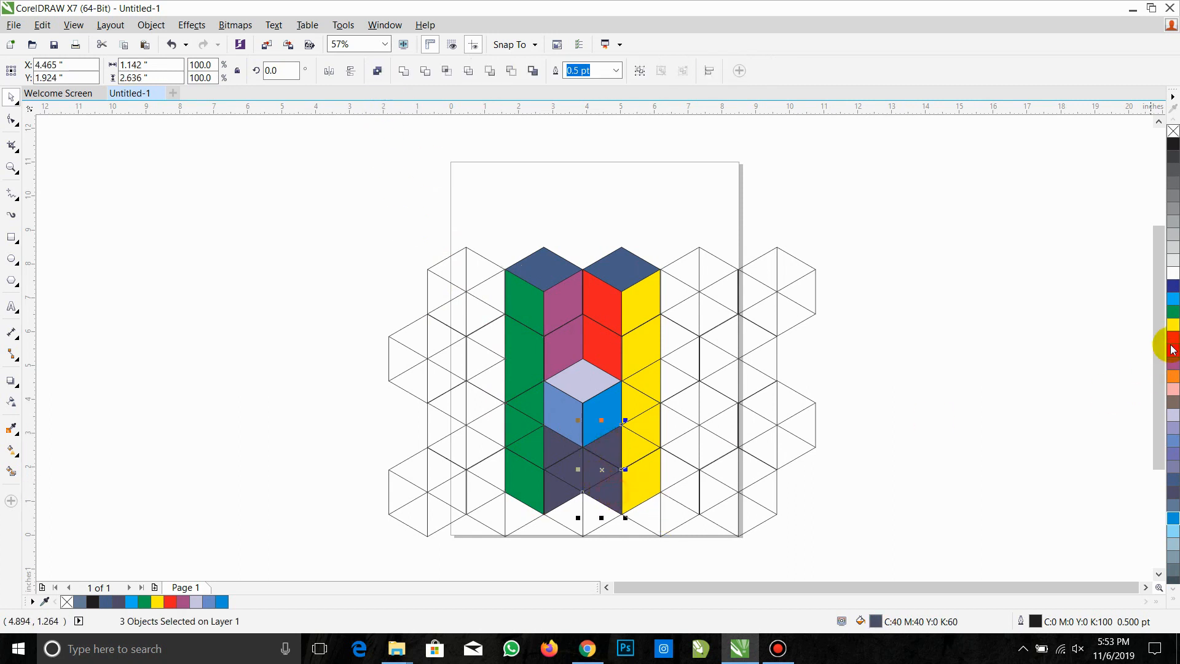
click(1172, 467)
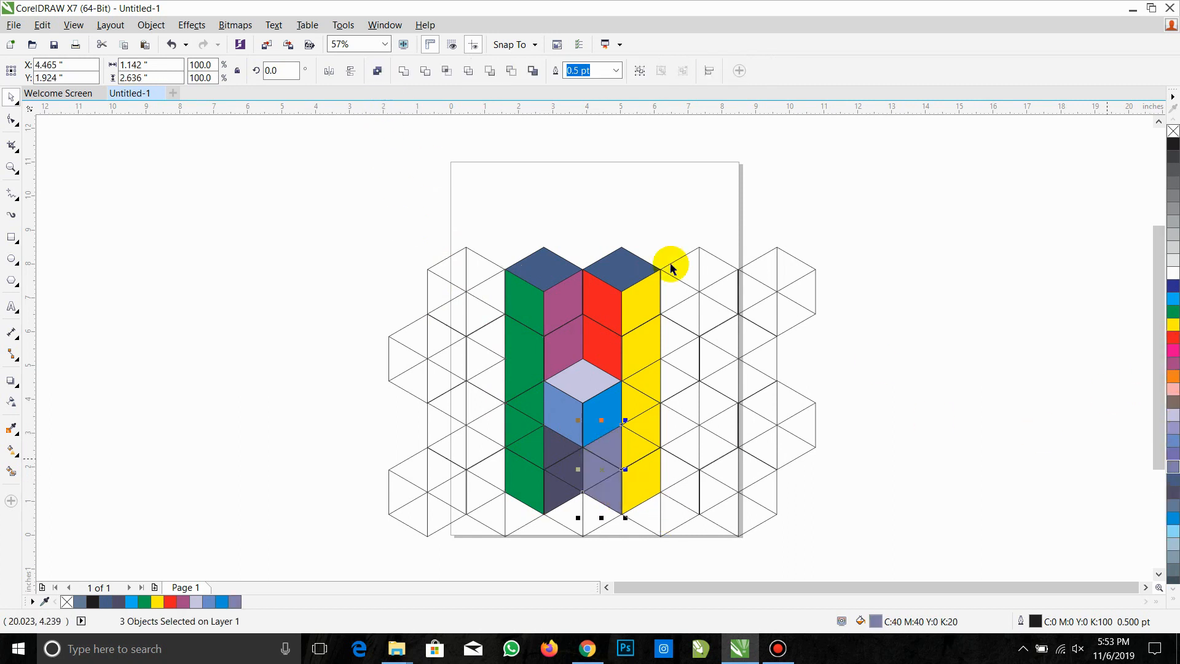
click(402, 71)
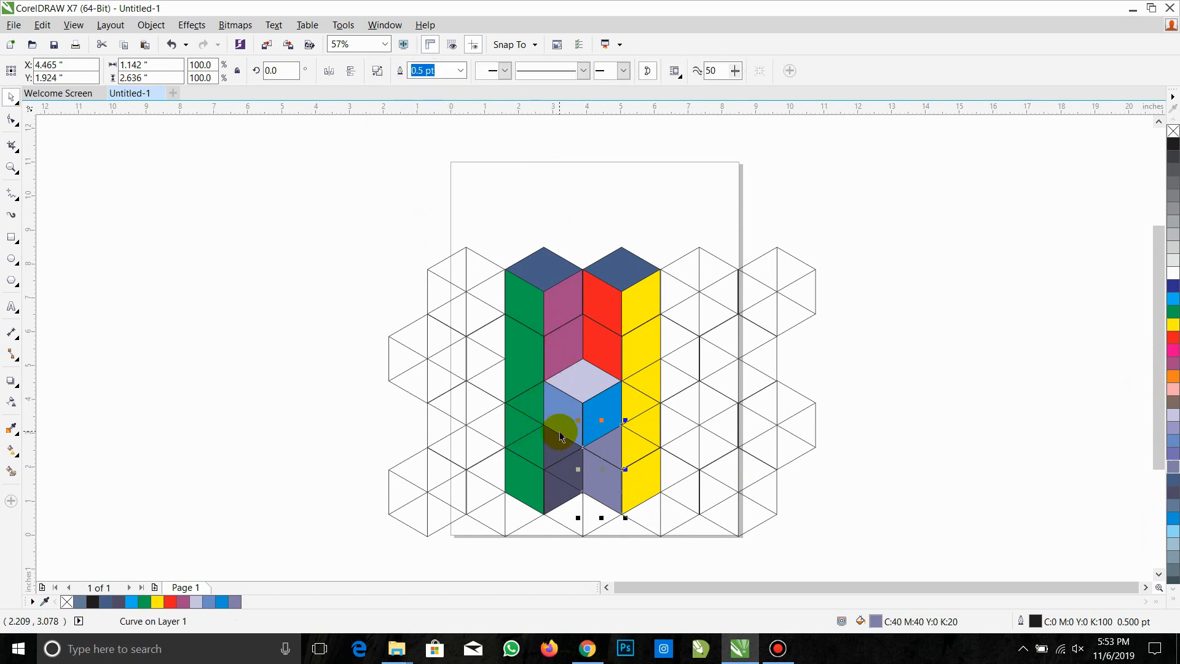
Fill the three dark triangles below the light blue face with C:40 M:40 Y:0 K:20 and weld them into one face
click(564, 472)
shift+click(563, 498)
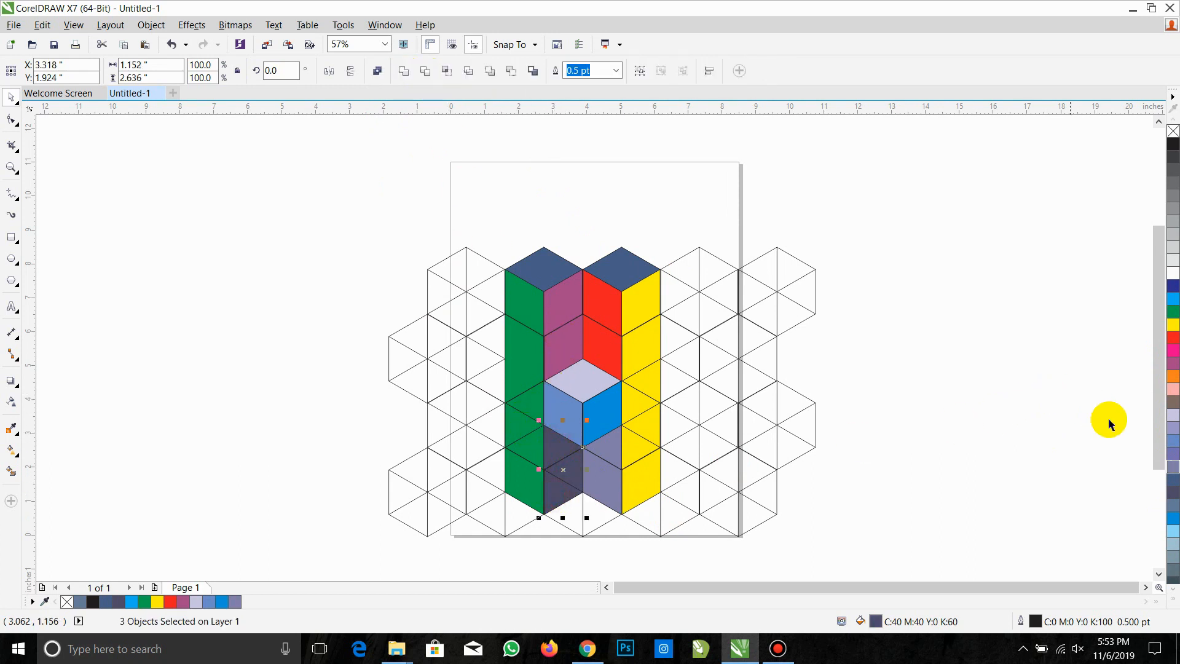
click(1171, 467)
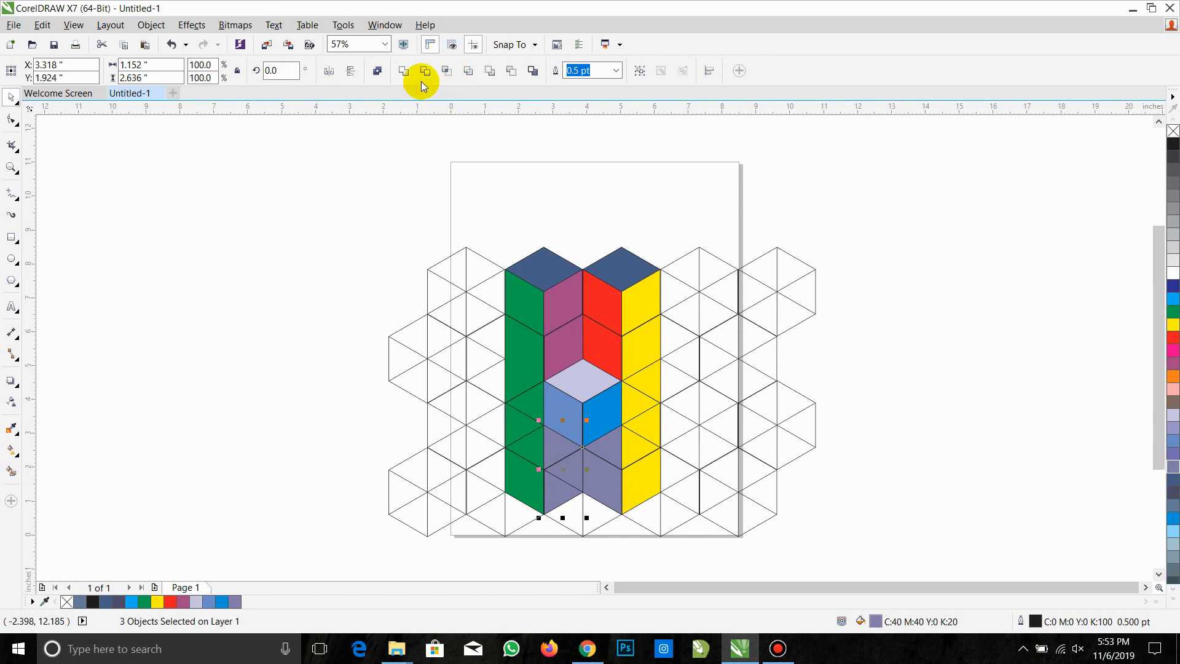
click(403, 74)
click(337, 242)
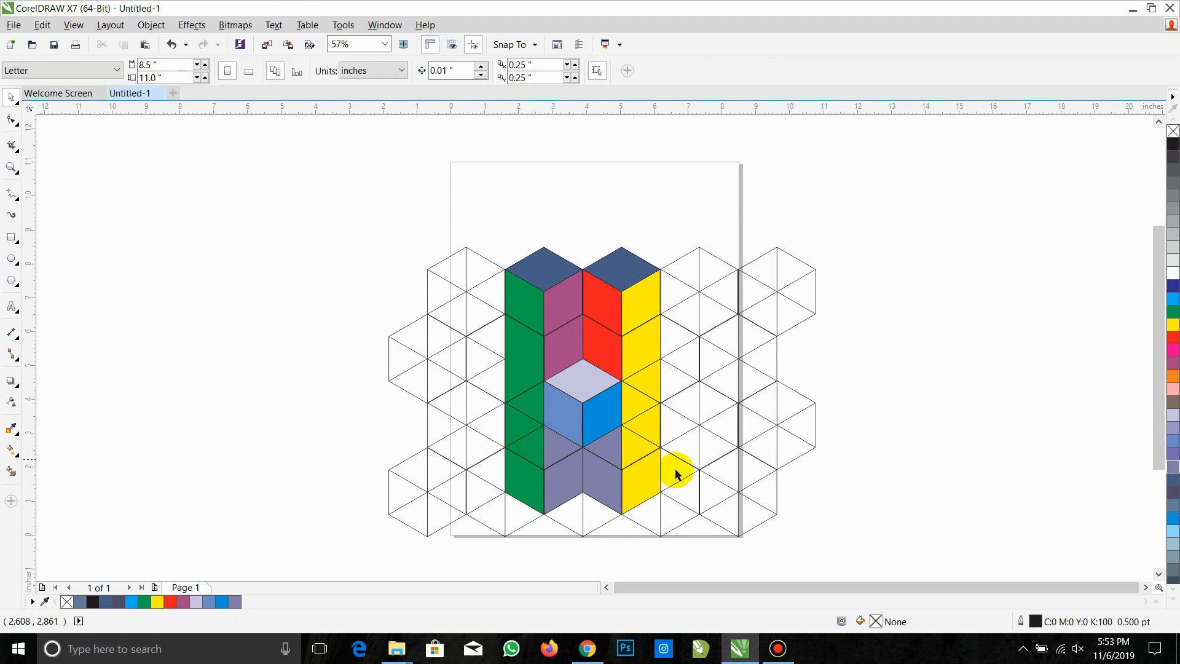
Try to move the figure's coloured faces off the grid, and undo the displacement of the bright blue face
key(F12)
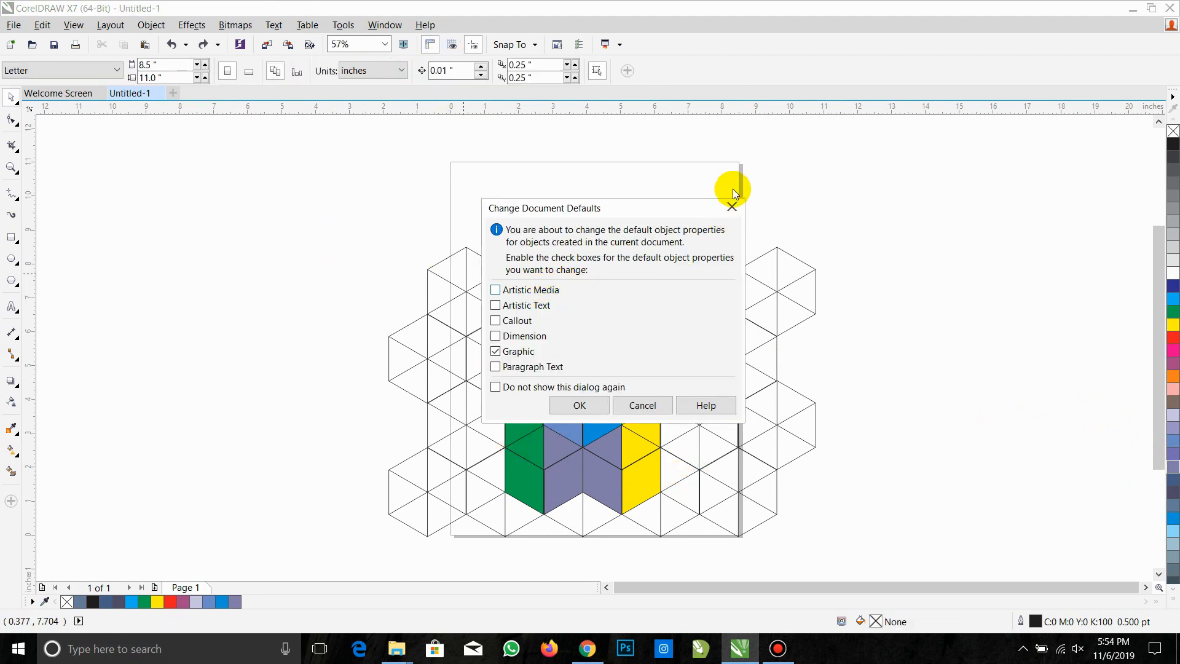
click(732, 205)
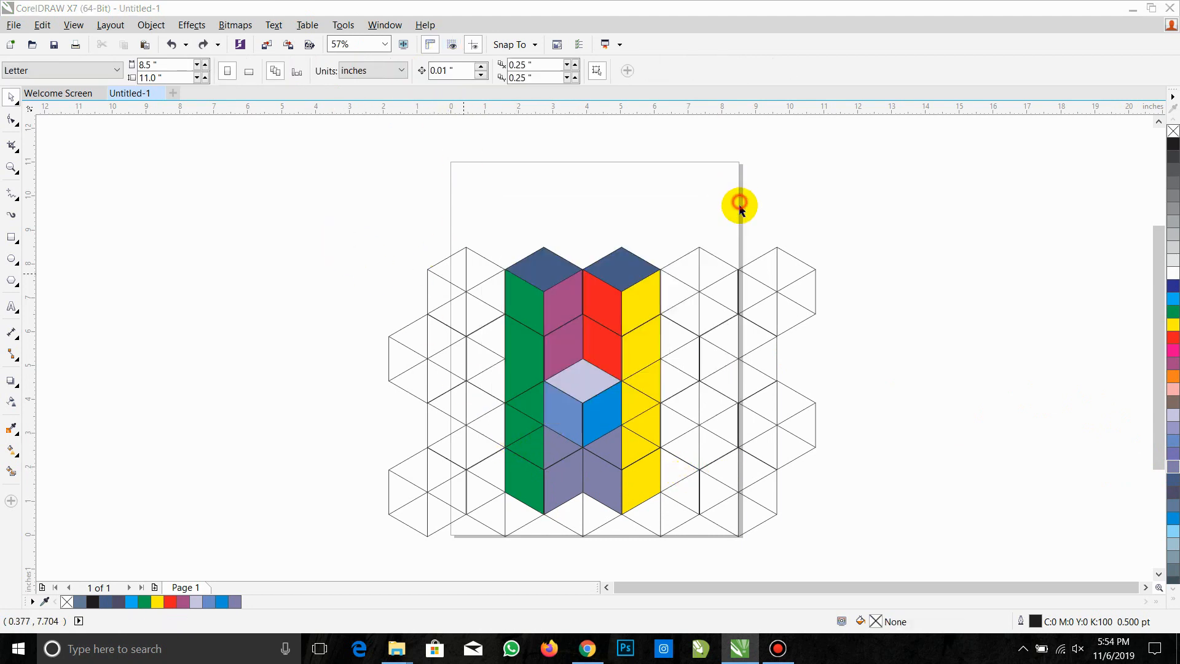
click(547, 265)
shift+click(545, 301)
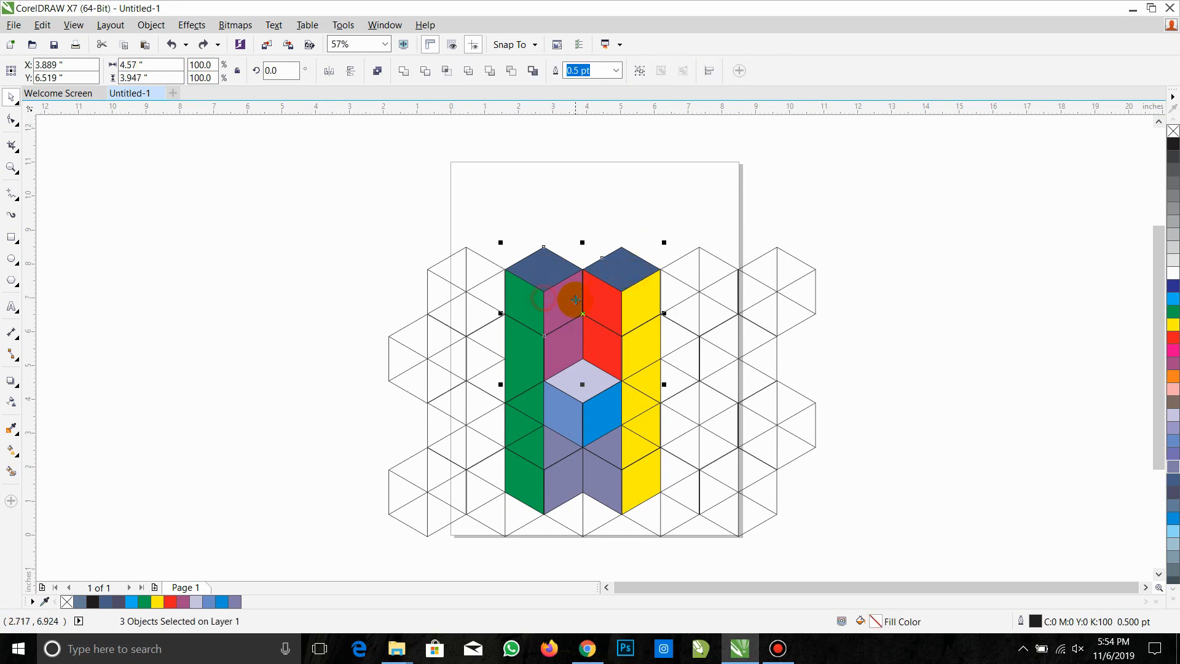
shift+click(635, 428)
shift+click(564, 492)
shift+click(608, 487)
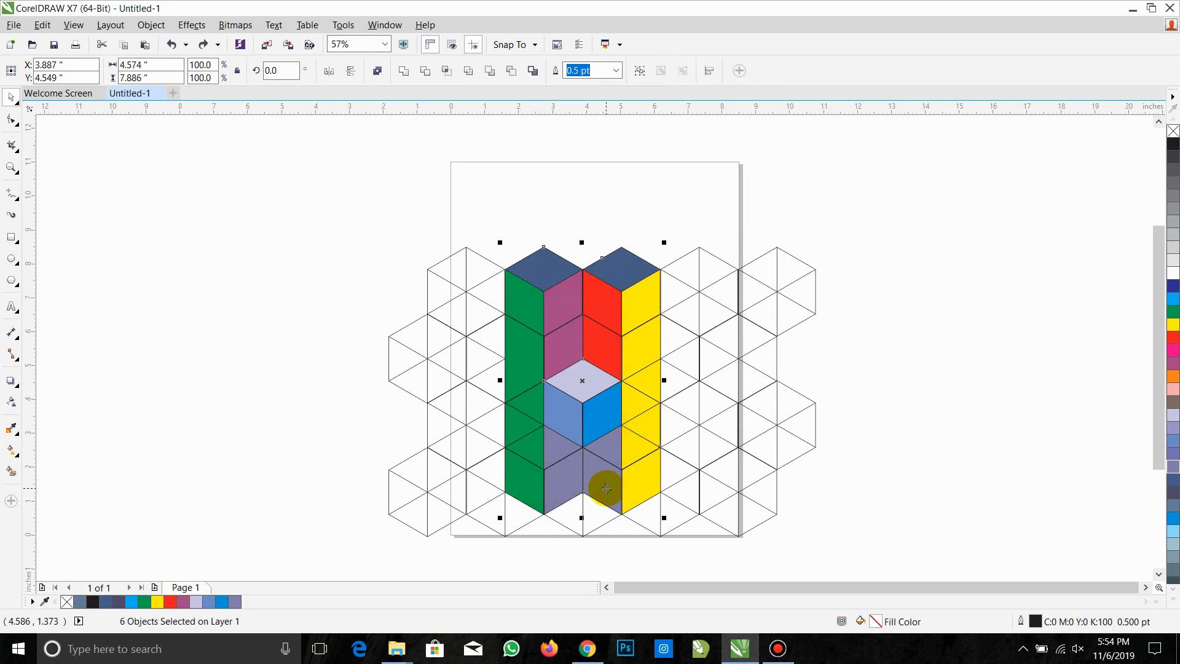
click(606, 397)
drag(606, 396, 352, 365)
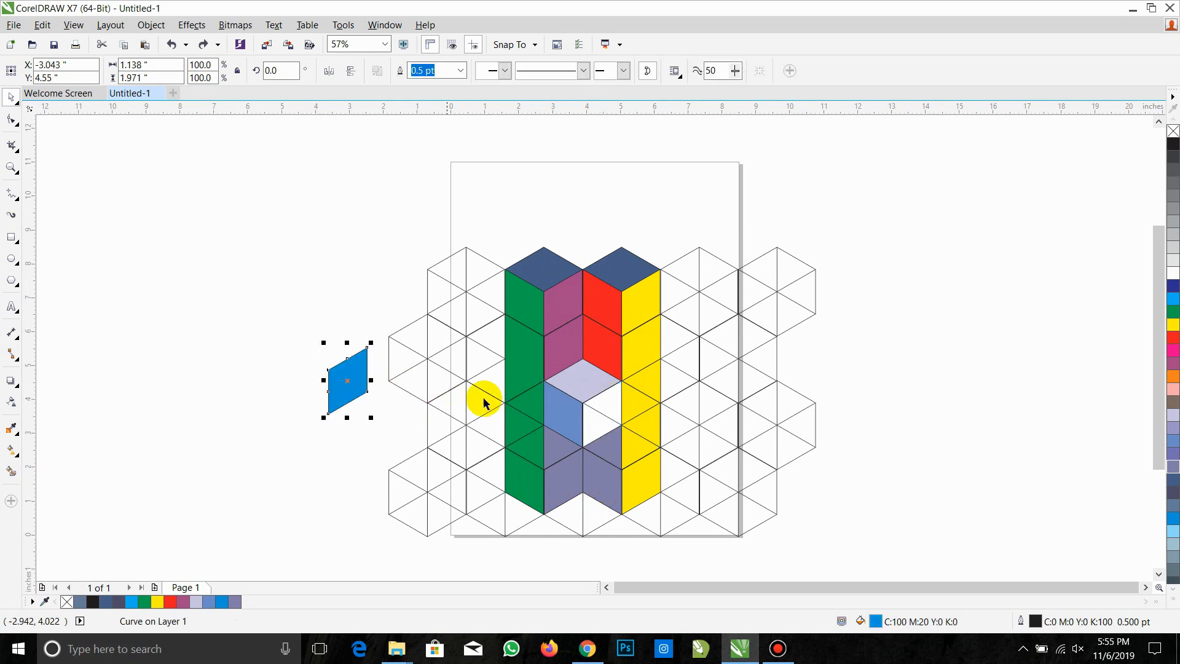
key(ctrl+z)
Try again to move the coloured faces to the left of the grid, undoing the shift of the red face and the next move
click(554, 276)
shift+click(634, 274)
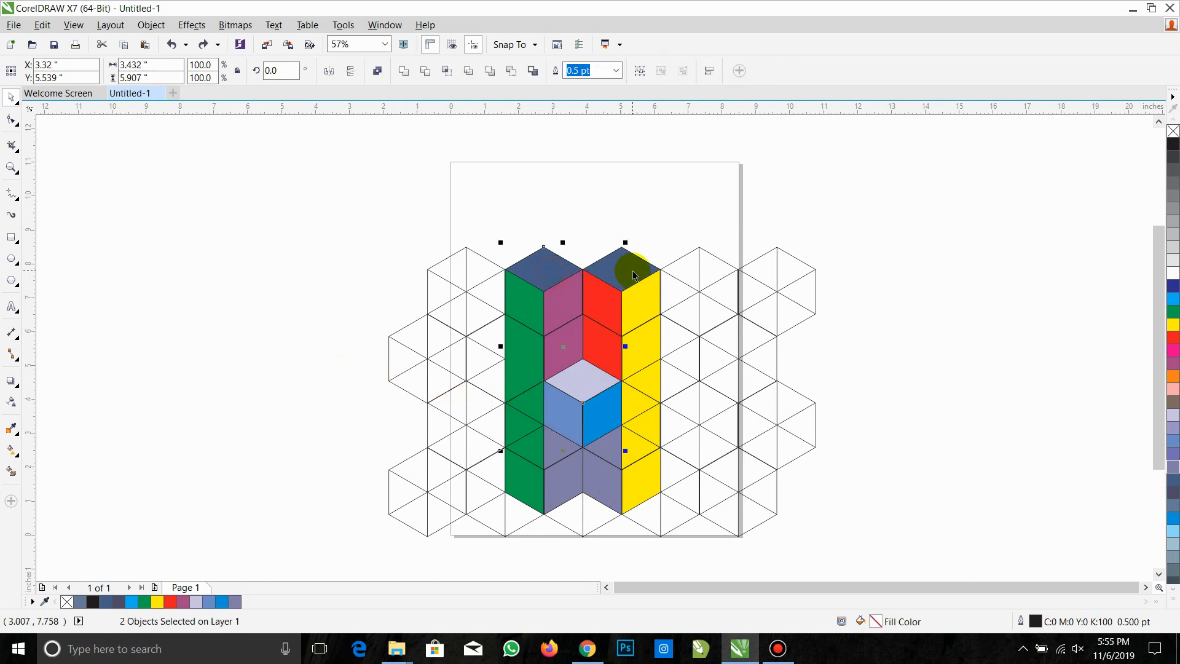
drag(612, 351, 387, 324)
key(ctrl+z)
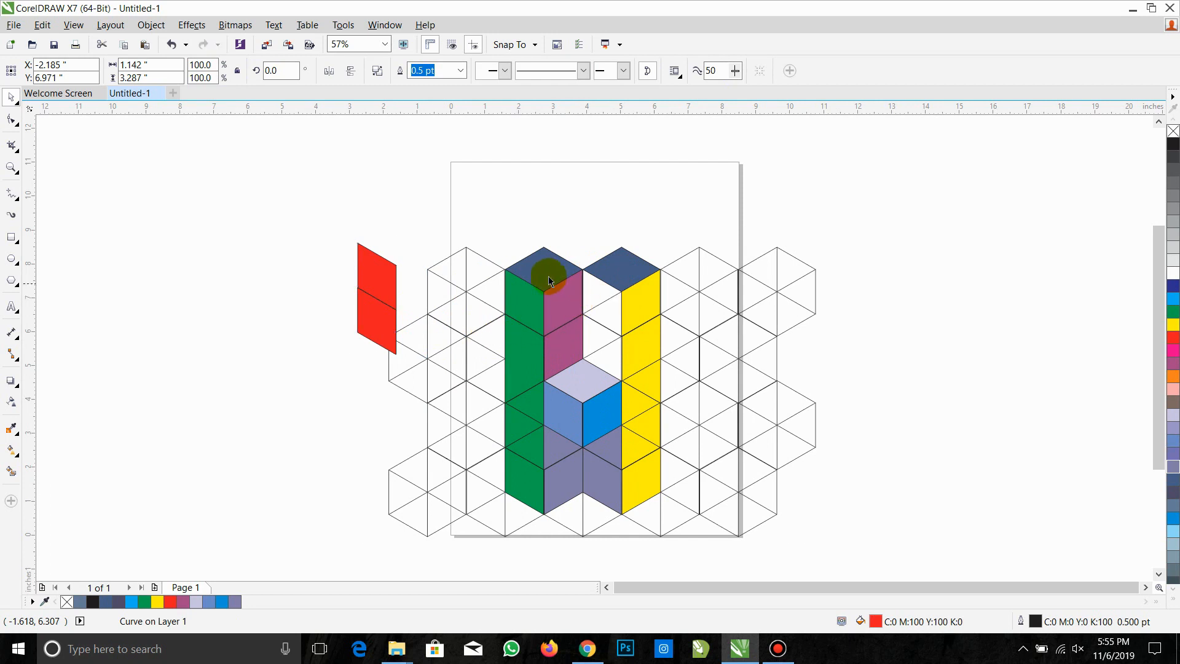
click(547, 277)
shift+click(637, 275)
shift+click(643, 302)
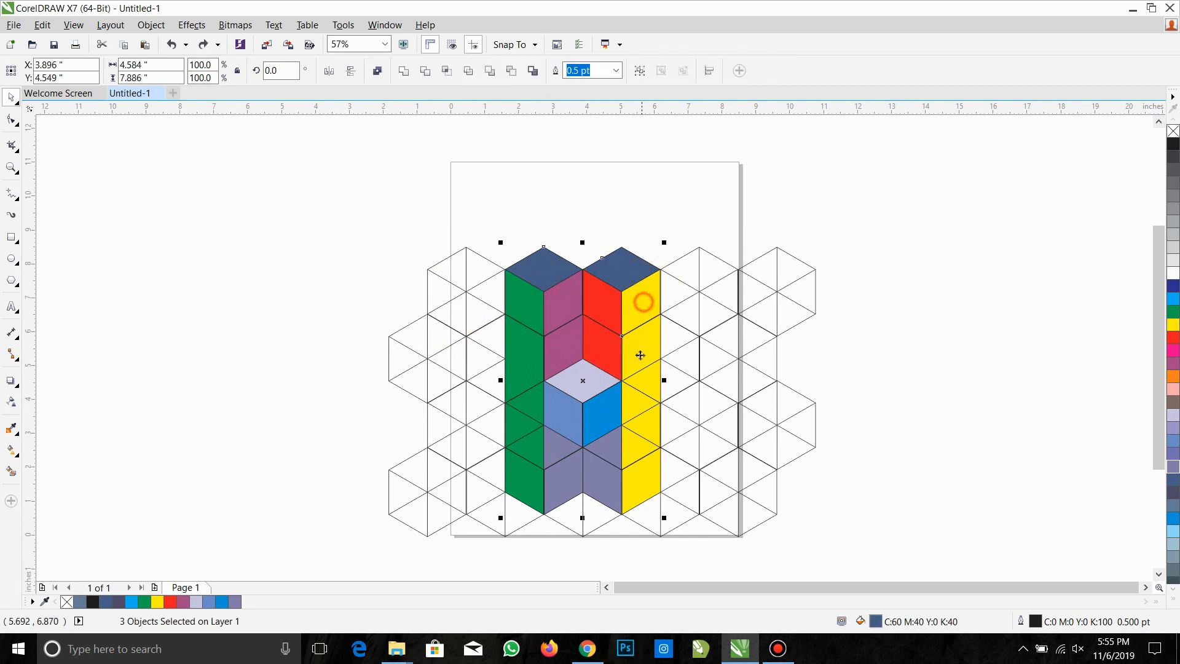
drag(613, 379, 498, 378)
key(ctrl+z)
Move the two dark blue top rhombuses and the yellow strip together about 9.9 inches left, clear of the grid
click(537, 272)
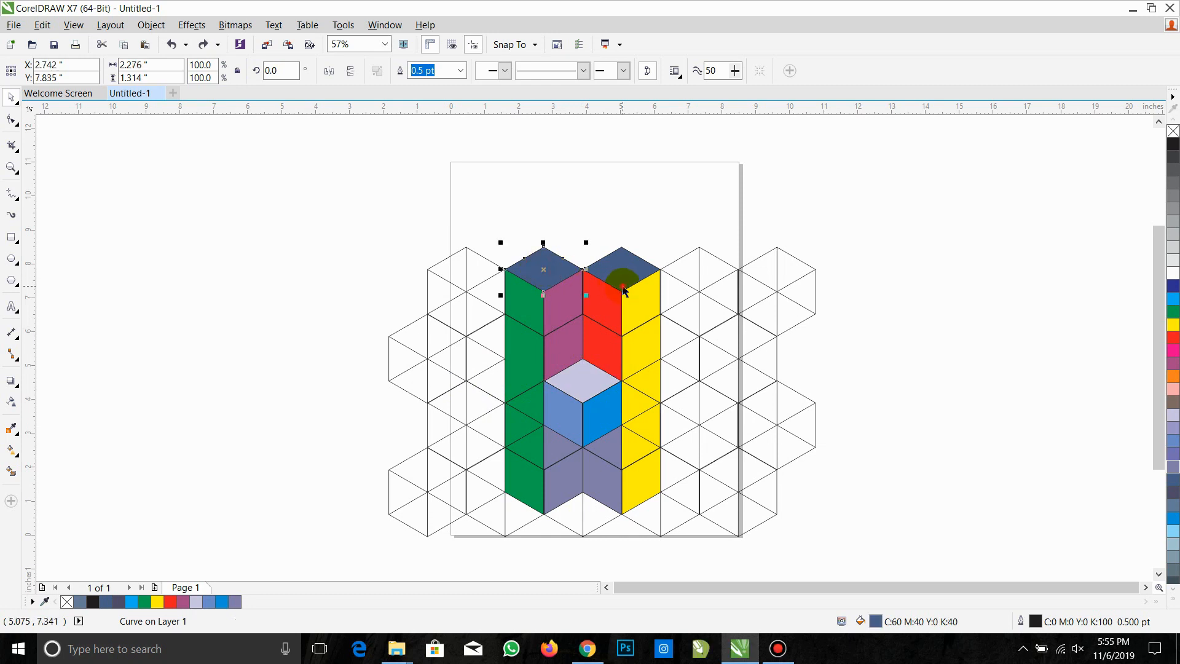
shift+click(631, 332)
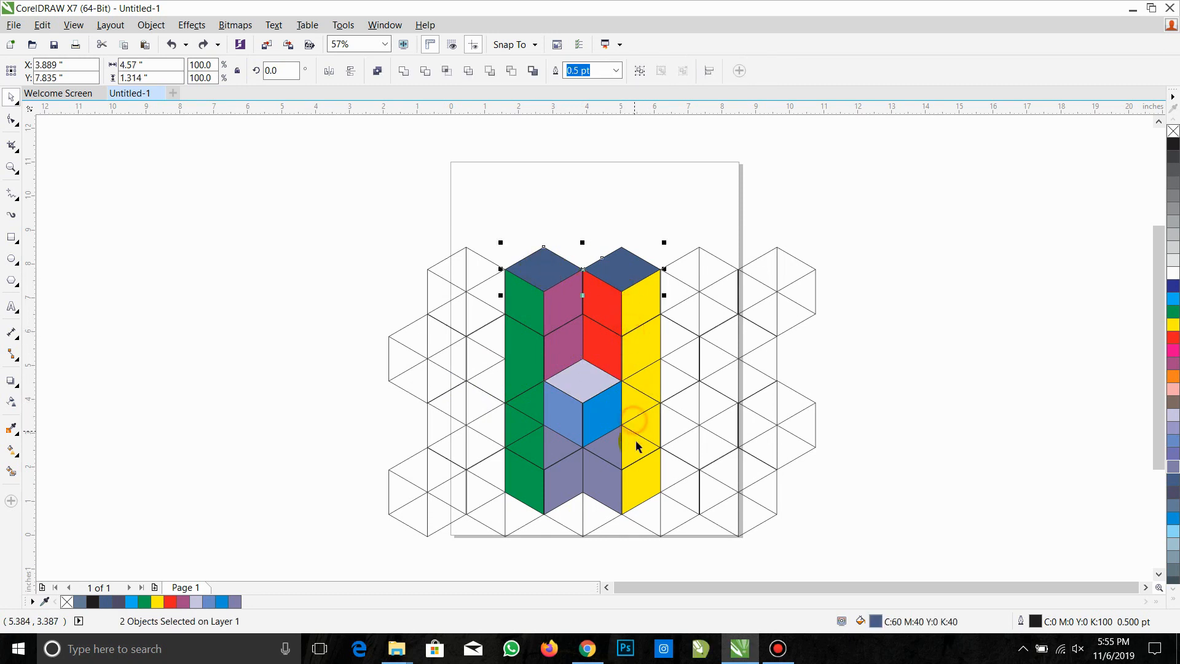
drag(635, 423, 306, 413)
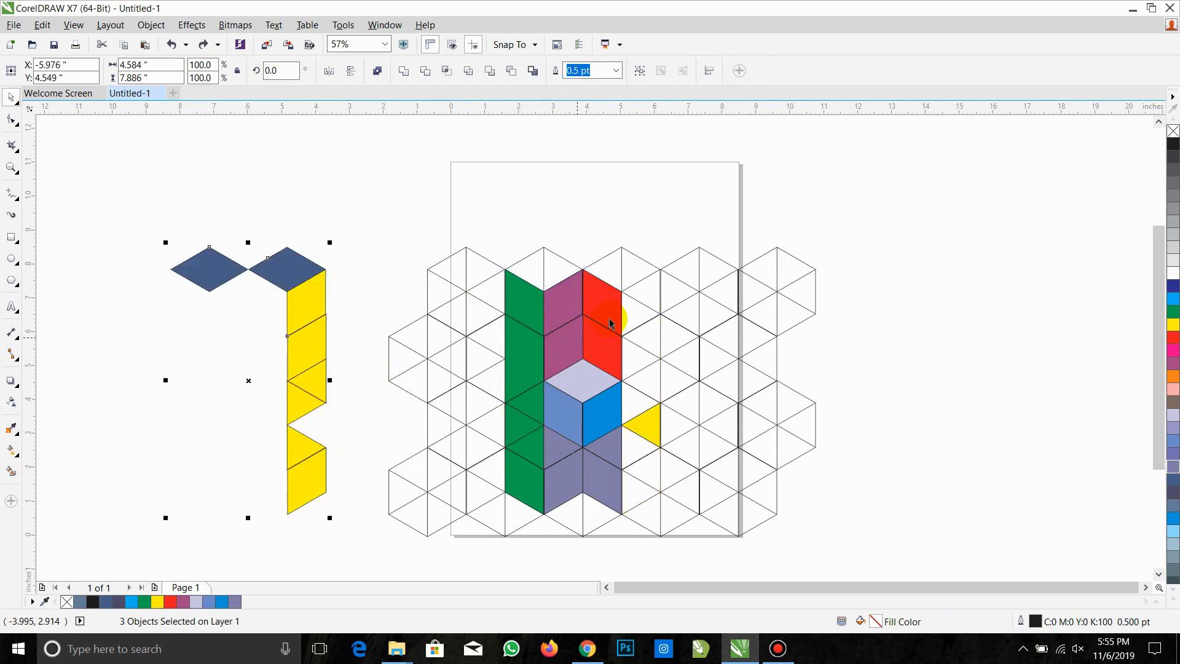
Select the green strip, the magenta-purple face and the bright blue face, and repeat the last move on them
click(555, 318)
shift+click(543, 342)
click(528, 314)
shift+click(559, 324)
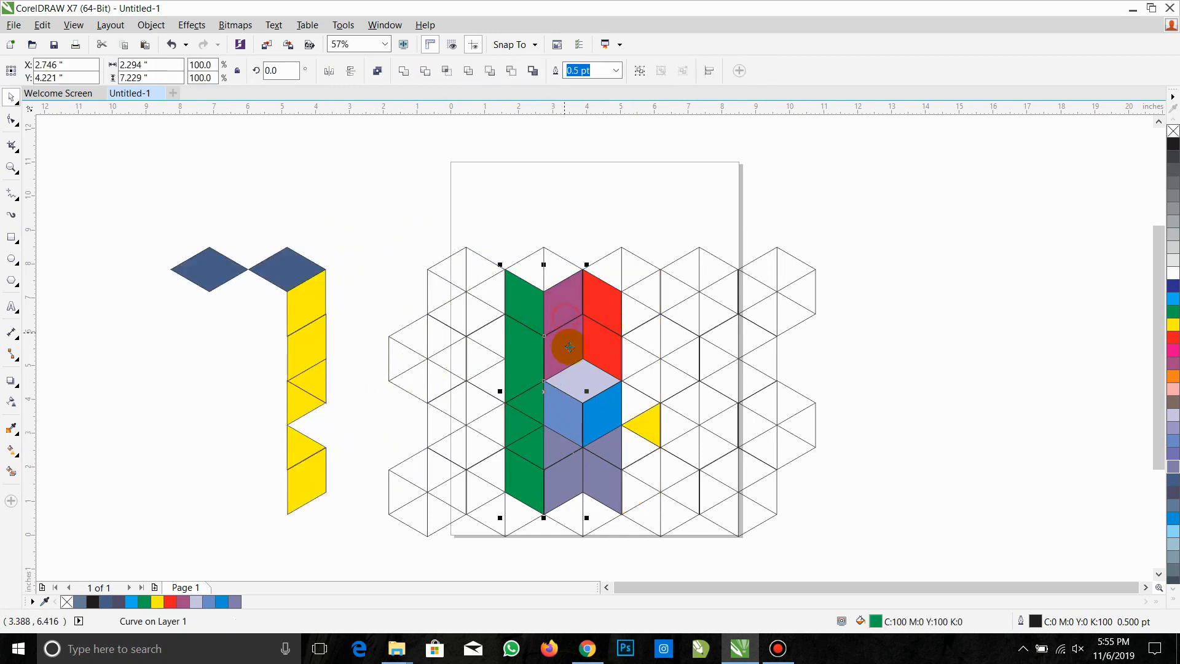
shift+click(592, 429)
key(ctrl+r)
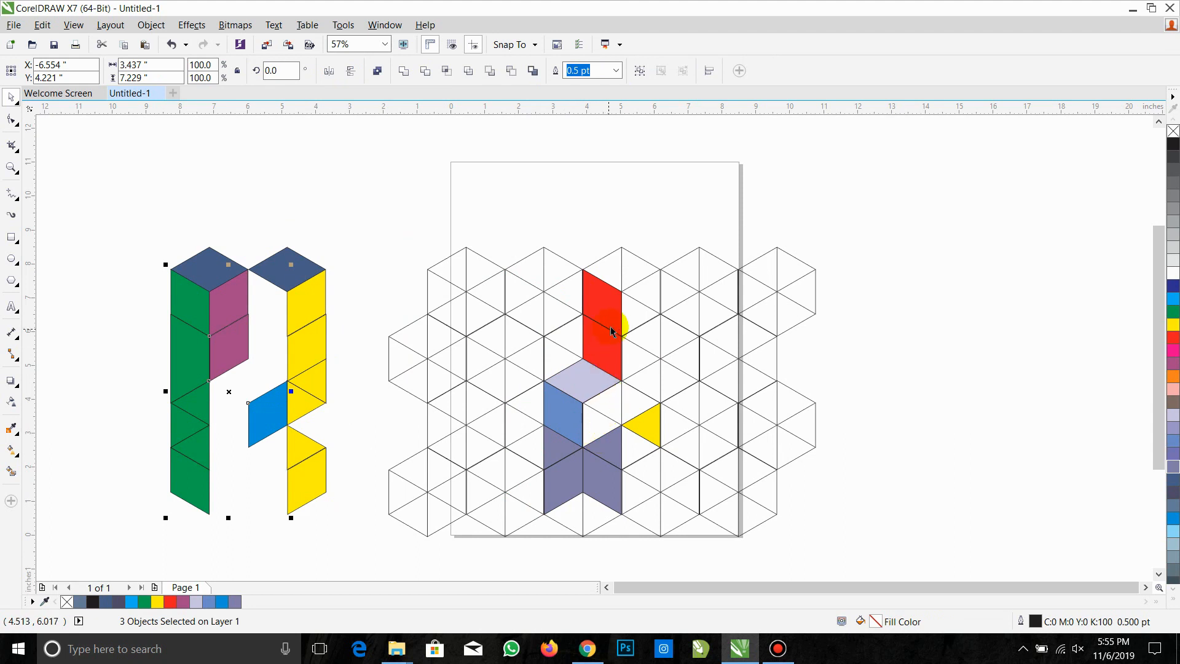
click(868, 442)
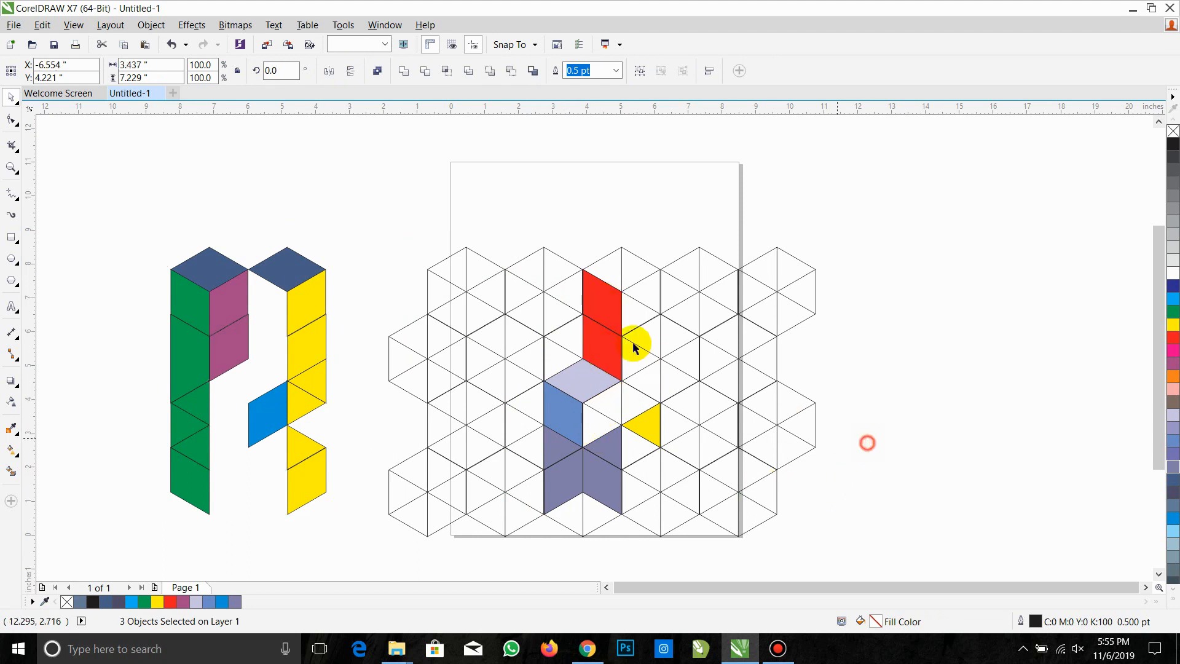
Select the lavender rhombus and the grey-violet face at the figure's lower right, and repeat the same move on them
click(587, 393)
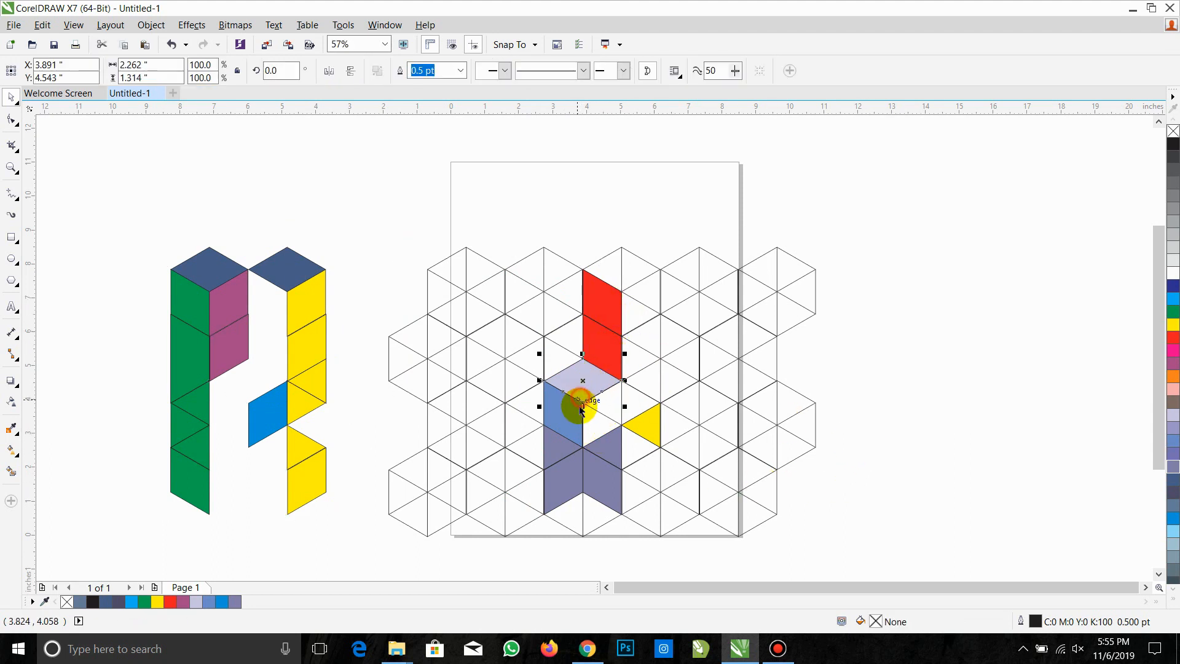
shift+click(597, 464)
key(ctrl+r)
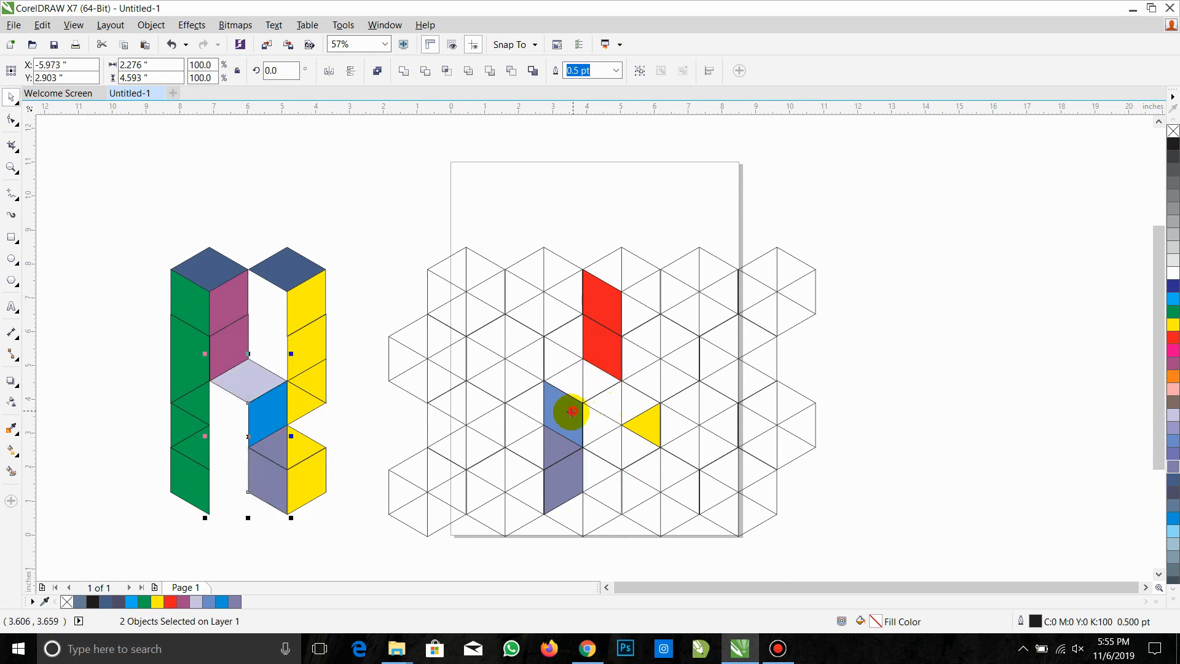
shift+click(567, 480)
shift+click(563, 442)
shift+click(562, 420)
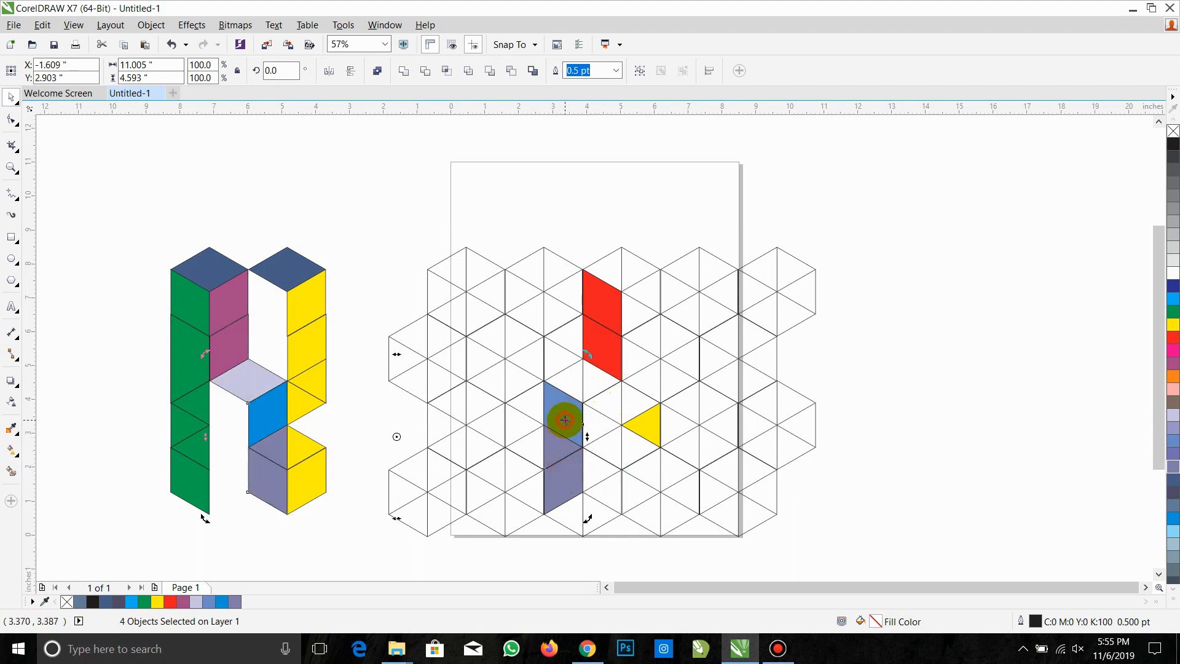
click(914, 363)
Repeat the last move on the red face so it joins the separate figure
click(632, 334)
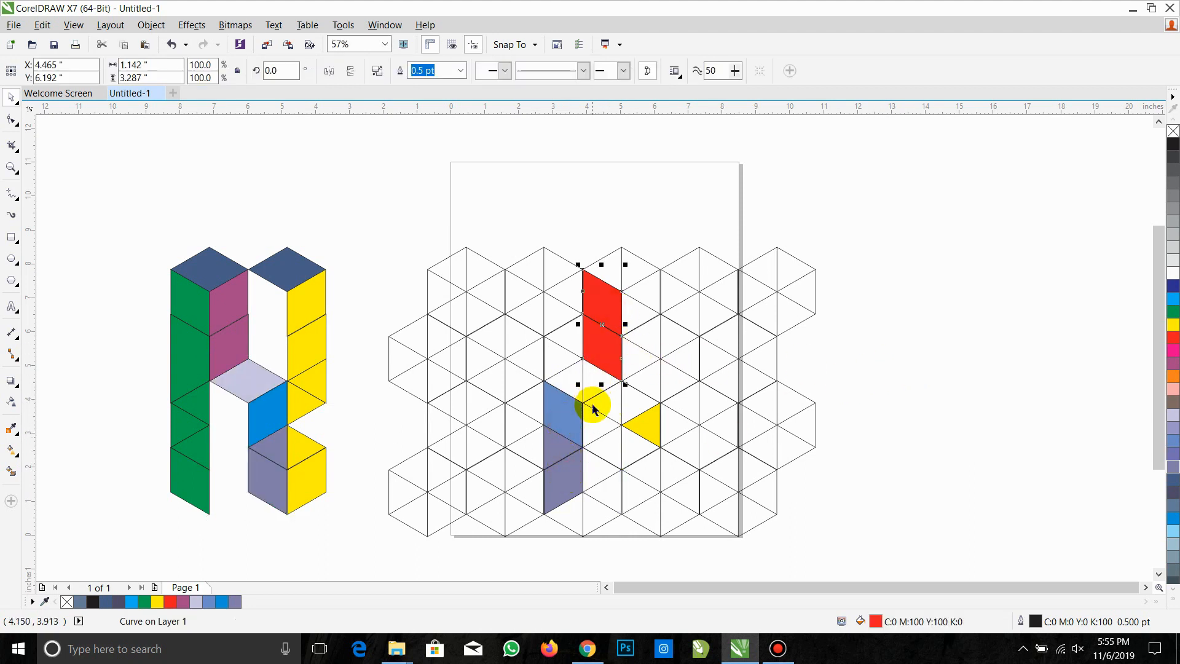
key(ctrl+r)
click(1022, 312)
Repeat the same move on the light blue and grey-violet faces, and on the small triangle left on the grid
click(561, 400)
shift+click(562, 475)
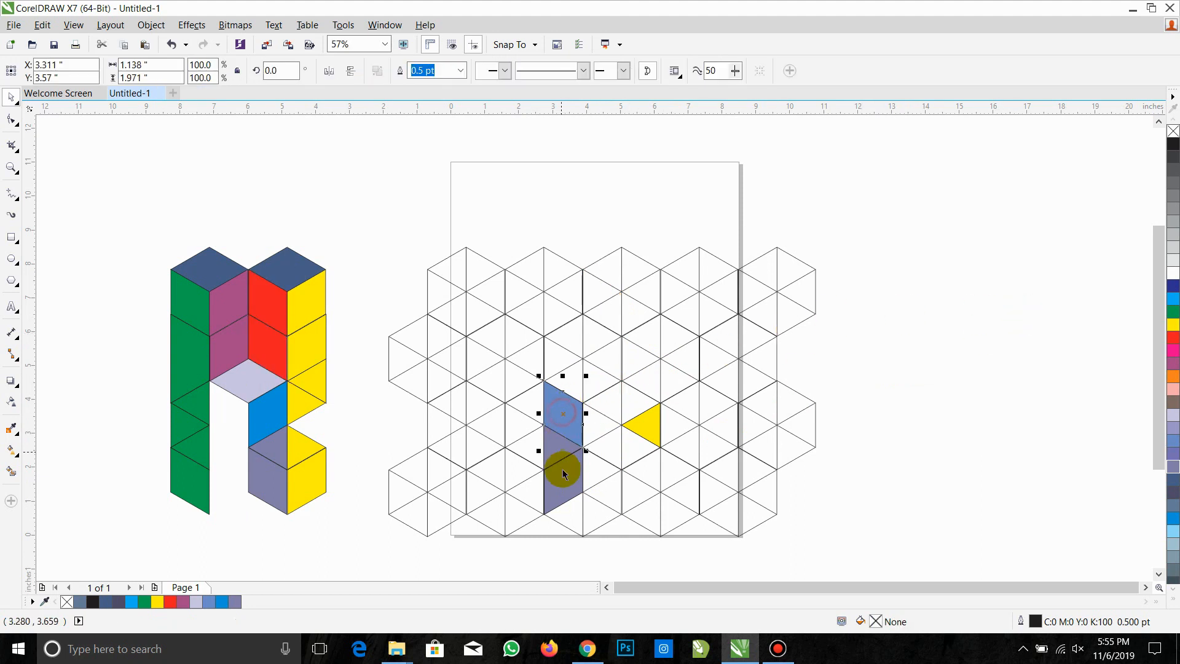
key(ctrl+r)
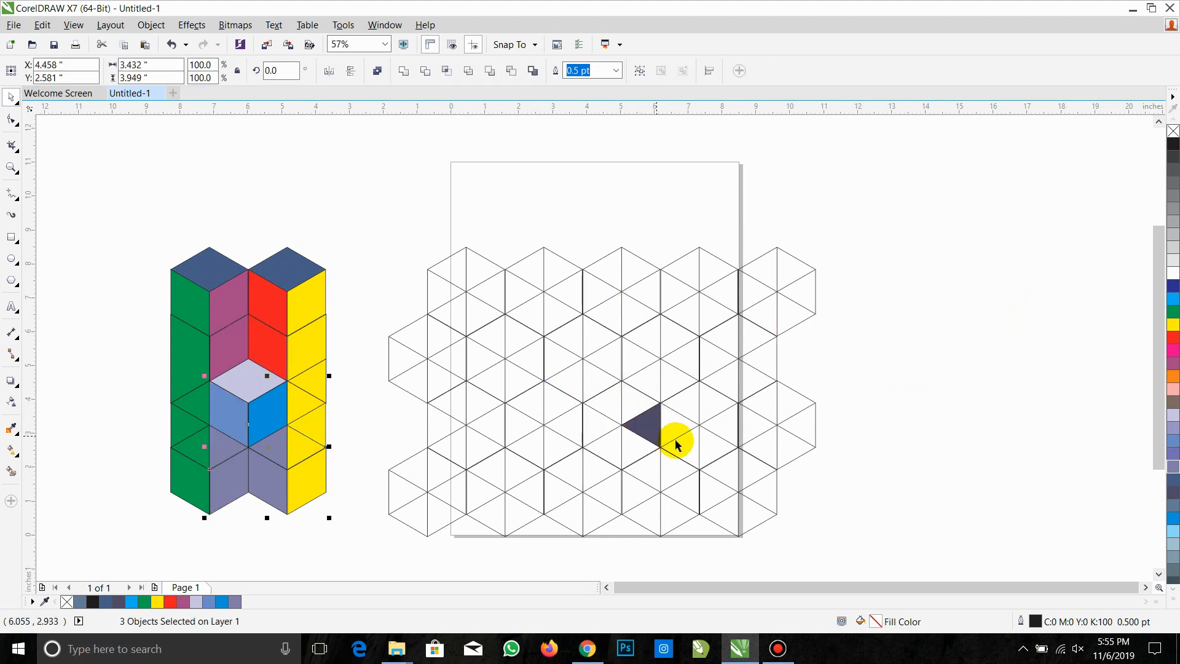
click(649, 428)
key(ctrl+r)
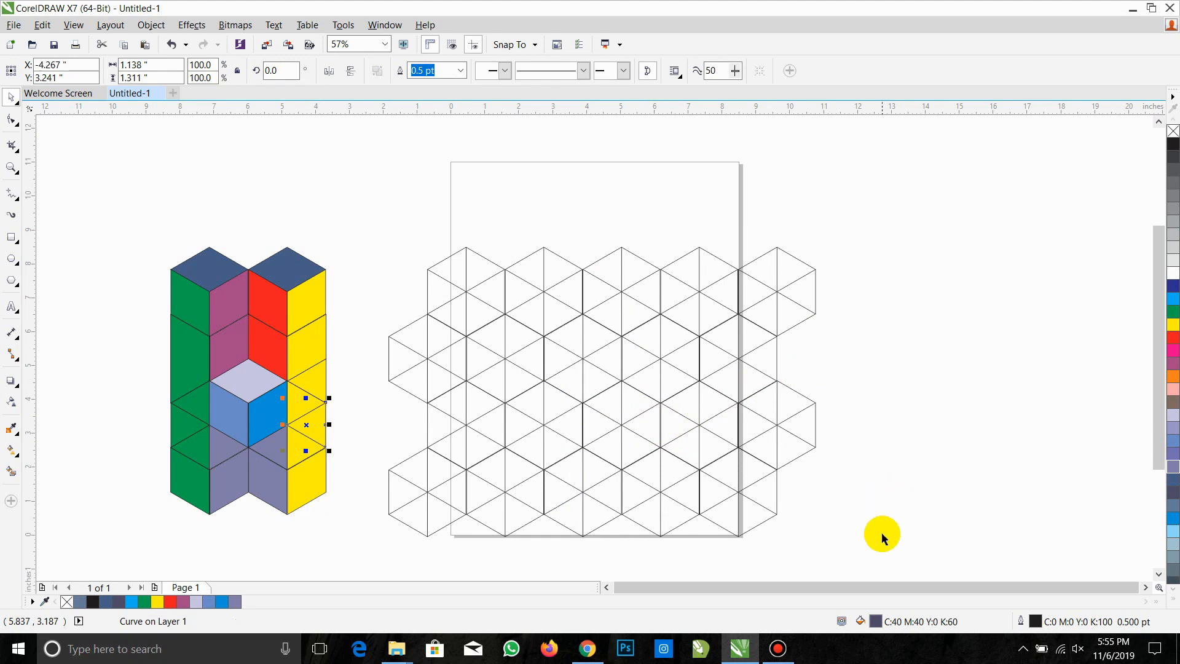
Select the whole empty hexagon grid, including its bottom row, and delete it
drag(883, 534, 389, 233)
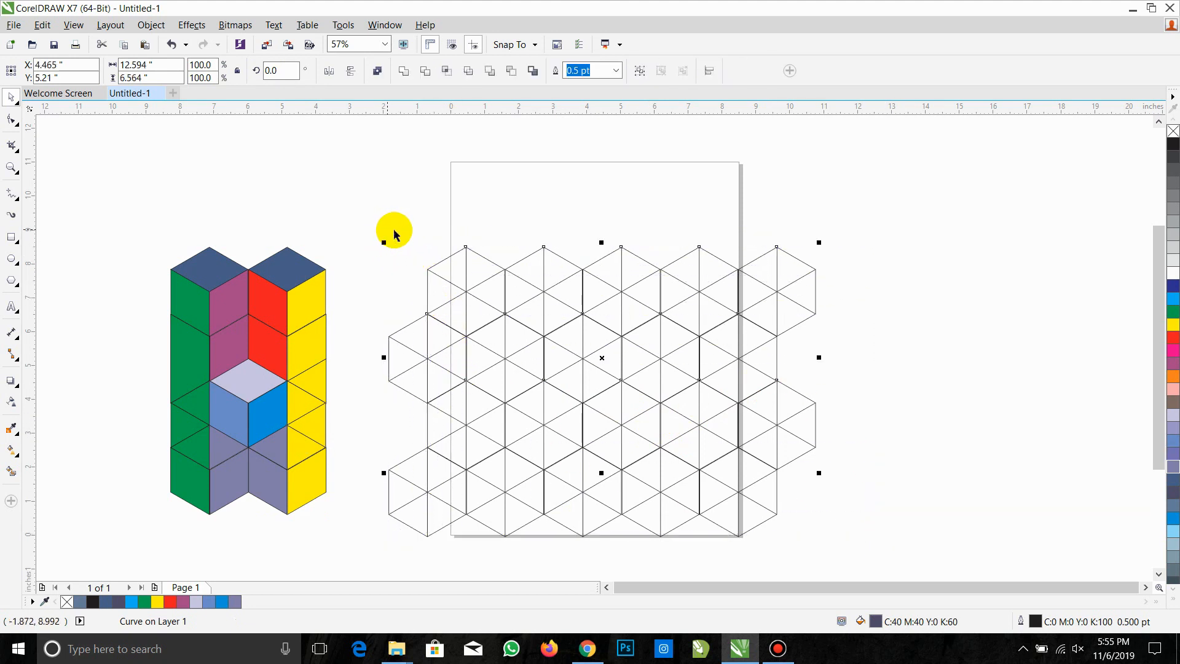
click(883, 536)
drag(859, 558, 380, 231)
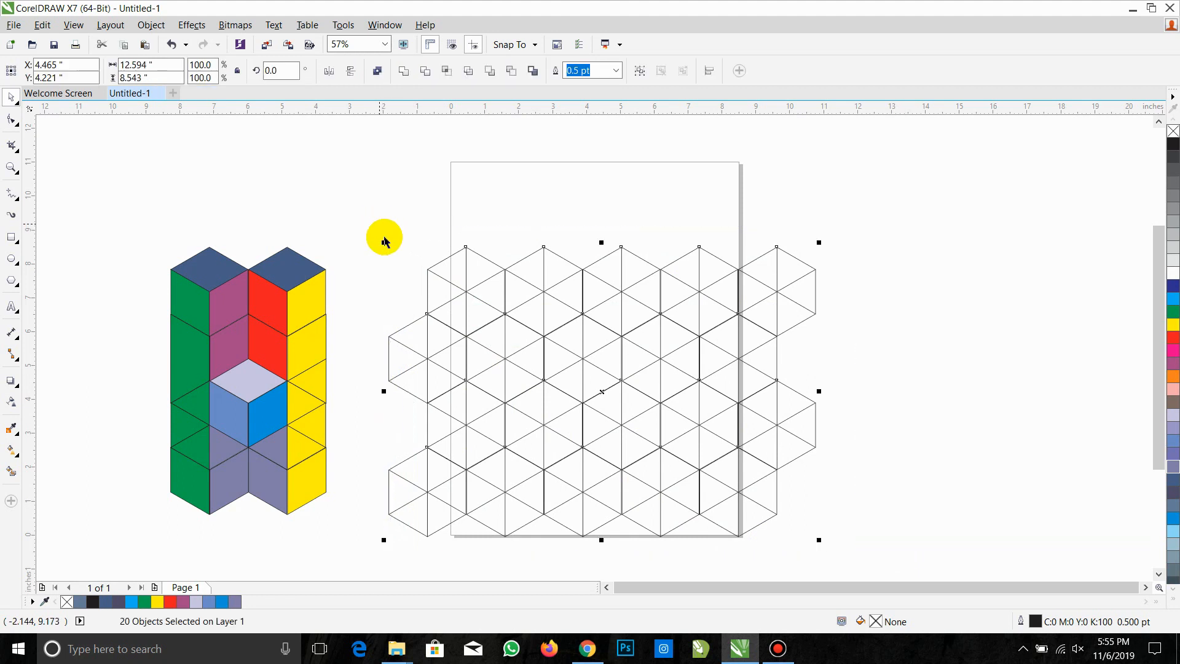
key(Delete)
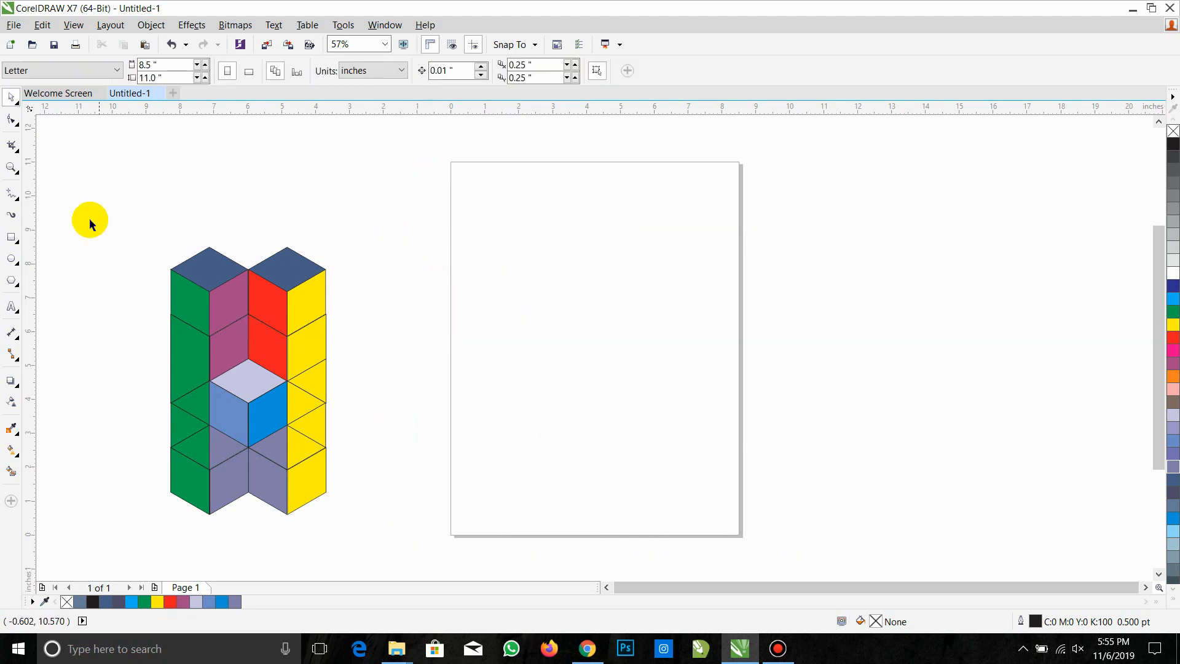
Select the whole coloured figure and move it onto the page
drag(94, 217, 360, 541)
mouse_move(274, 456)
mouse_down()
mouse_move(656, 365)
mouse_move(610, 385)
mouse_up()
click(785, 390)
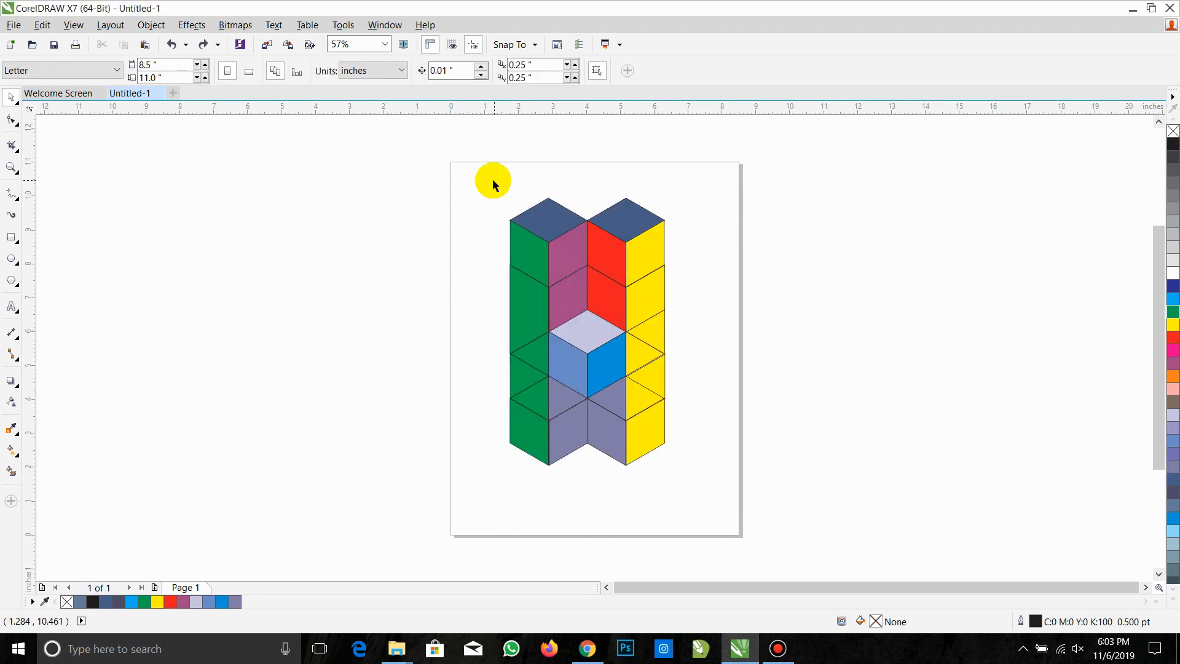
Remove the outline from all faces of the figure
drag(493, 185, 799, 522)
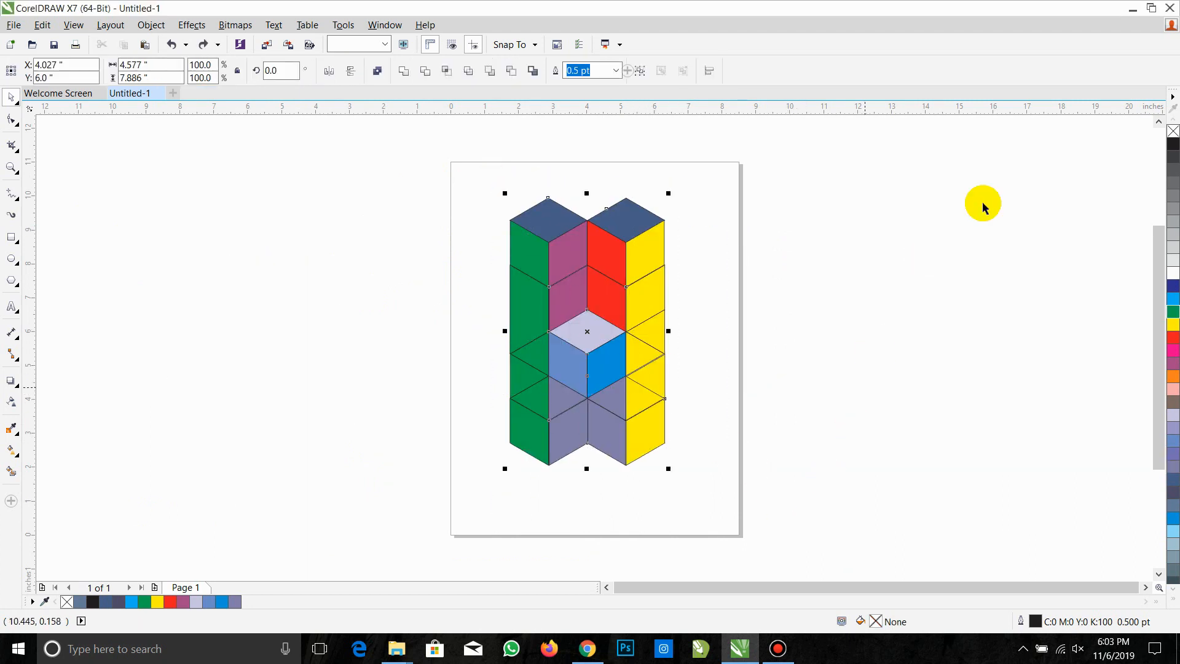
right_click(1172, 134)
click(900, 257)
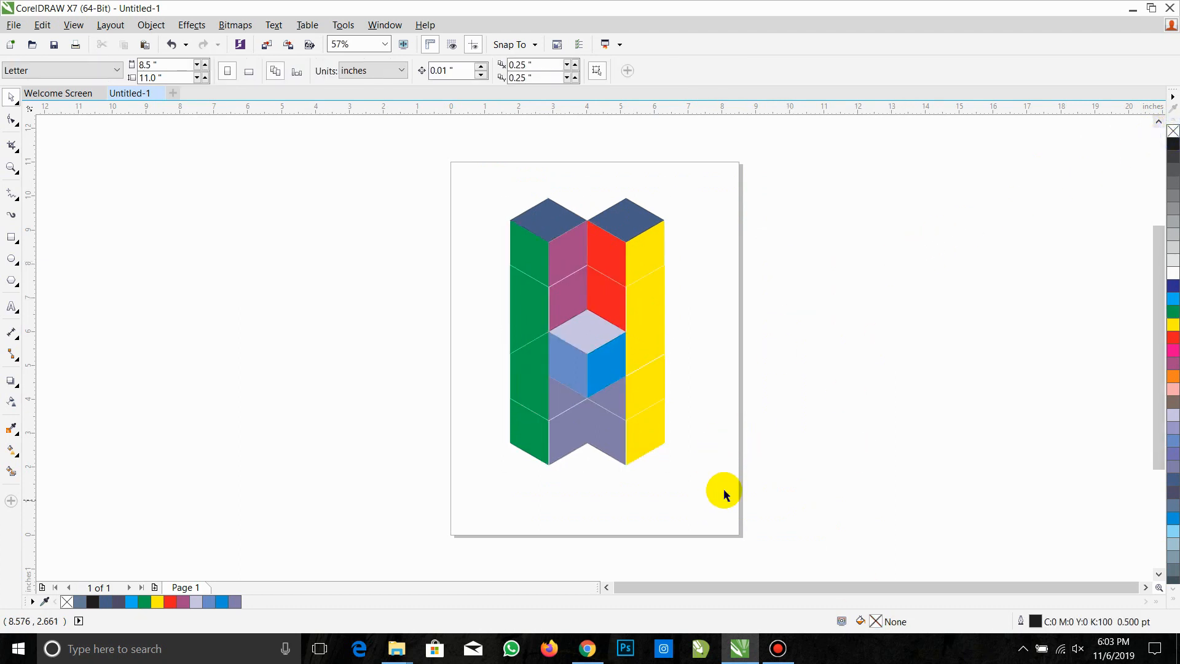
Select the two yellow objects of the right strip and apply an upward linear gradient with the Interactive Fill tool
drag(725, 490, 624, 221)
drag(716, 491, 624, 211)
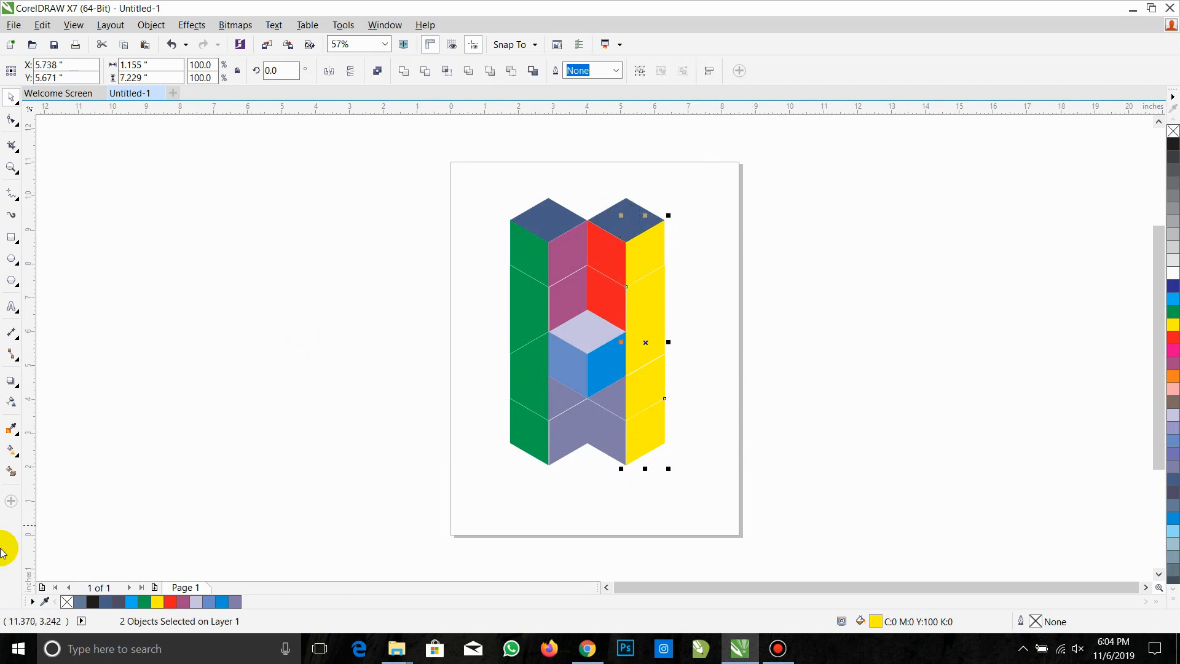
click(14, 458)
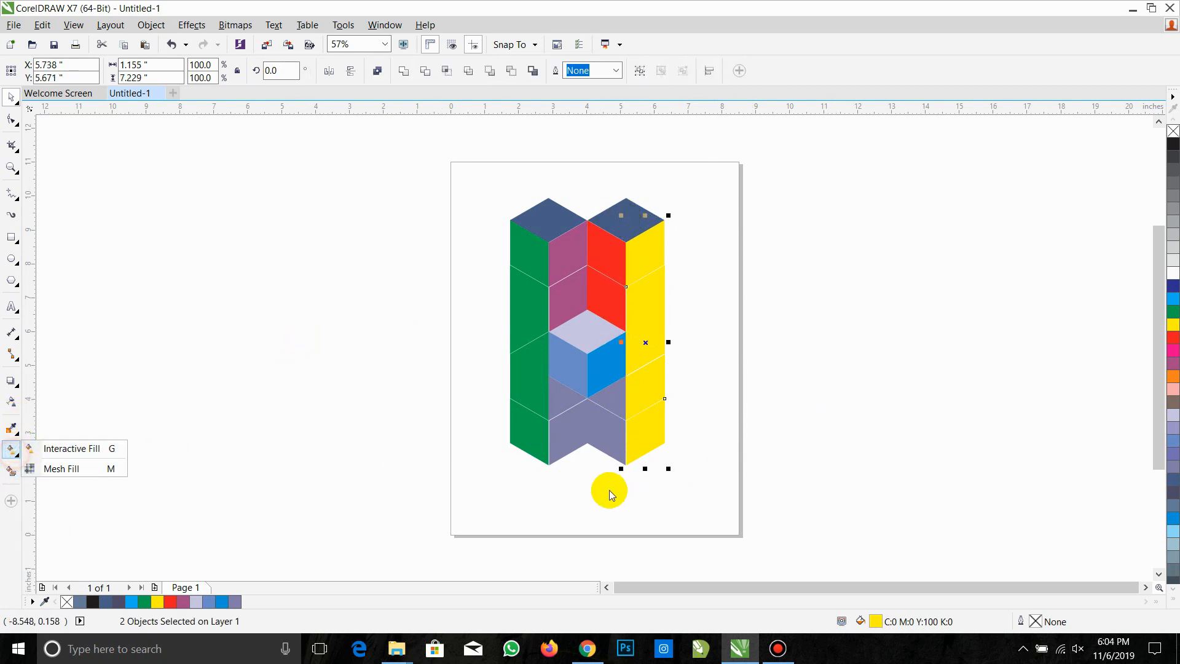
click(79, 448)
drag(553, 489, 652, 232)
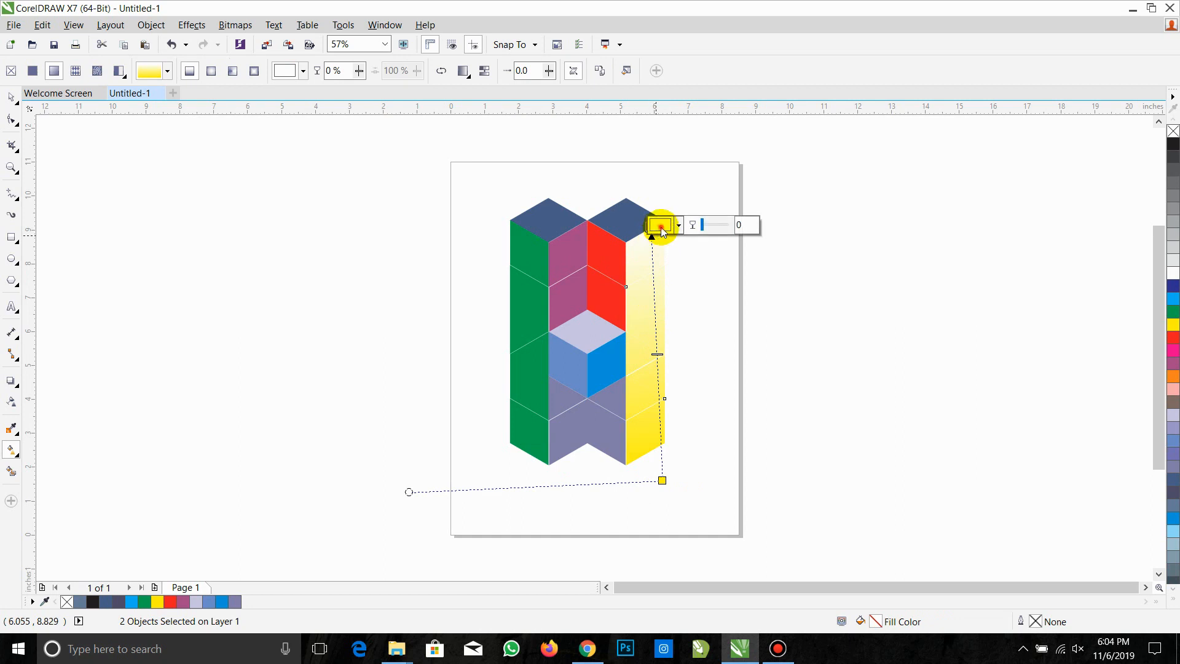
Set the gradient's upper end colour to blue #0073FF
click(661, 227)
click(765, 334)
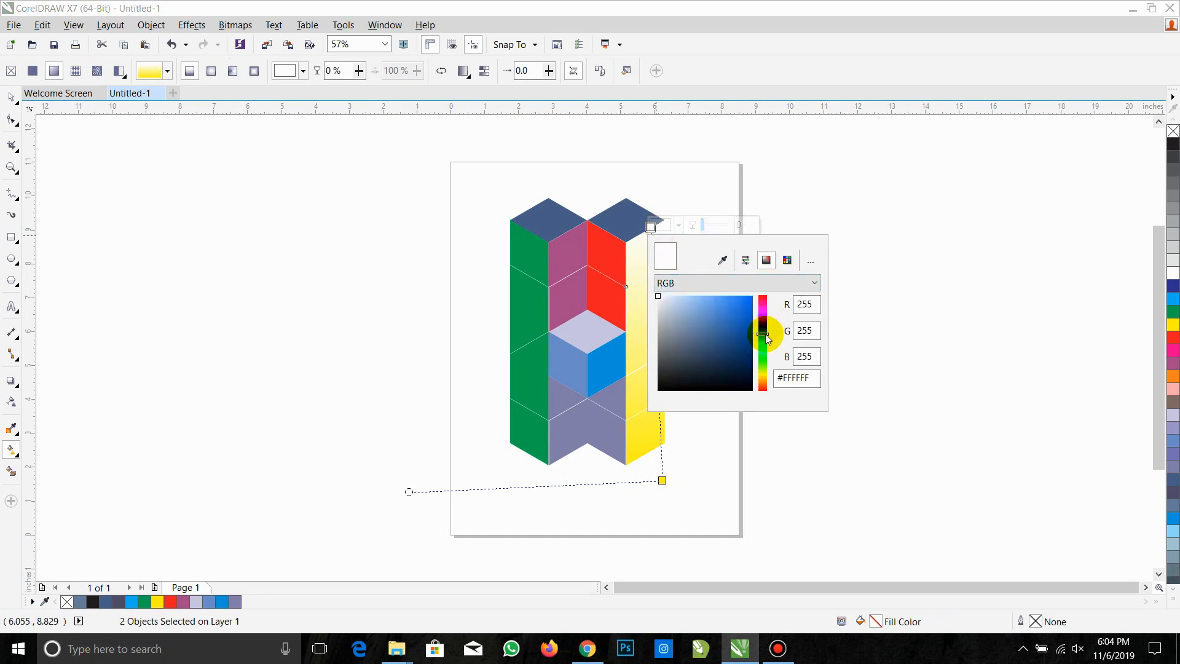
drag(740, 316, 765, 289)
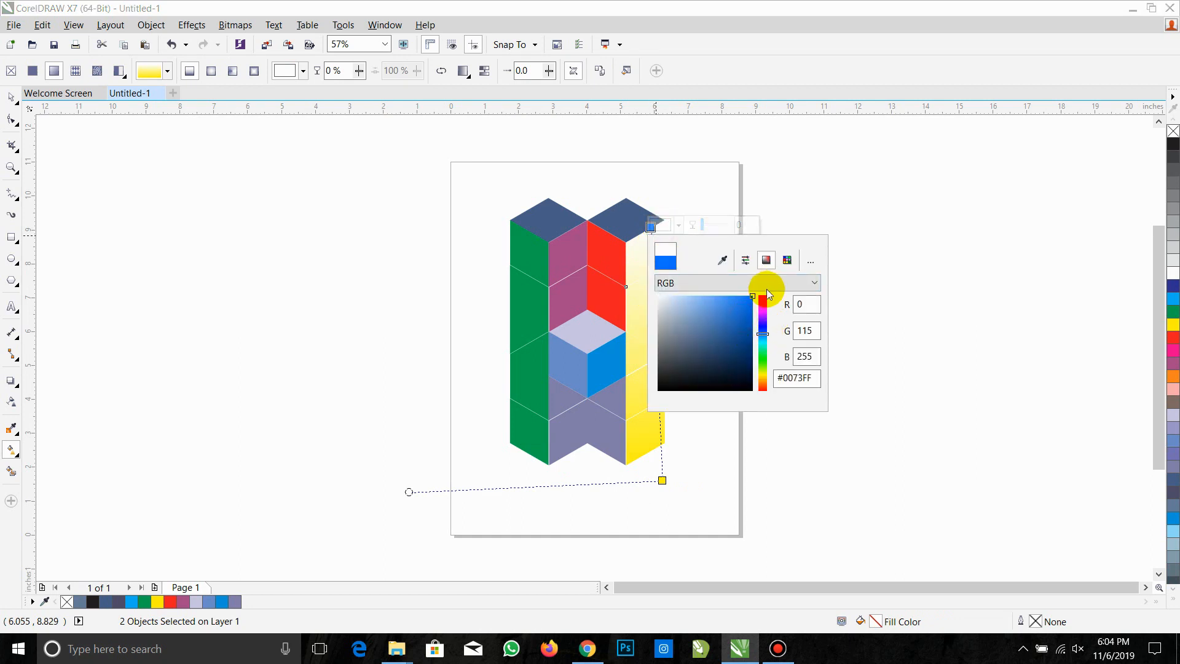
Set the gradient's lower end colour to C75 M53 Y9 K0 by sampling the blue near the strip's top
click(662, 480)
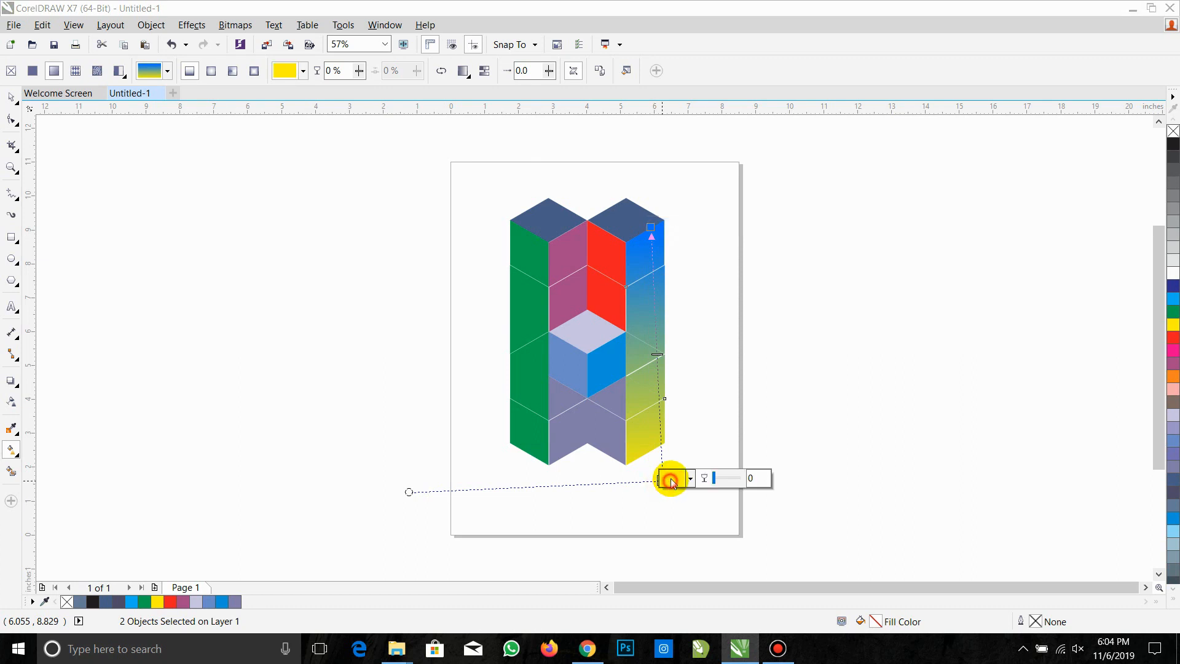
click(675, 478)
click(734, 317)
click(639, 252)
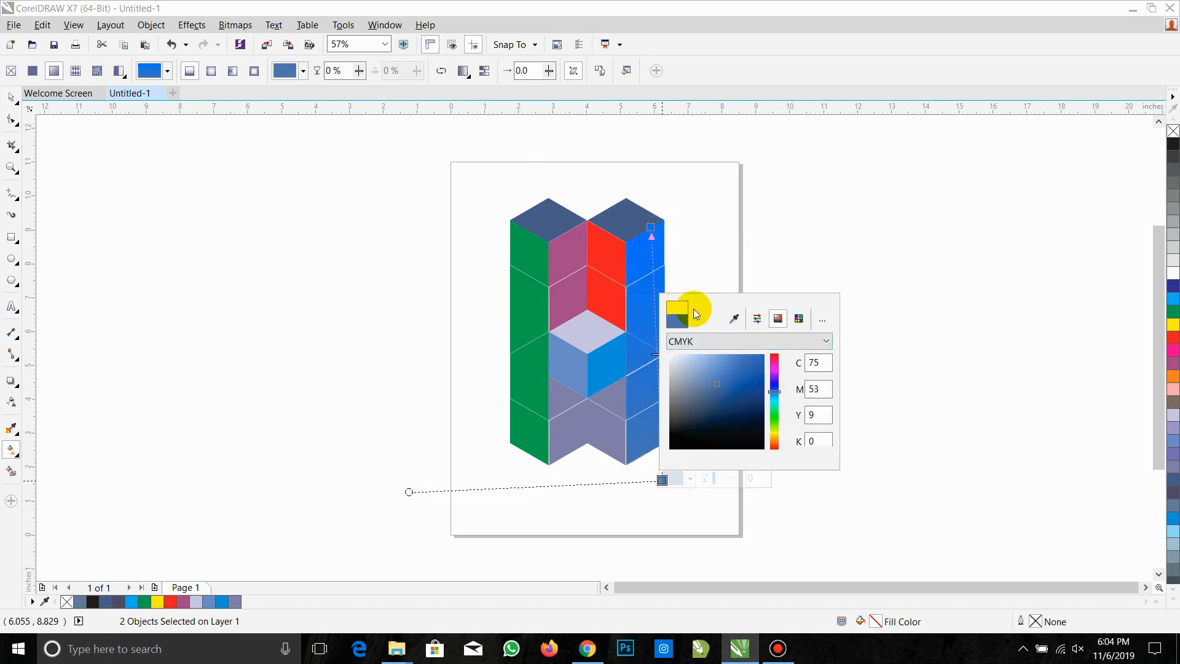
click(890, 400)
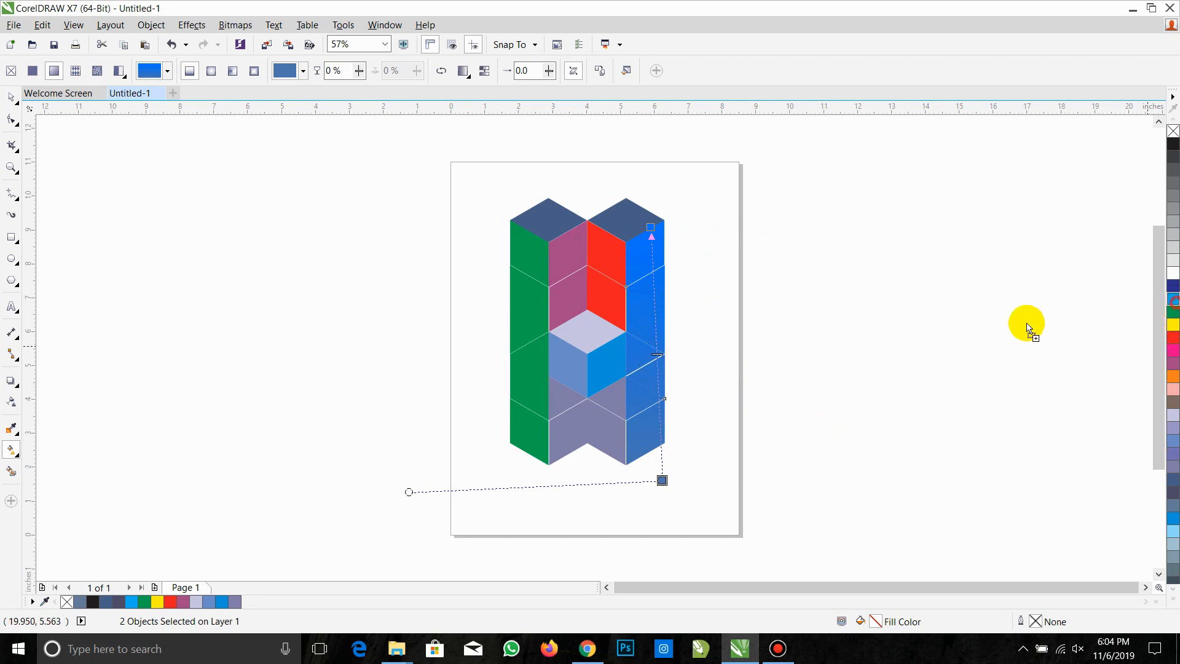
Try a flat cyan fill on the right strip, undo it, and add a pink colour stop midway along the gradient
drag(1027, 324, 648, 343)
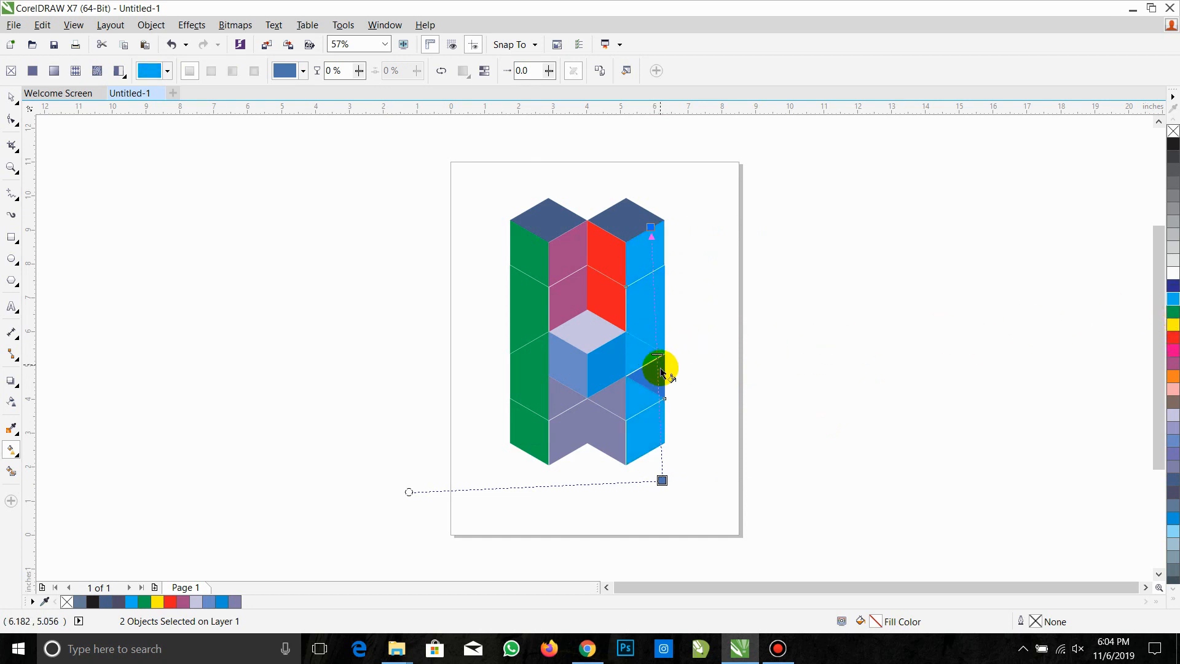
key(ctrl+z)
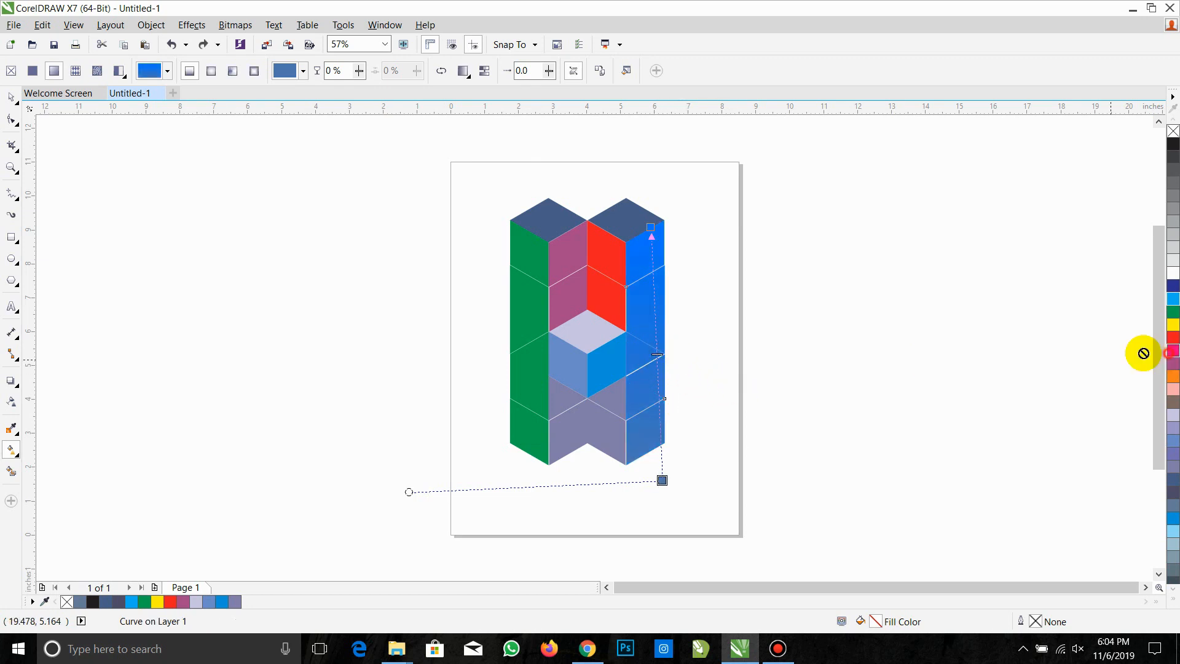
drag(1143, 354, 657, 355)
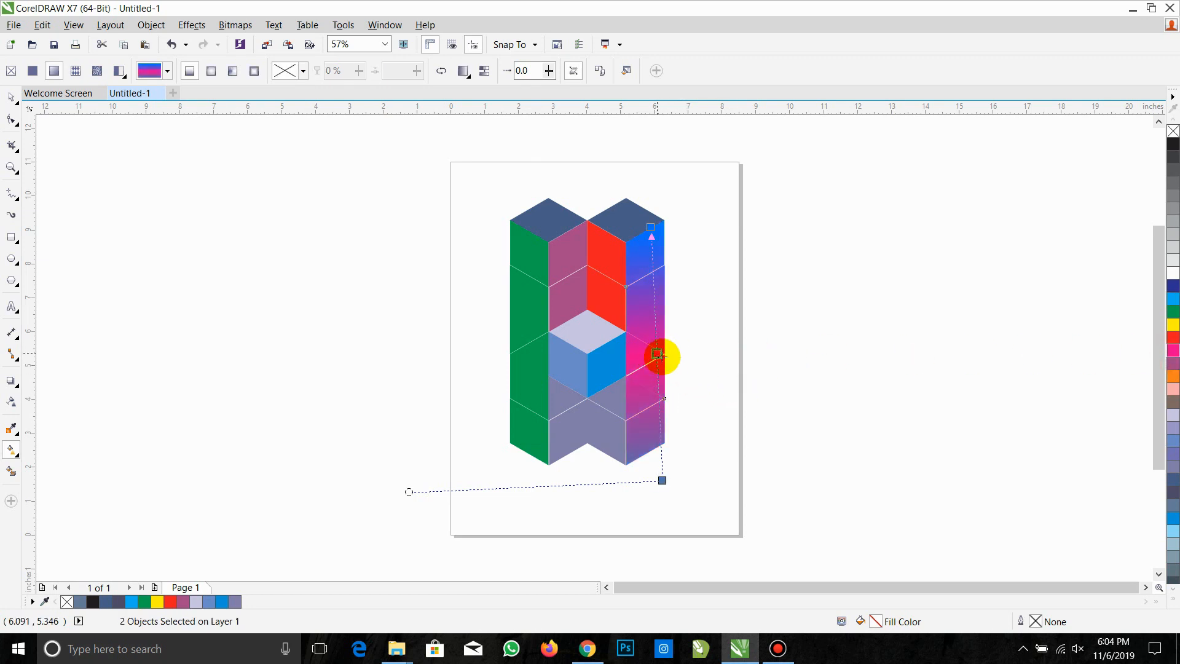
Recolour the gradient's middle stop from pink to dark blue
click(656, 354)
click(676, 358)
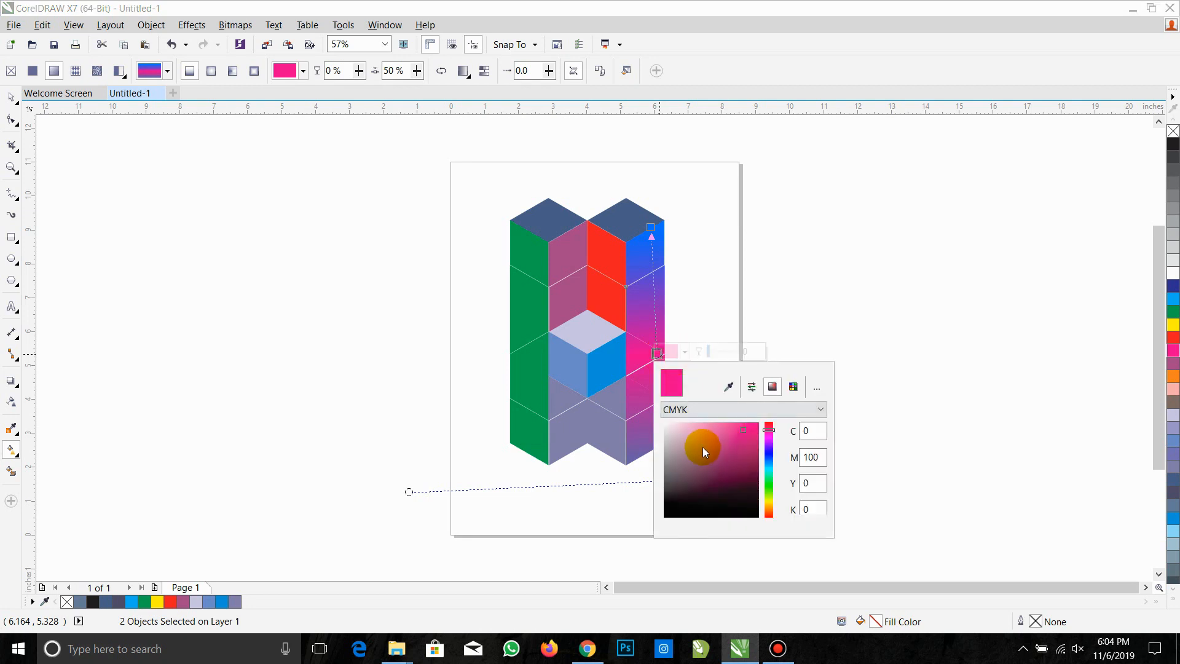
mouse_move(766, 448)
mouse_down()
mouse_move(768, 461)
mouse_move(746, 463)
mouse_up()
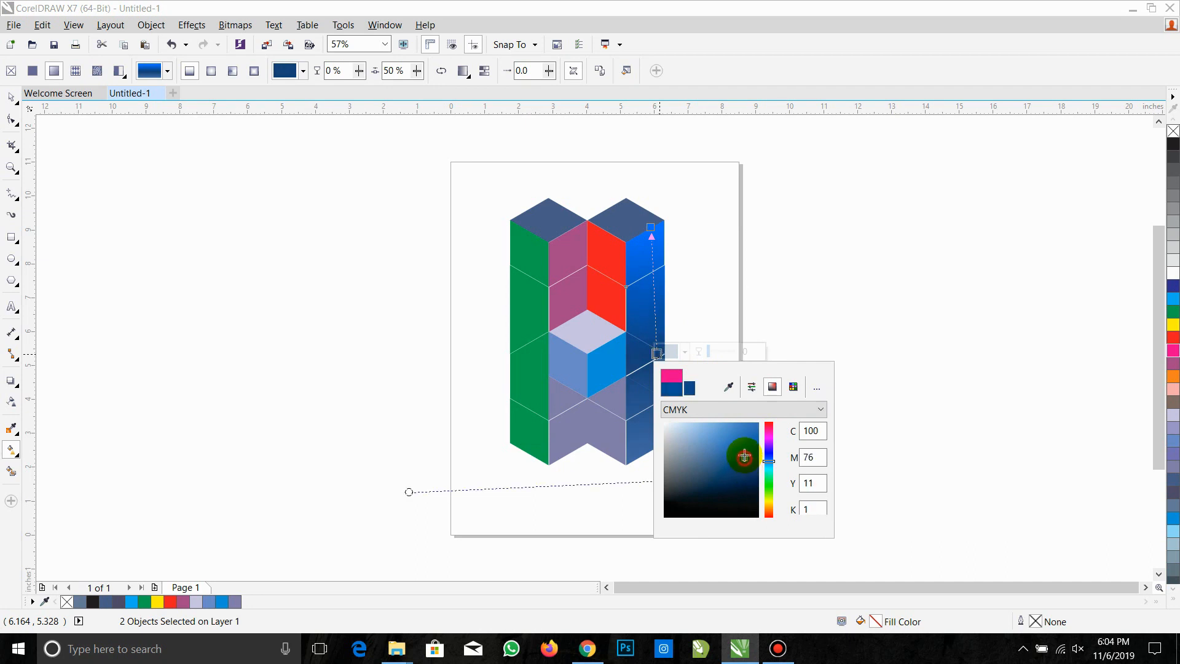
drag(745, 455, 745, 453)
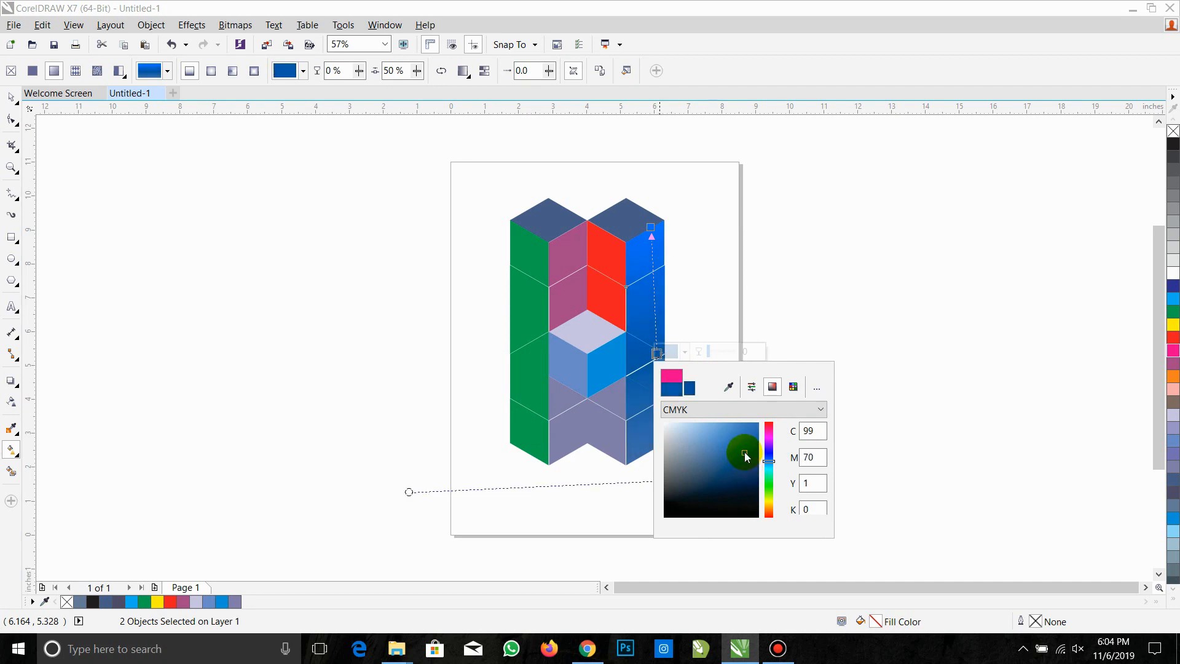
click(837, 461)
Extend the gradient beyond the lower and upper ends of the strip, placing the middle stop at about 56%
drag(664, 358, 662, 502)
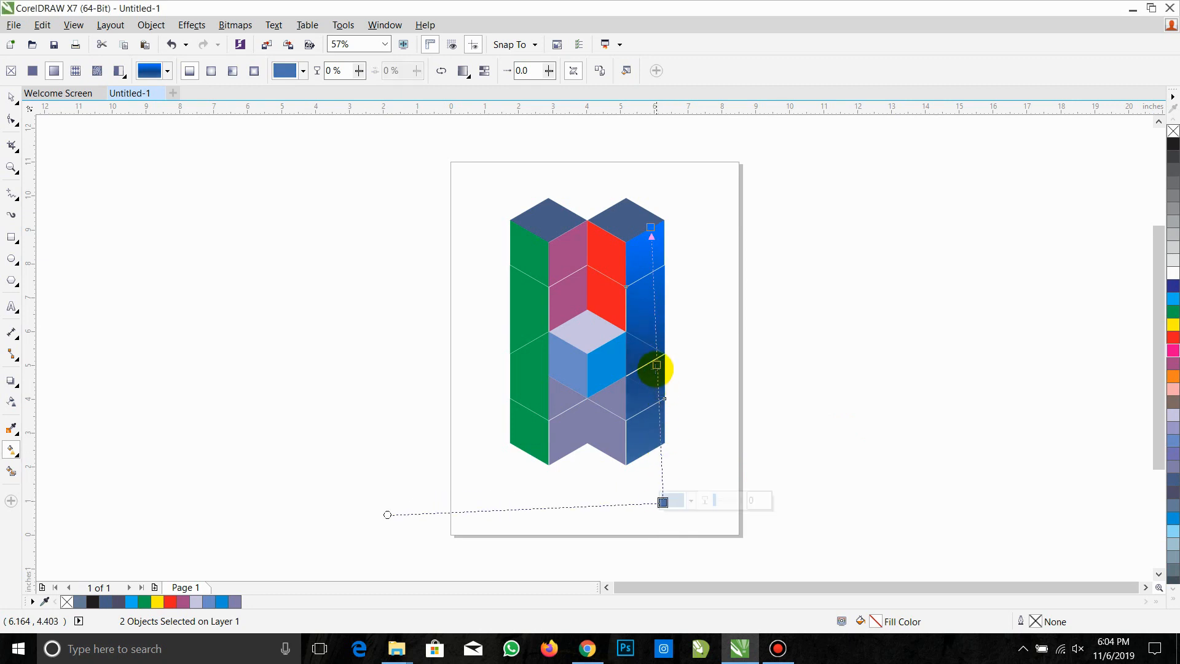
click(657, 365)
click(656, 331)
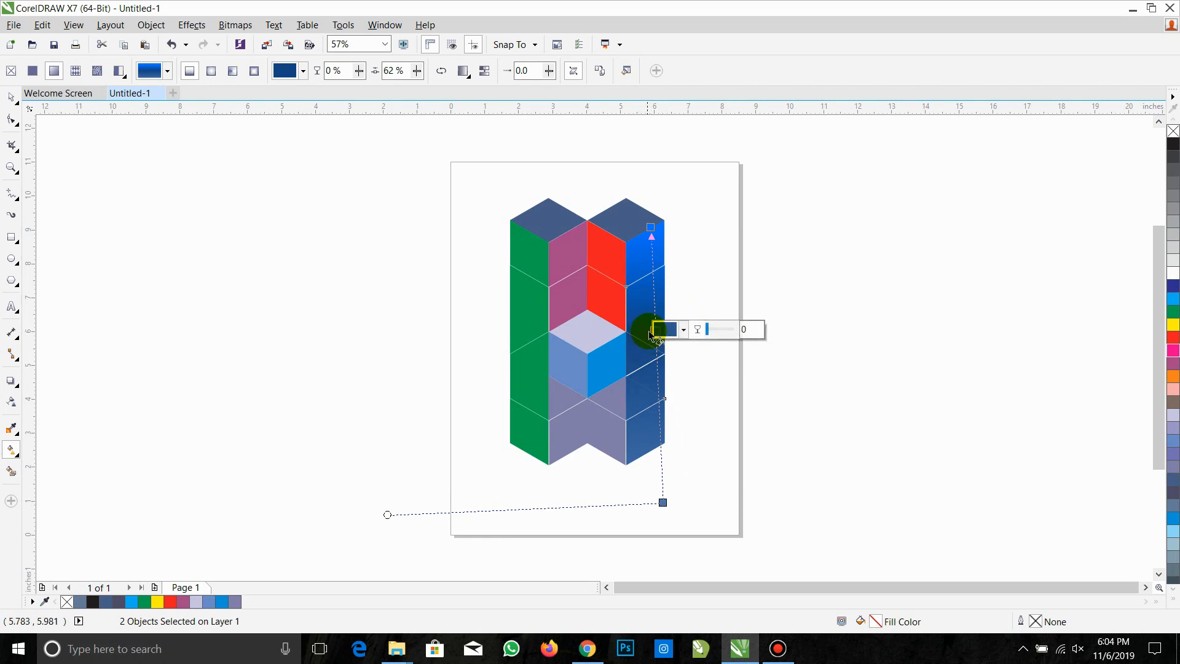
drag(651, 330, 656, 348)
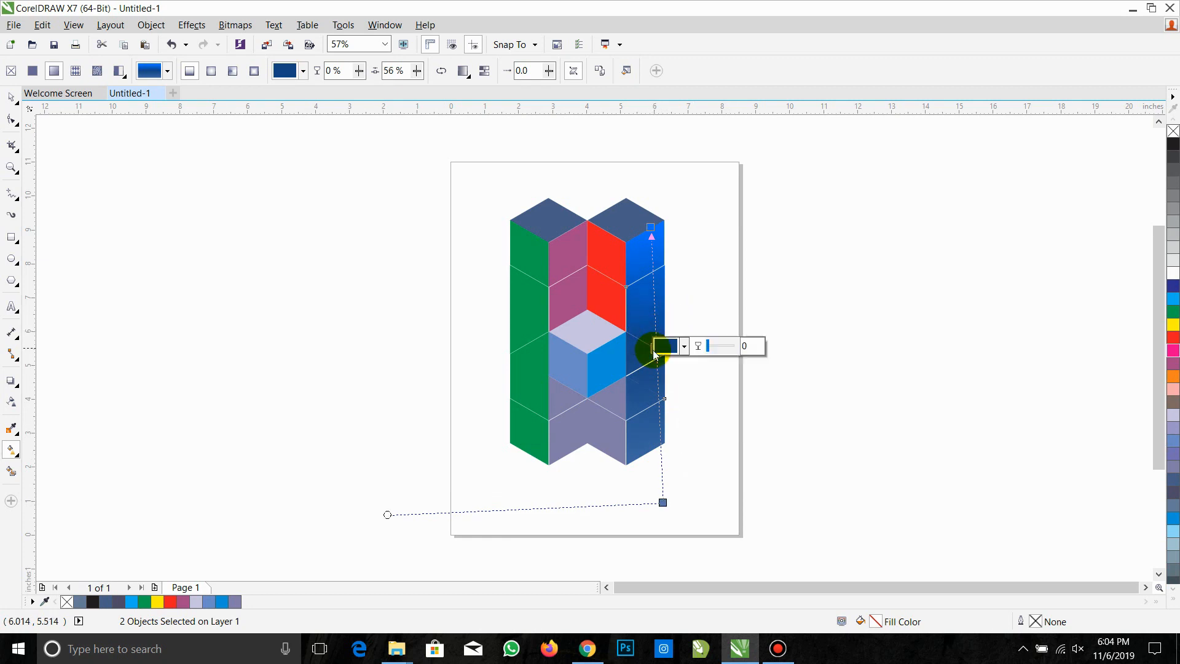
drag(650, 229, 648, 197)
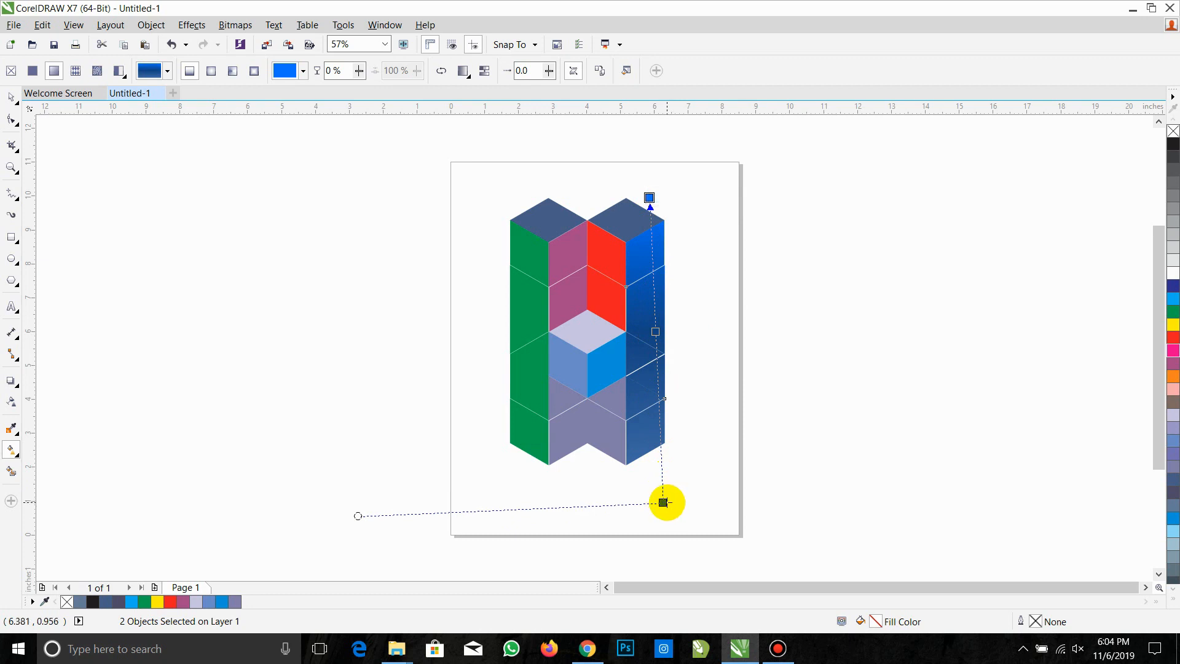
Recolour the gradient's lower end stop by sampling blue from the upper part of the right strip
click(663, 502)
click(675, 500)
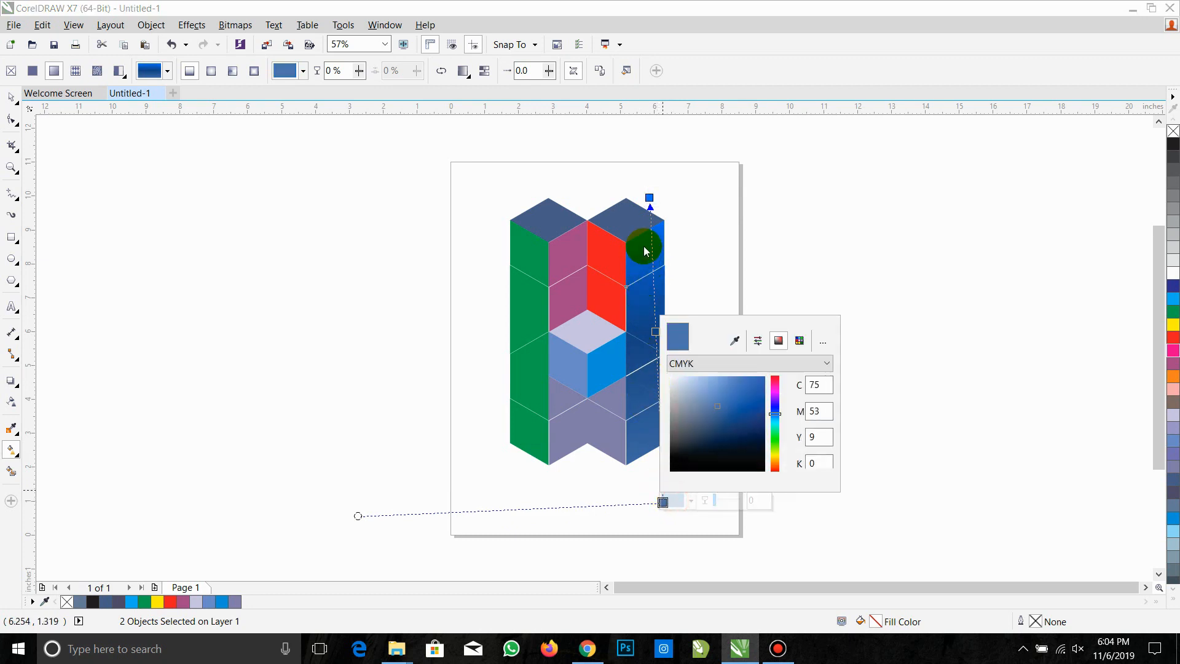
click(670, 501)
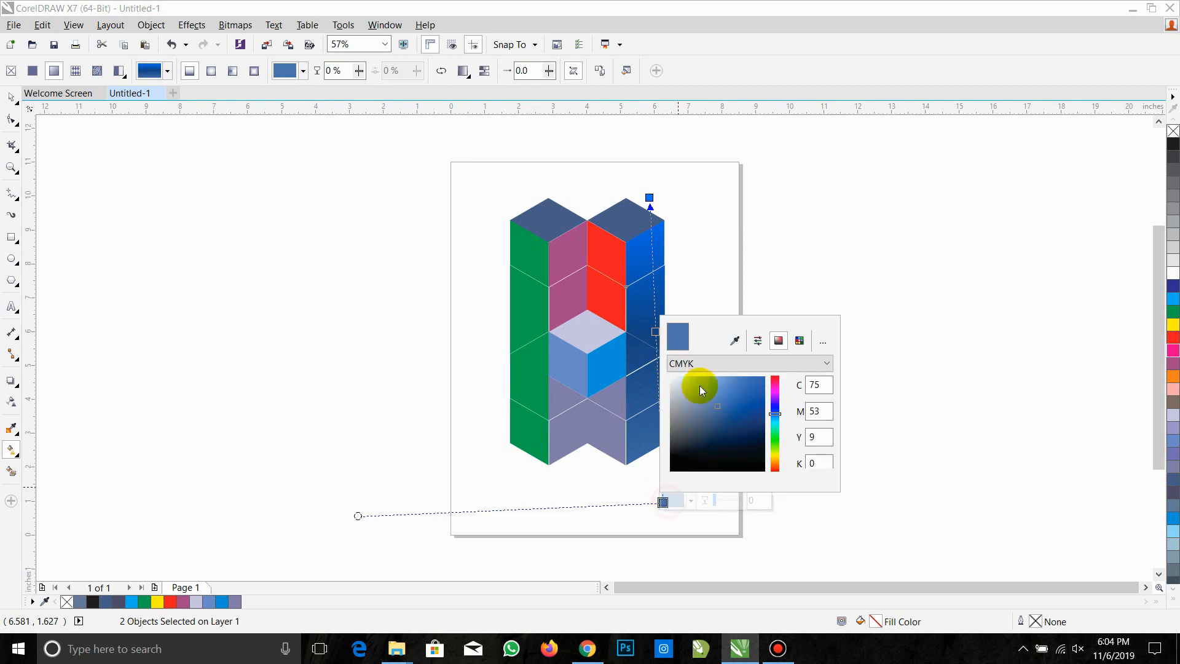
click(734, 341)
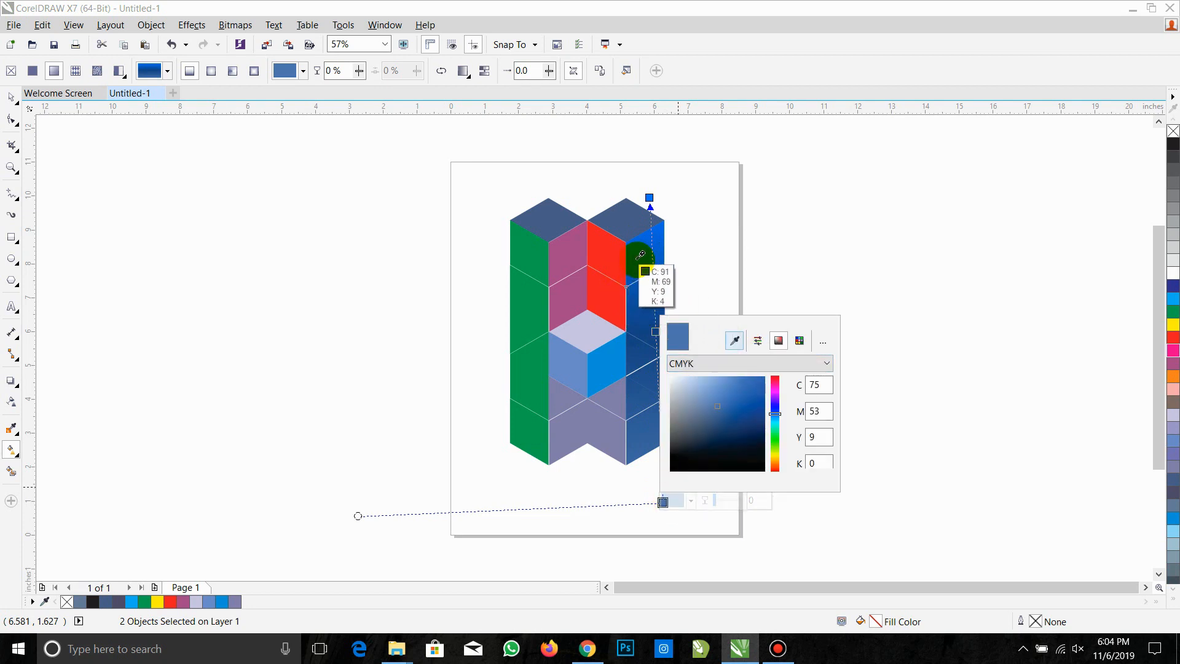
click(642, 259)
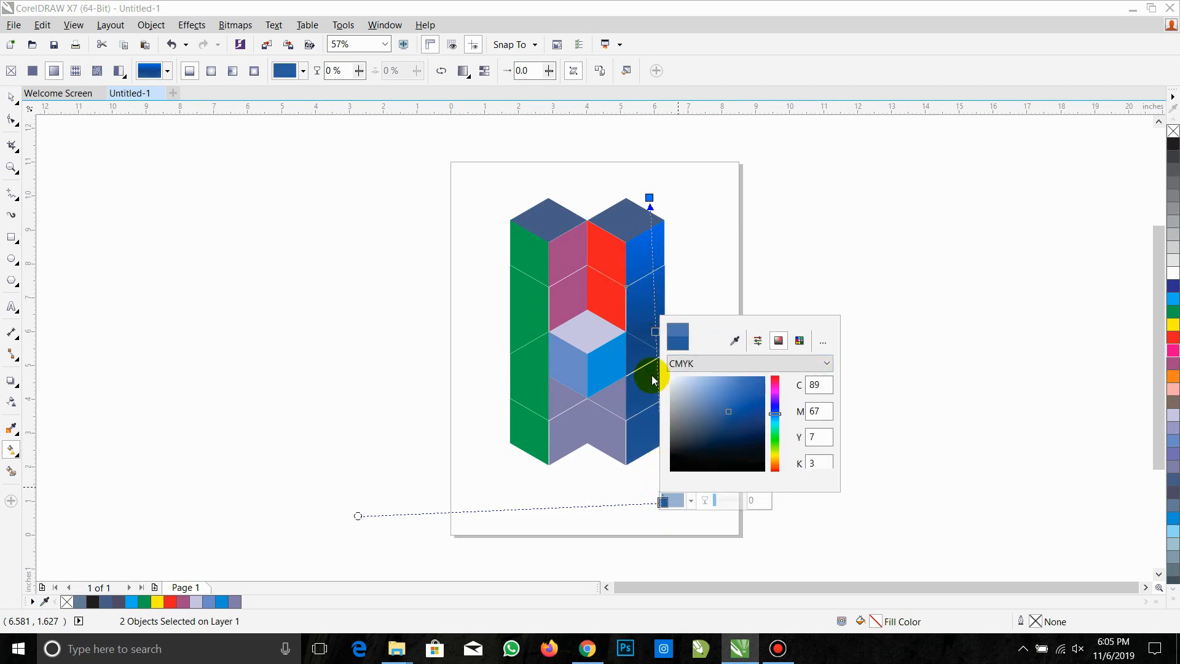
click(734, 341)
click(661, 231)
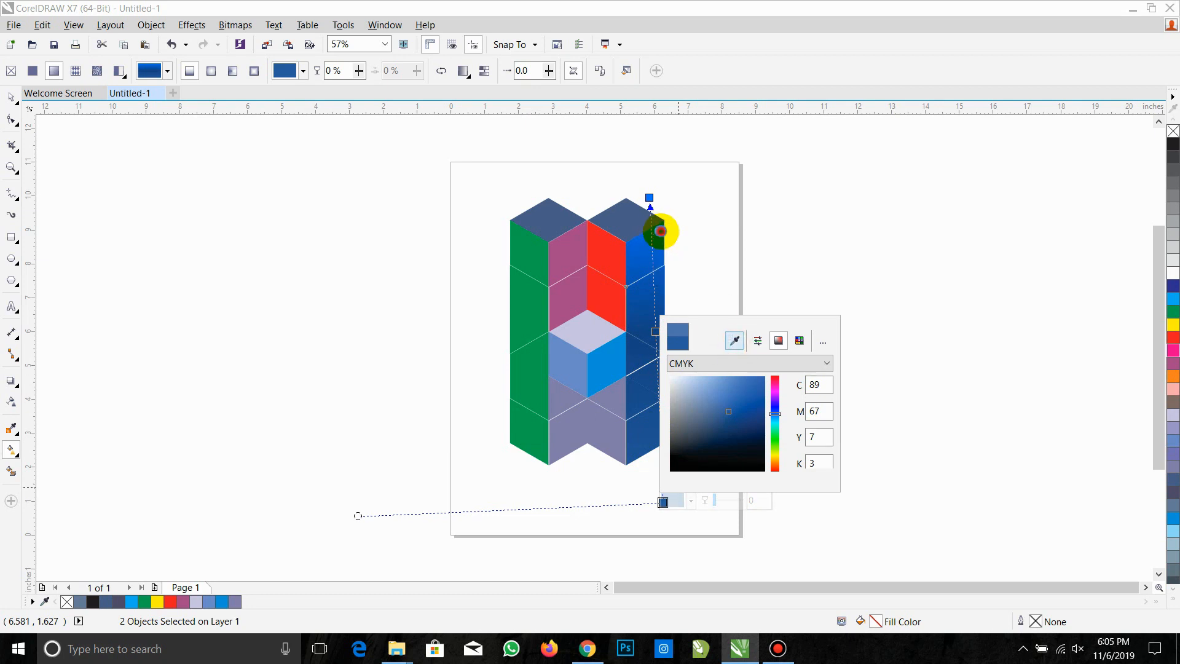
click(789, 292)
Move the gradient's middle stop higher and pull its lower end up to the bottom of the right strip
drag(655, 331, 655, 311)
drag(662, 502, 664, 440)
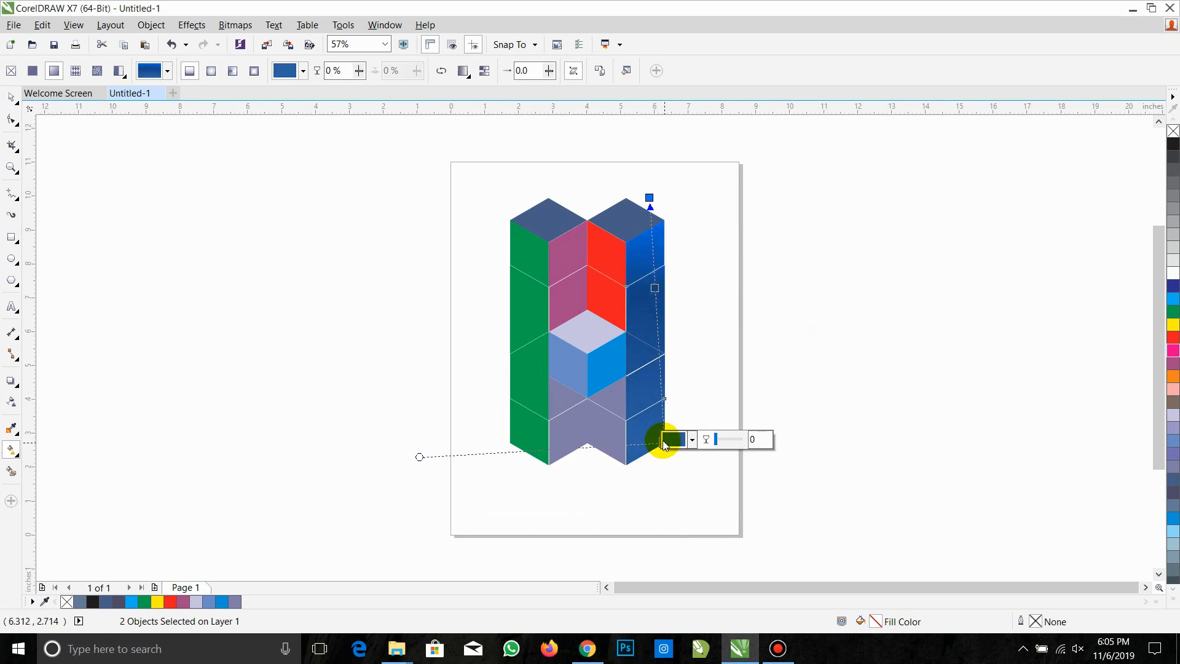
Move the right strip gradient's middle stop lower and recolour its lower end stop cyan (C100 M0 Y0 K0)
drag(654, 288, 657, 319)
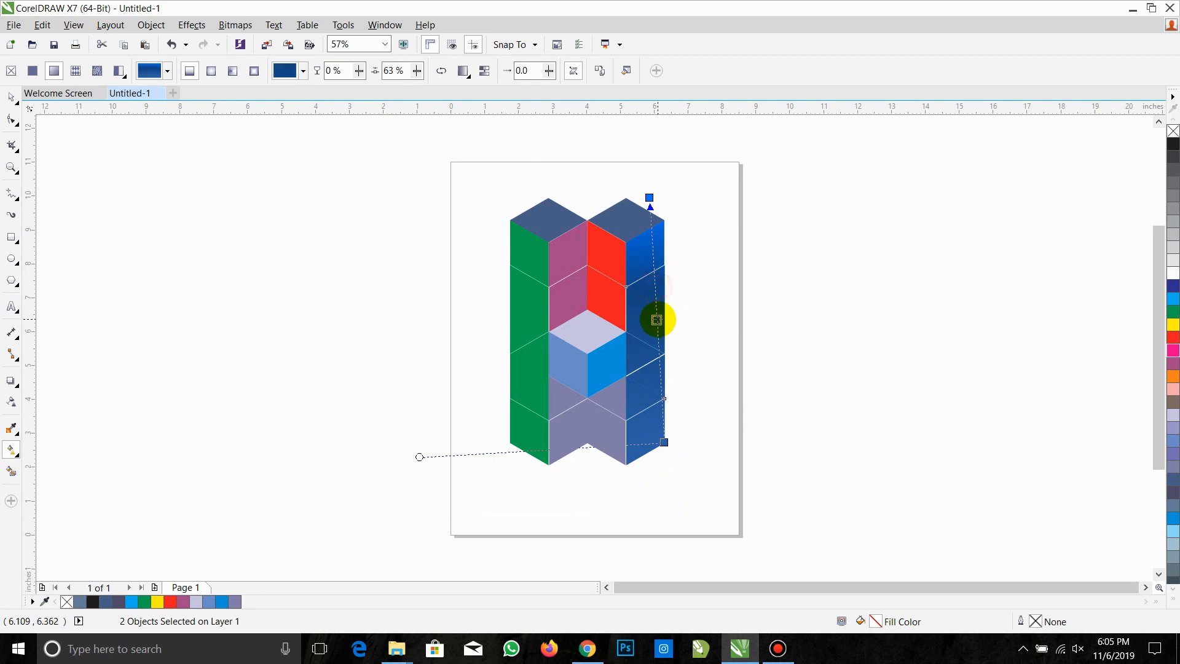
click(663, 443)
click(691, 439)
click(736, 475)
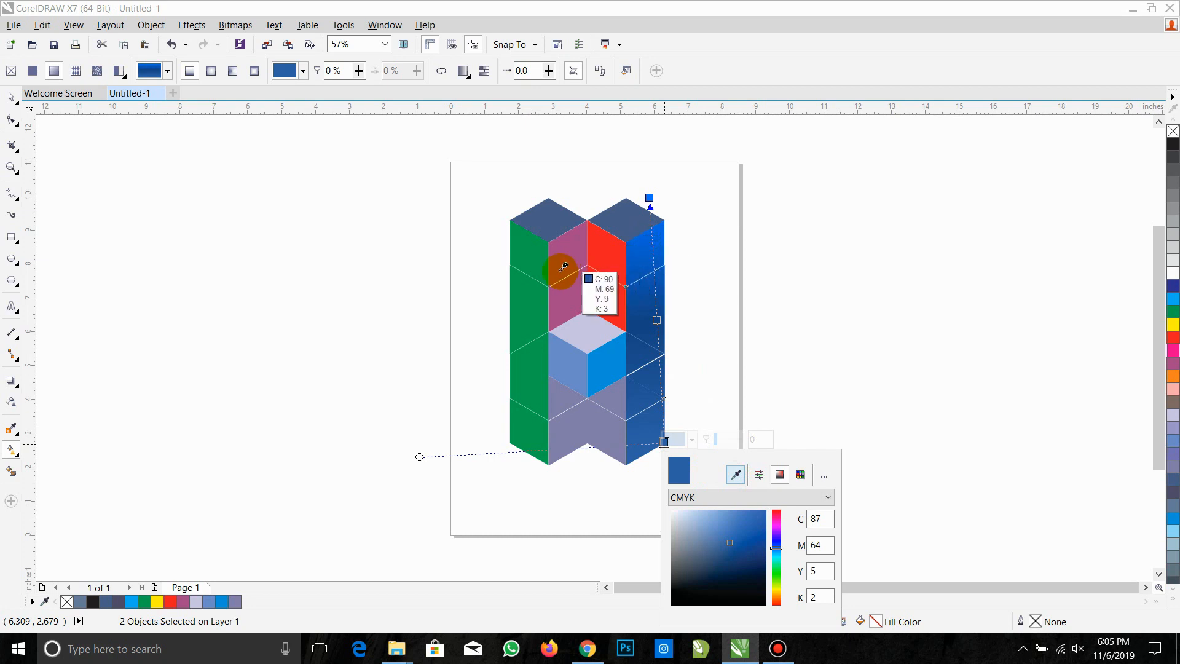
click(1172, 299)
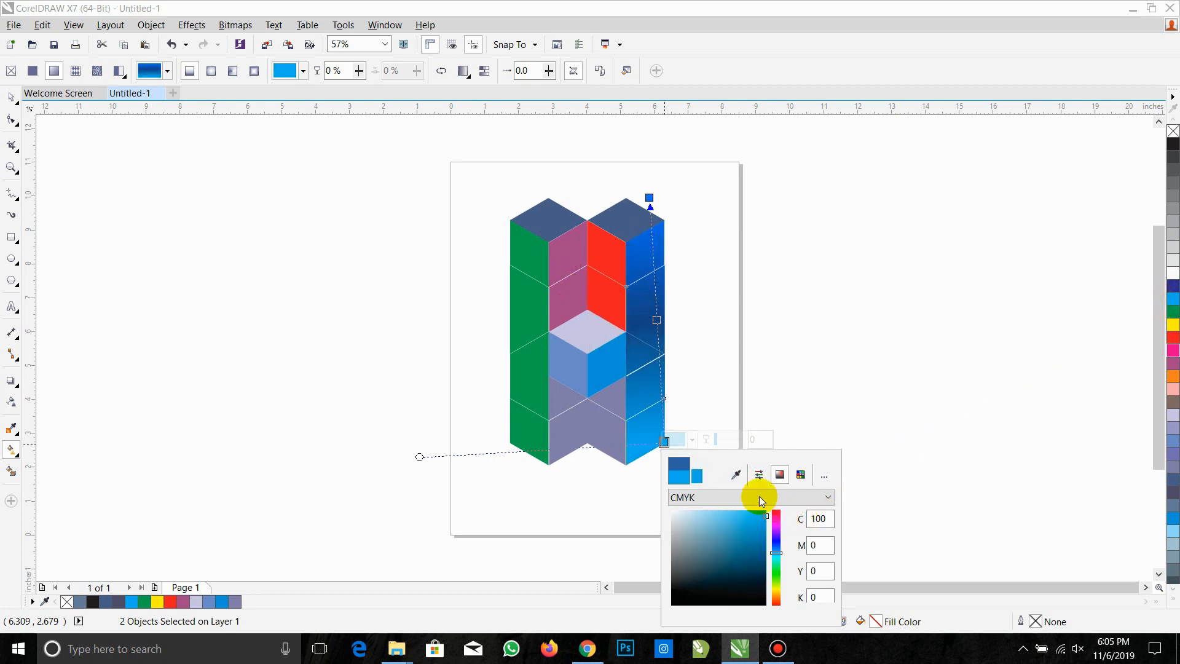
Recolour the upper end stop of the right strip's gradient cyan (C100 M0 Y0 K0)
click(650, 199)
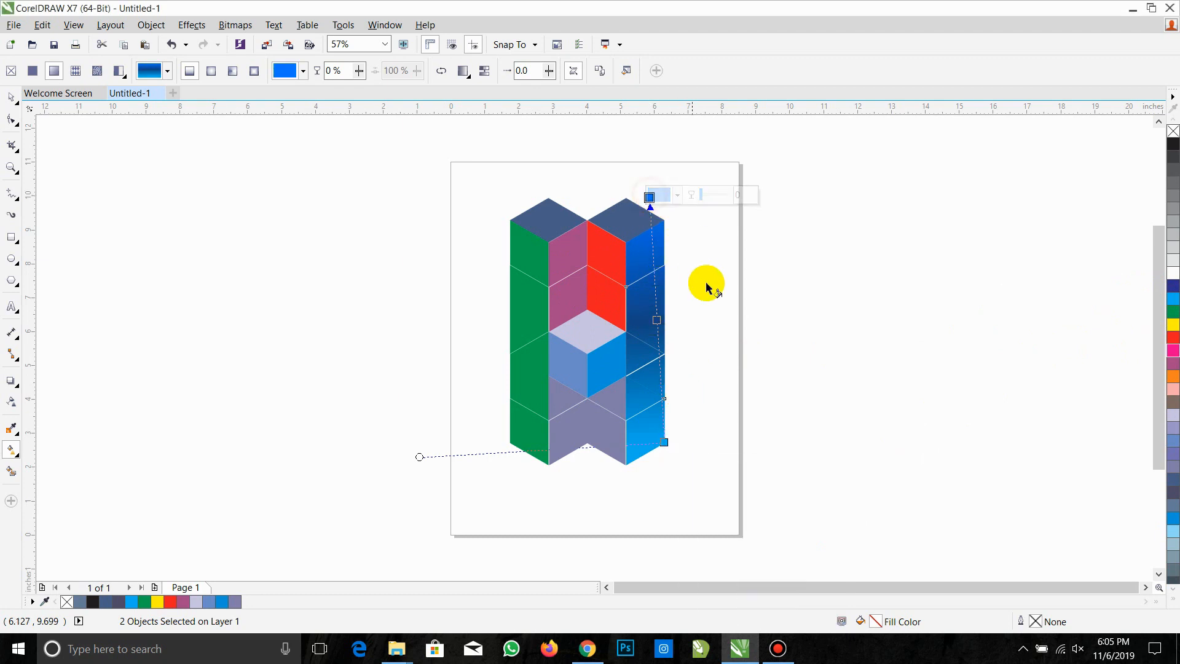
click(668, 196)
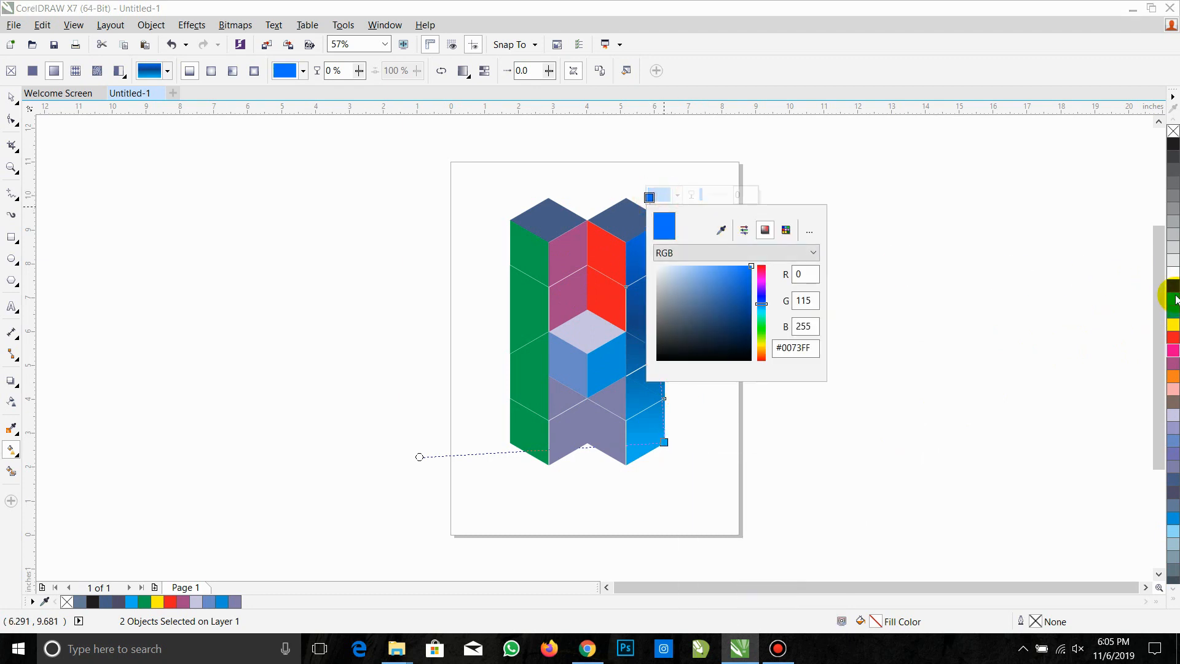
click(720, 231)
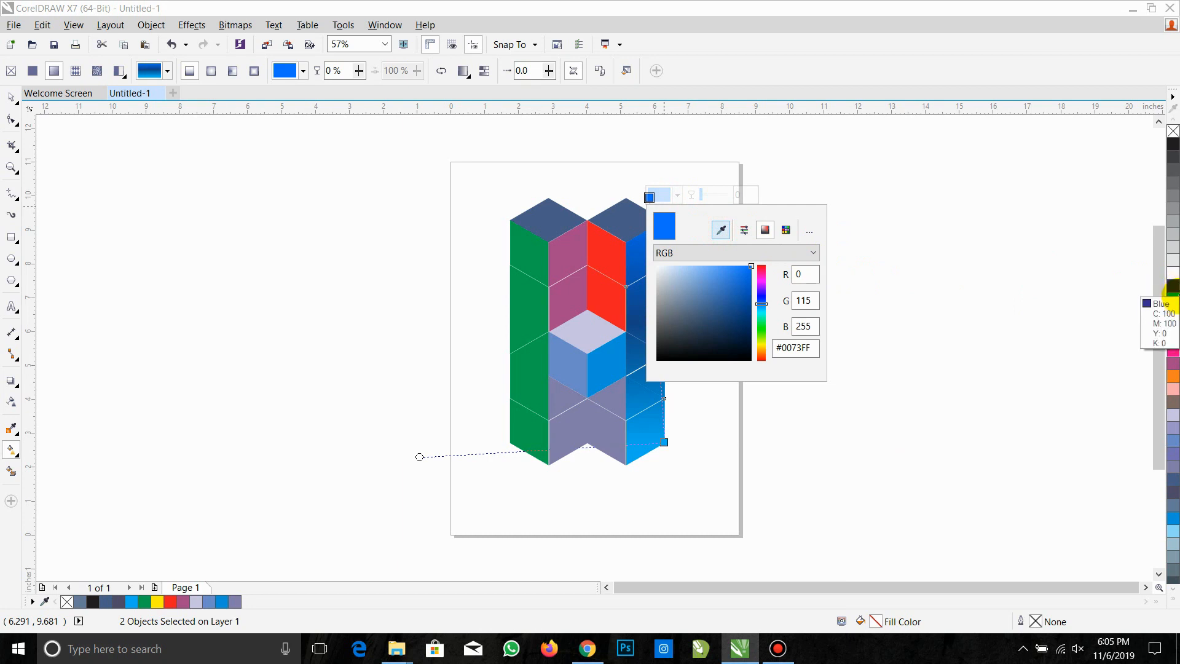
click(1173, 295)
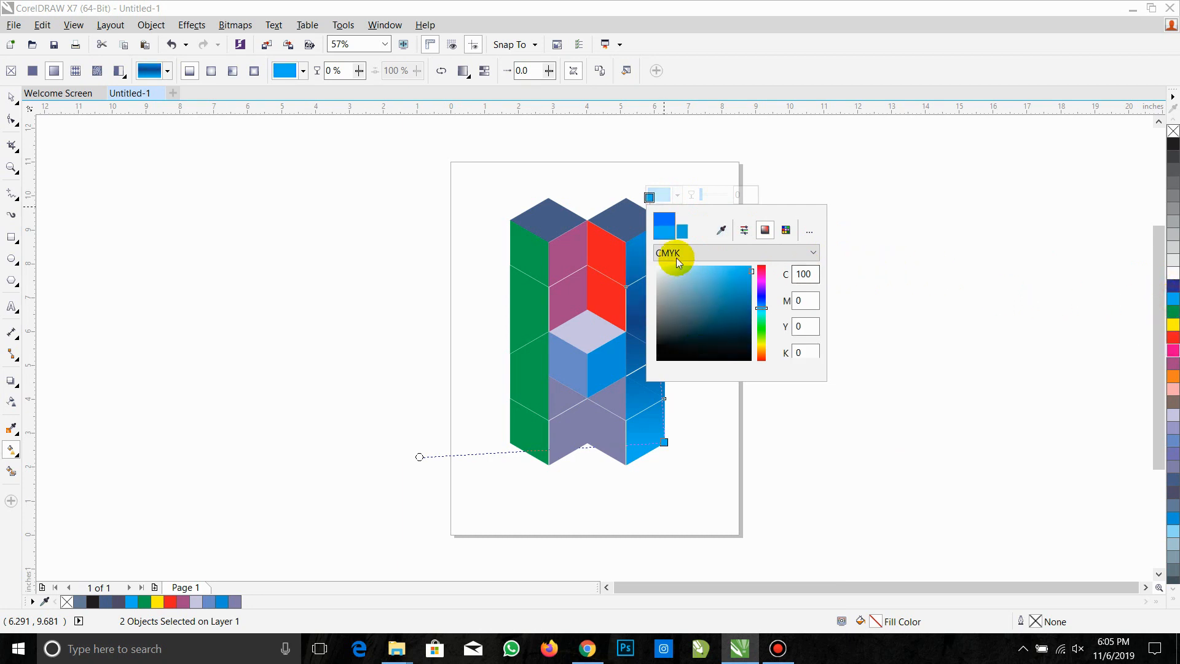
click(956, 293)
Shift the right strip gradient's dark middle stop slightly lower, to 46%, and deselect the strip
click(657, 320)
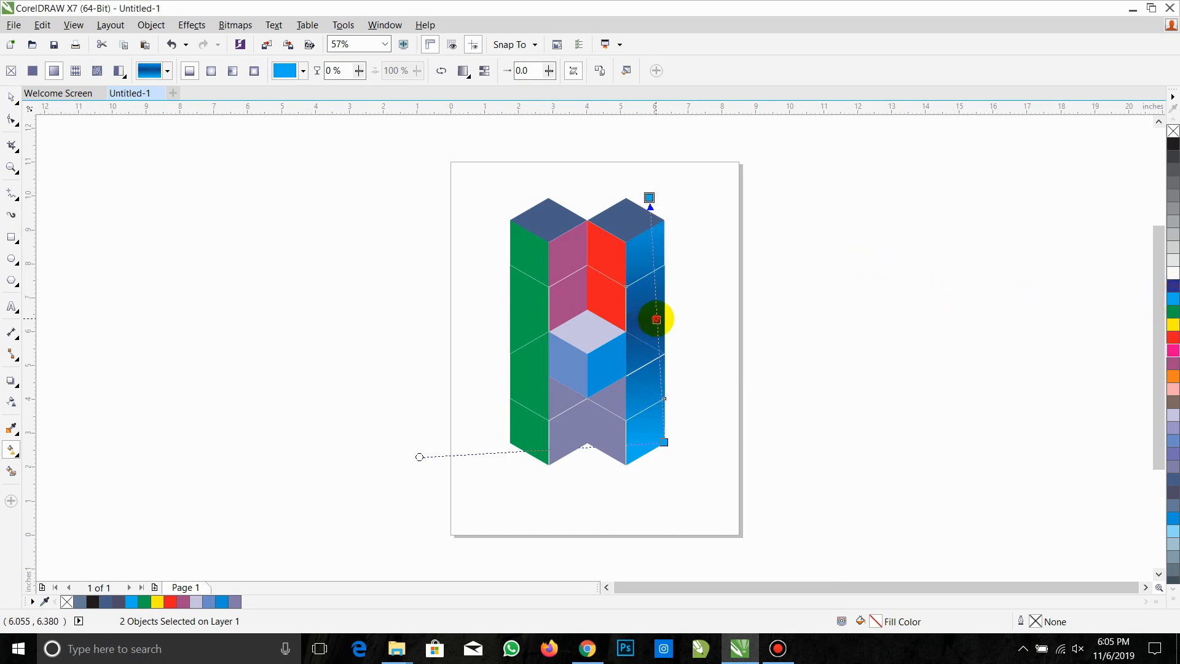
drag(656, 320, 656, 332)
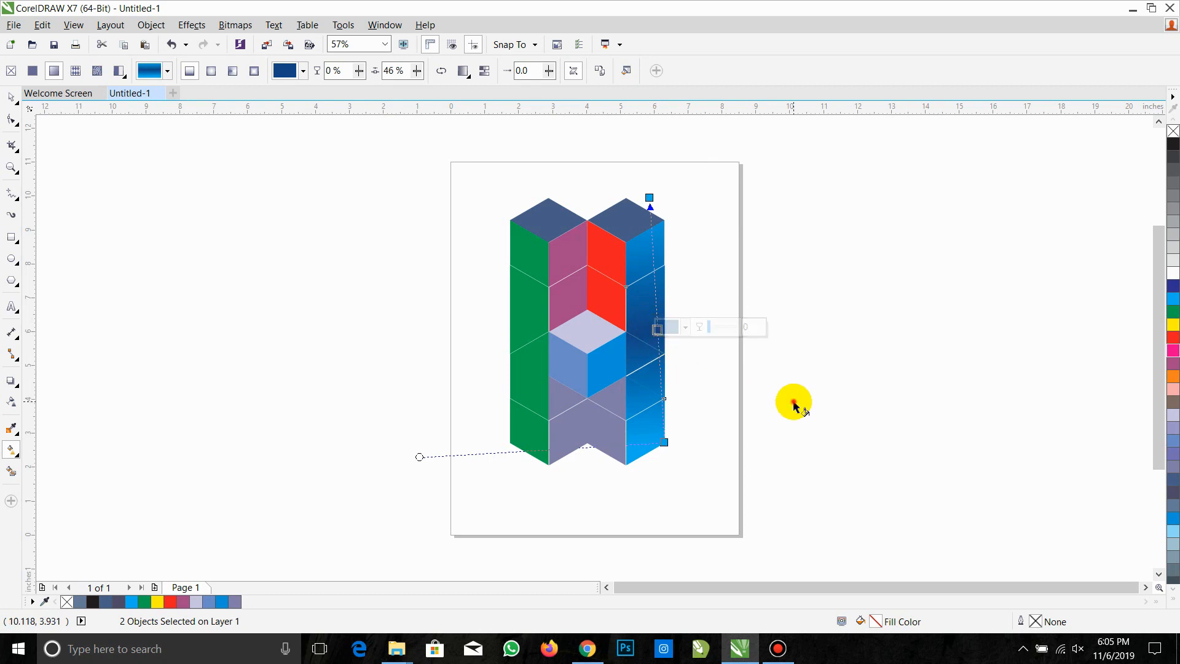
click(689, 393)
click(534, 493)
Apply a vertical linear gradient to the green left strip, extending from below its lower end to above its upper end
click(539, 364)
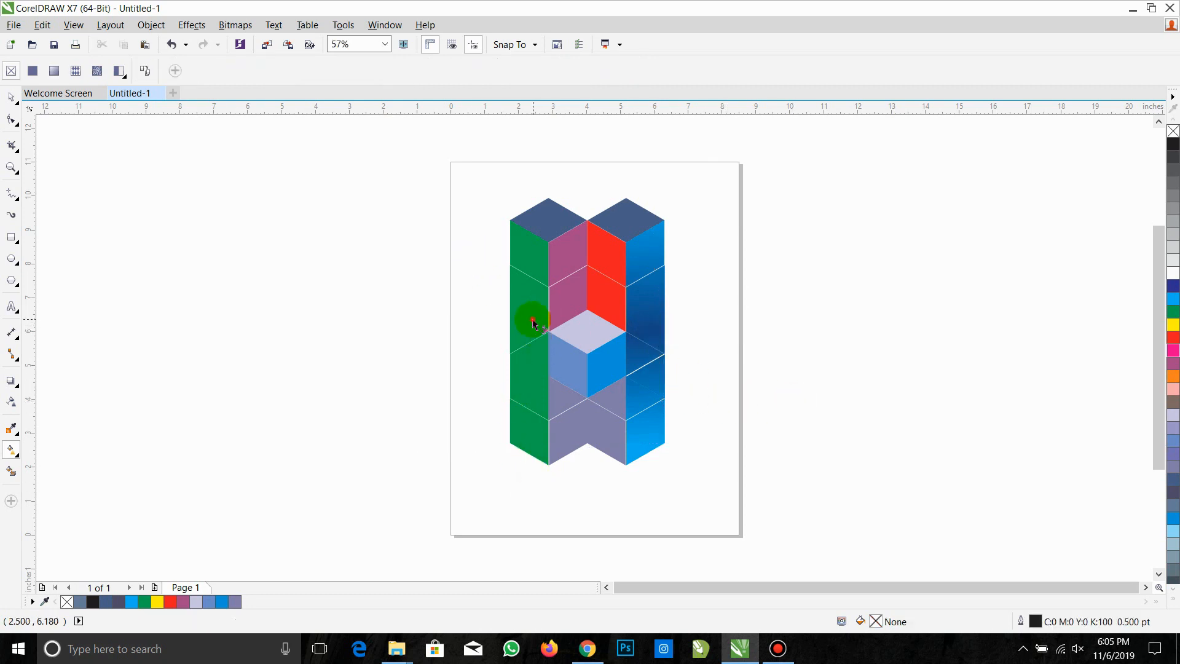
click(10, 99)
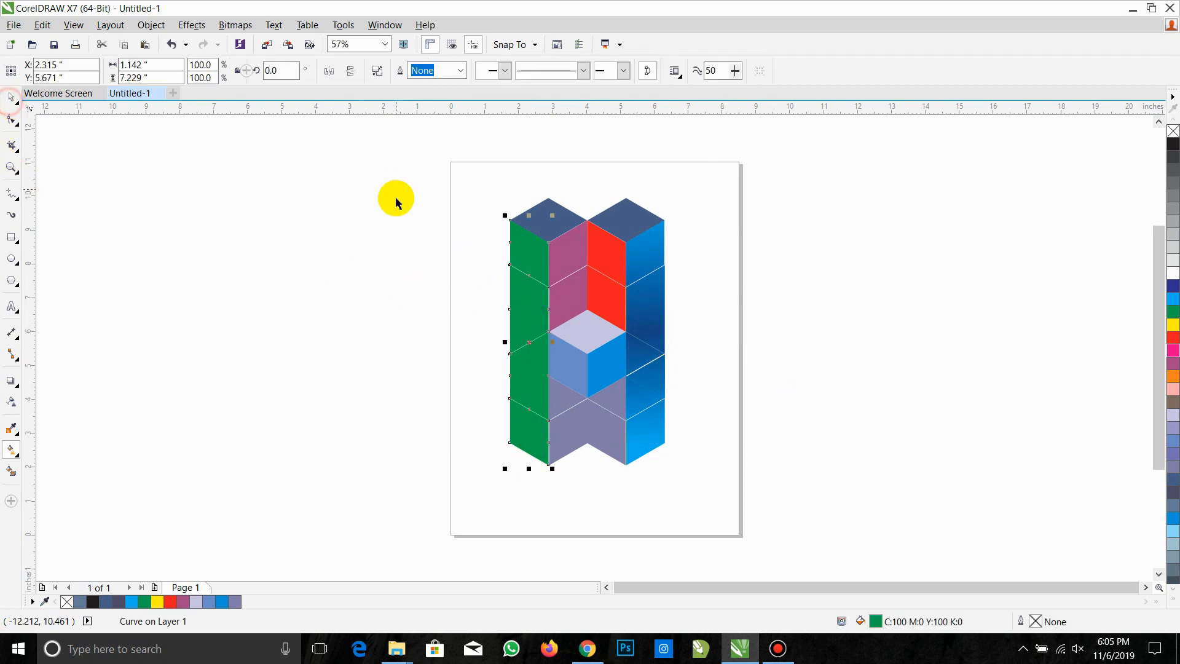
drag(440, 203, 552, 507)
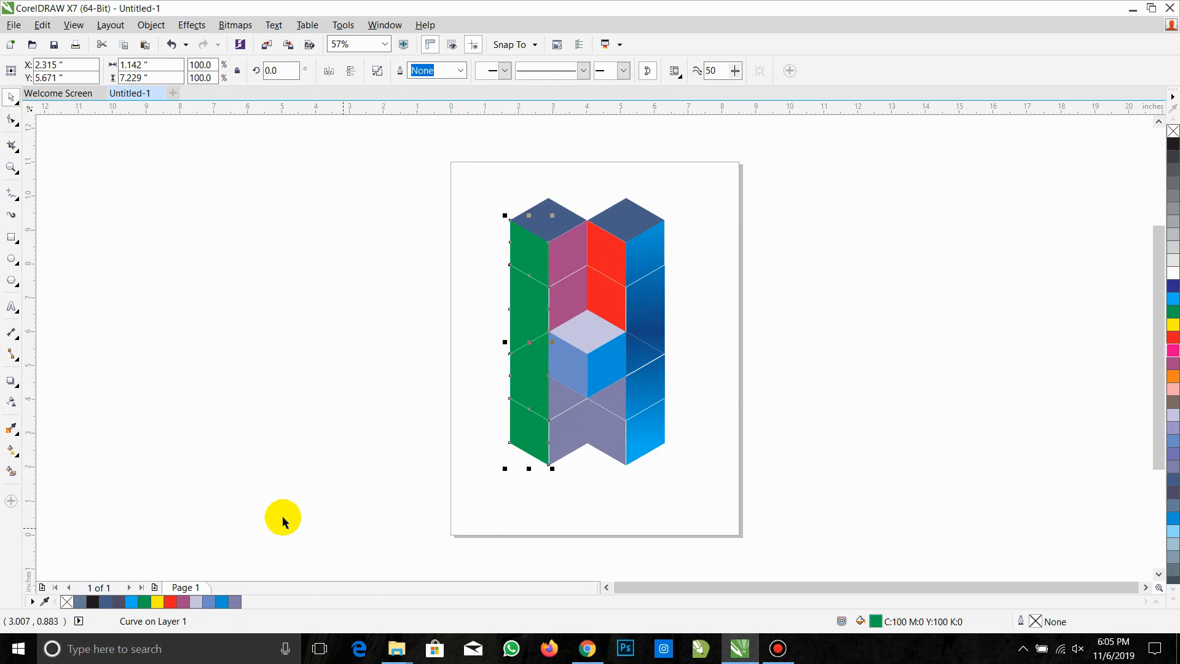
click(12, 471)
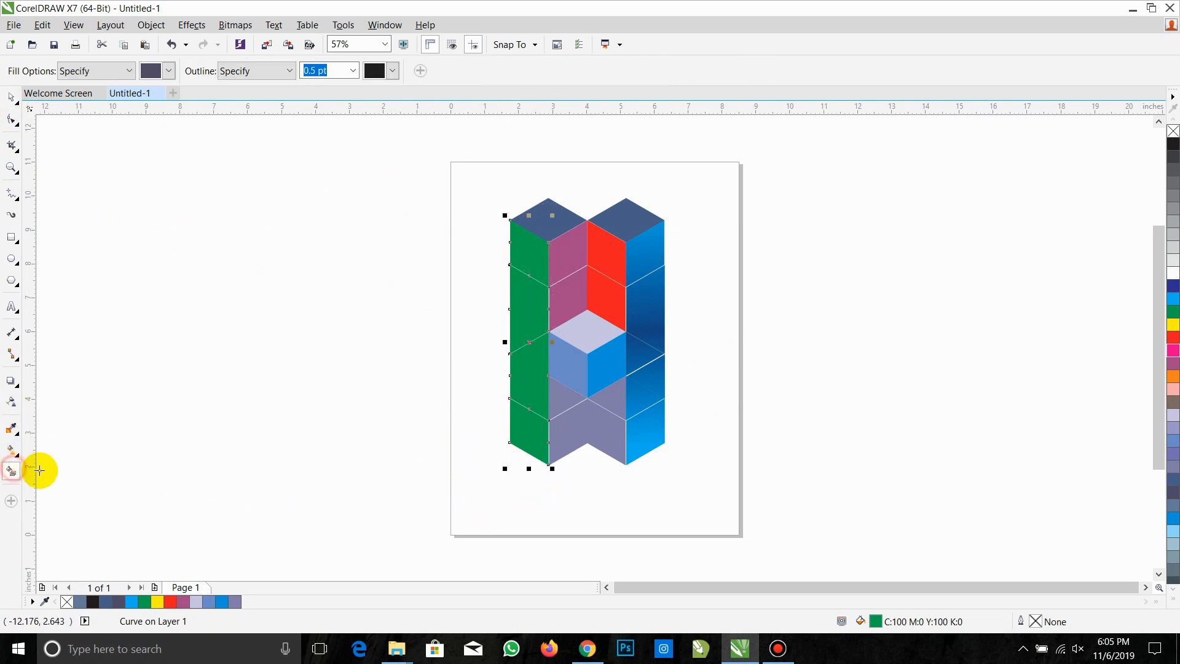
click(12, 453)
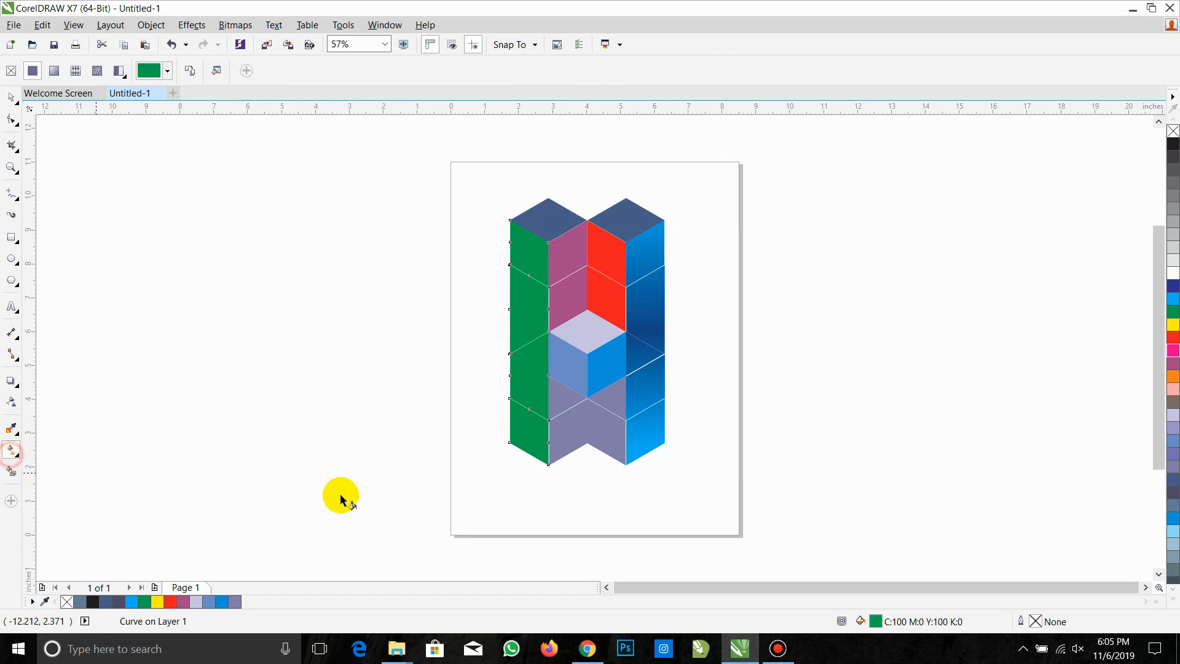
drag(528, 194, 541, 497)
Recolour the lower end stop of the left strip's gradient from green to cyan
click(528, 494)
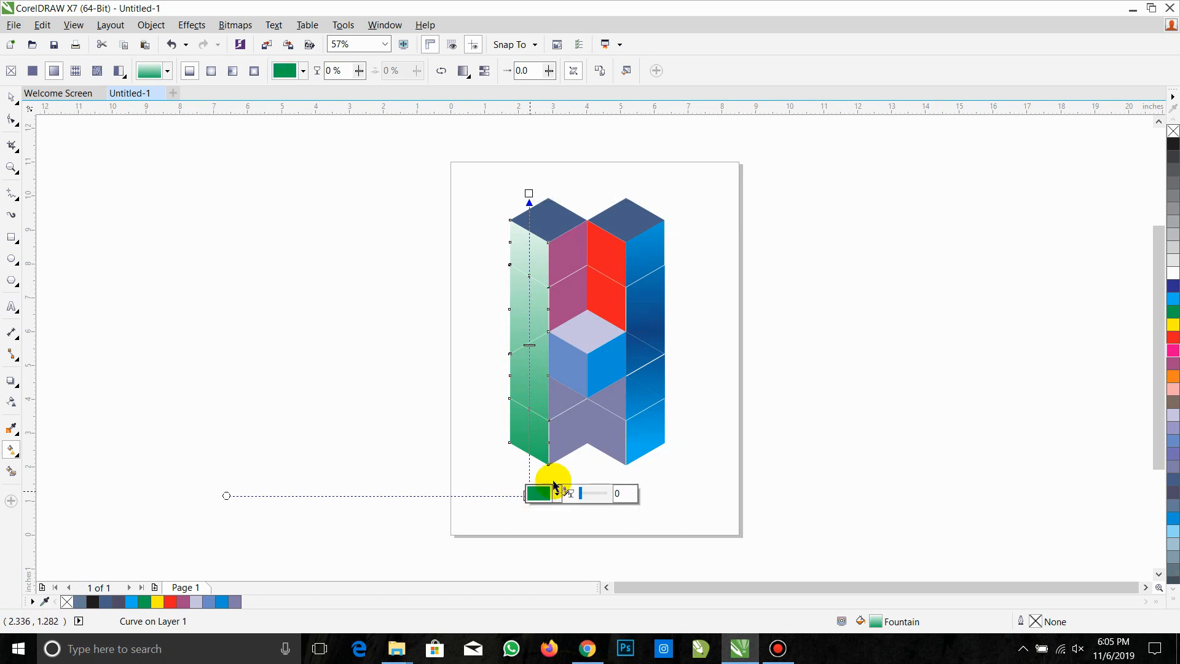
click(538, 495)
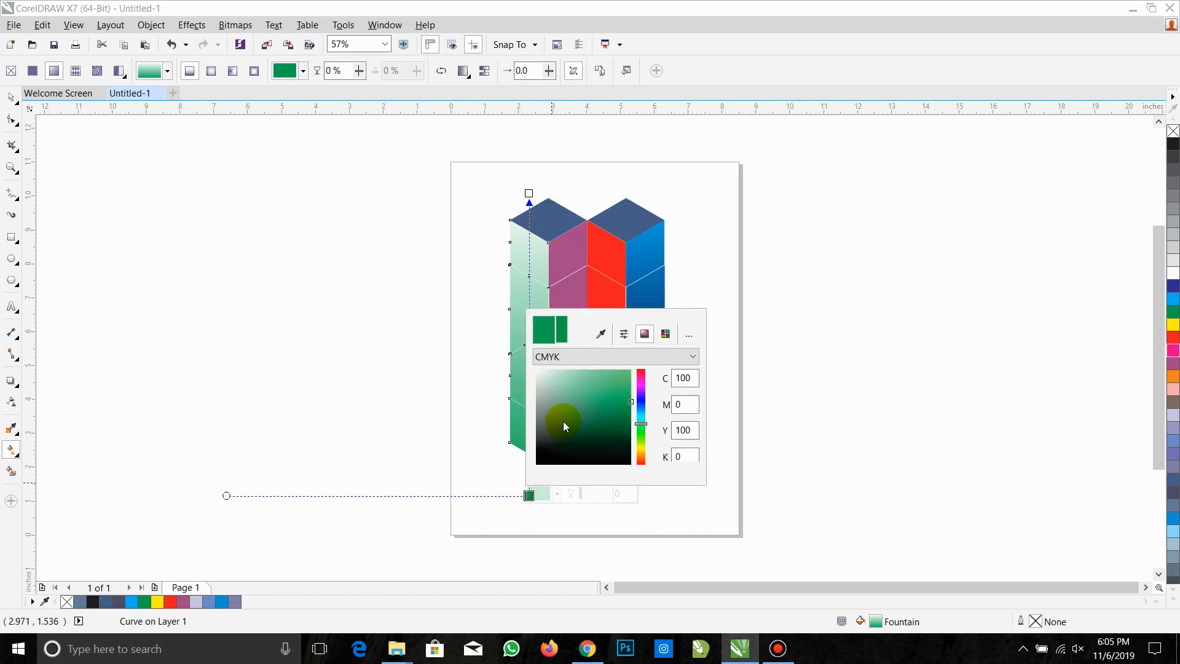
click(600, 334)
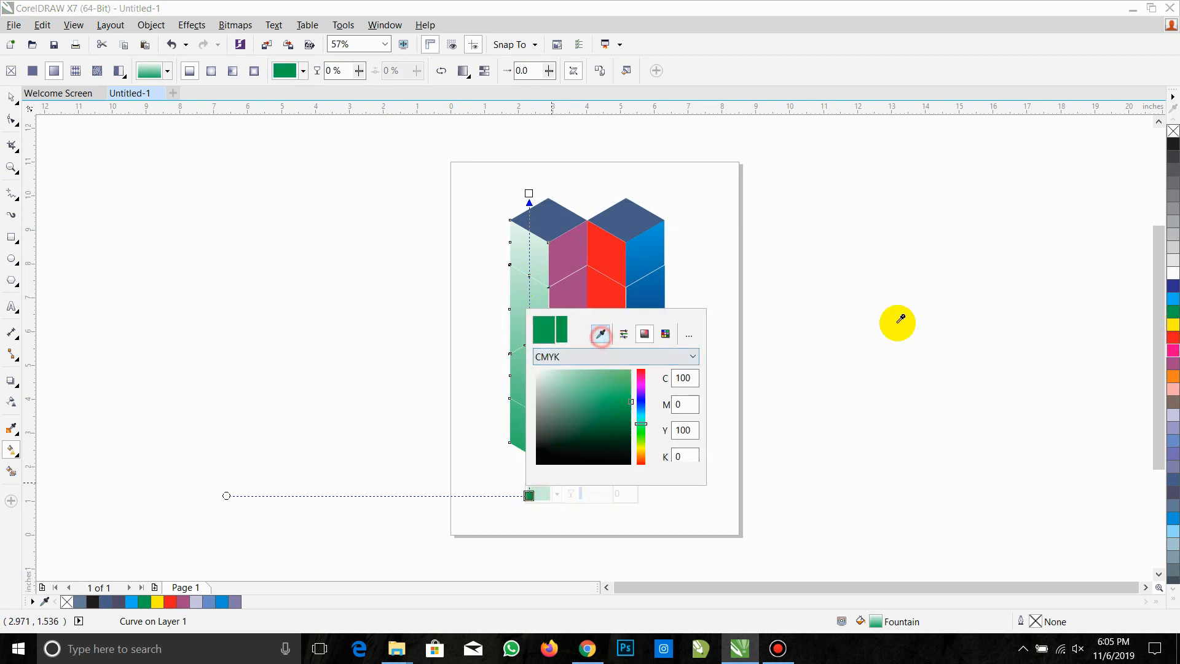
click(1172, 290)
Recolour the white upper end stop of the left strip's gradient cyan (C100 M0 Y0 K0)
click(527, 195)
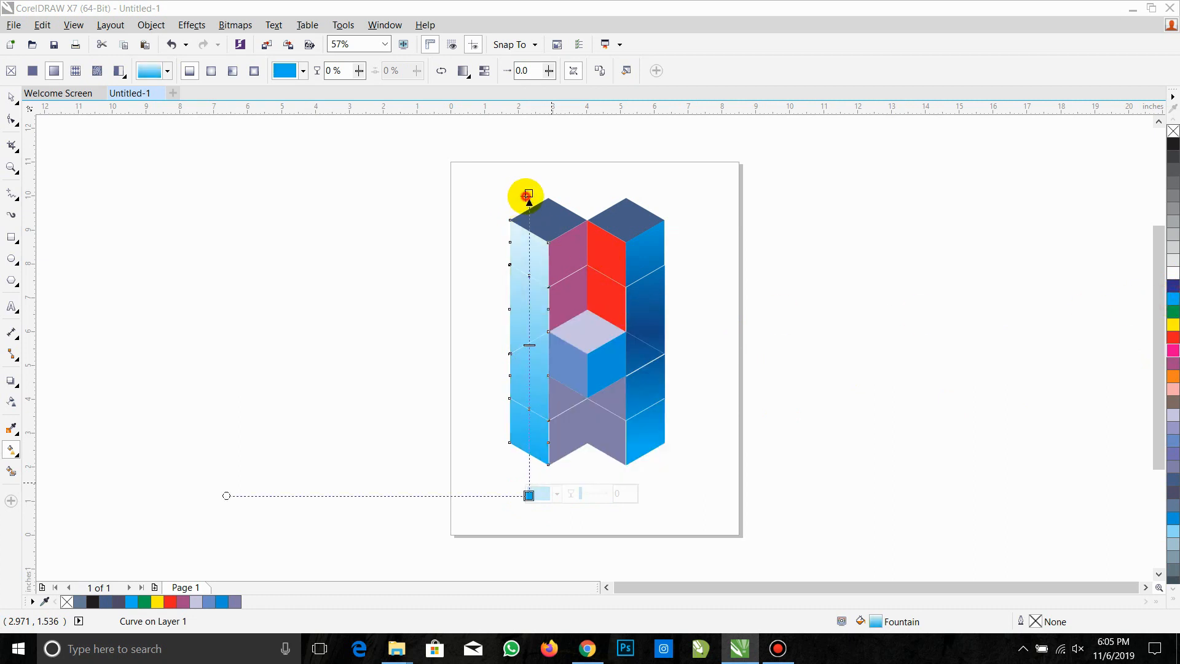
click(528, 193)
click(541, 191)
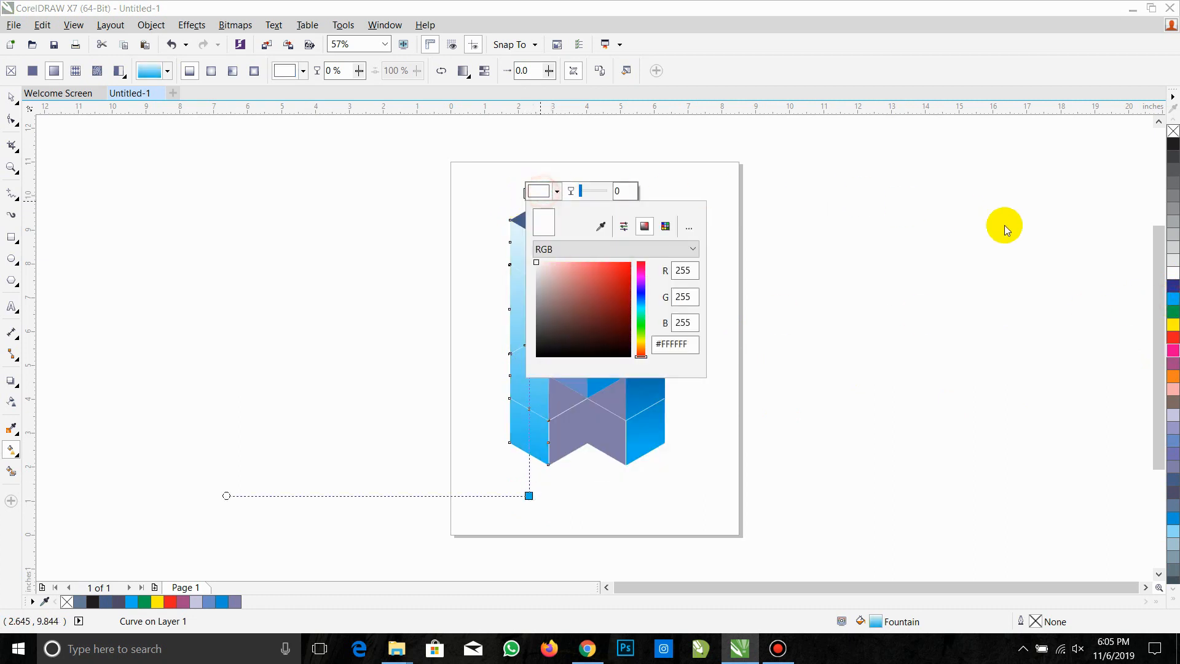
click(601, 226)
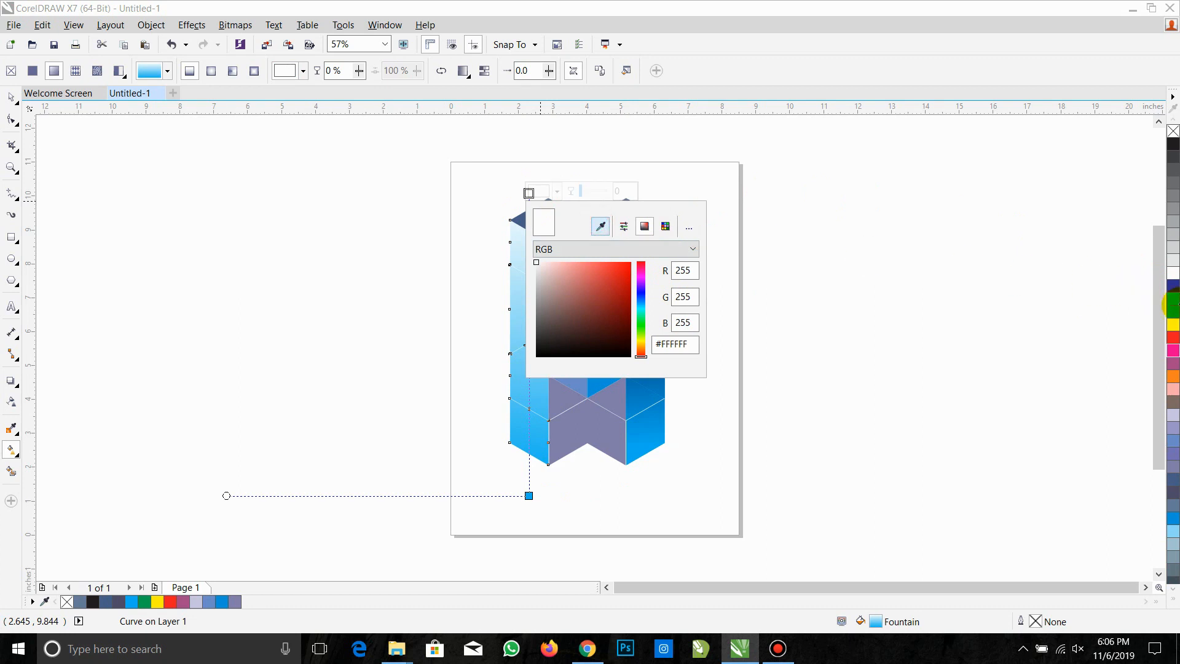
click(1167, 295)
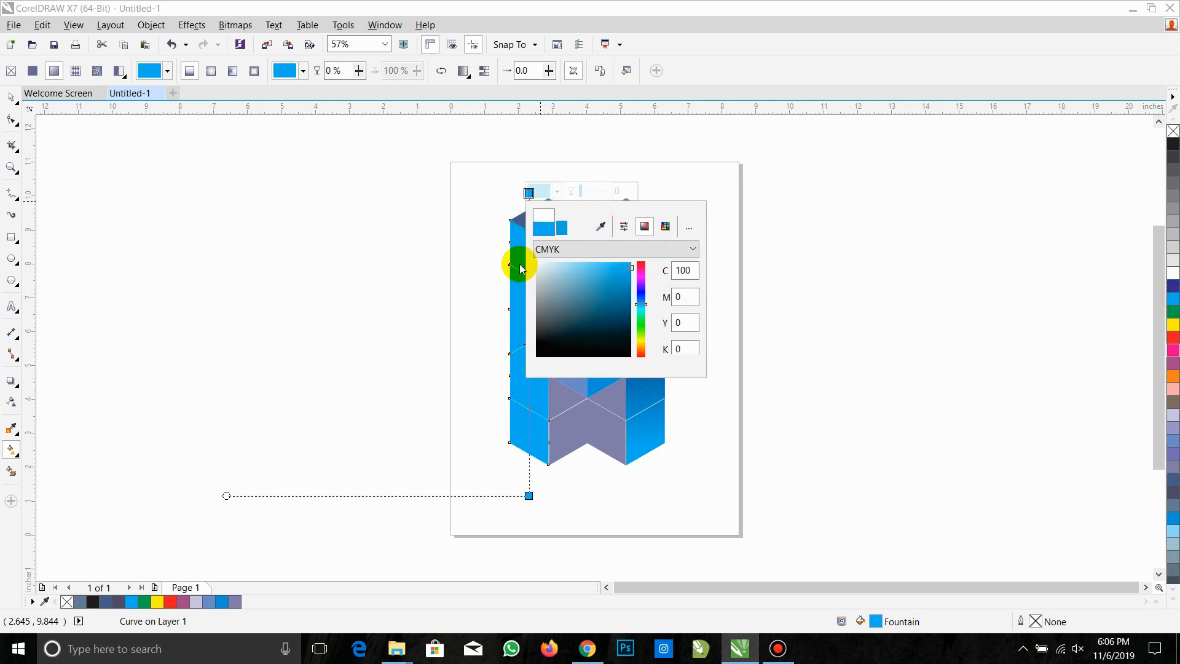
click(848, 414)
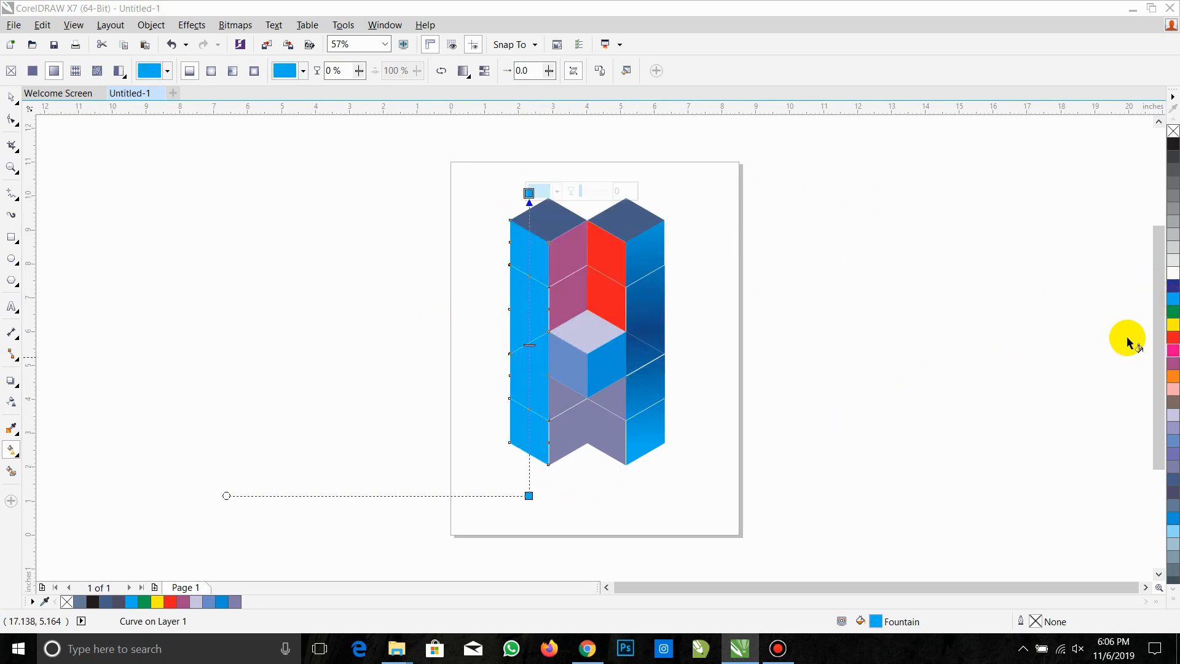
Add a middle stop at 54% to the left strip's gradient and colour it dark blue sampled from the middle of the right strip
click(1171, 300)
drag(862, 331, 529, 333)
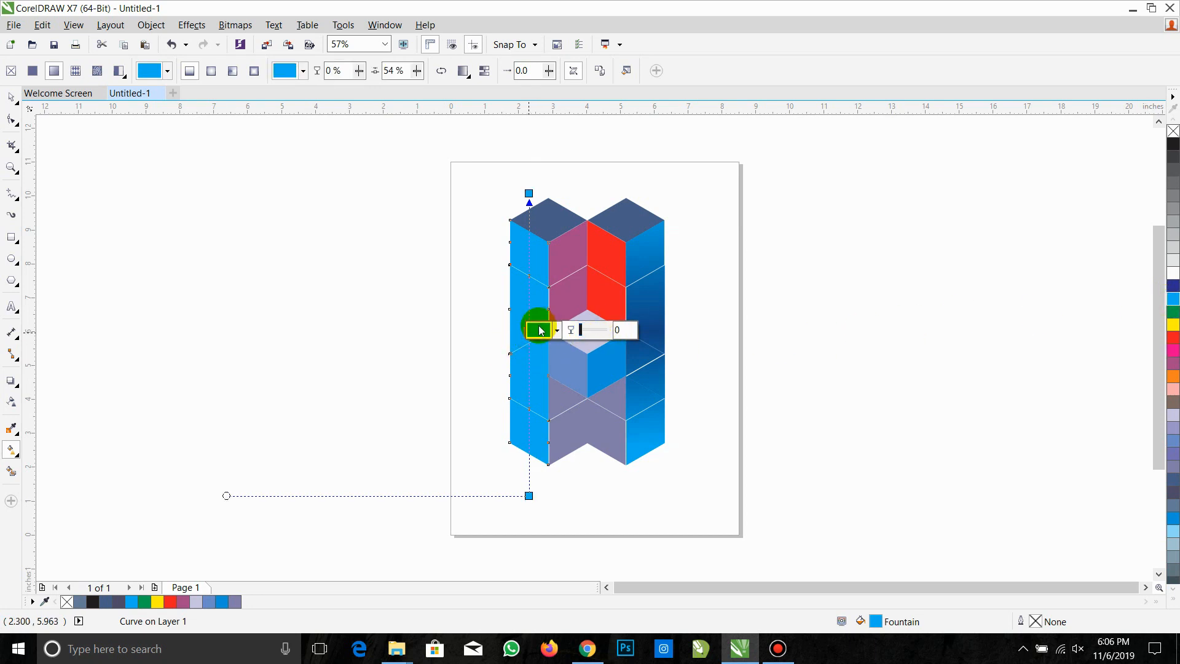
click(556, 330)
click(601, 365)
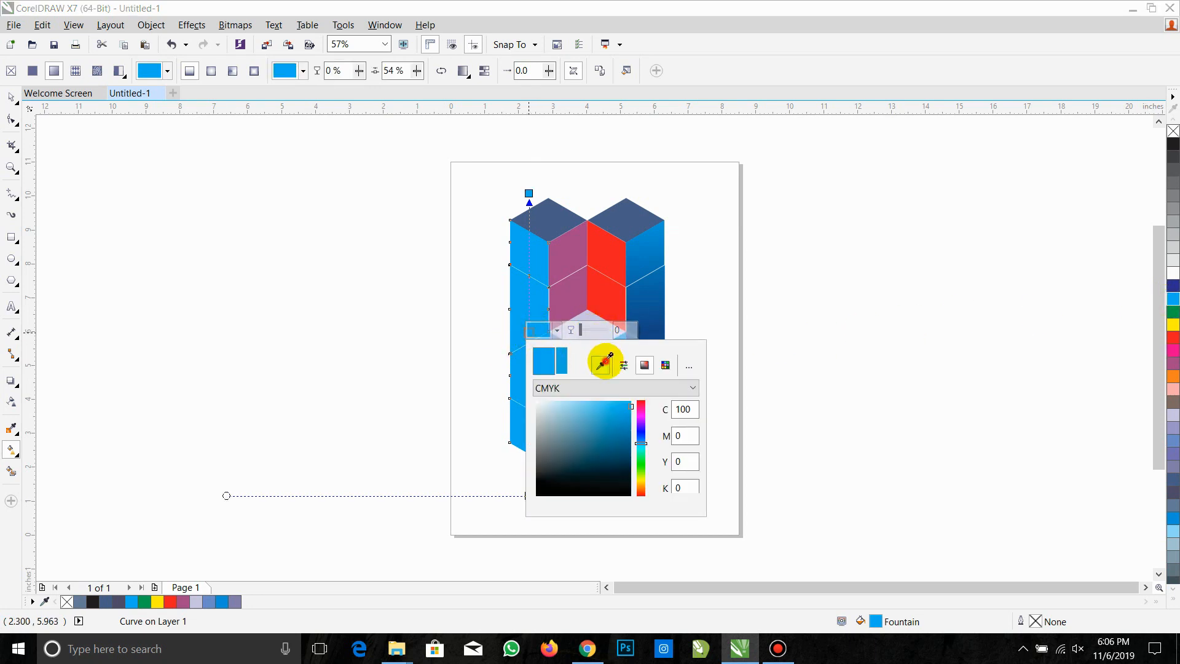
click(661, 329)
click(788, 425)
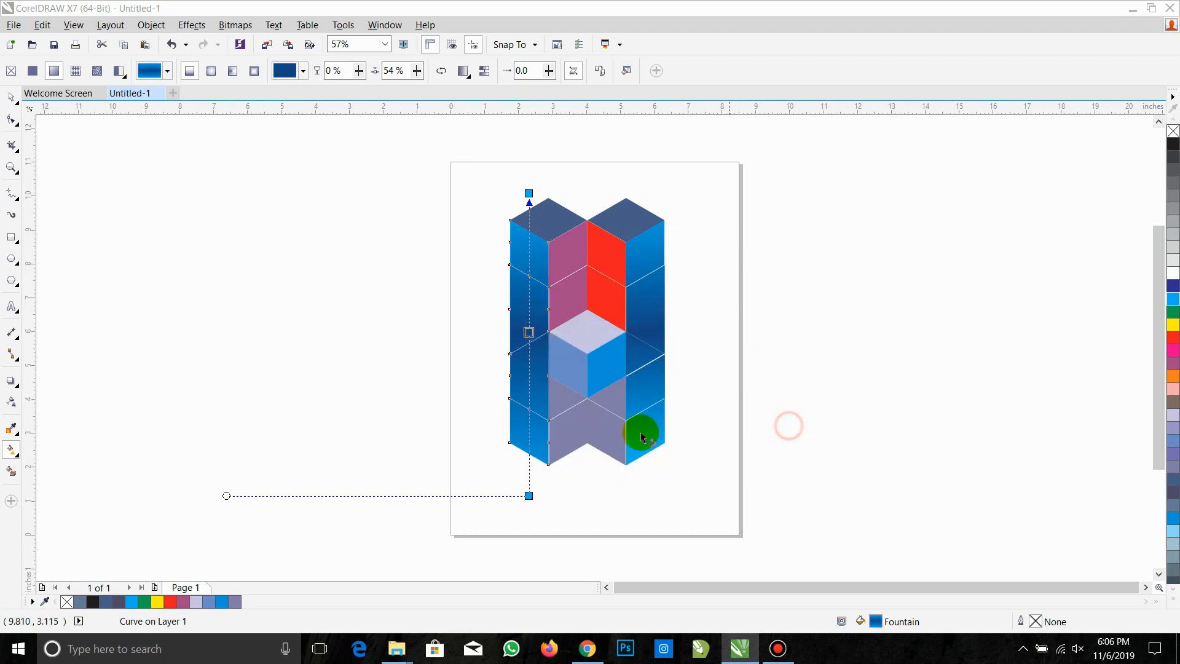
click(237, 398)
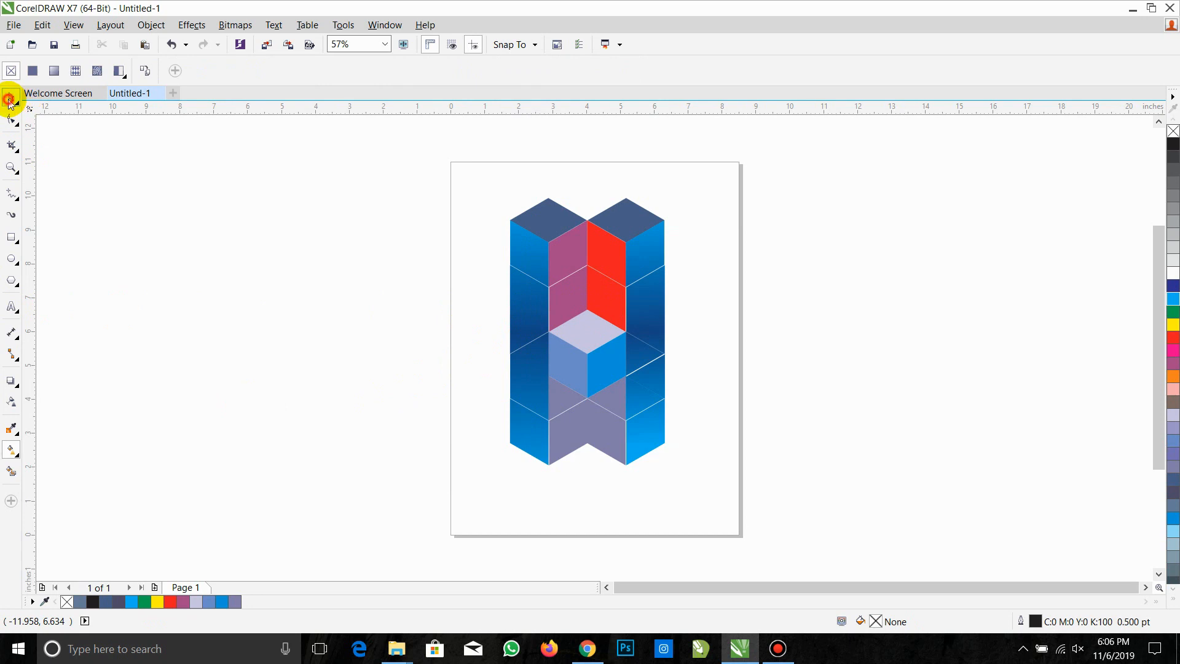
click(9, 98)
drag(595, 240, 599, 260)
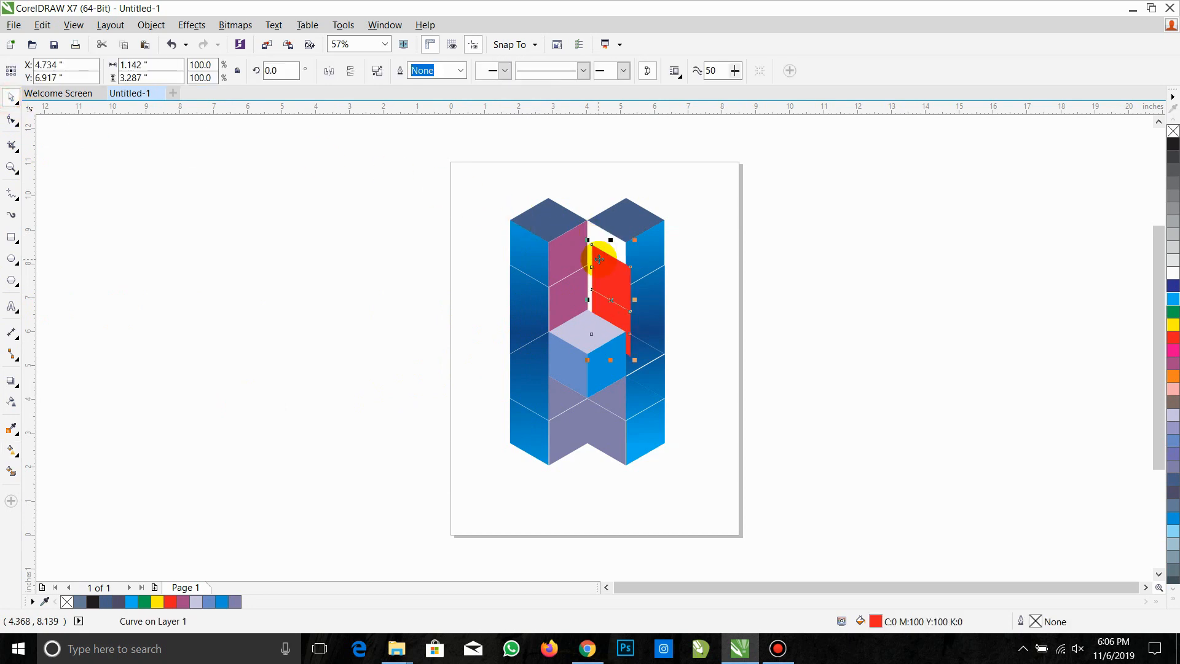
key(ctrl+z)
click(676, 261)
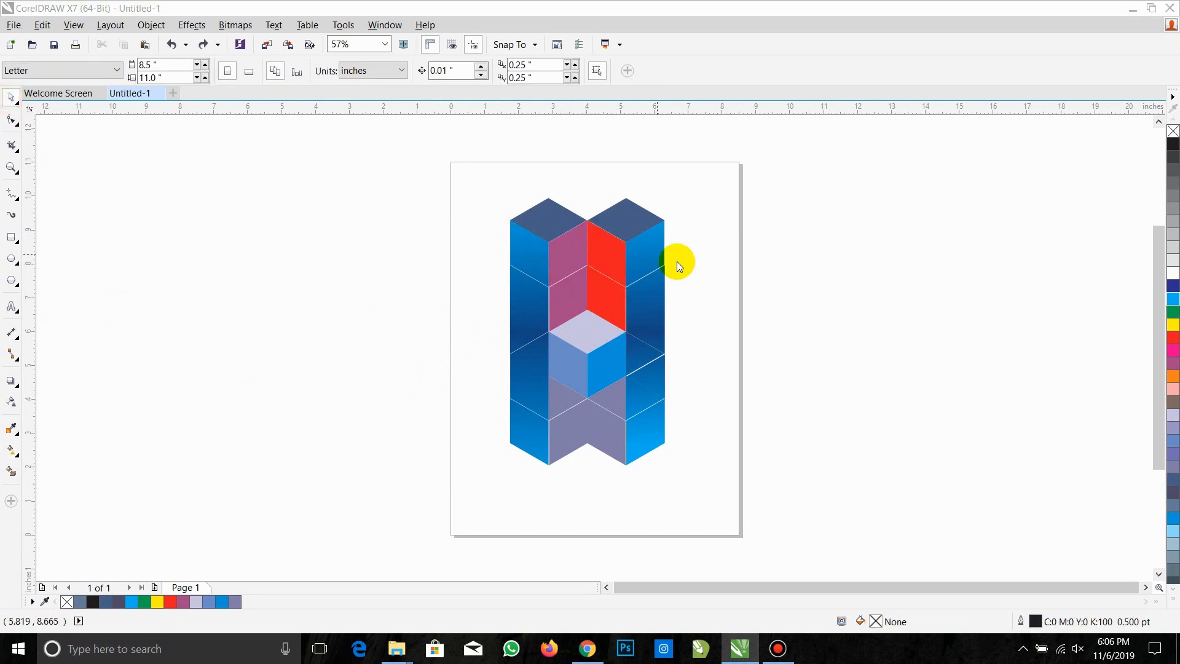
click(737, 205)
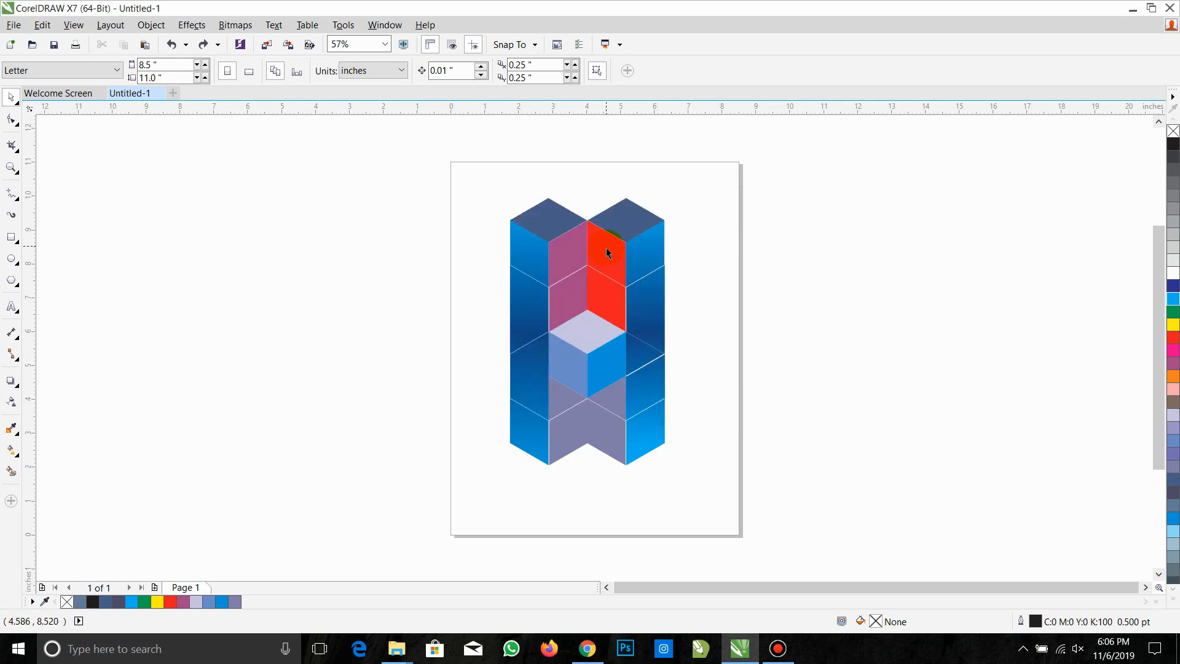
Apply a vertical linear gradient to the red inner face, running from its lower end up to its upper end
click(601, 245)
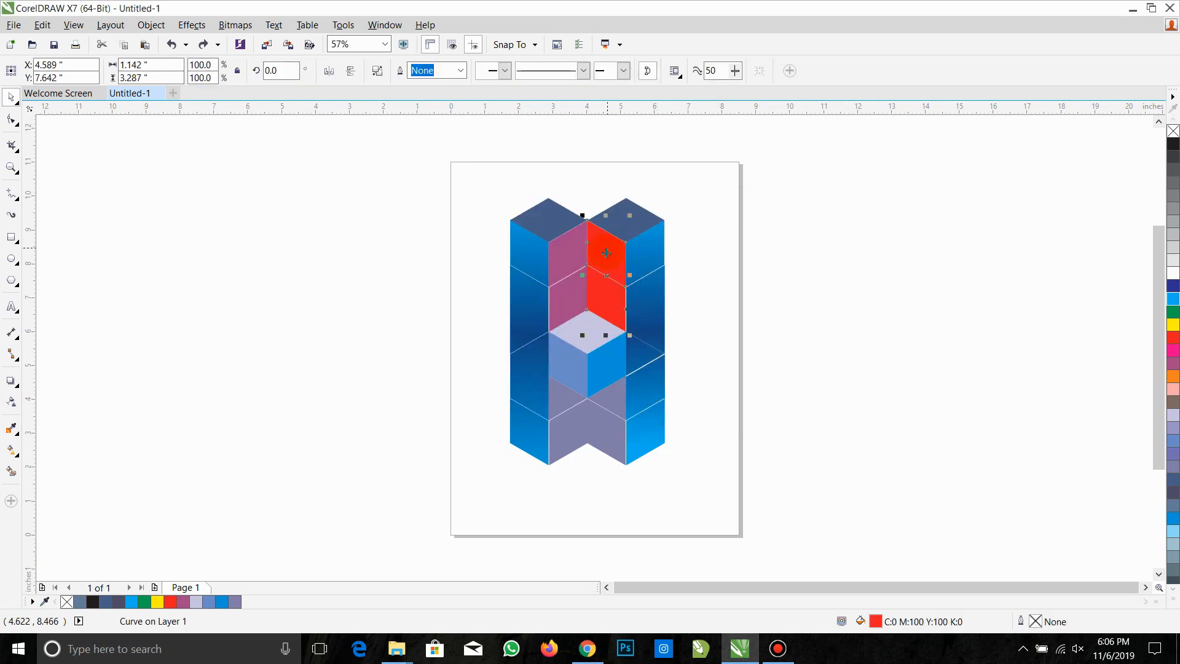
click(11, 458)
drag(605, 333, 607, 223)
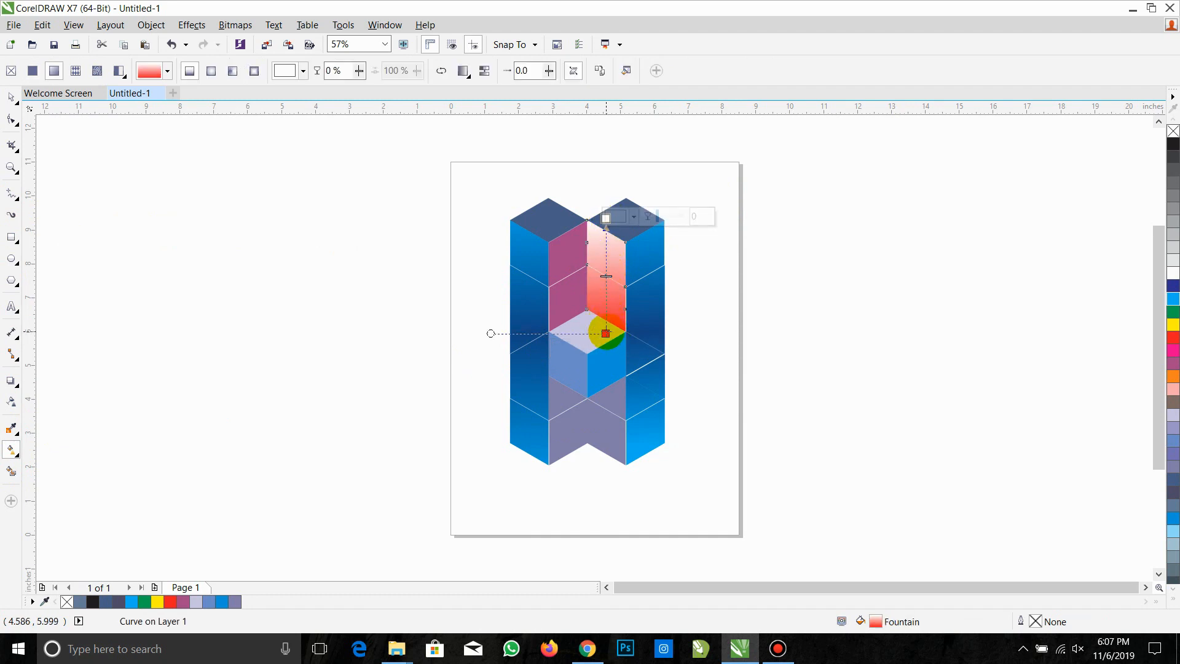
Change the lower colour node of the inner right face's gradient from red to black
click(605, 333)
click(620, 333)
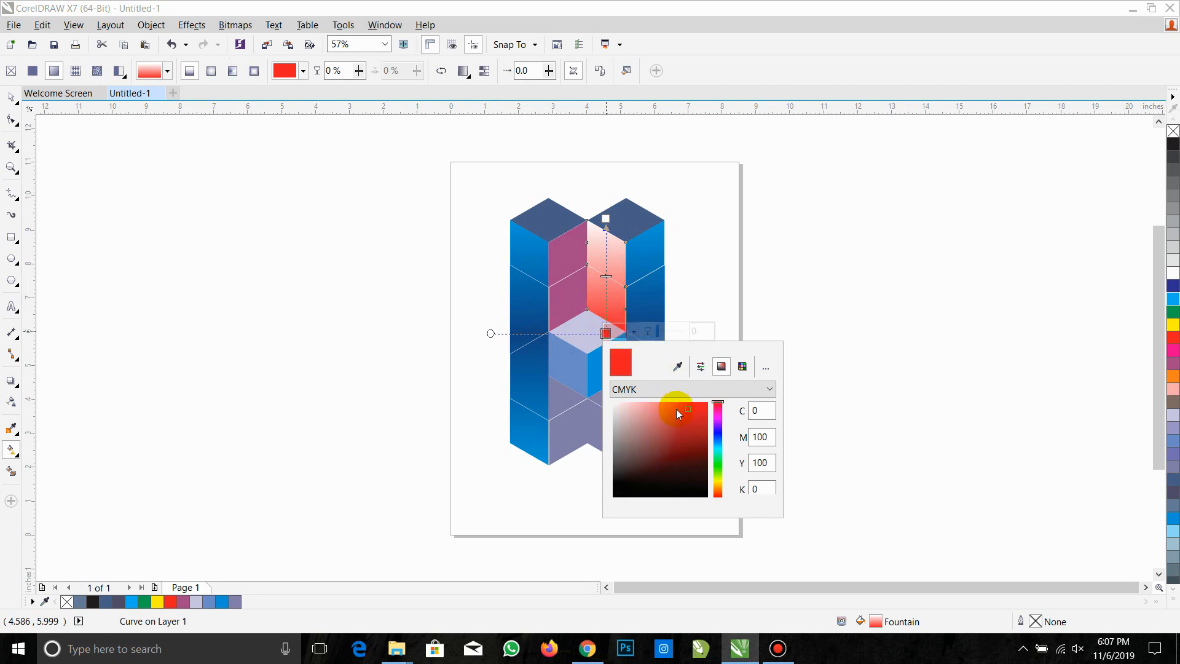
click(716, 494)
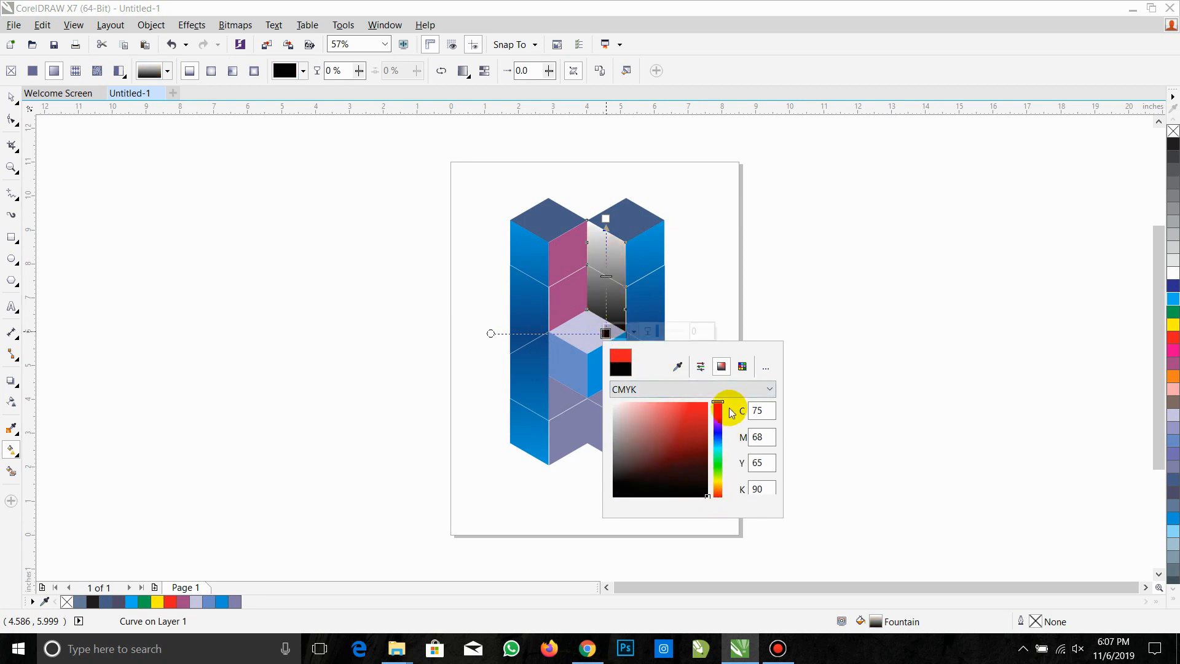
Change the upper white node of the inner right face's gradient to black (#000000)
click(601, 219)
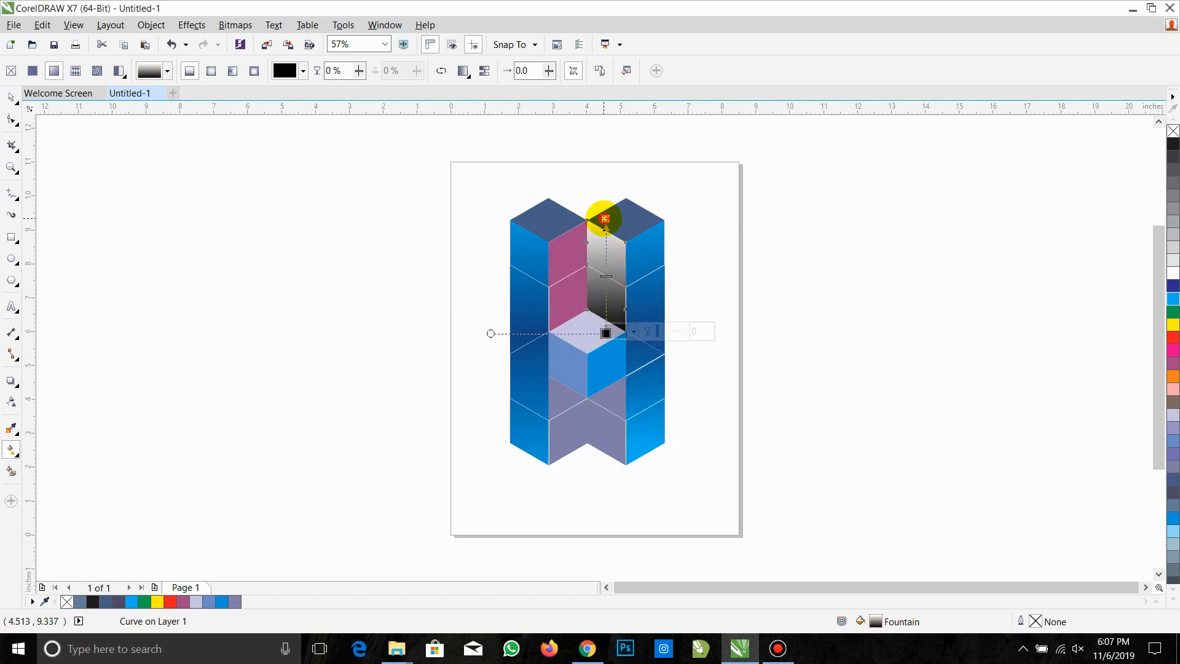
click(604, 218)
click(623, 218)
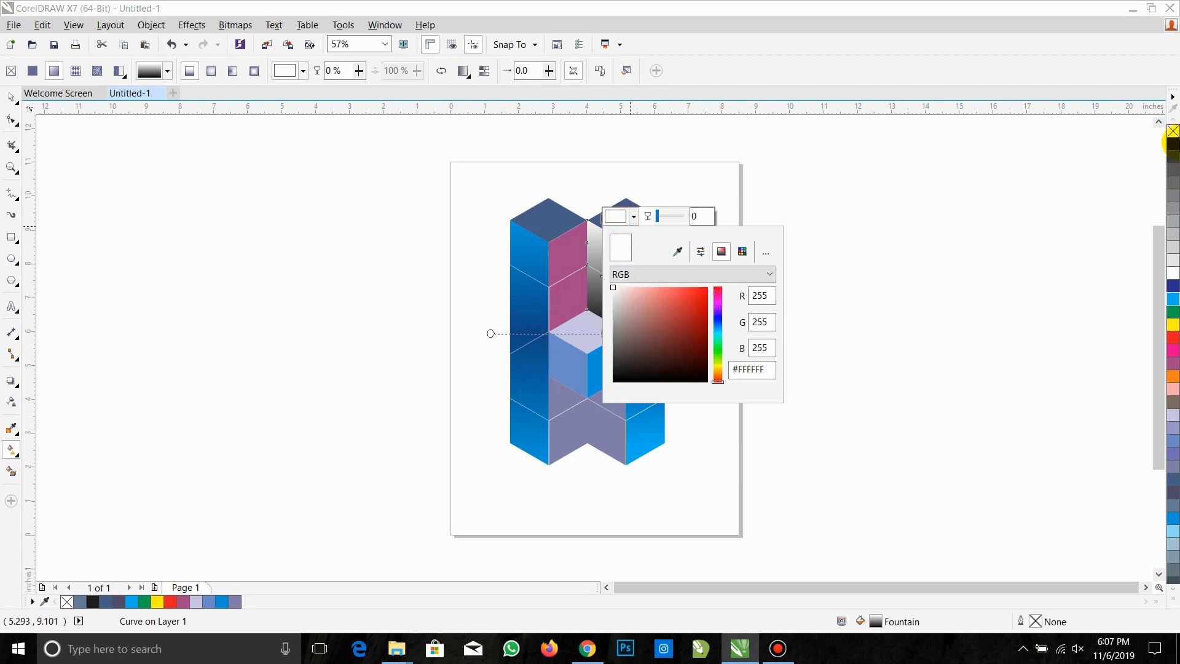
click(677, 252)
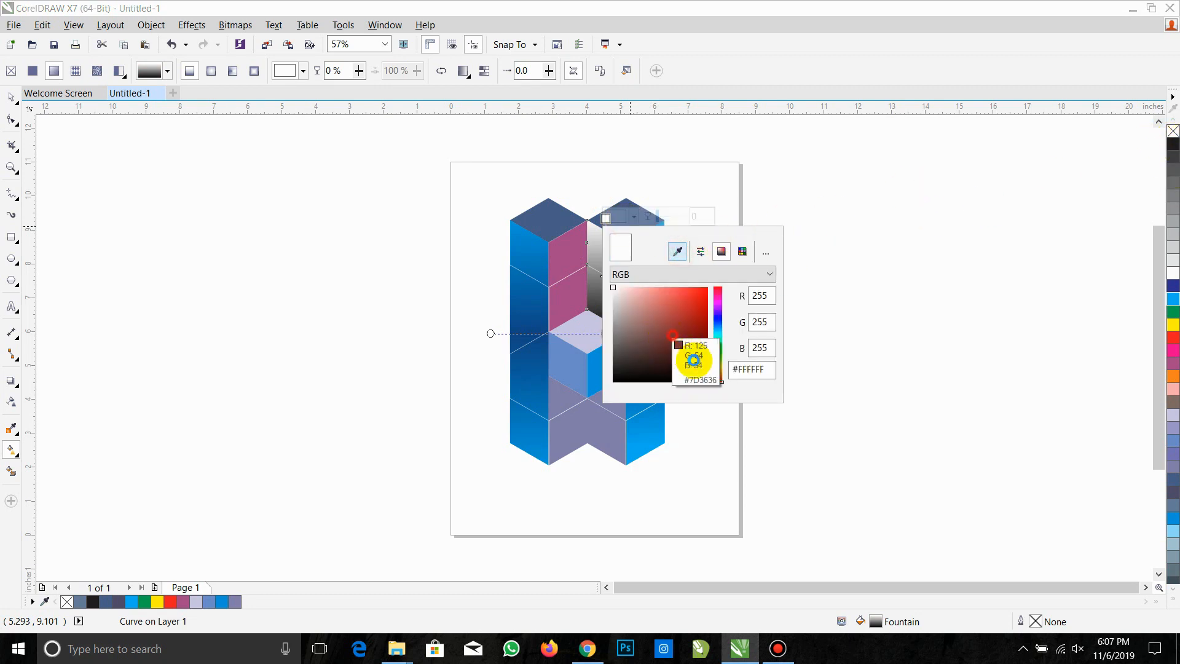
click(693, 360)
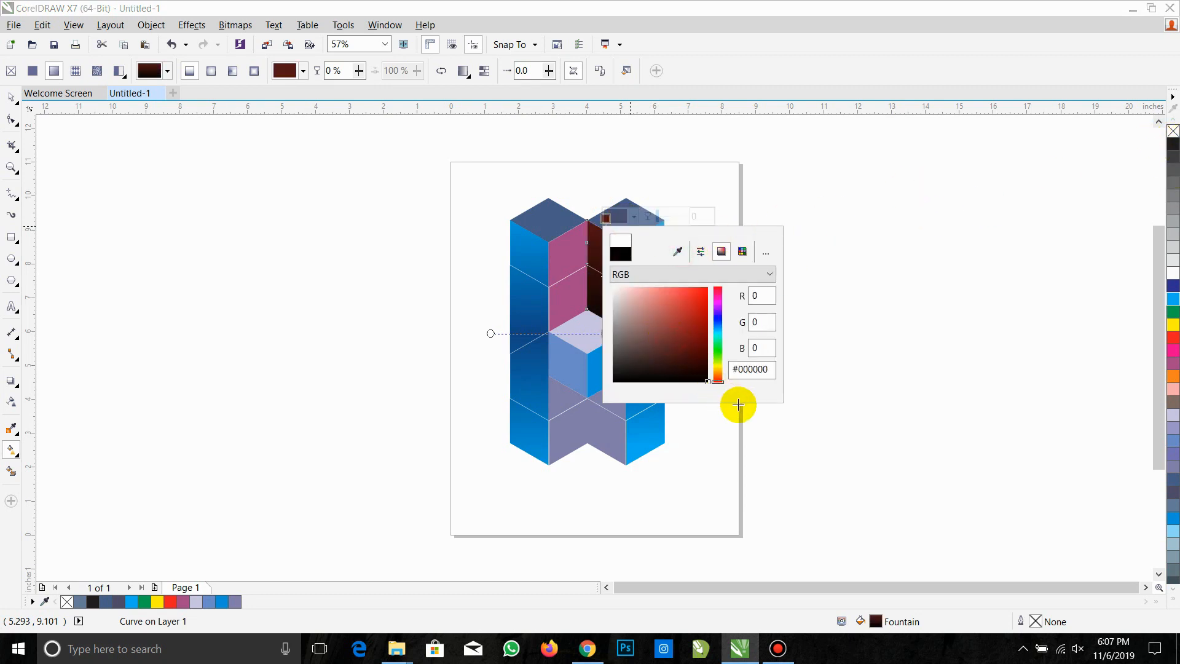
click(823, 296)
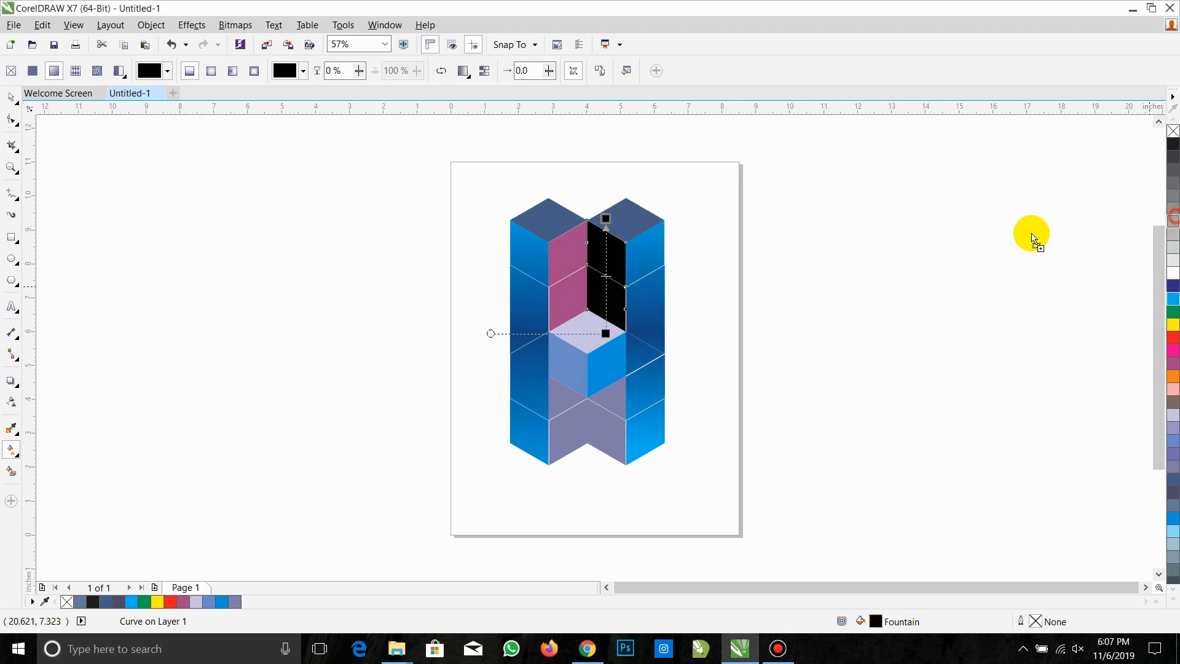
Add a white colour node at about 47% on the inner right face's black gradient
drag(609, 275, 614, 282)
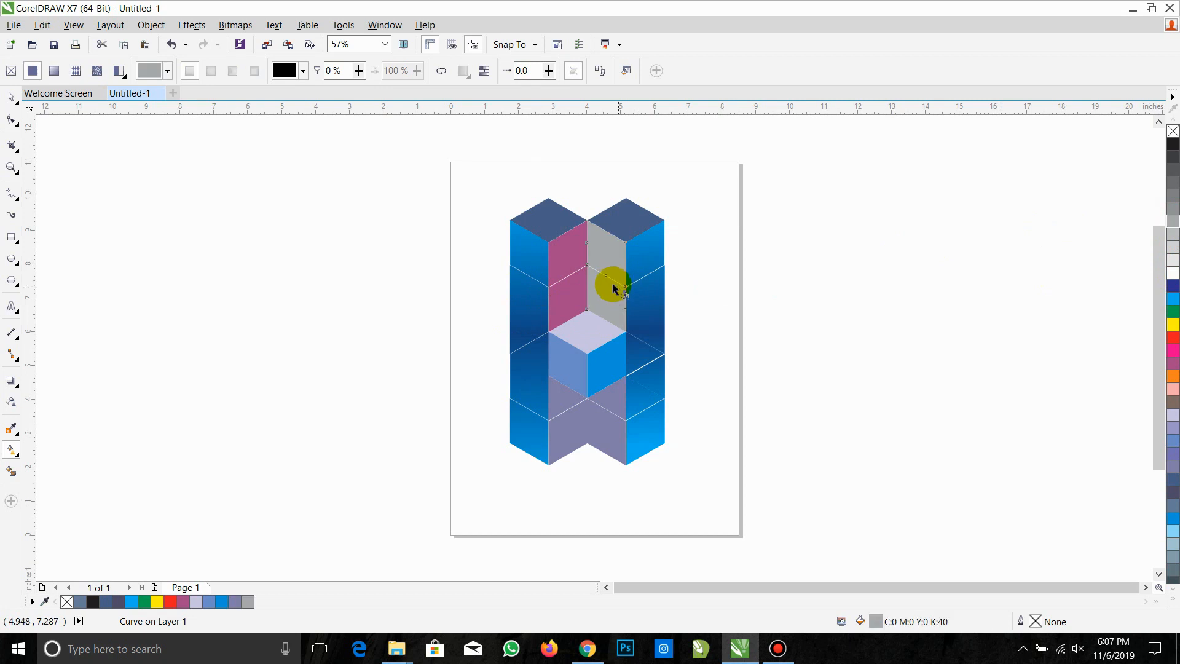
key(ctrl+z)
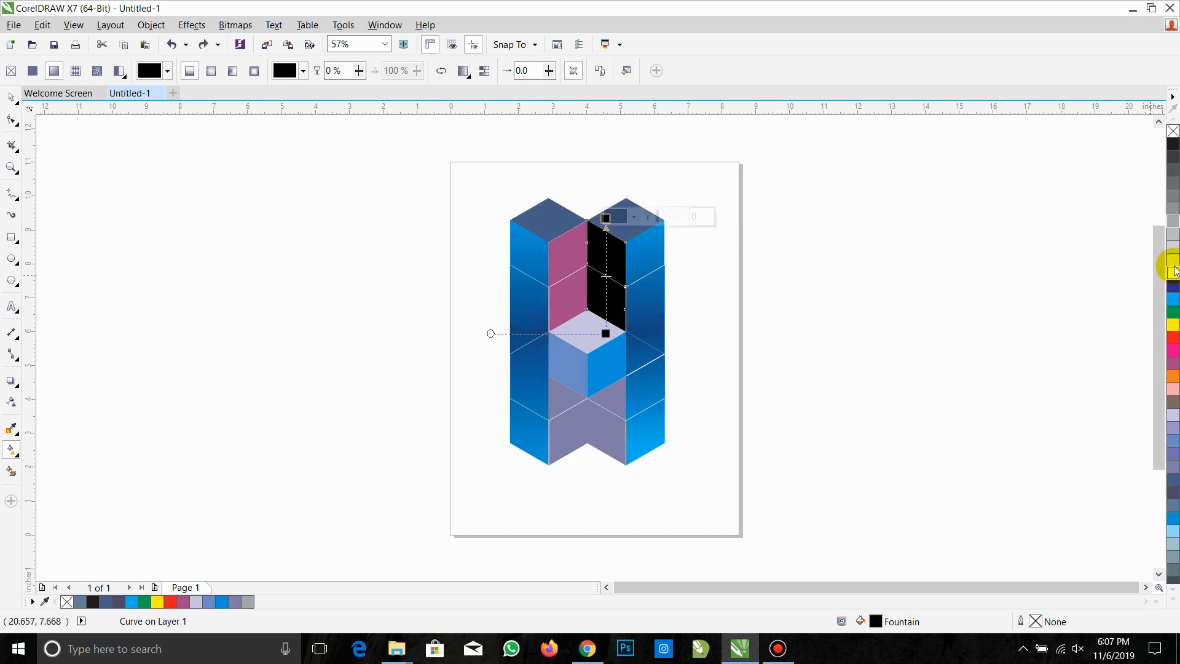
drag(1174, 273, 603, 272)
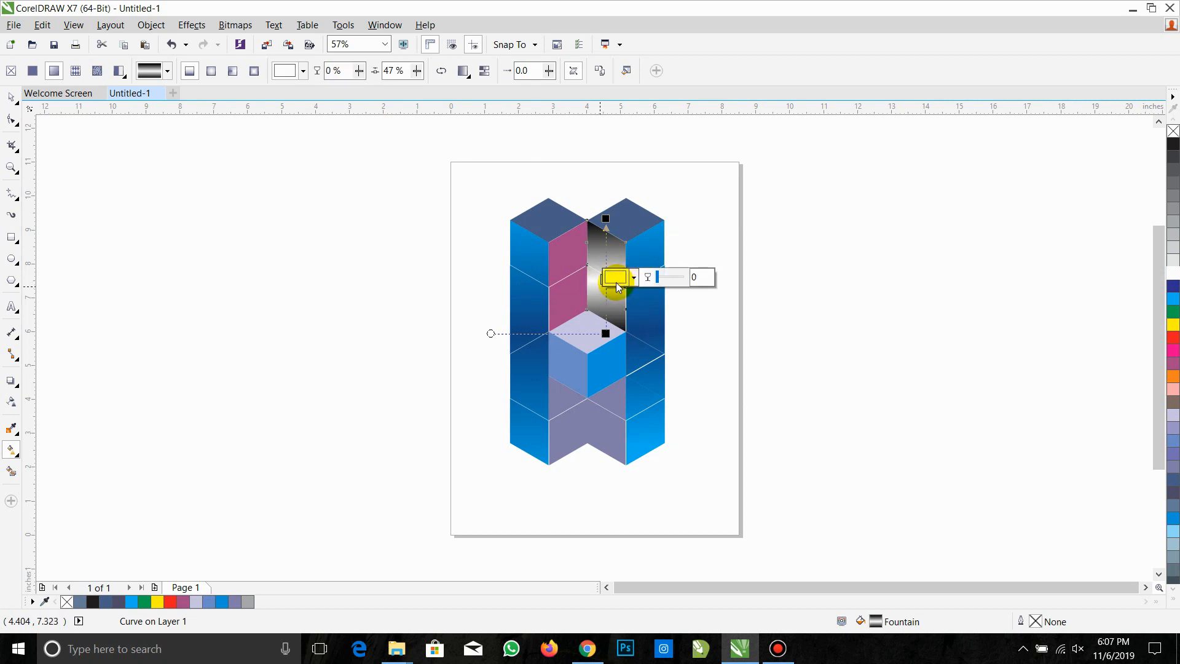
Recolour the middle node of the black gradient to light grey, C26 M24 Y23 K0
click(633, 277)
mouse_move(669, 371)
mouse_down()
mouse_move(628, 349)
mouse_move(634, 363)
mouse_move(611, 337)
mouse_move(610, 295)
mouse_up()
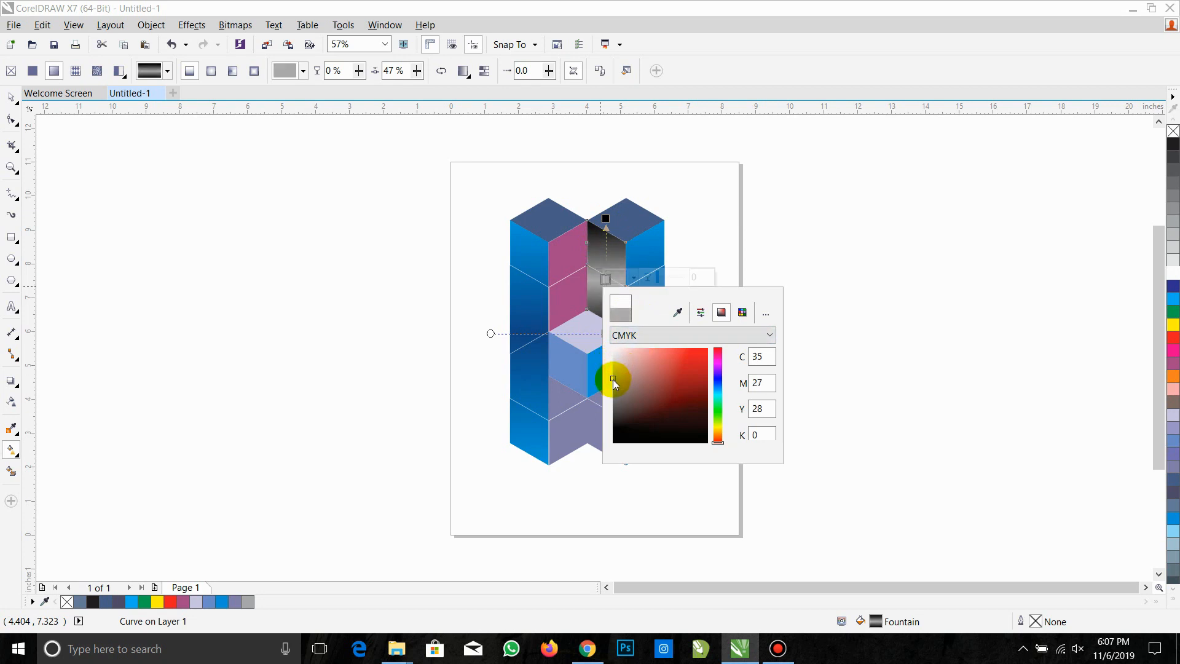
drag(613, 379, 615, 371)
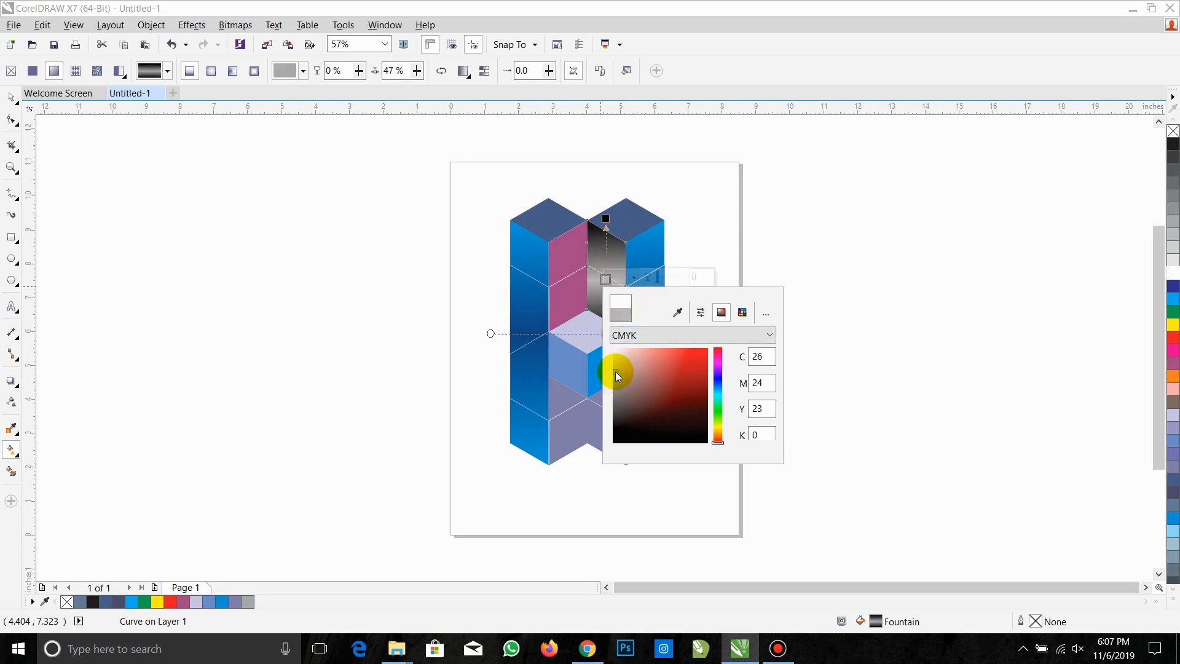
click(692, 219)
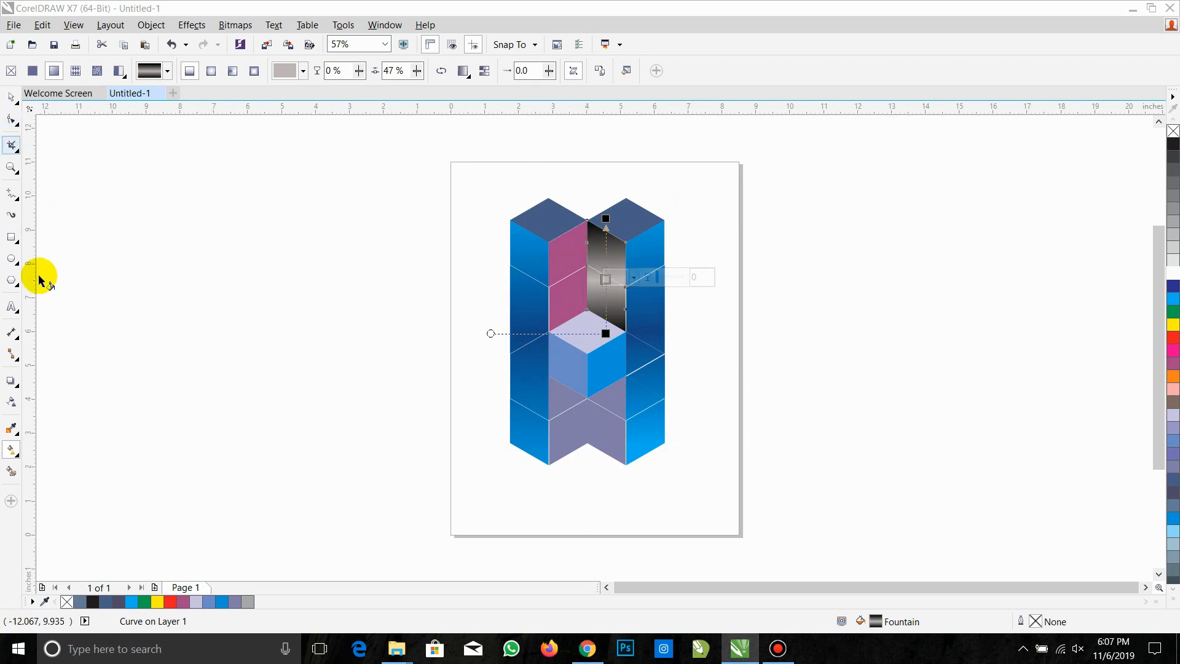
Apply a vertical linear fountain fill to the magenta inner left face with the Interactive Fill tool
click(575, 249)
click(8, 97)
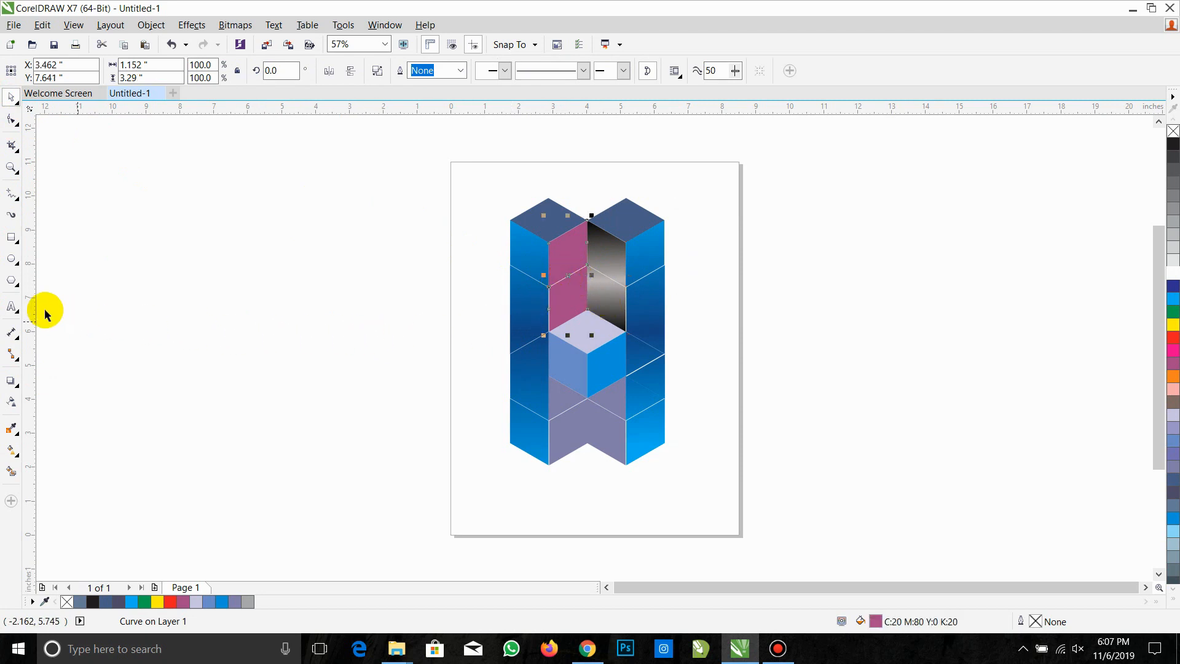
click(11, 450)
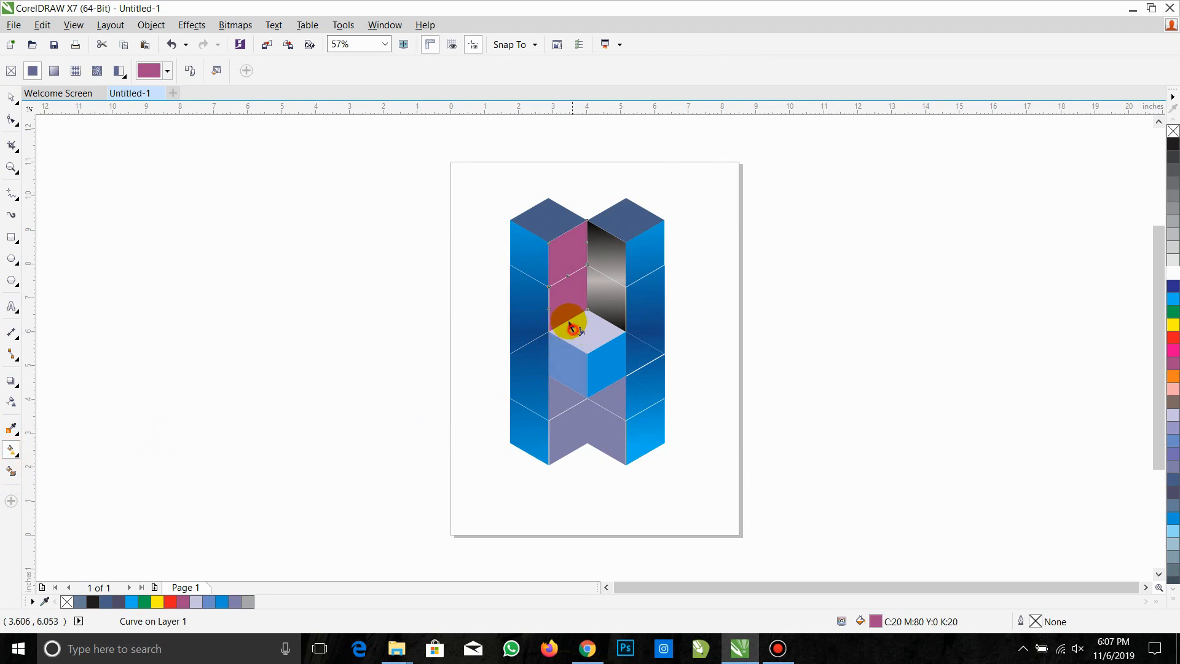
drag(572, 329, 572, 209)
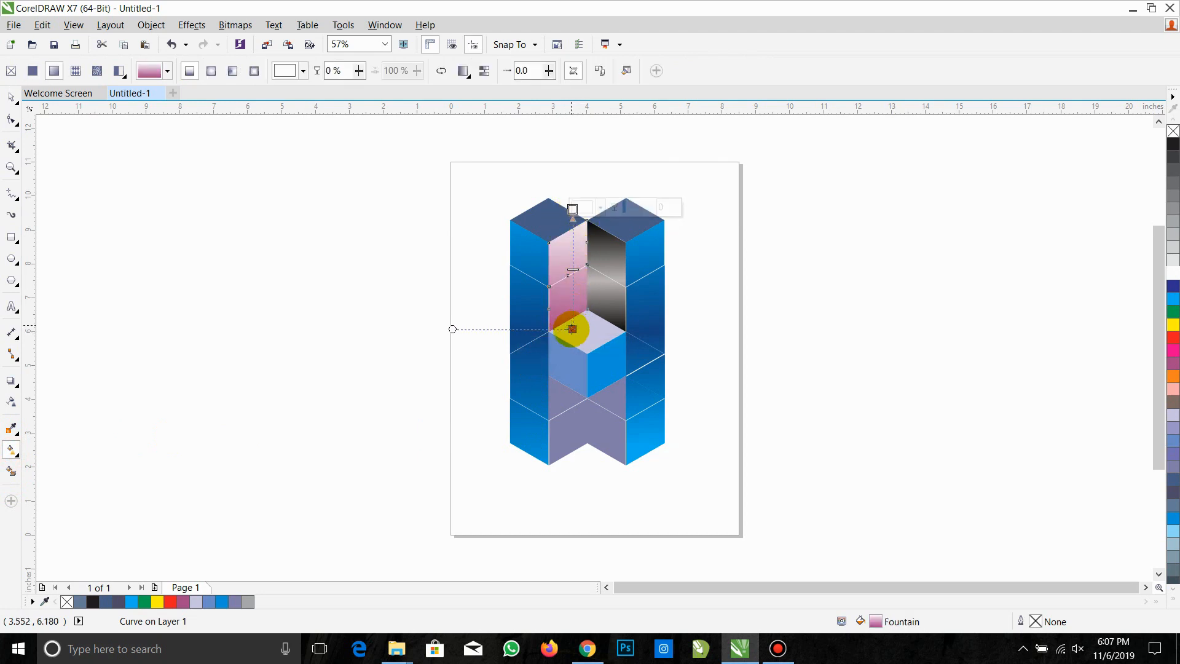
Set the lower colour node of the inner left face's gradient to cyan (C100 M0 Y0 K0)
click(573, 329)
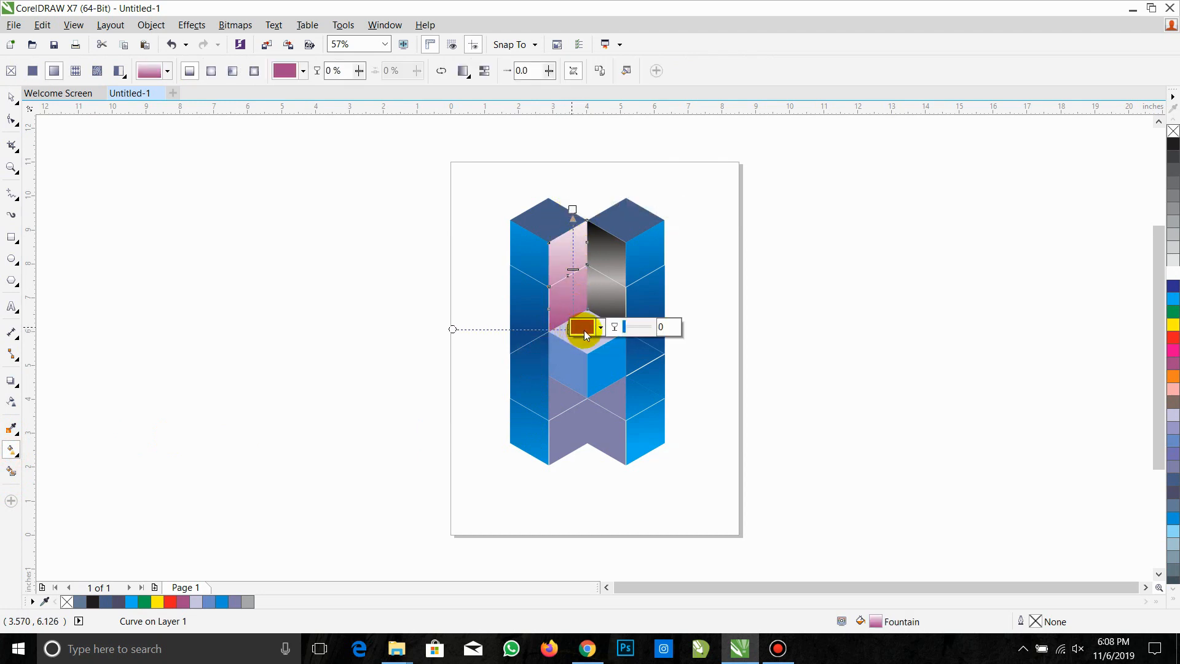
click(583, 331)
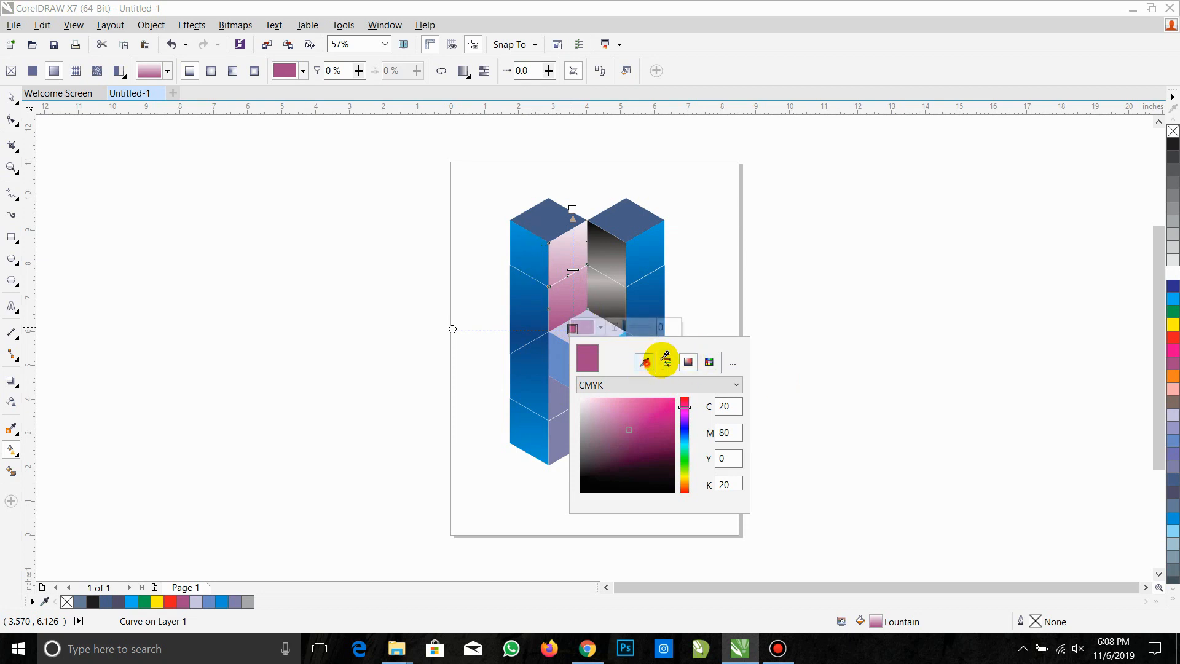
click(665, 360)
click(1173, 299)
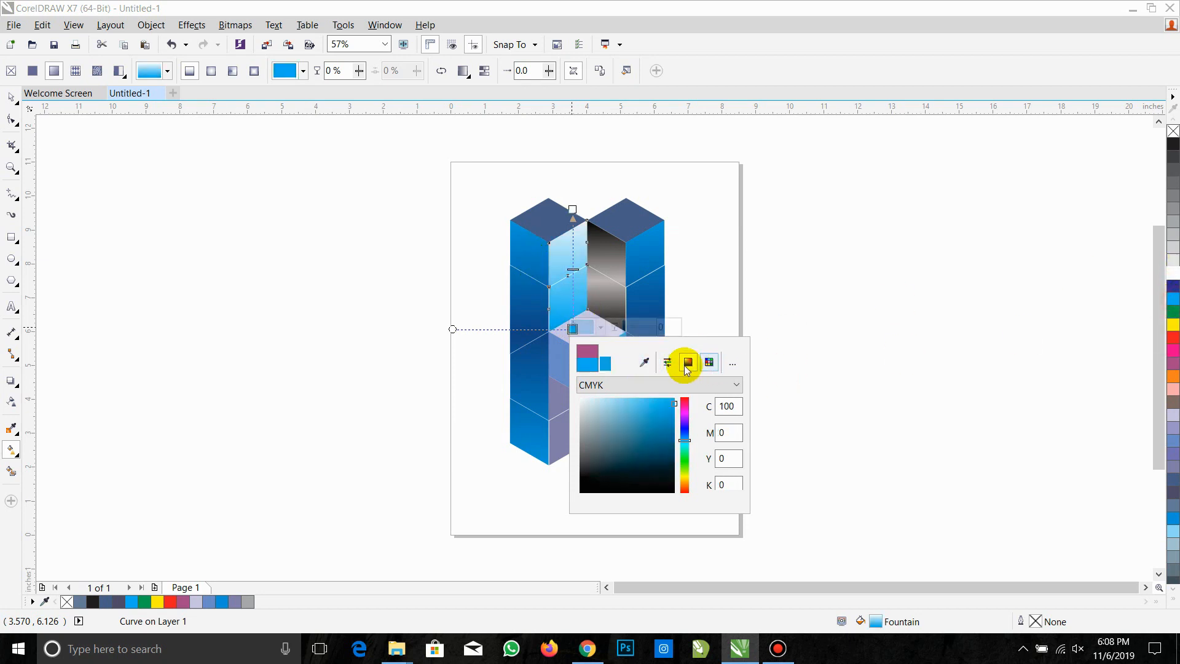
Set the upper white node of the inner left face's gradient to cyan as well
click(572, 212)
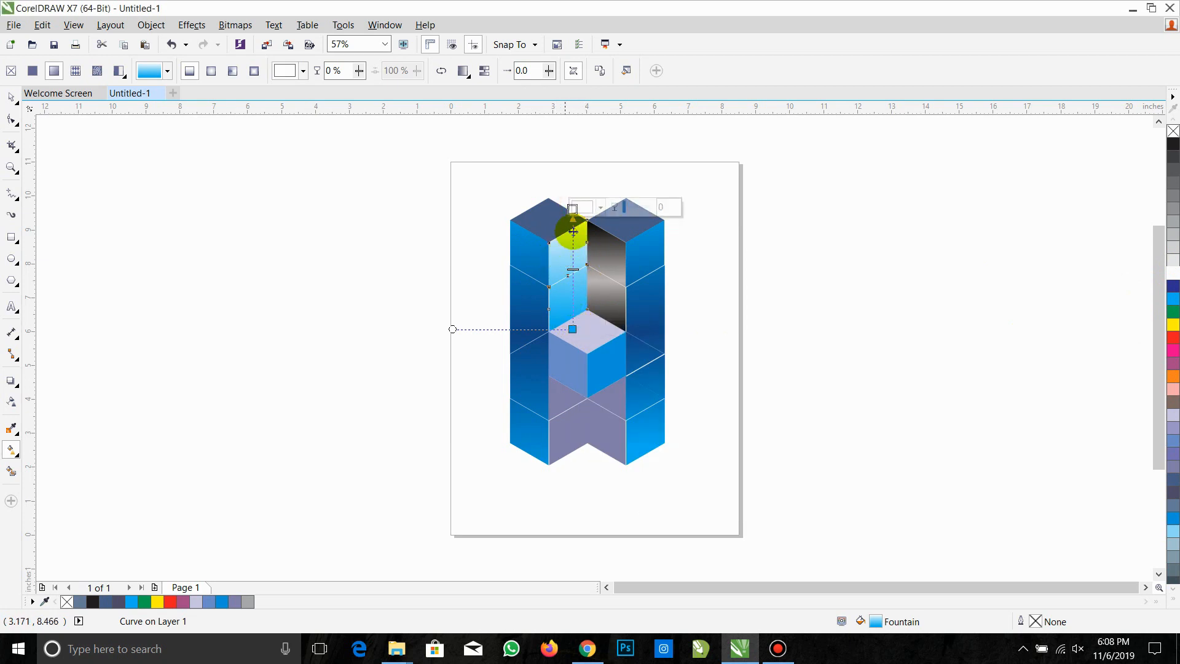
click(583, 214)
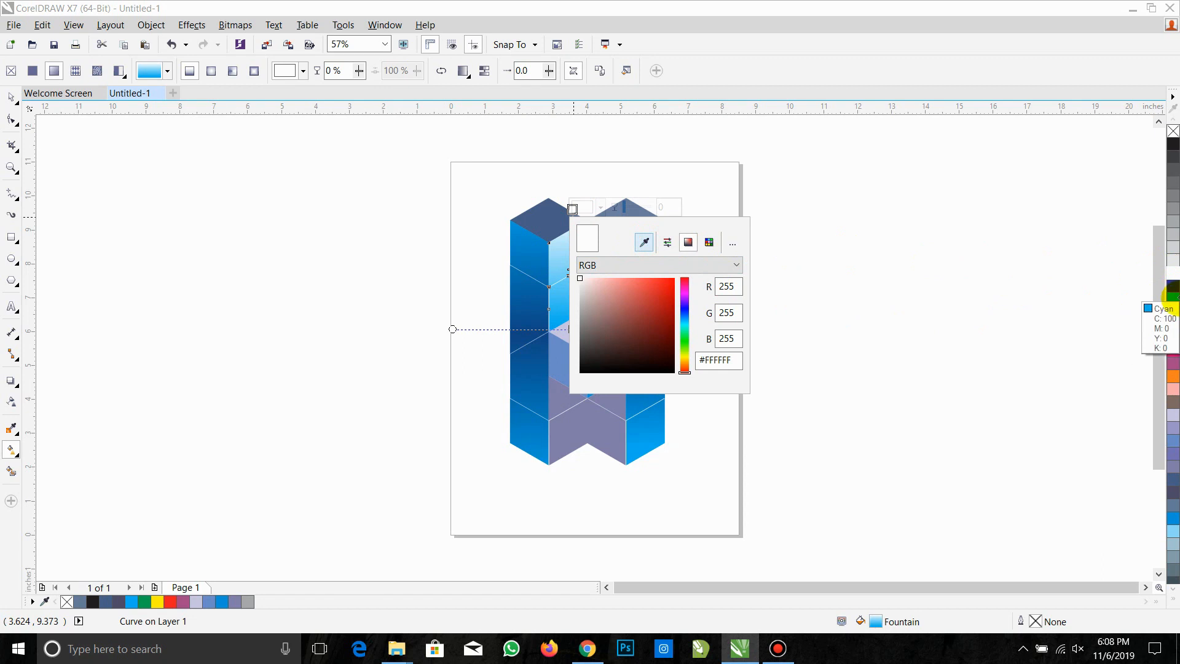
click(1171, 299)
click(795, 334)
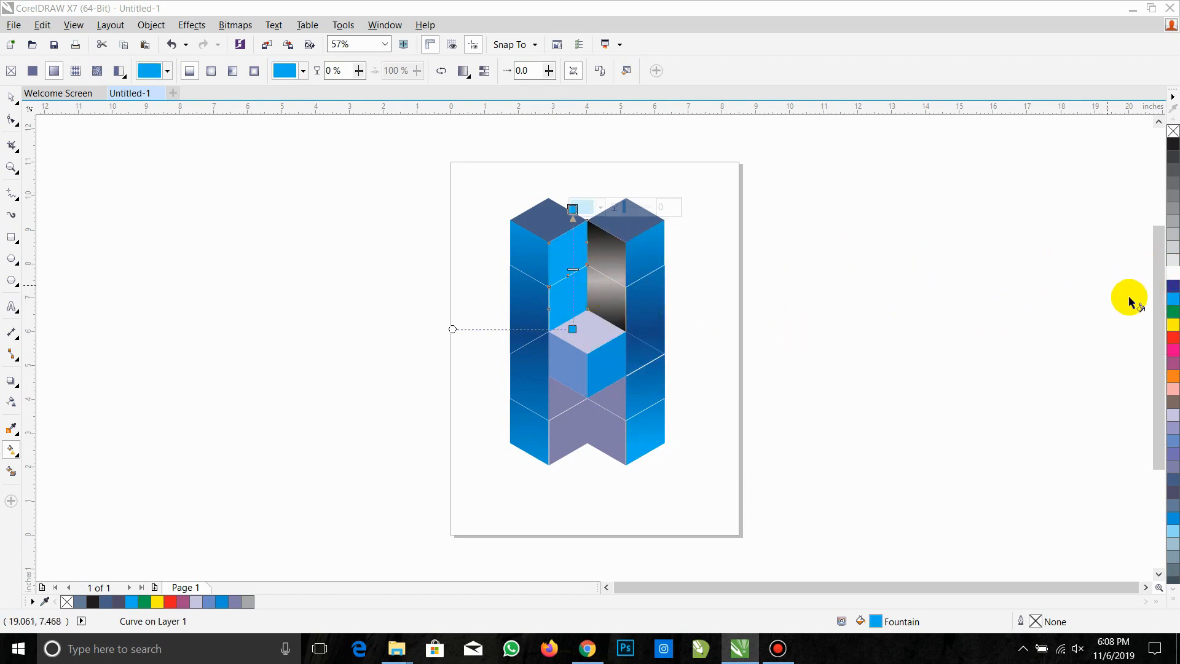
drag(1174, 303, 572, 274)
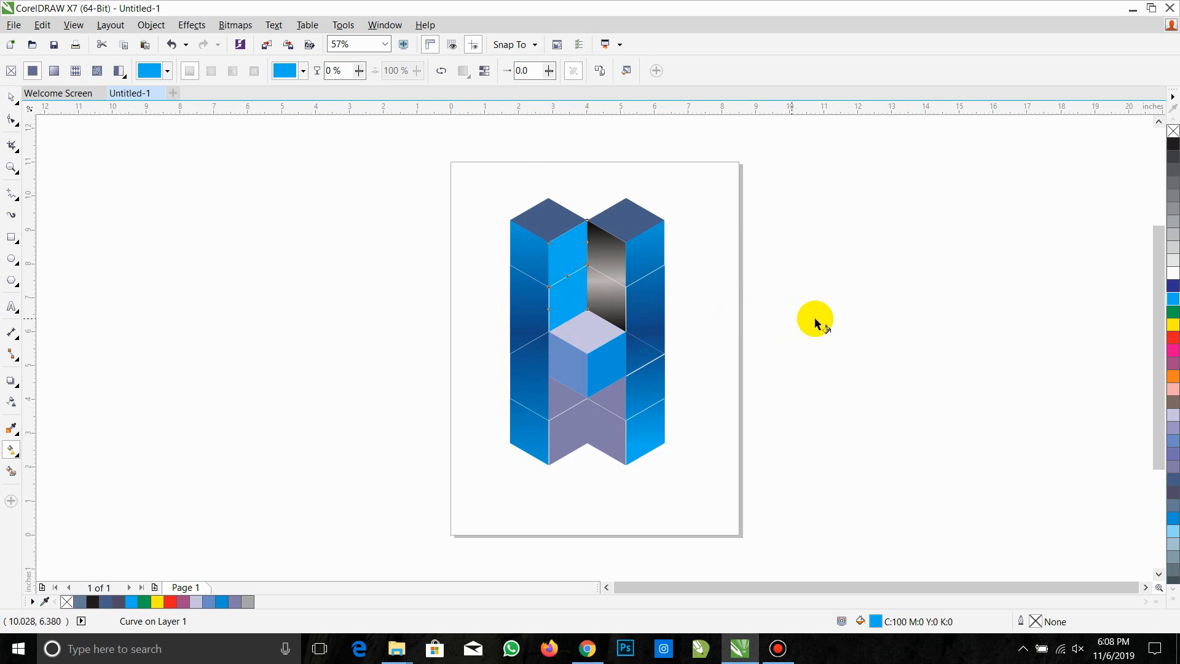
click(1122, 316)
drag(1173, 307, 578, 274)
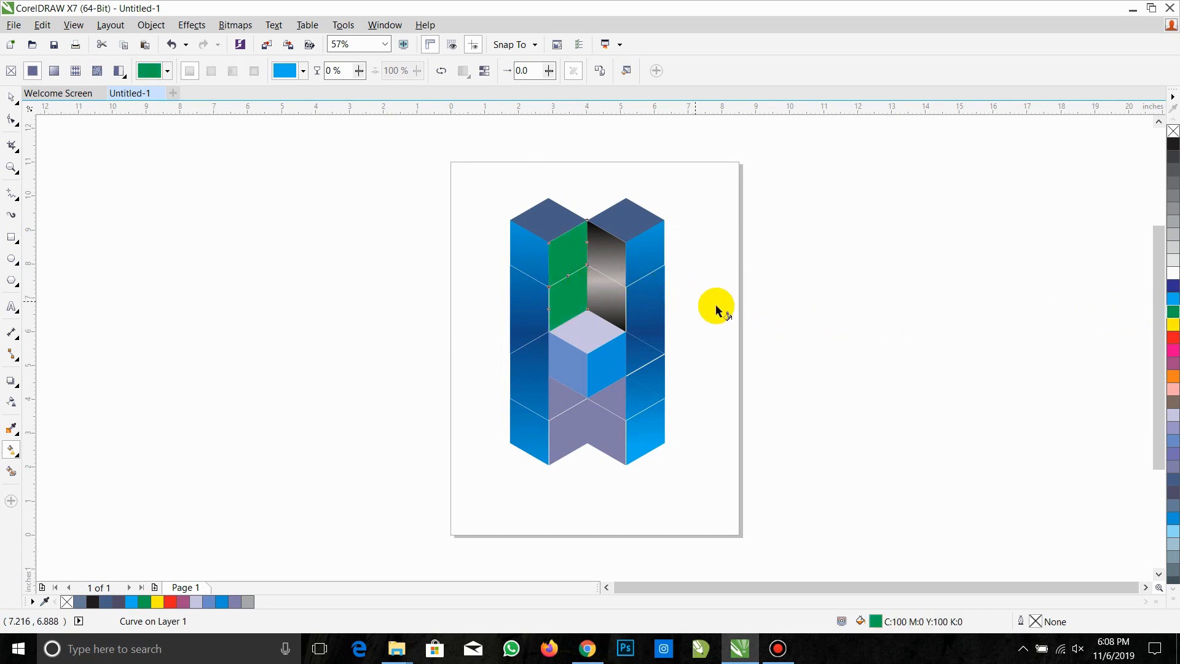
key(ctrl+z)
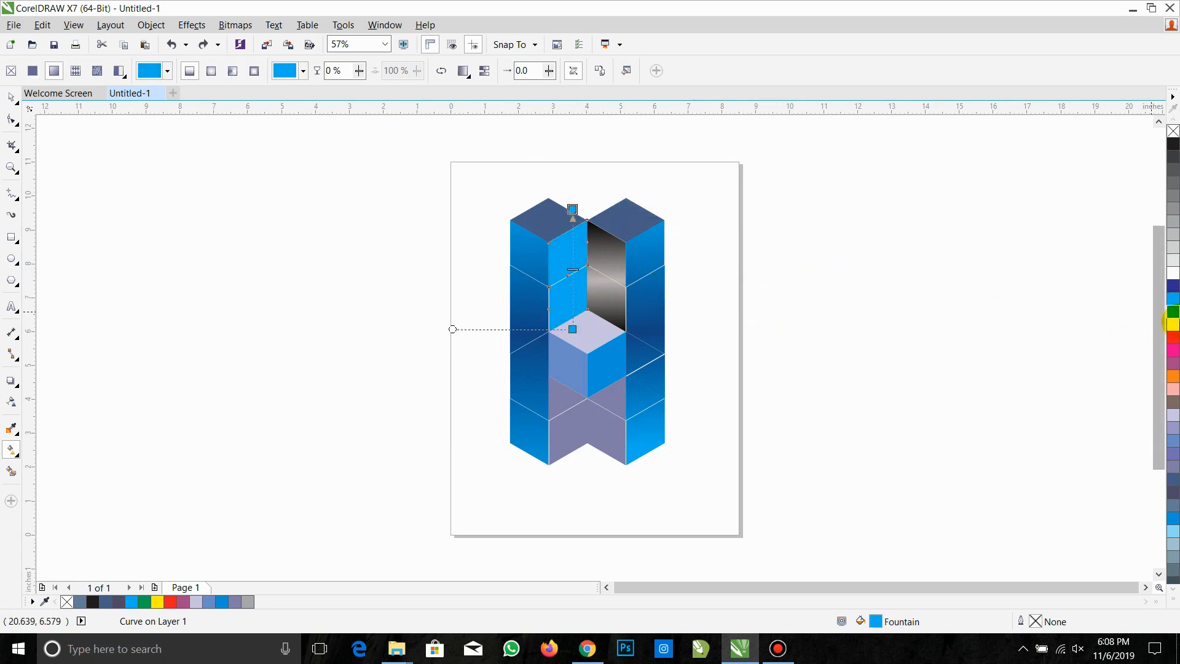
Add a node at 50% on the inner left face's cyan gradient and colour it dark blue sampled from the middle of the left outer column
drag(1172, 319, 575, 270)
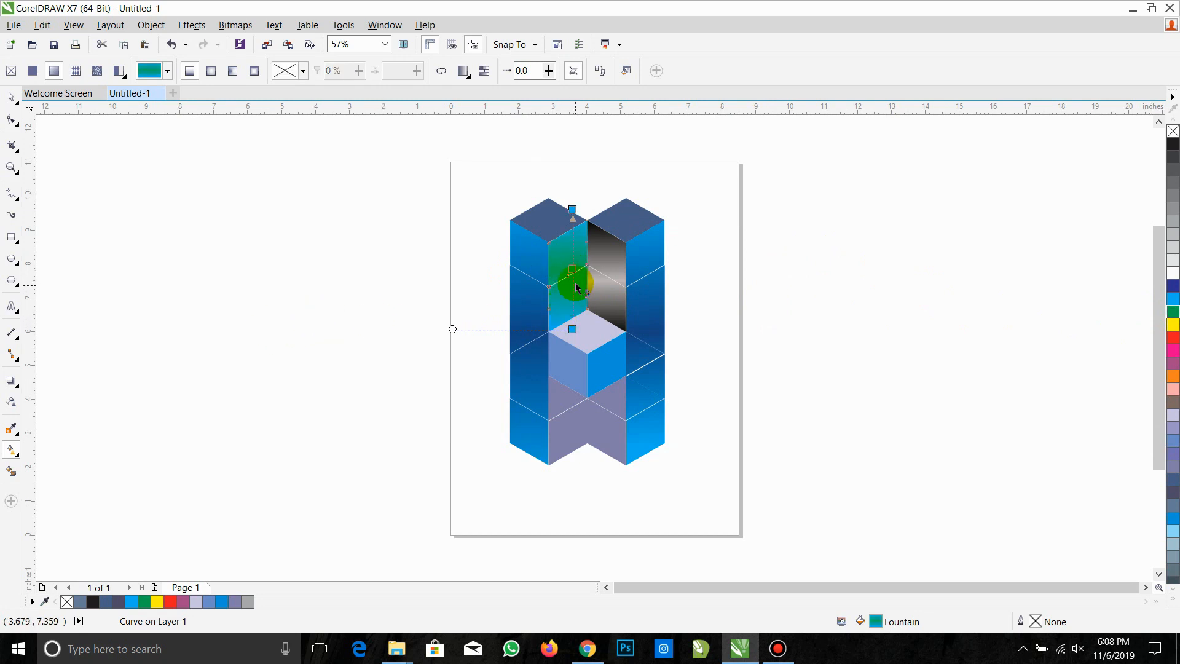
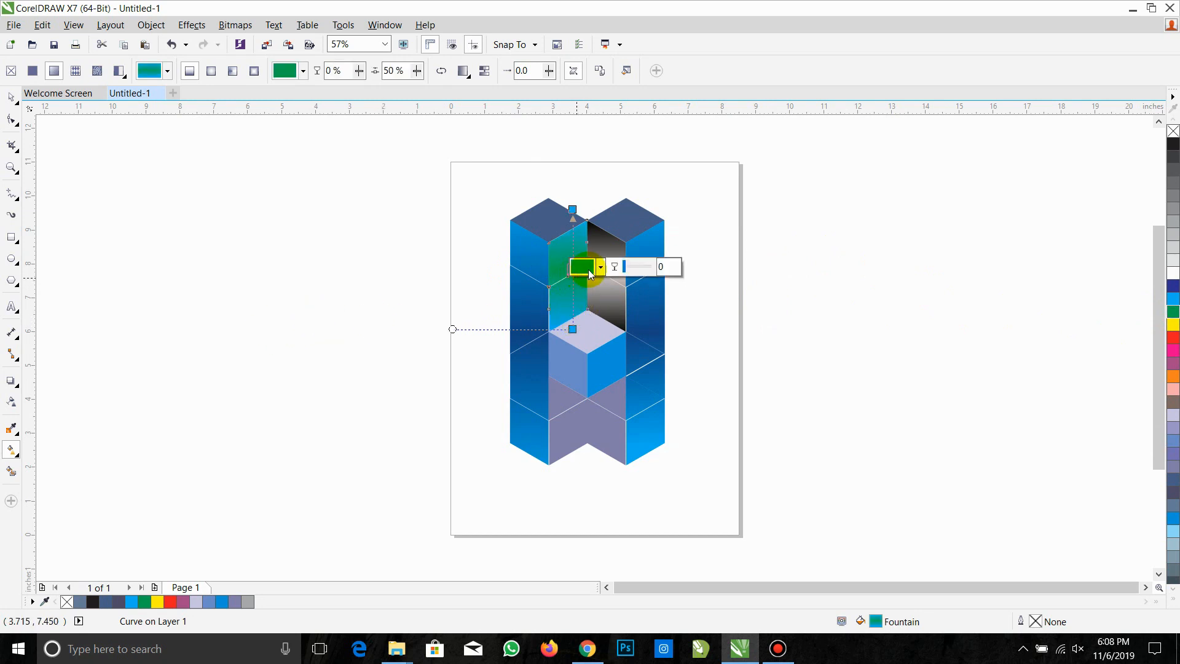
click(599, 267)
click(647, 303)
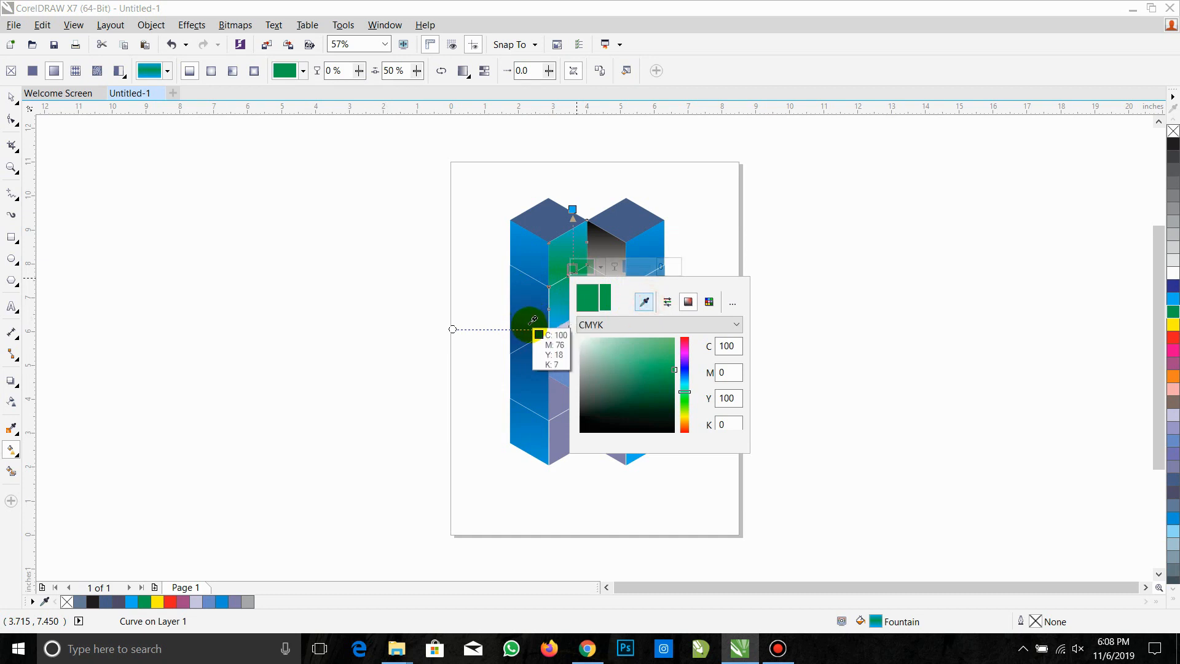
click(533, 324)
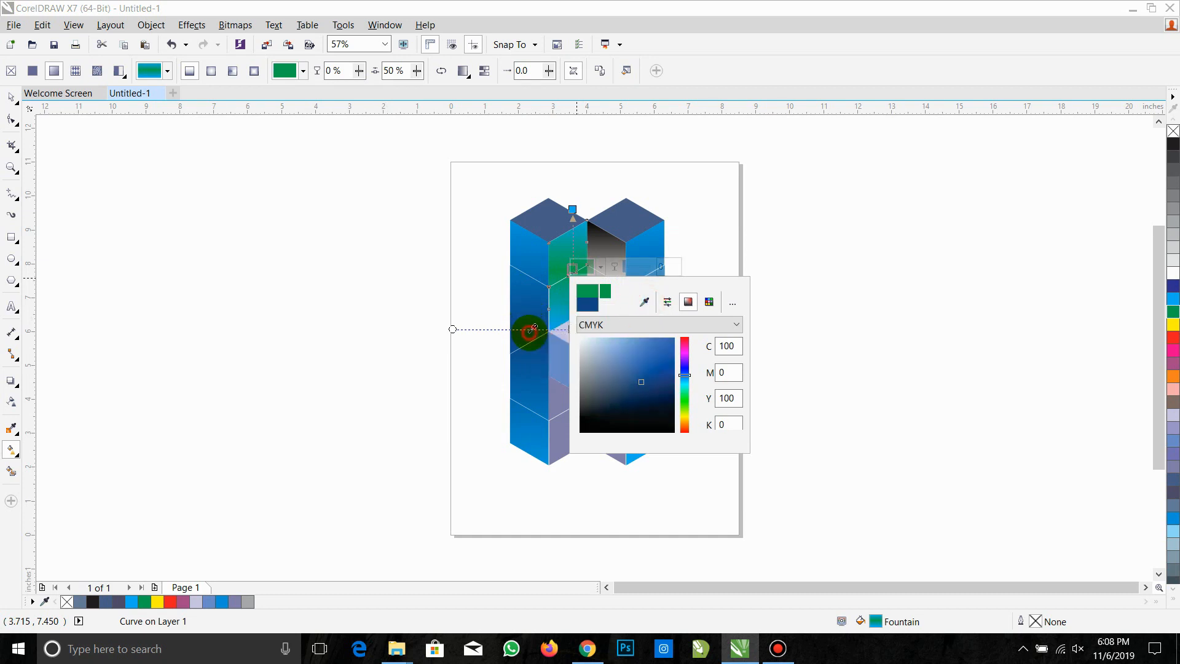
click(792, 289)
click(719, 360)
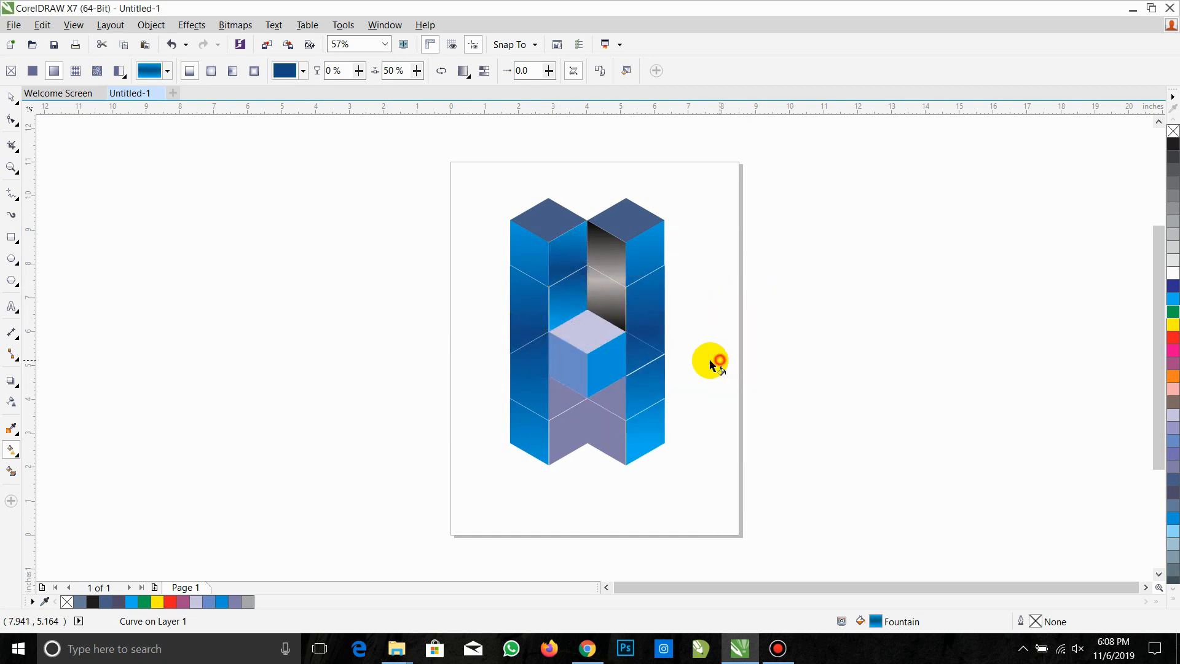
Move the dark blue gradient node to 38%, shift the inner left face's whole gradient slightly upward, and deselect the face
click(565, 283)
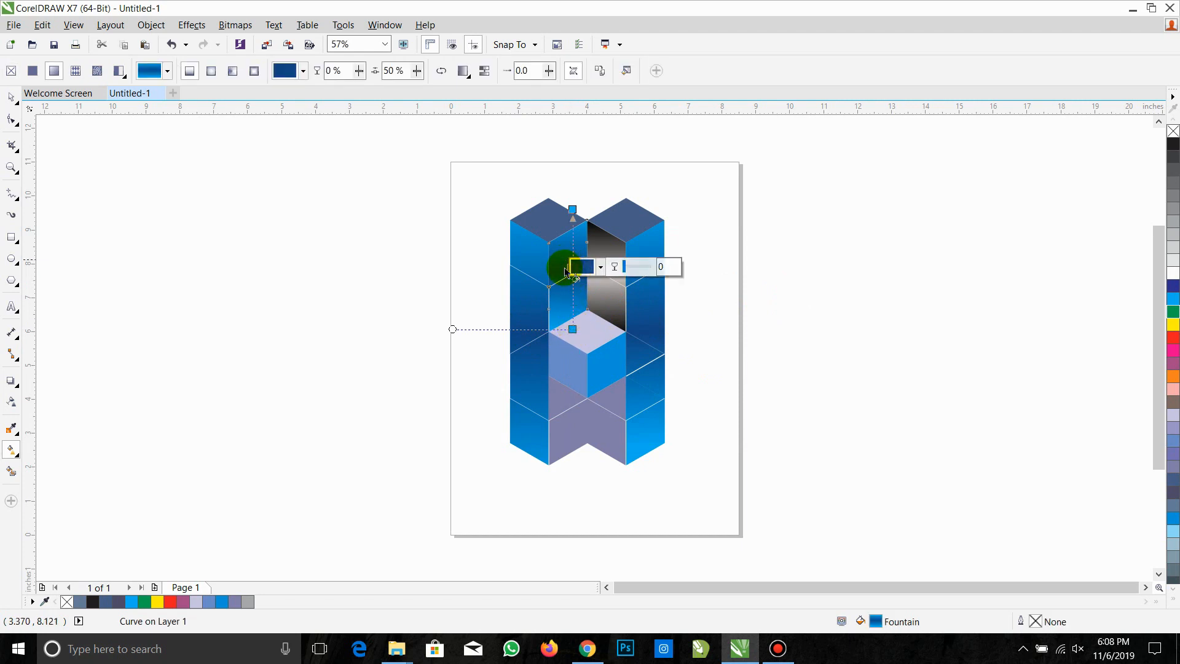
drag(567, 268, 570, 285)
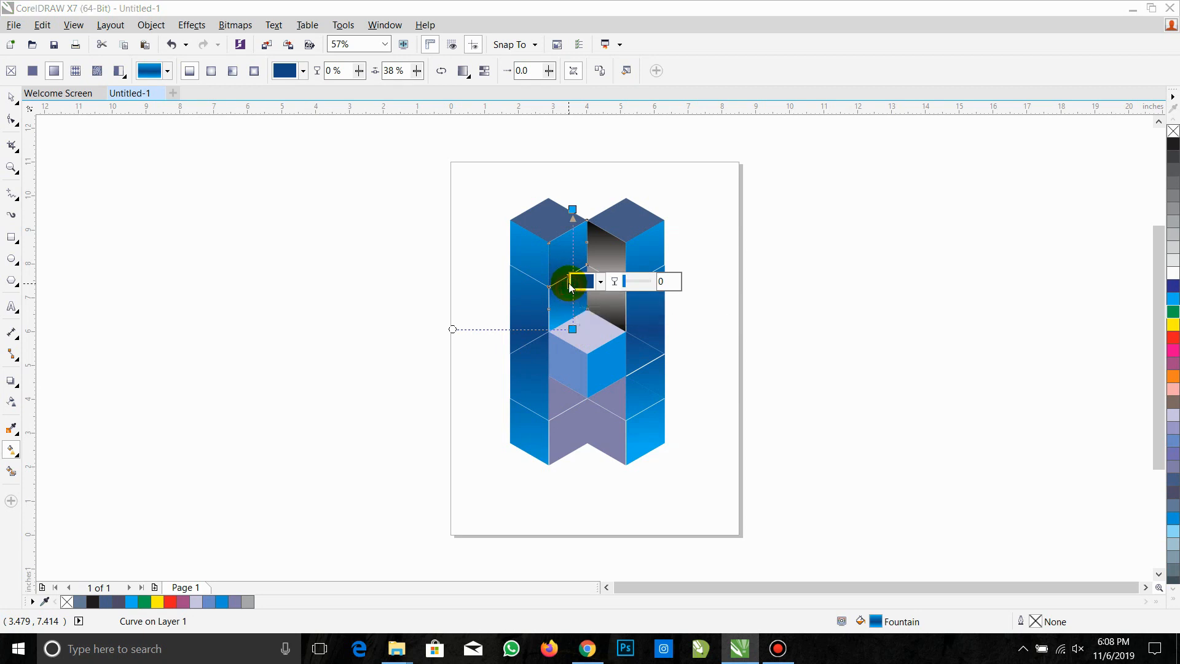
click(732, 298)
click(573, 291)
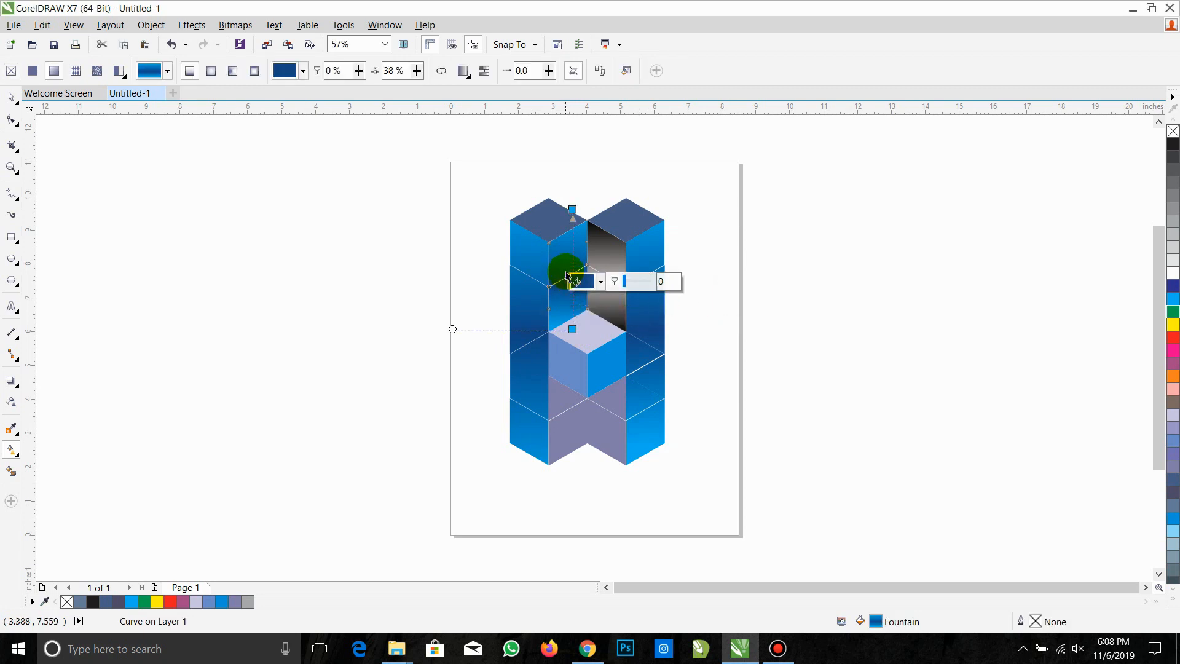
drag(571, 261, 571, 255)
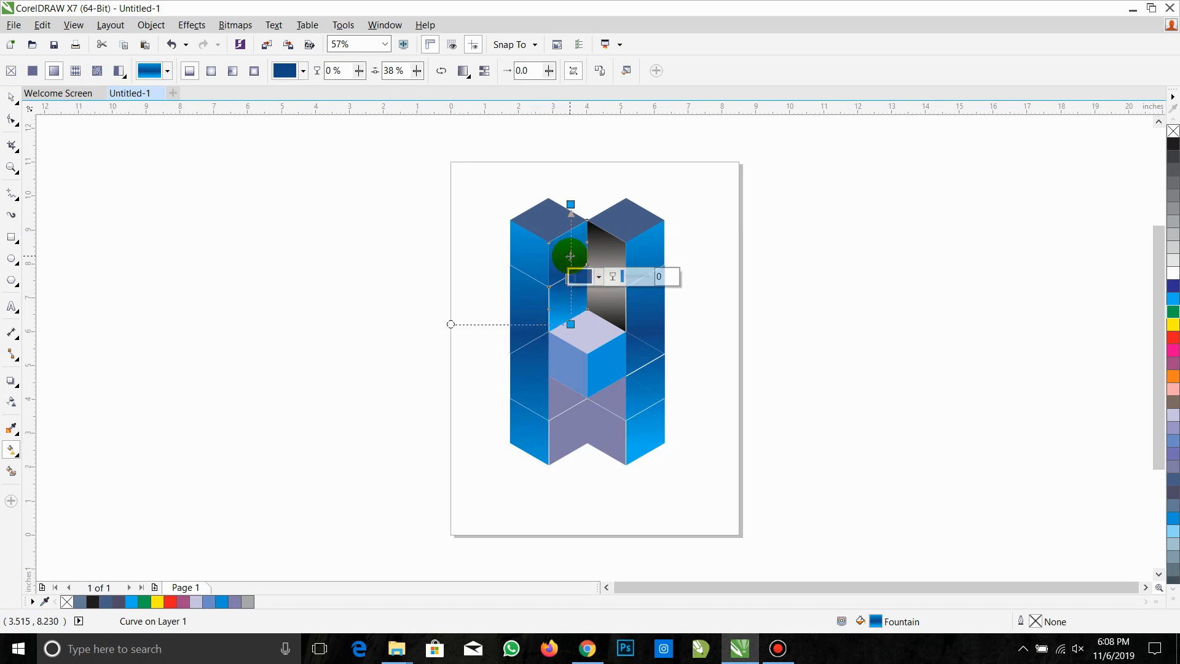
click(748, 241)
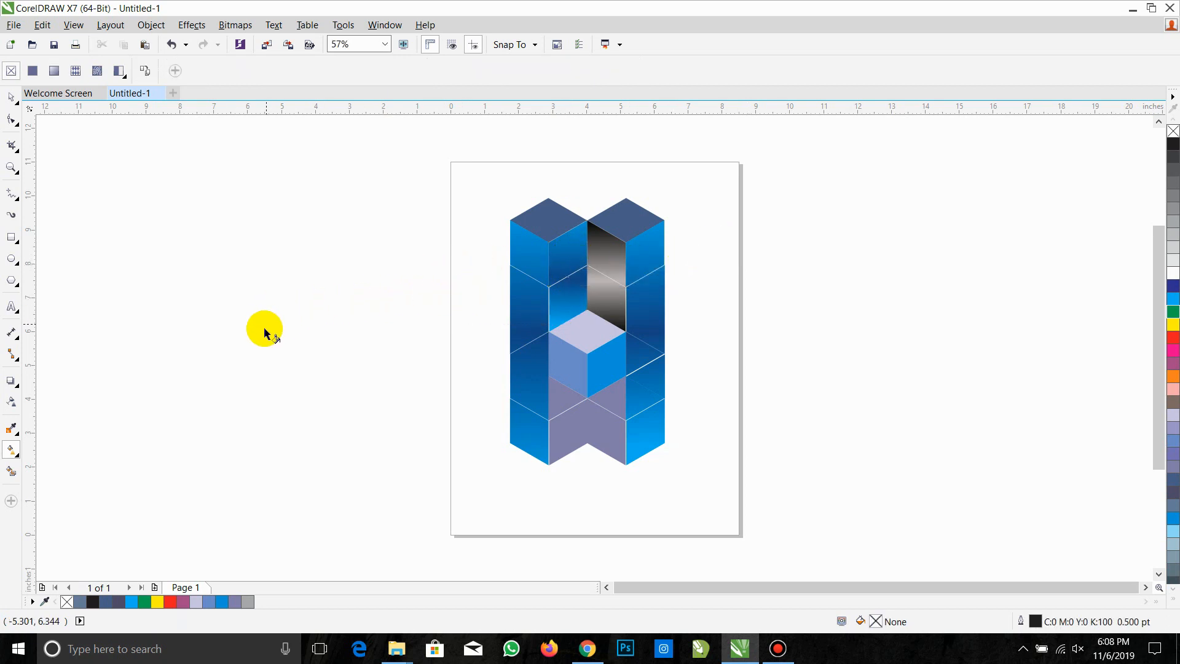
Apply a vertical gradient to the central cube's right face and set its lower colour node to cyan (C100 M0 Y0 K0)
click(615, 371)
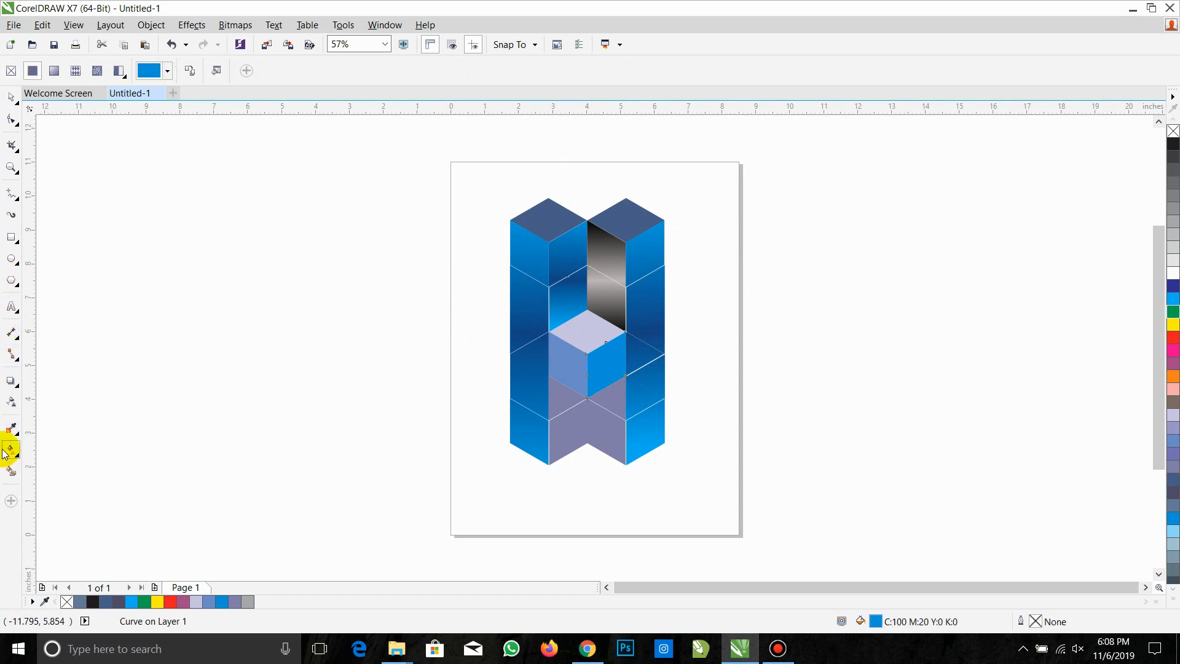
drag(617, 405, 612, 304)
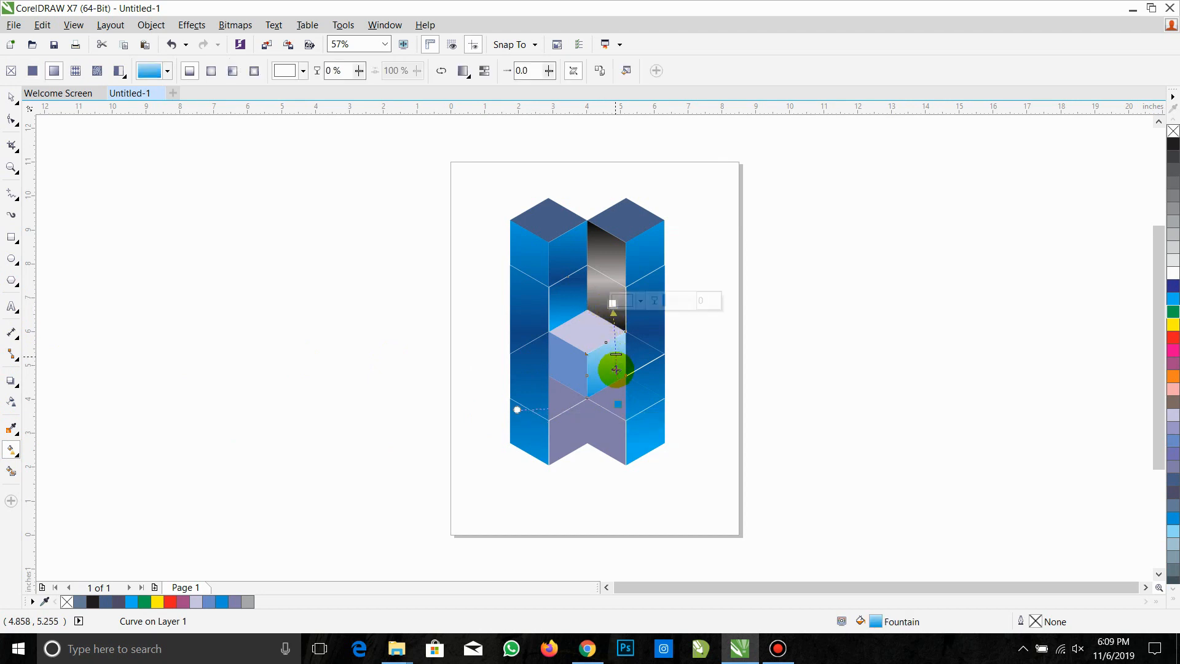
click(618, 404)
click(630, 403)
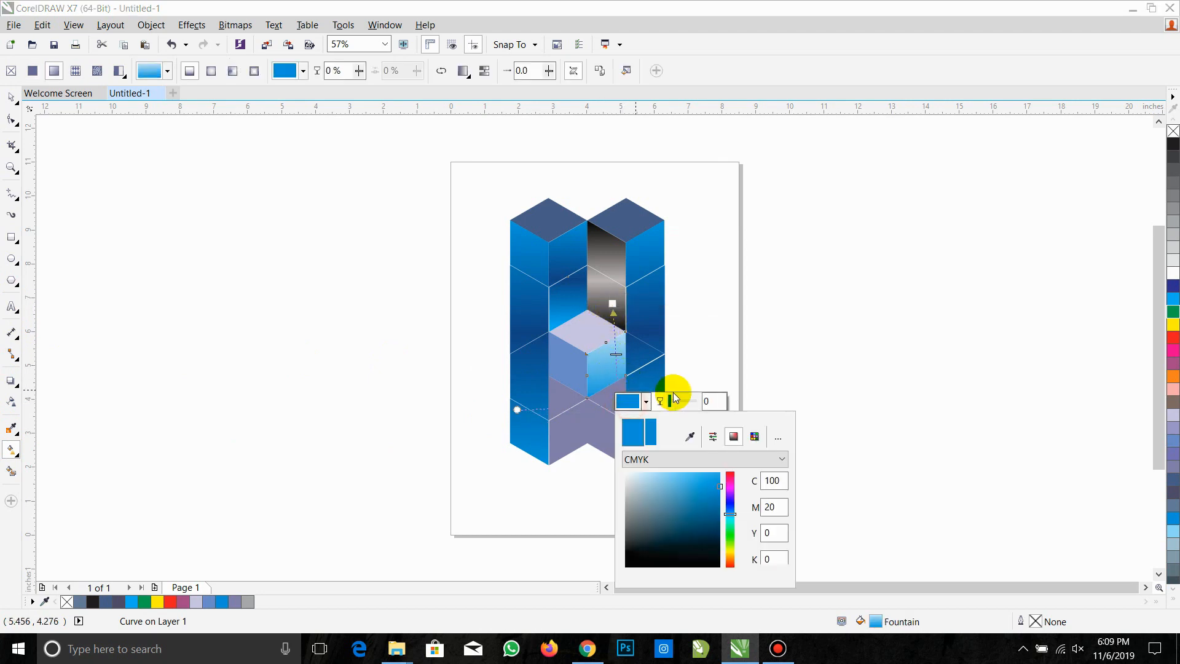
click(689, 437)
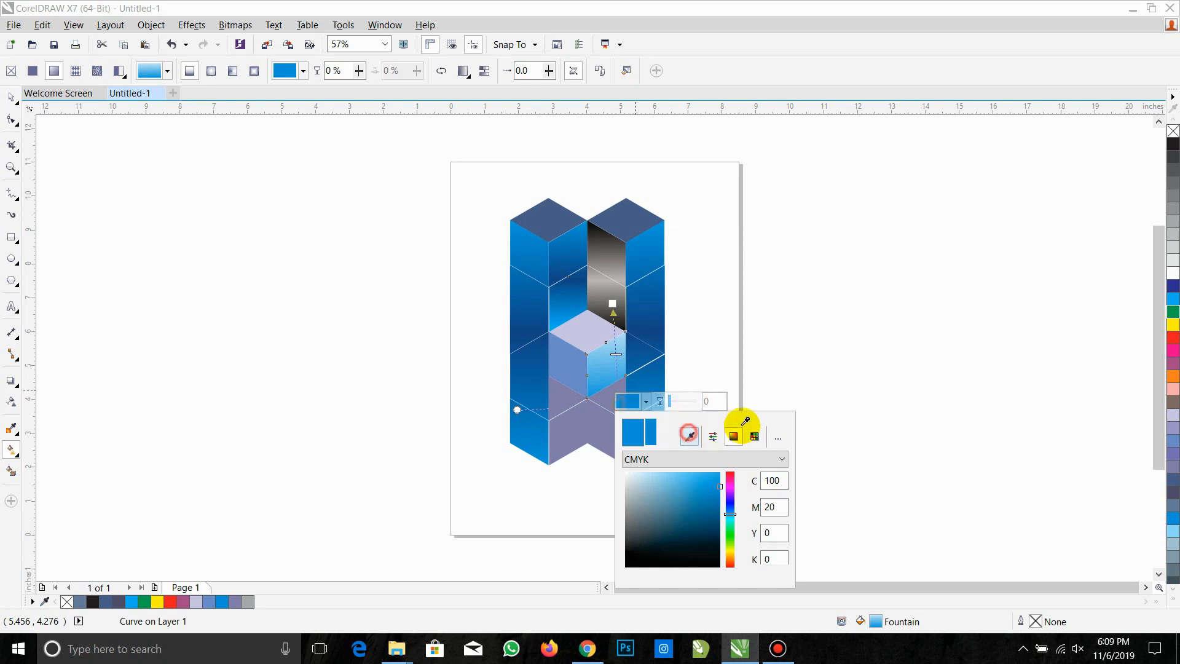
click(1173, 299)
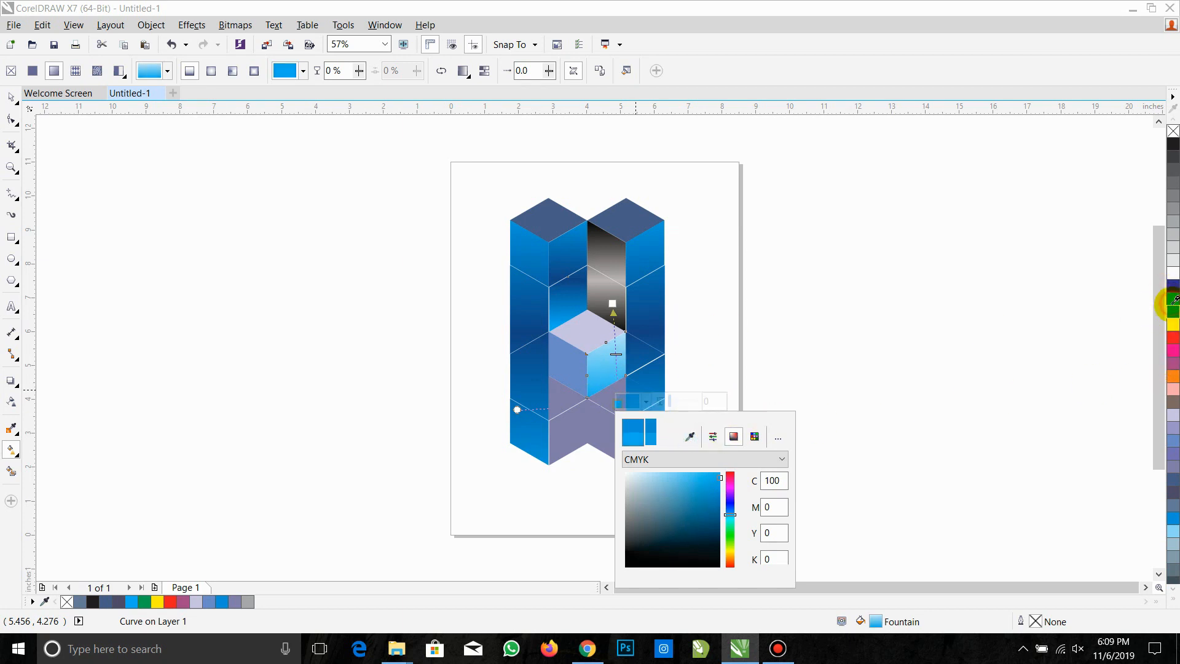
Colour that gradient's upper node dark blue sampled from the right outer column, lower it to the face's upper edge, and deselect the face
click(613, 306)
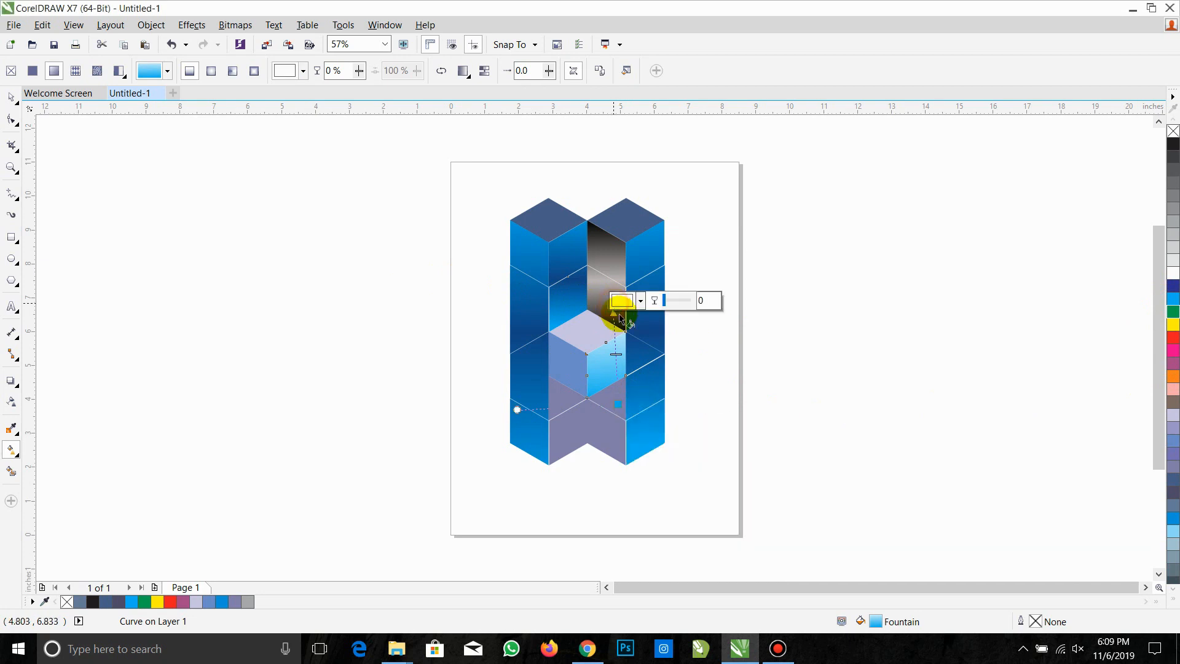
click(639, 300)
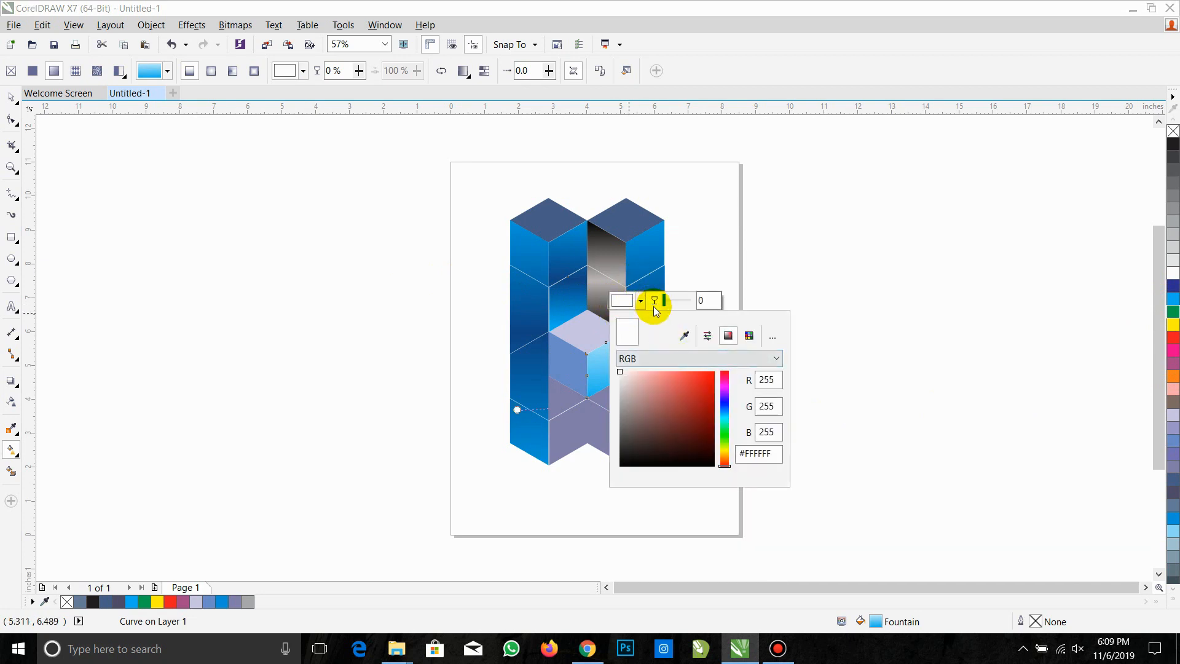
click(683, 335)
click(655, 285)
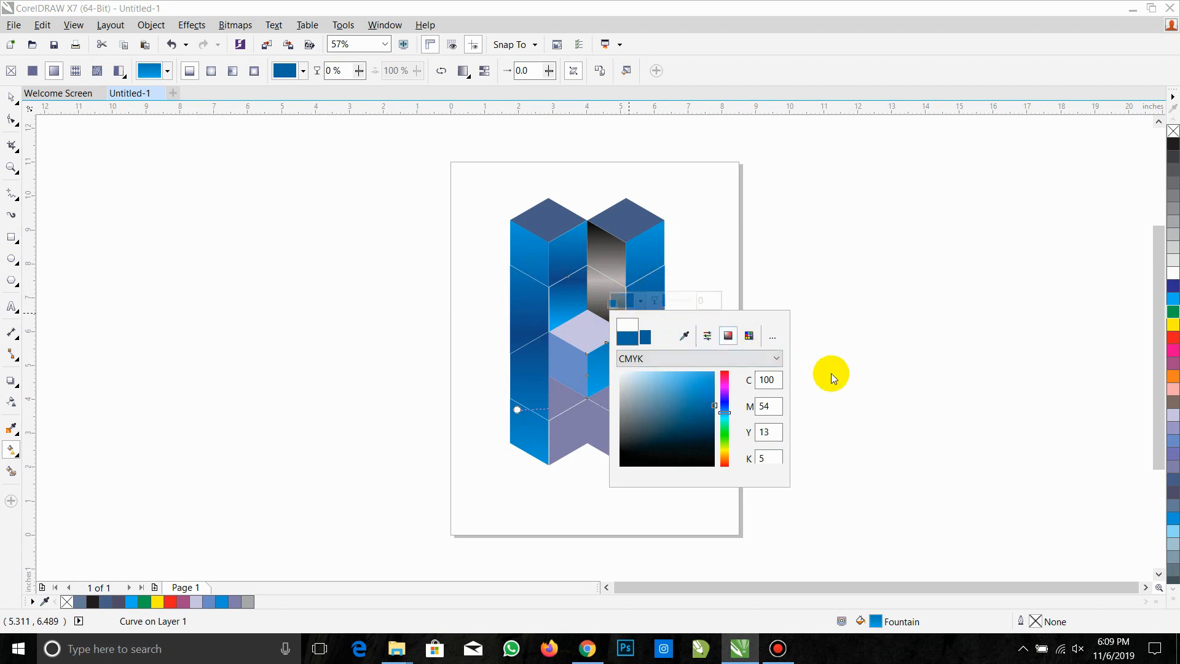
click(874, 374)
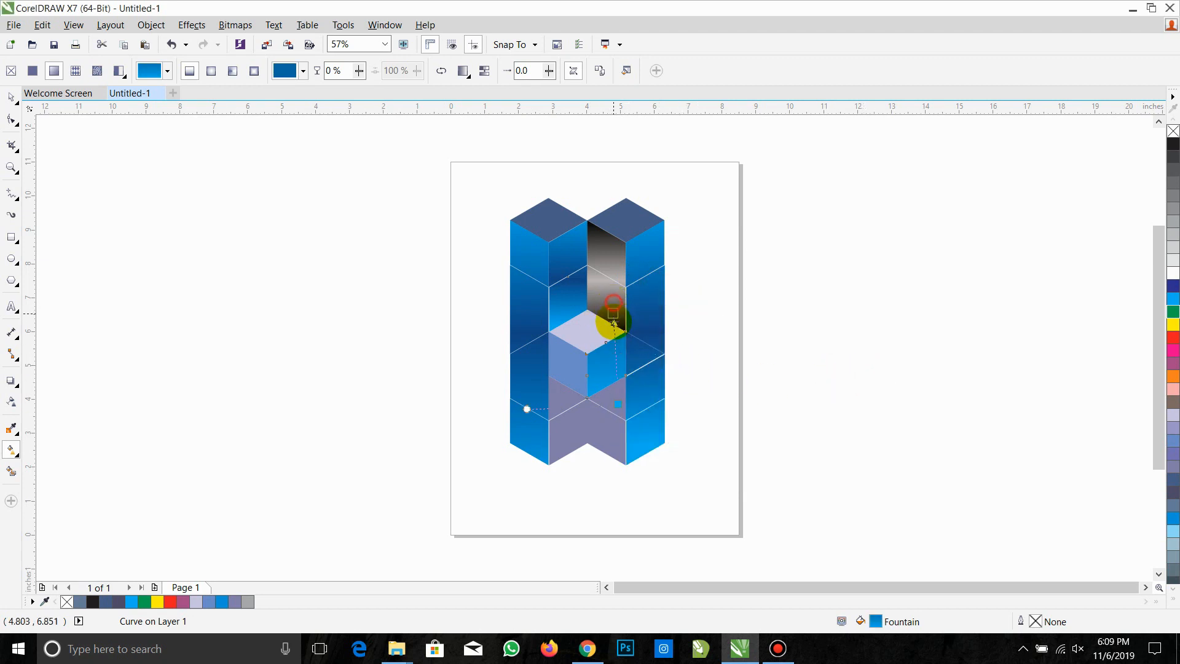
drag(617, 336, 615, 336)
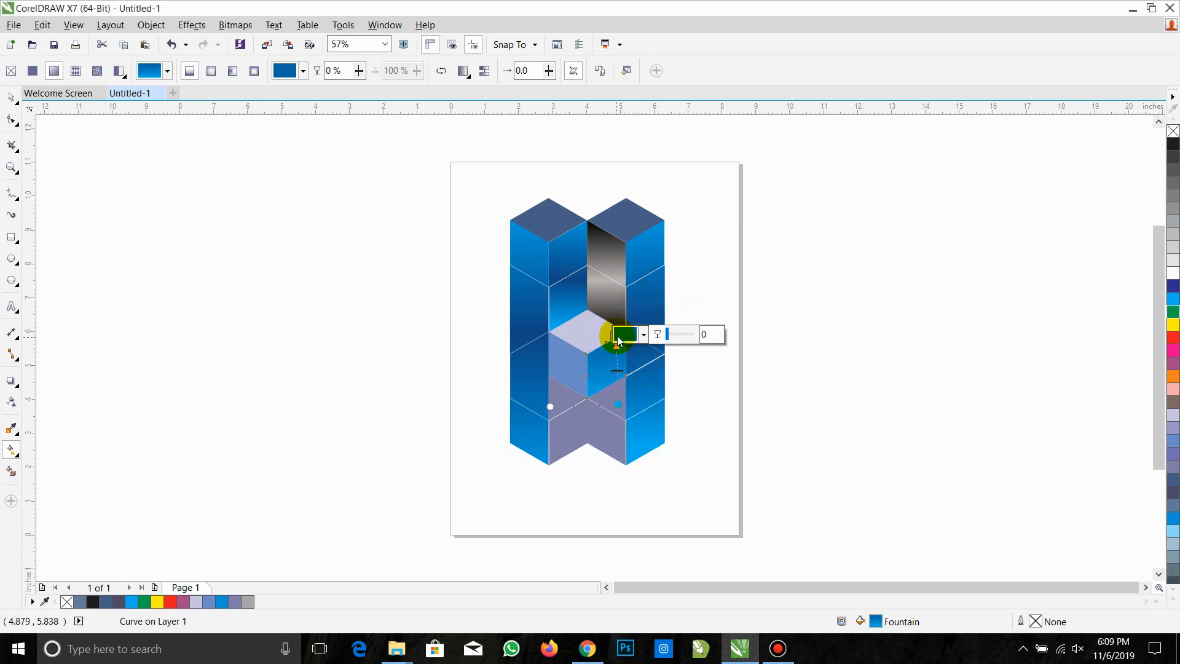
click(824, 378)
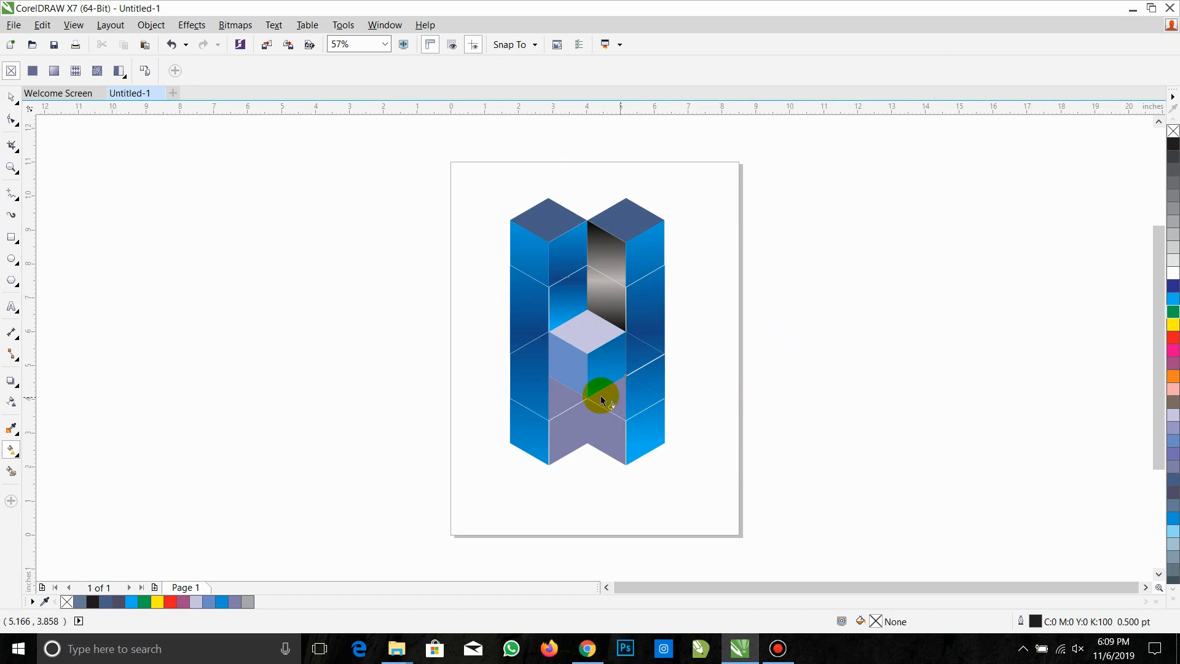
Apply a vertical gradient to the central cube's left face and colour its upper node black sampled from the colour palette
click(553, 381)
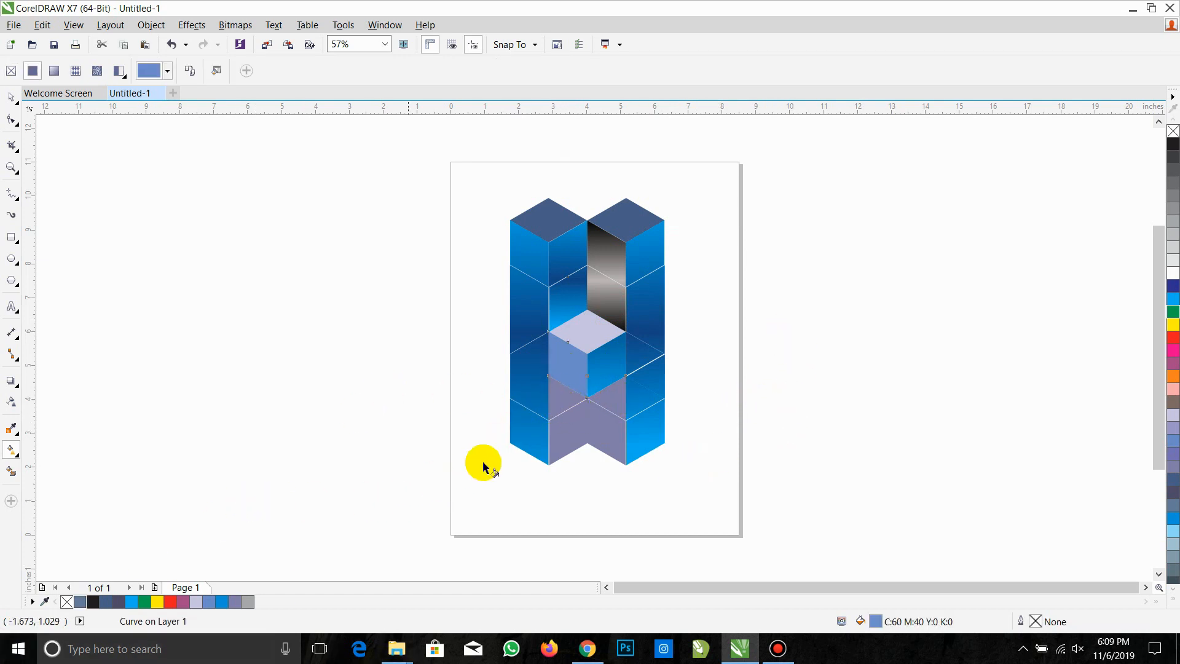
drag(559, 397, 561, 307)
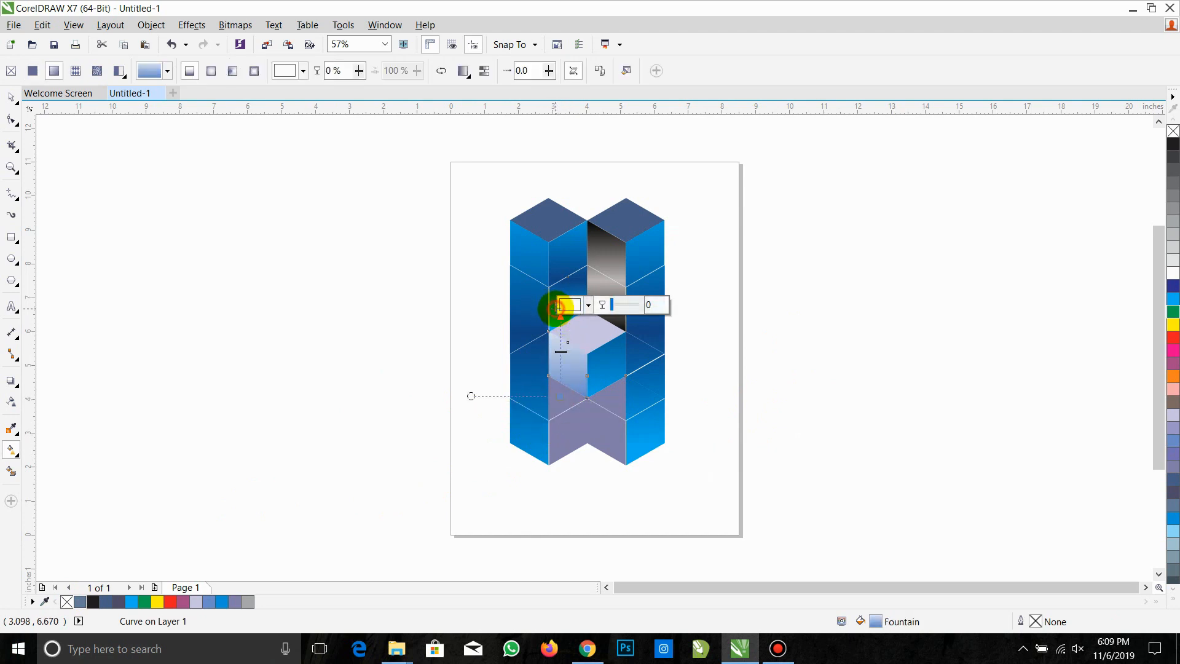
click(571, 310)
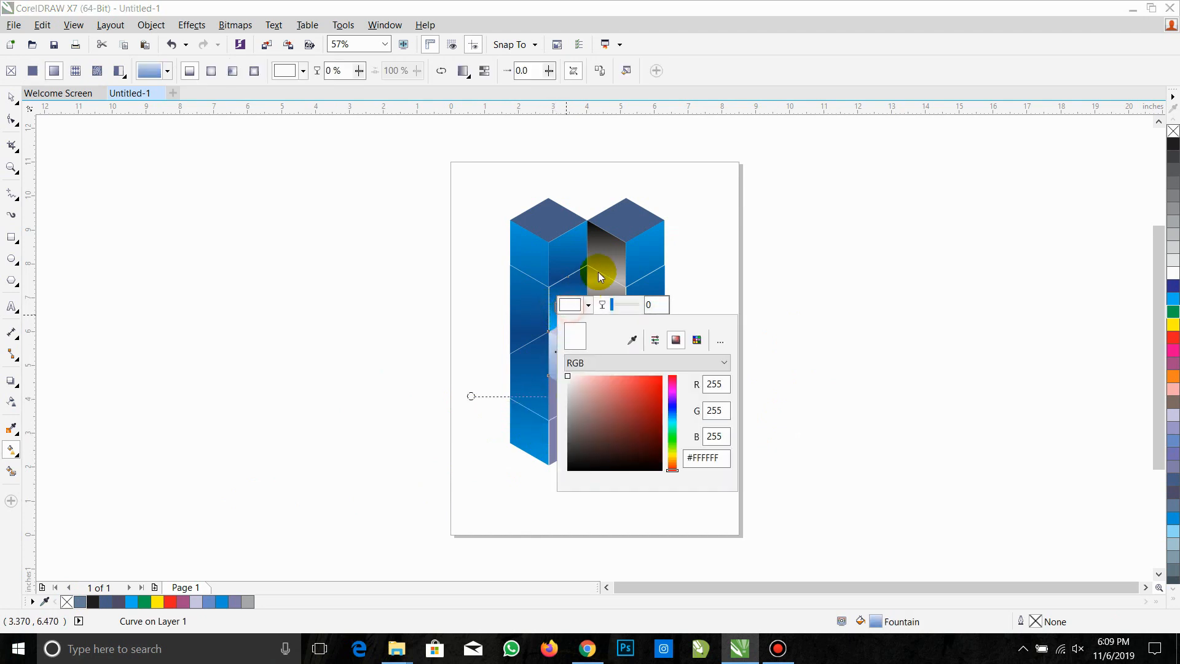
click(632, 335)
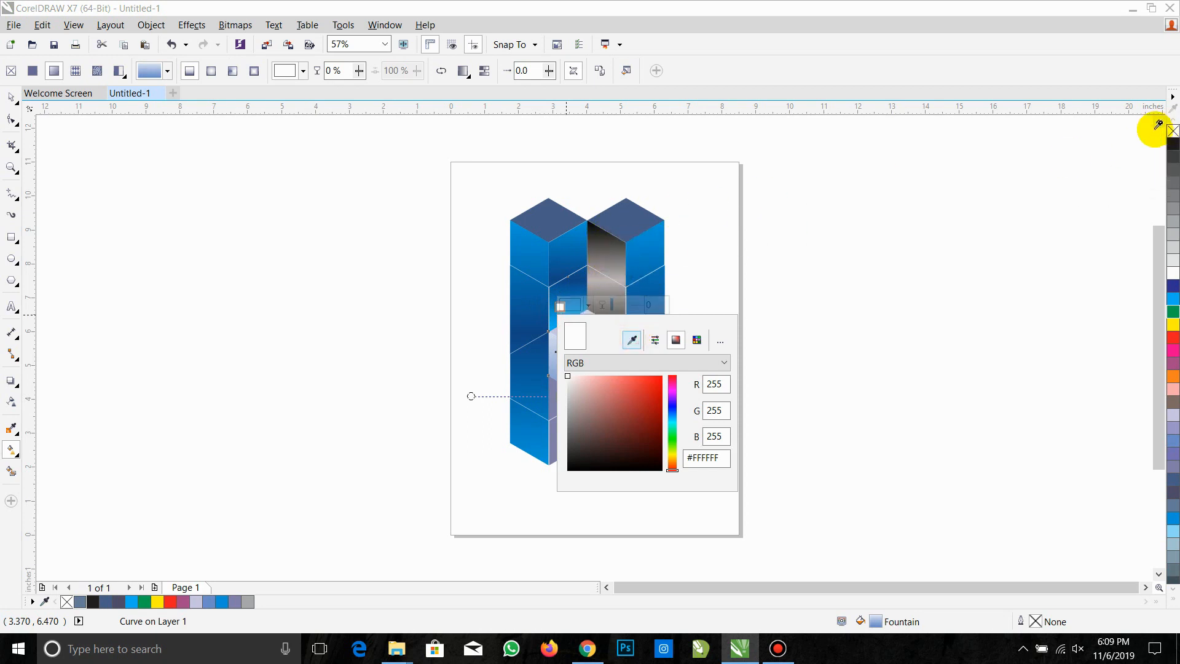
click(1172, 139)
click(945, 343)
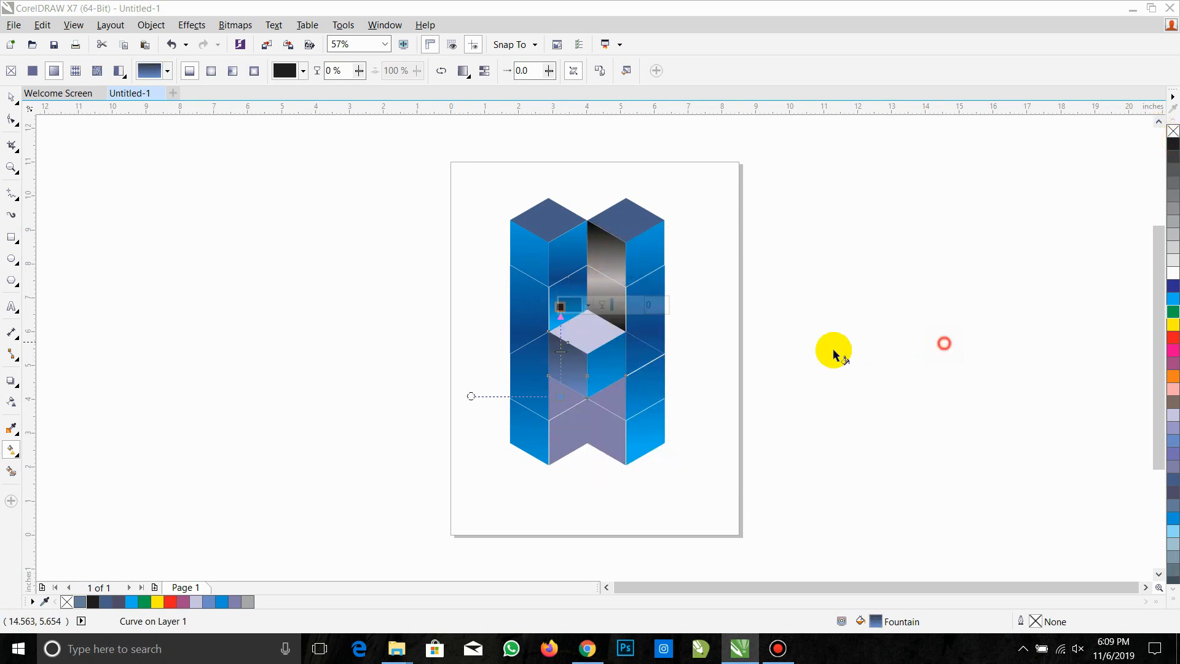
Set the lower colour node of the central cube's left face gradient to black (K100) as well
click(560, 396)
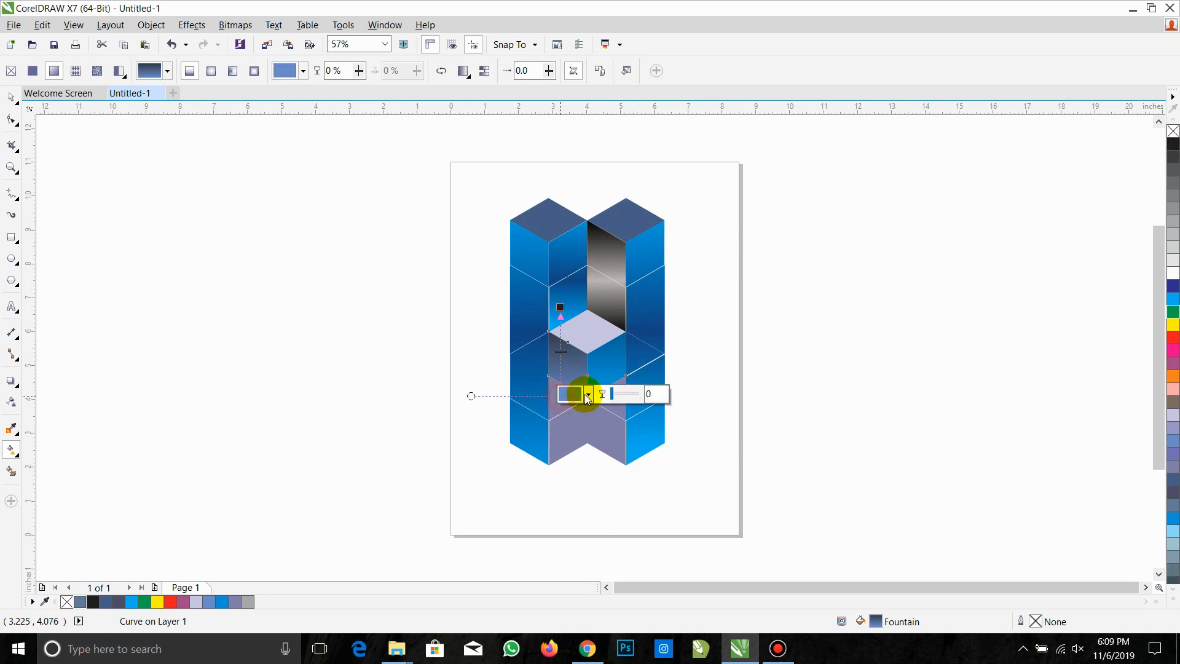
click(566, 395)
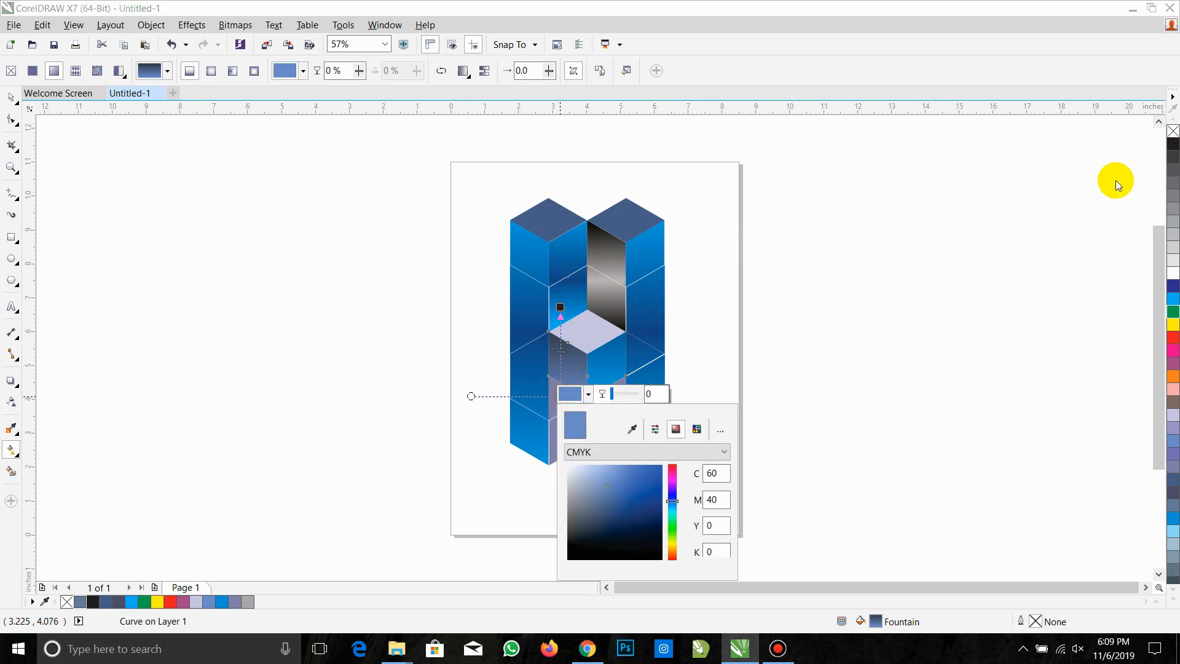
click(630, 430)
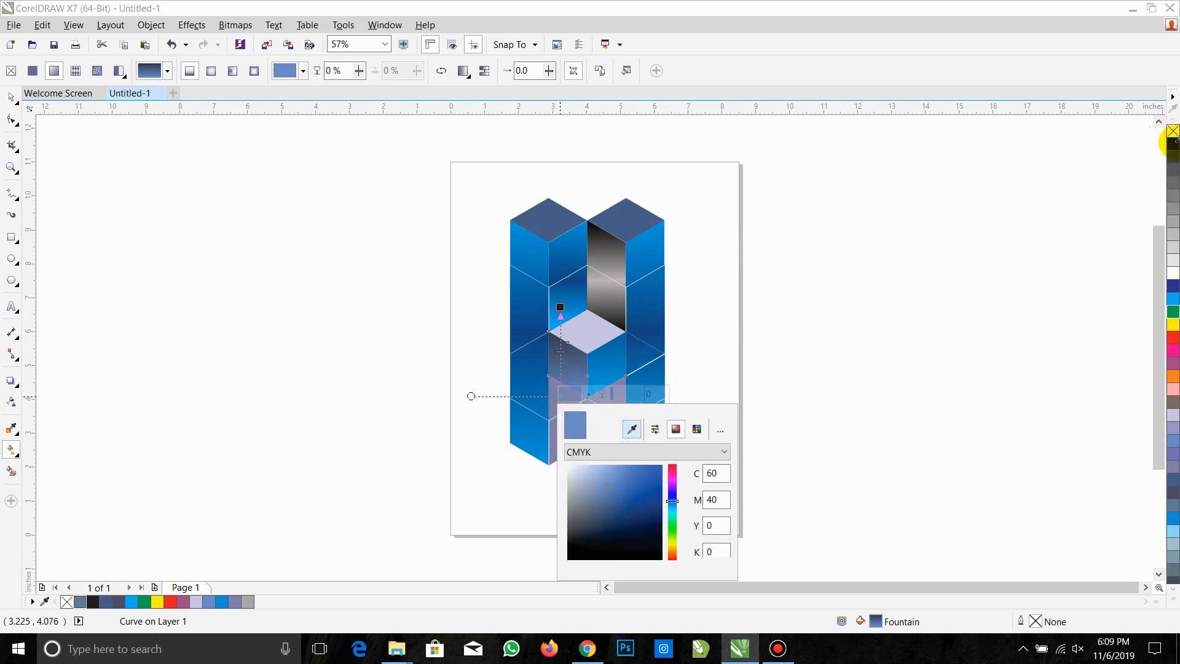
click(1171, 143)
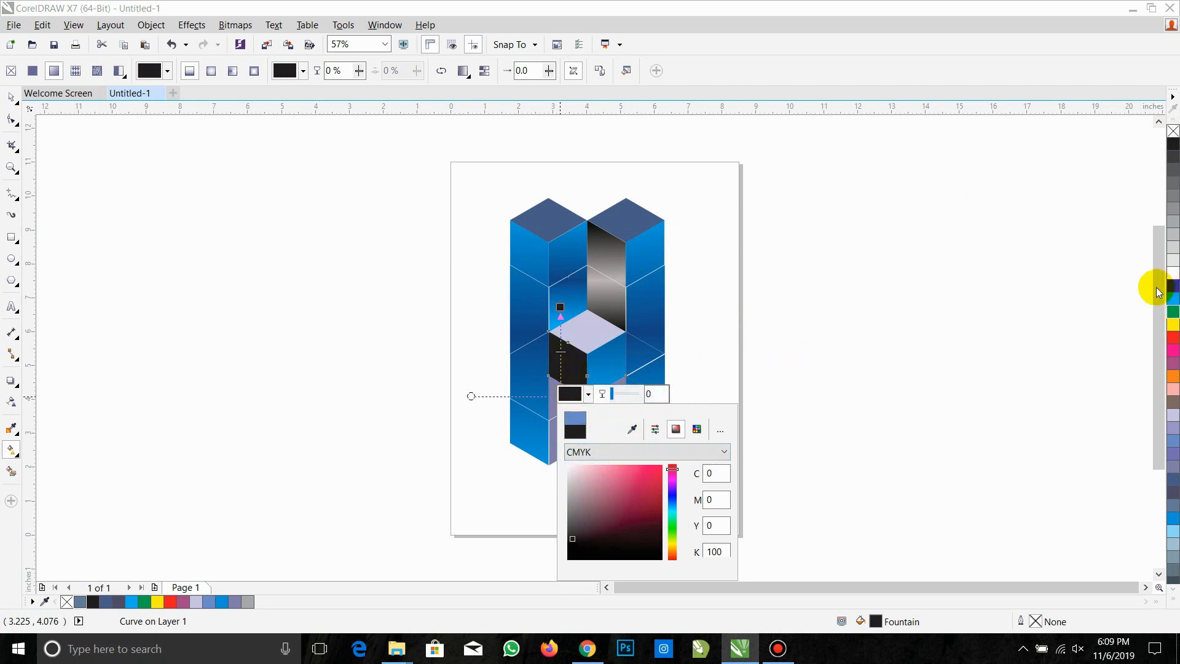
click(580, 358)
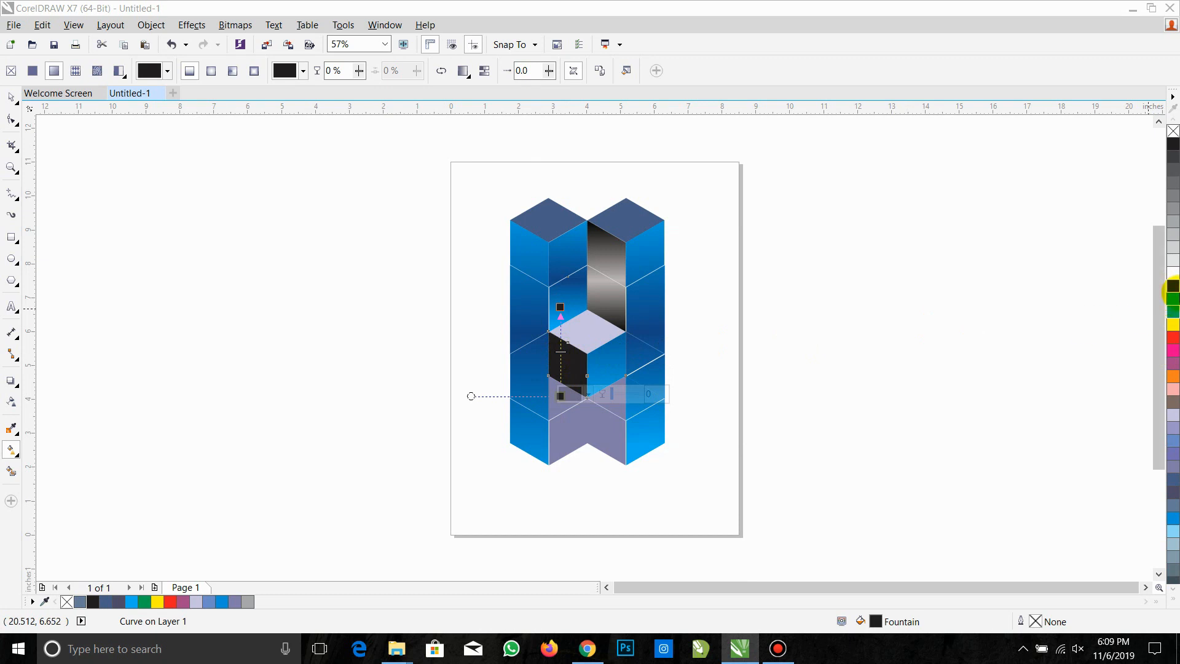
drag(1171, 297, 593, 360)
key(ctrl+z)
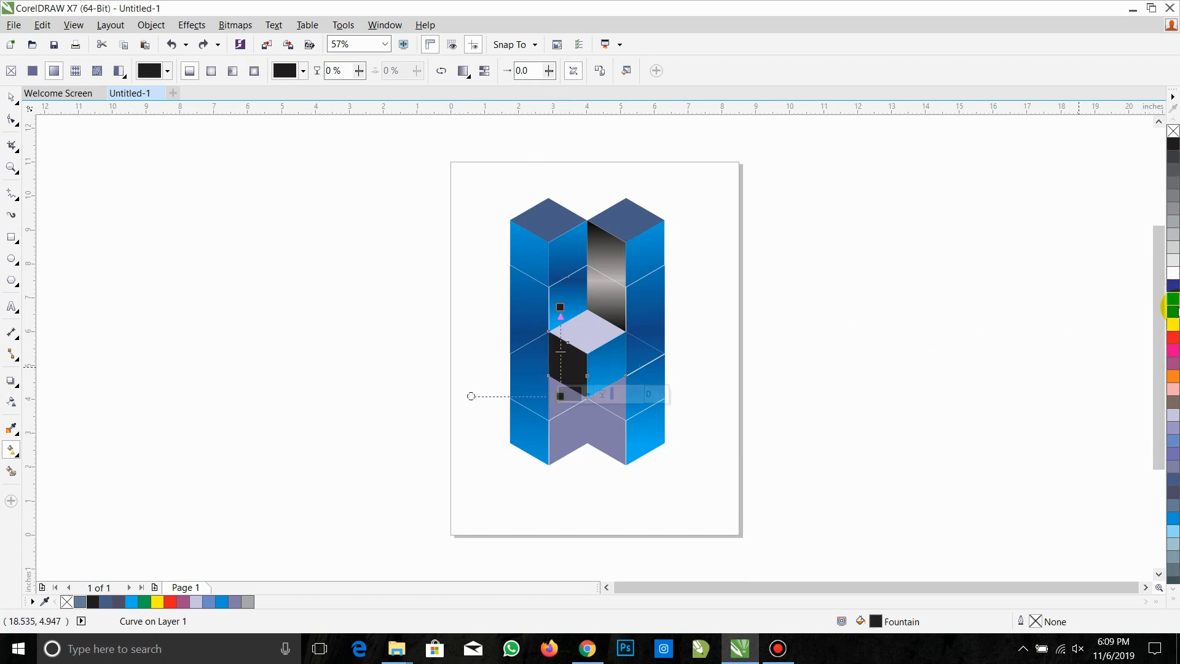
drag(1173, 309, 562, 356)
key(ctrl+z)
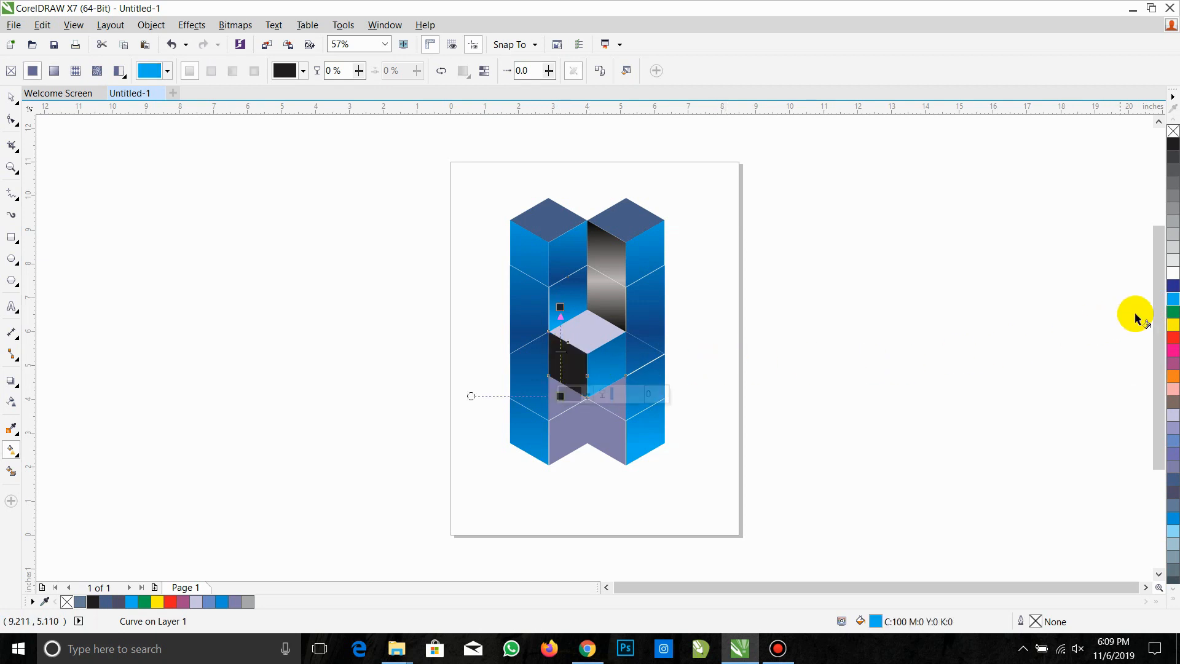
Add a node at 42% on the central cube's left face gradient and colour it grey sampled from the middle of the inner right face
drag(1172, 303, 560, 359)
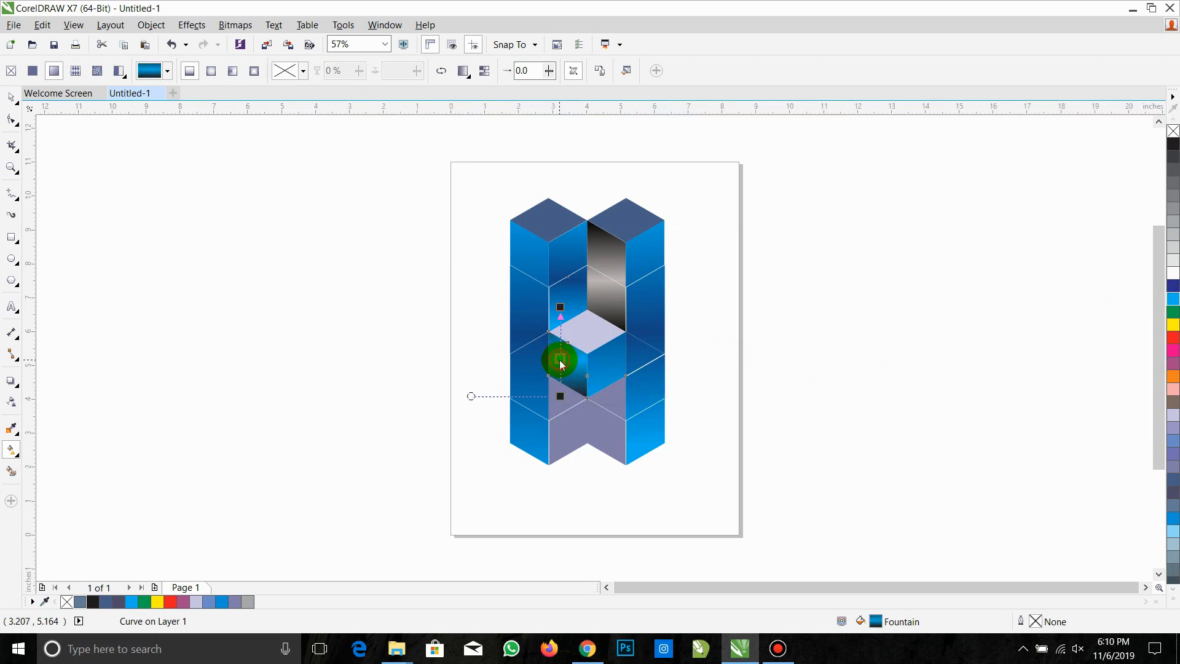
click(560, 359)
click(571, 356)
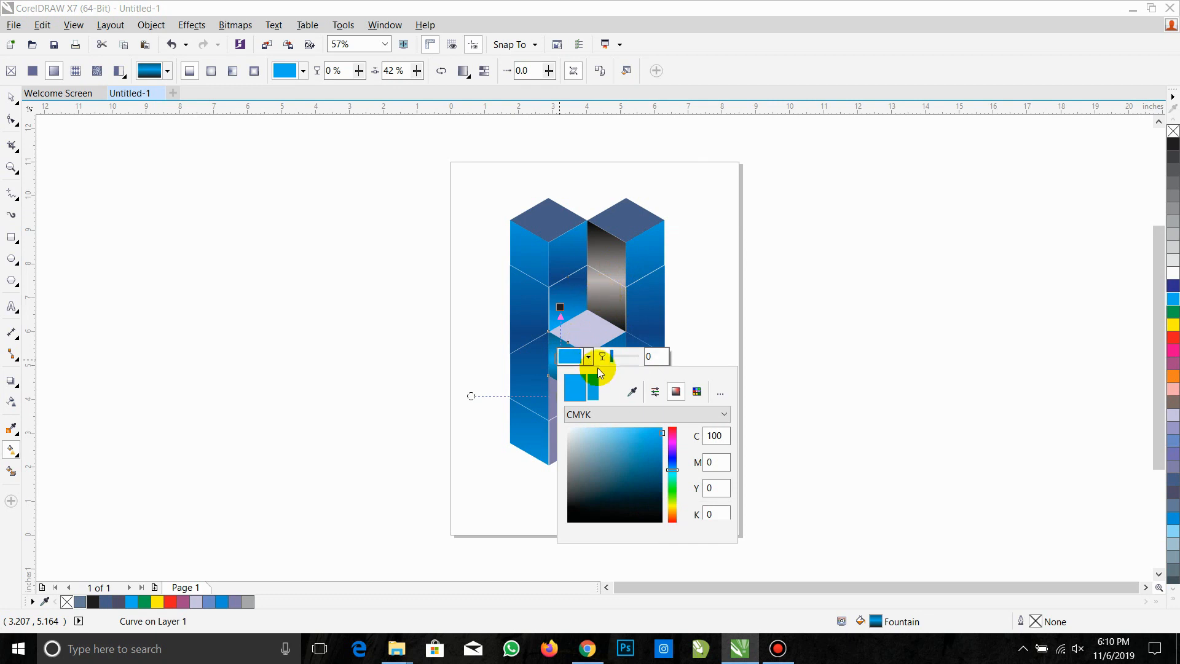
click(632, 391)
click(608, 278)
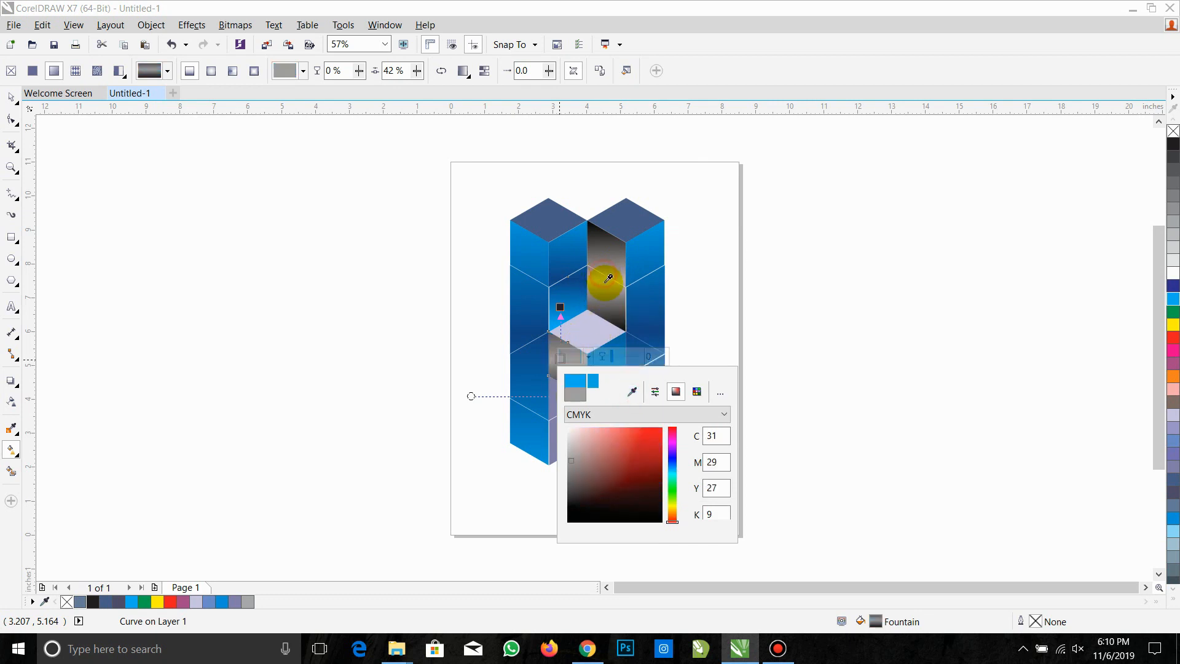
click(790, 343)
click(781, 381)
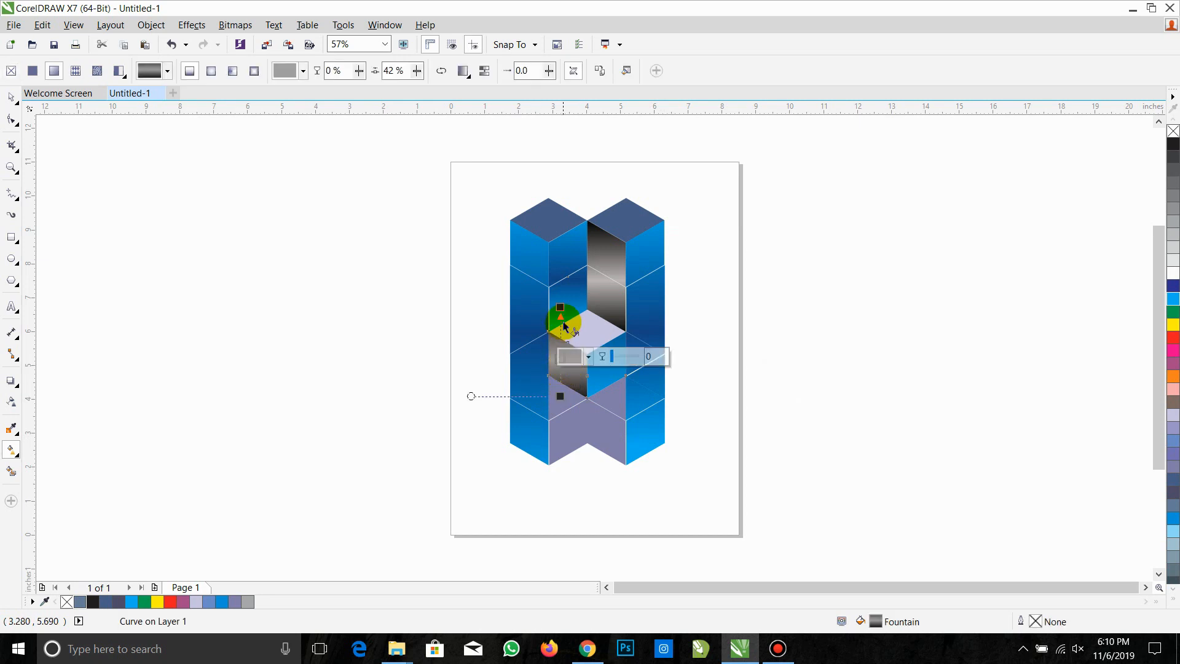
Move both end nodes of the black-grey gradient inward to fit the central cube's left face, and deselect it
drag(560, 306, 566, 330)
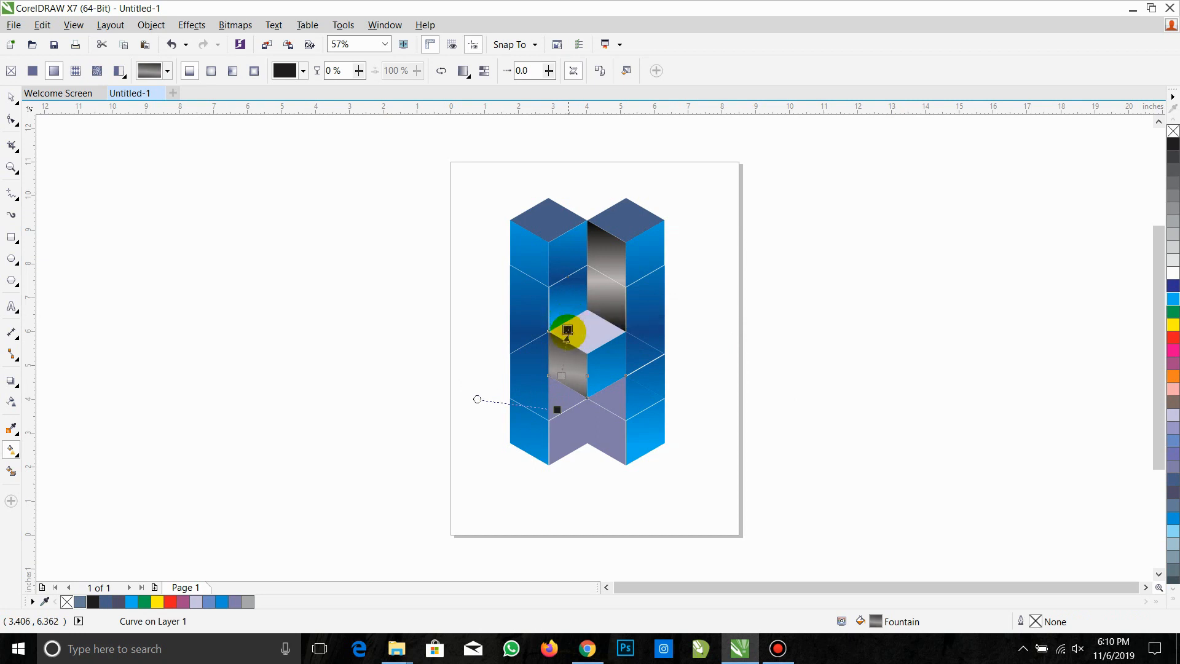
click(557, 410)
drag(557, 410, 560, 390)
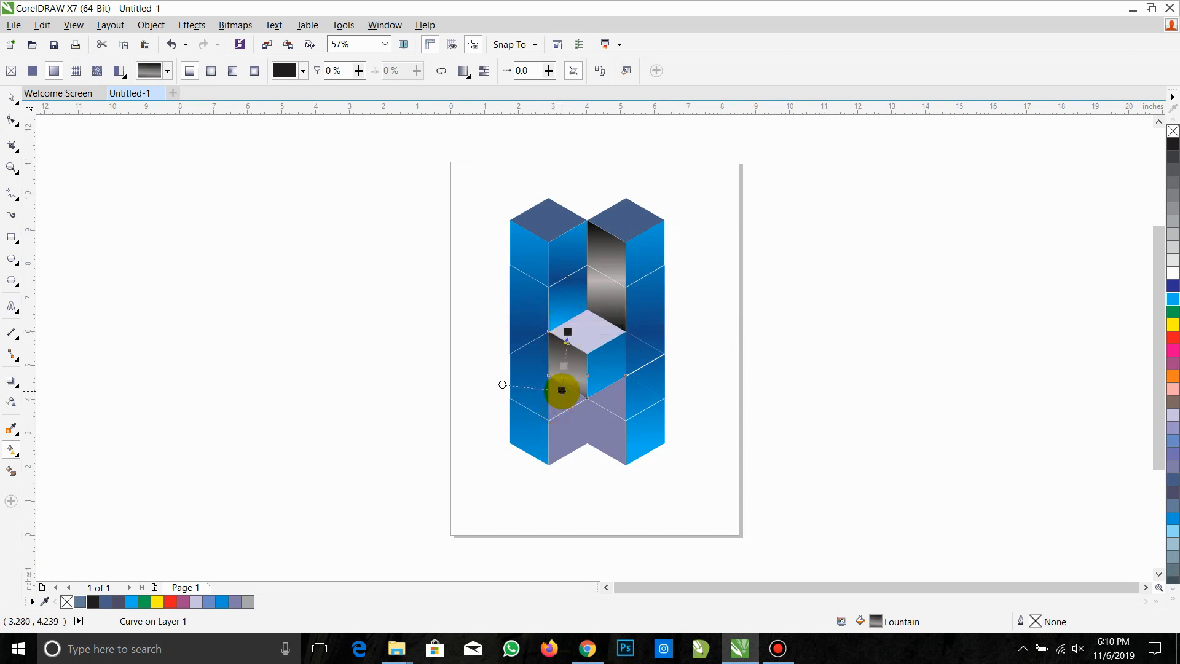
click(765, 322)
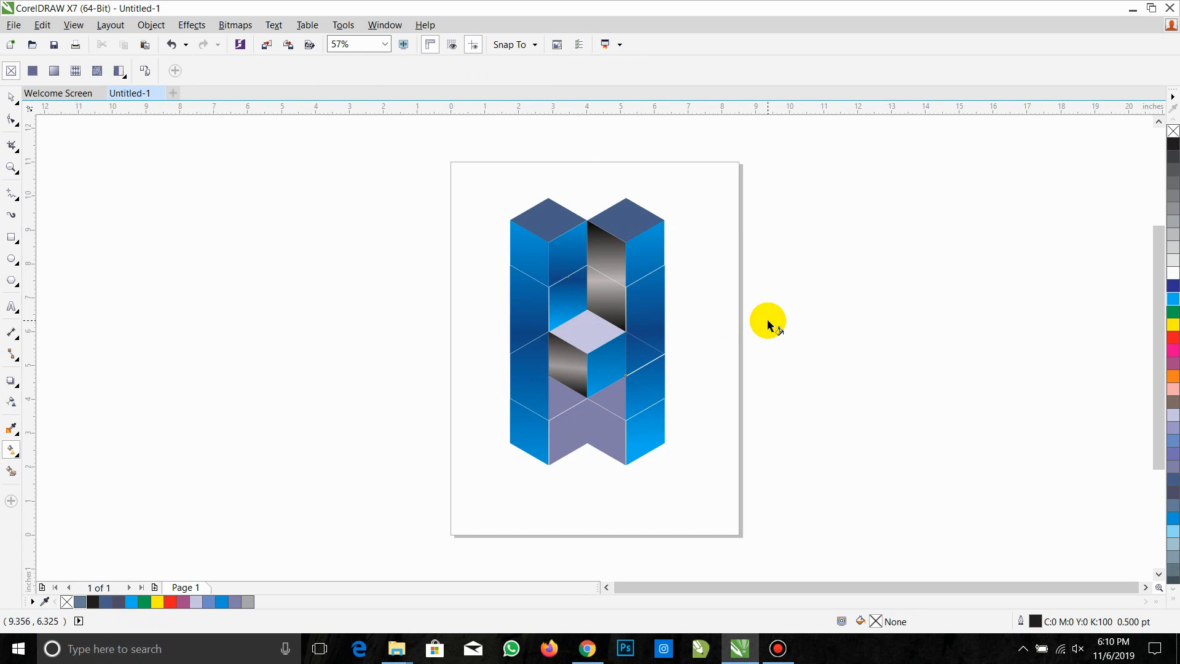
Apply a vertical gradient to the right purple face below the central cube and colour its upper node blue sampled from the right outer column's top
click(611, 432)
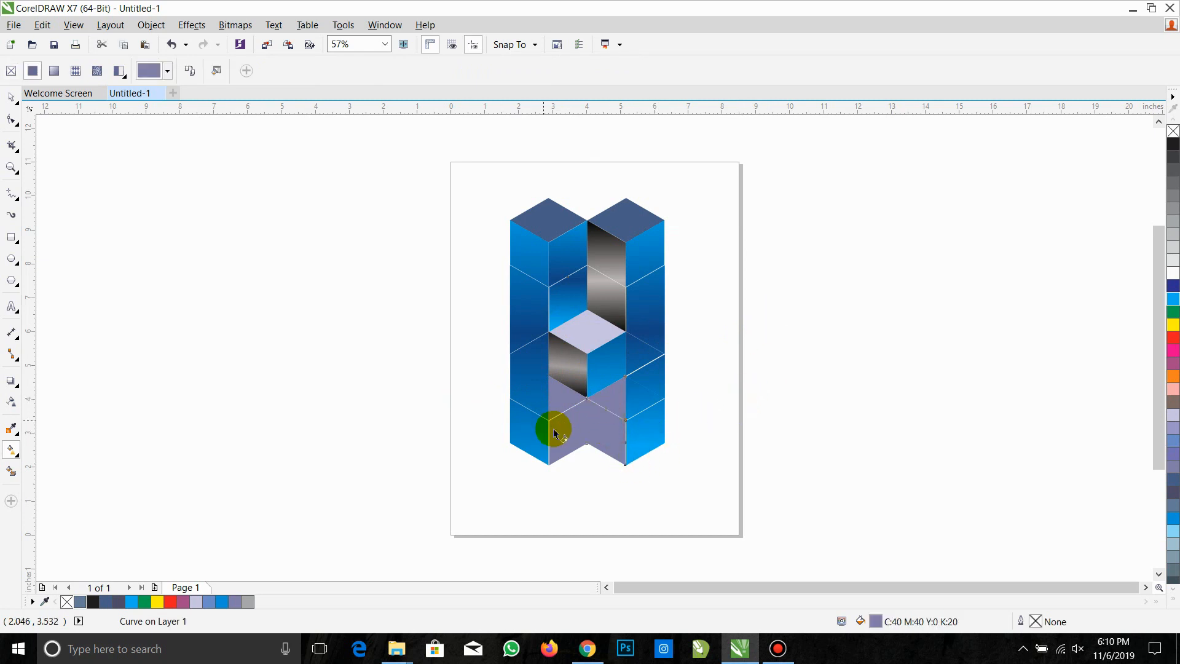
drag(616, 475, 617, 367)
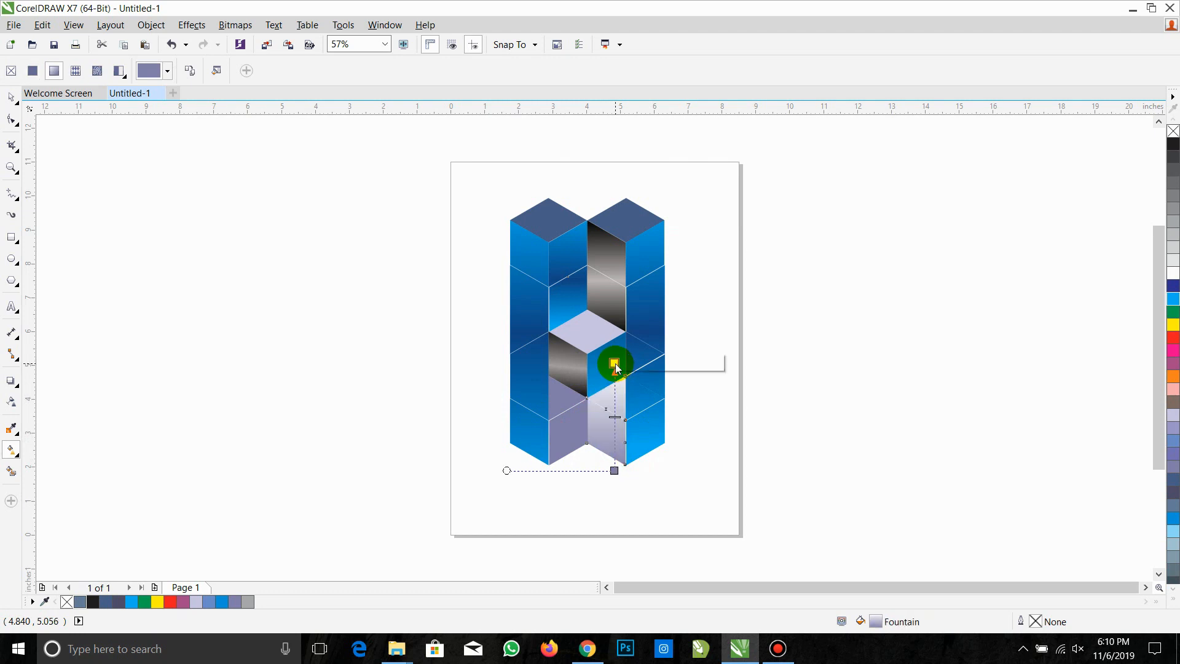
click(616, 367)
click(642, 361)
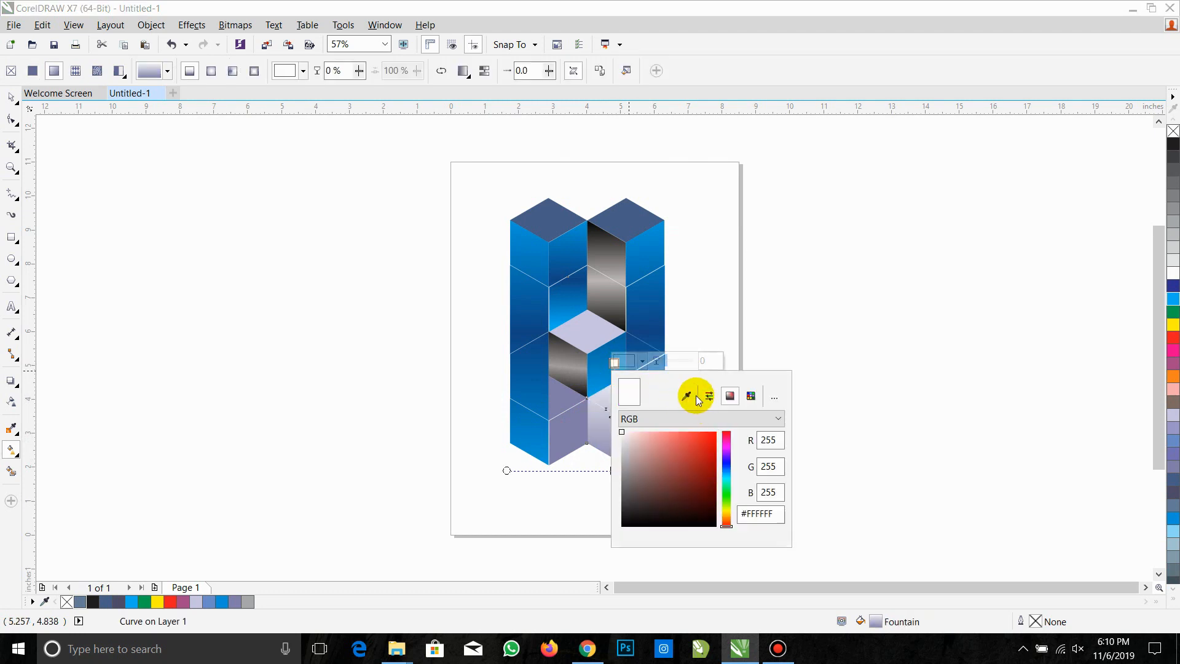
click(687, 397)
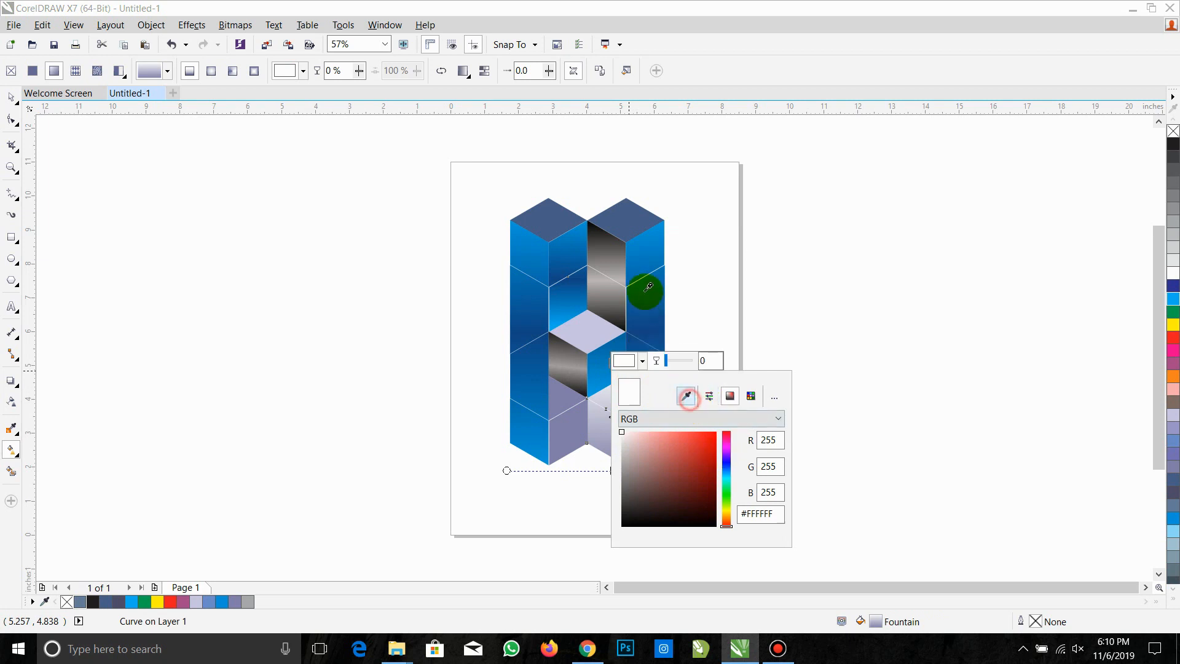
click(655, 231)
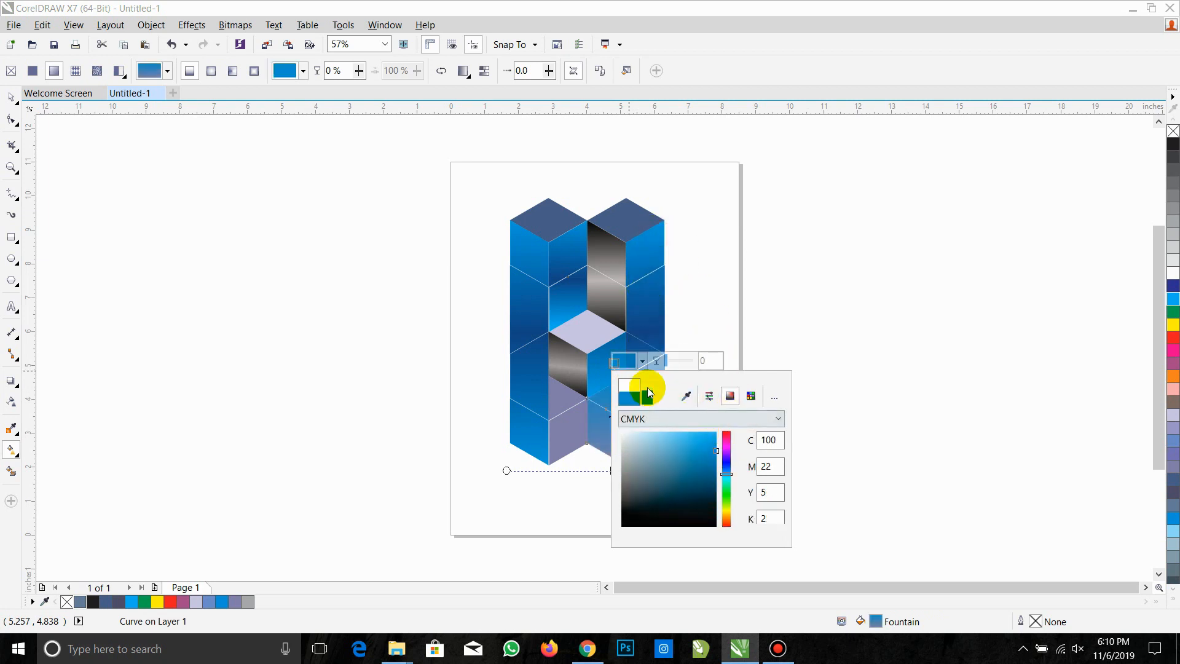
Set the lower colour node of the gradient on the right face below the central cube to blue sampled from the right outer column's top
click(610, 368)
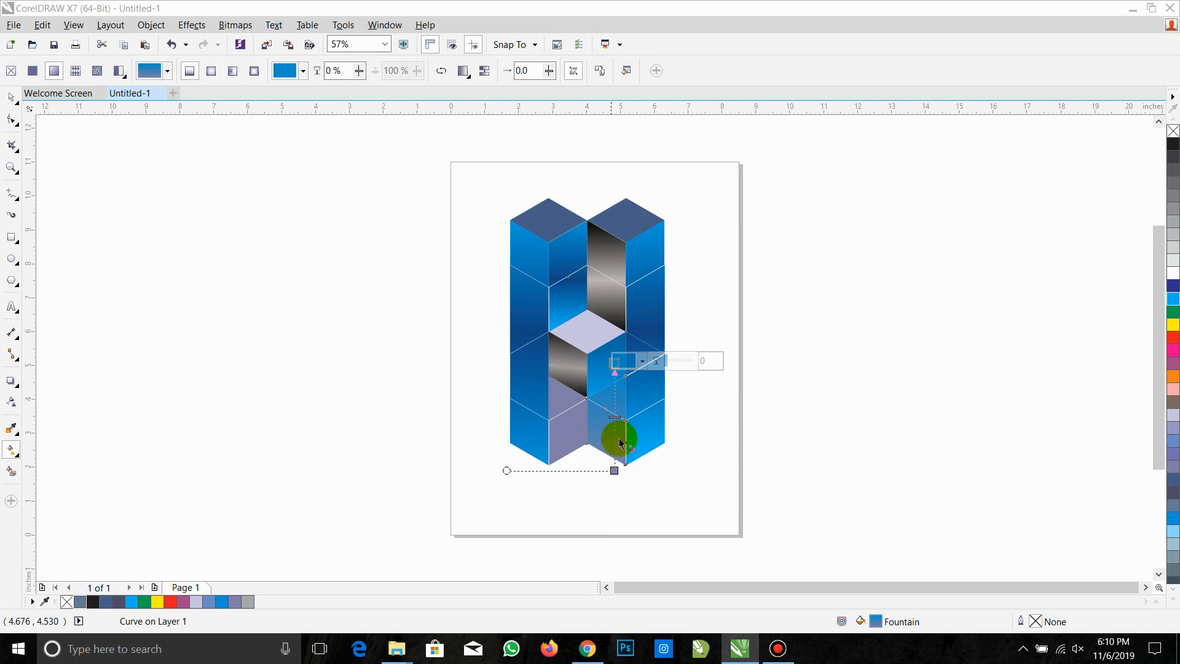
click(614, 471)
click(624, 469)
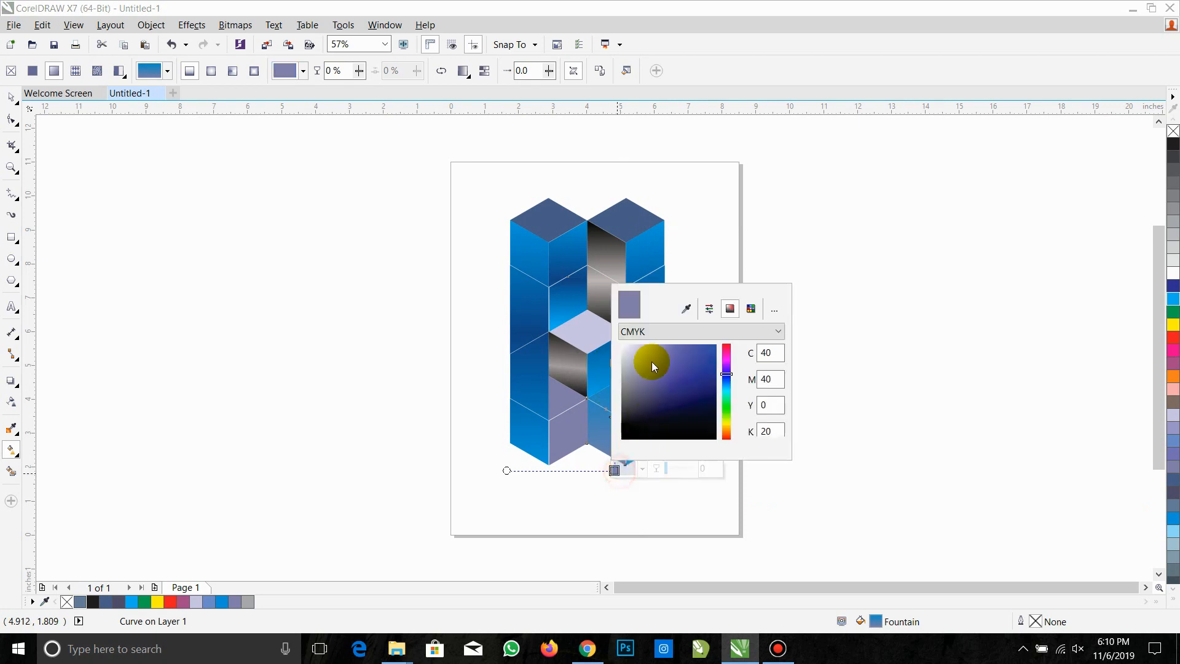
click(686, 309)
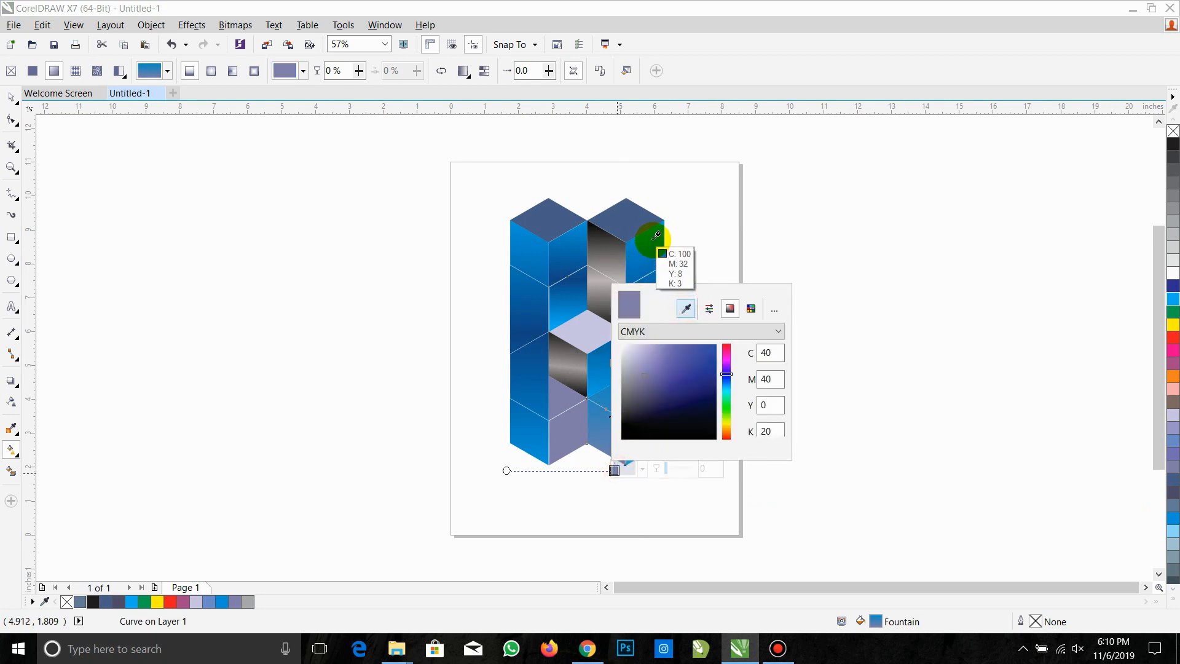
click(651, 237)
click(614, 414)
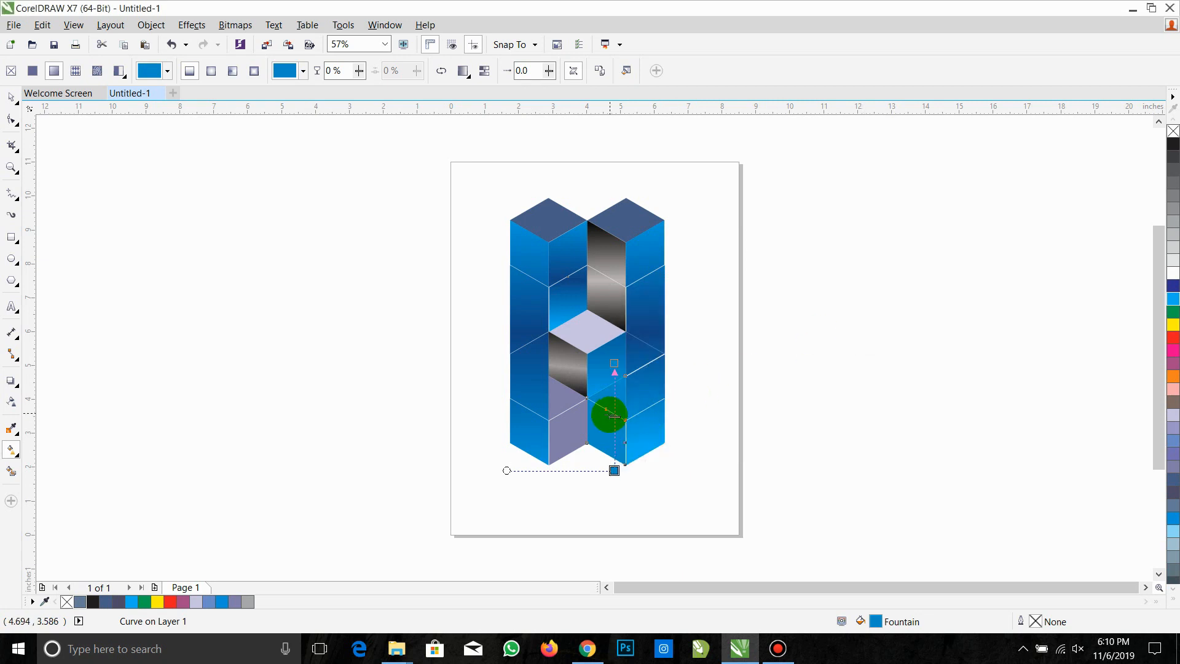
Add a node at 54% on the gradient of the right face below the central cube and colour it C91 M67 Y0 K0
drag(1176, 362, 614, 417)
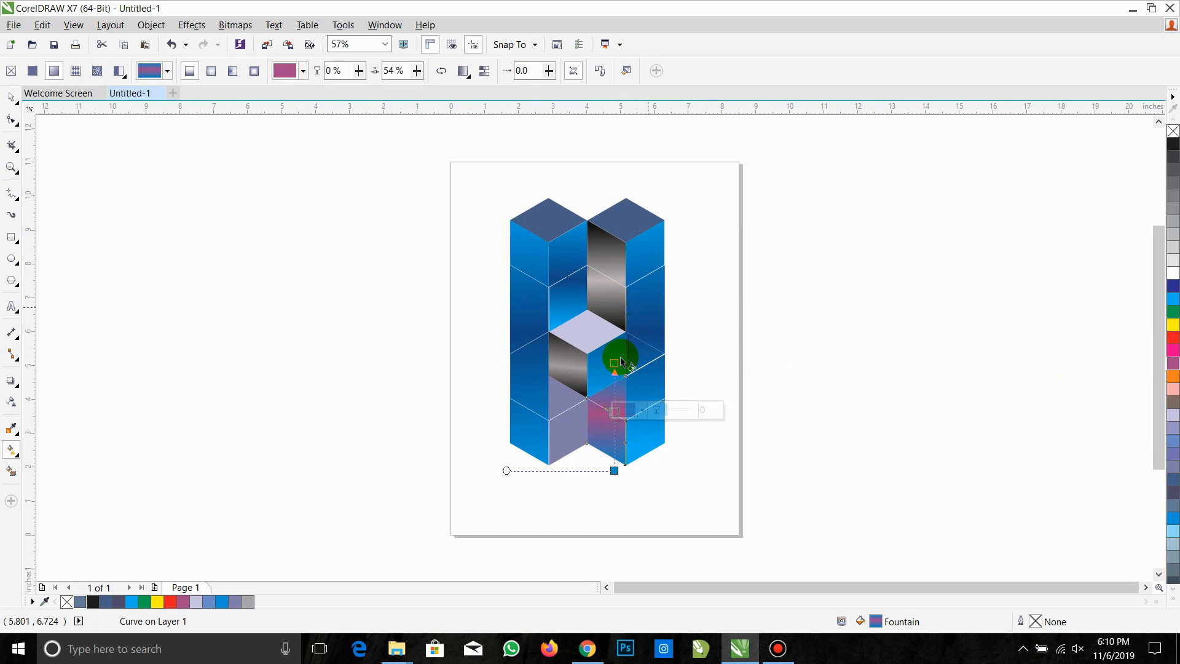
click(622, 409)
click(652, 316)
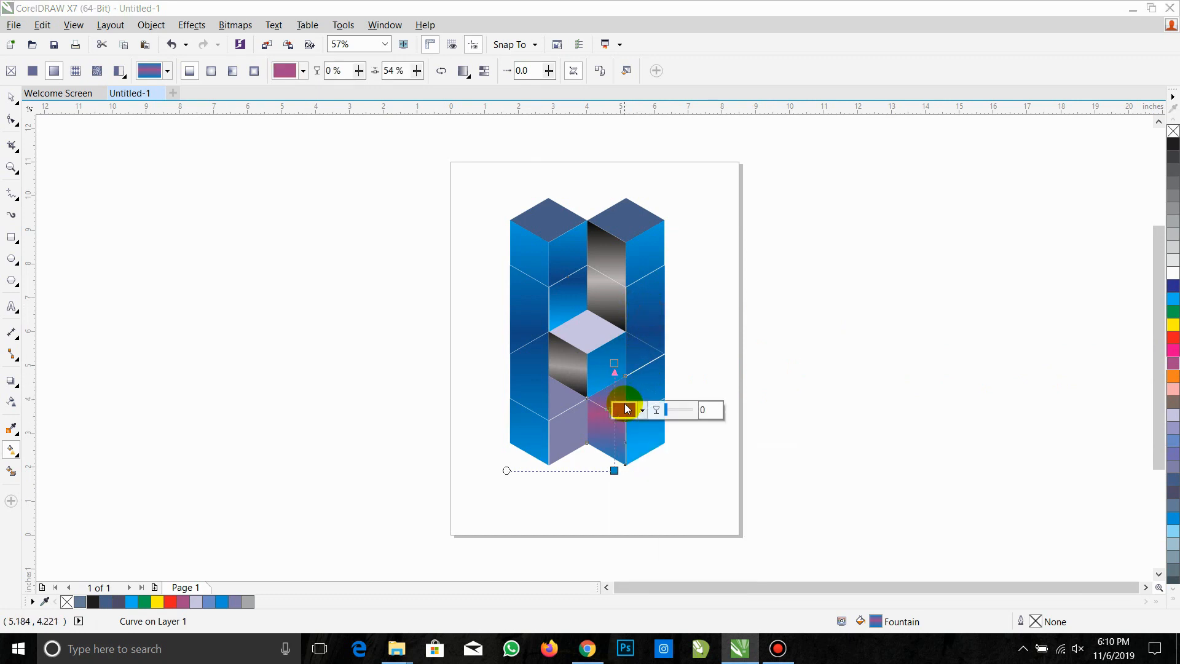
click(623, 409)
click(685, 441)
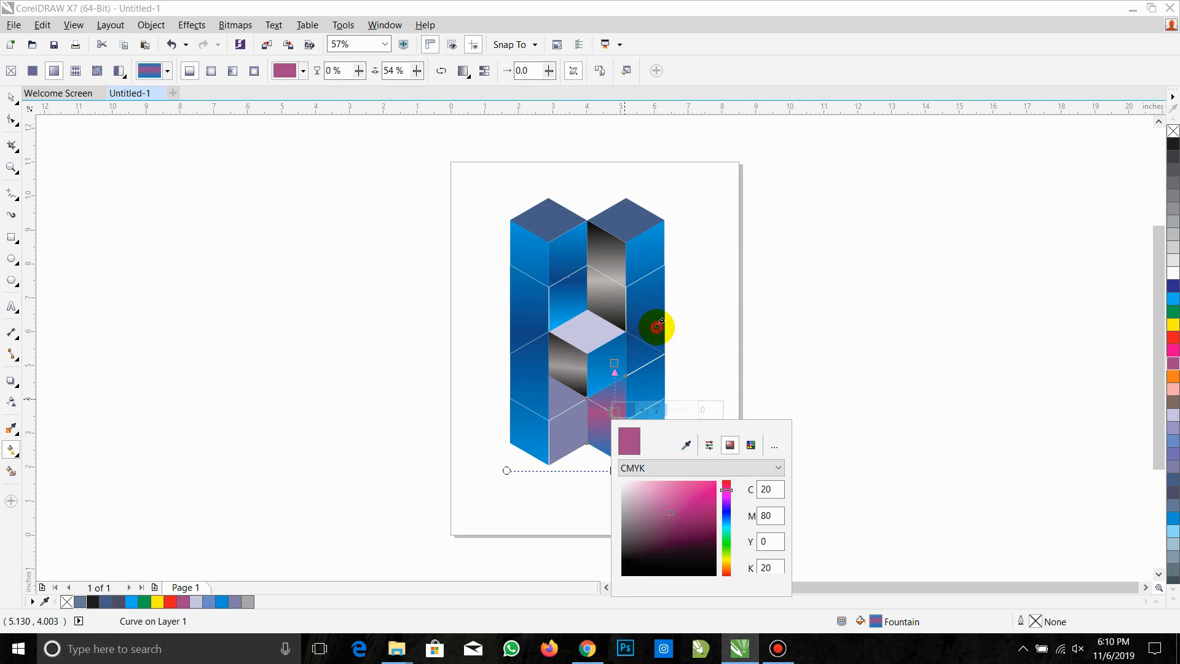
click(658, 327)
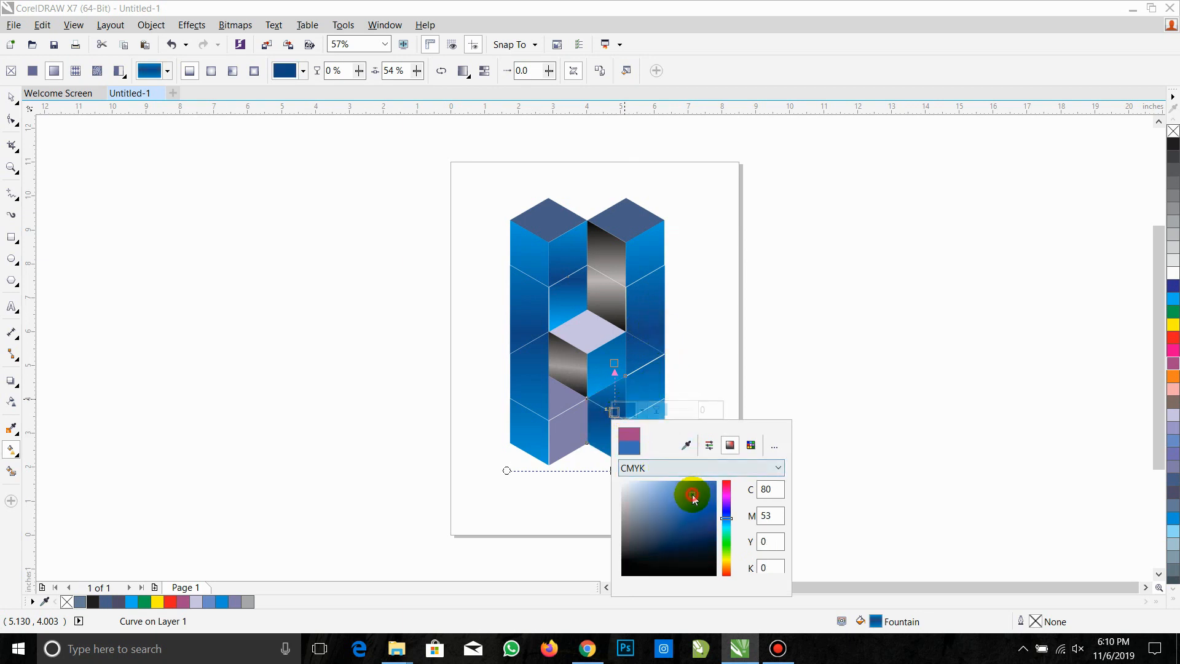
drag(693, 496, 702, 503)
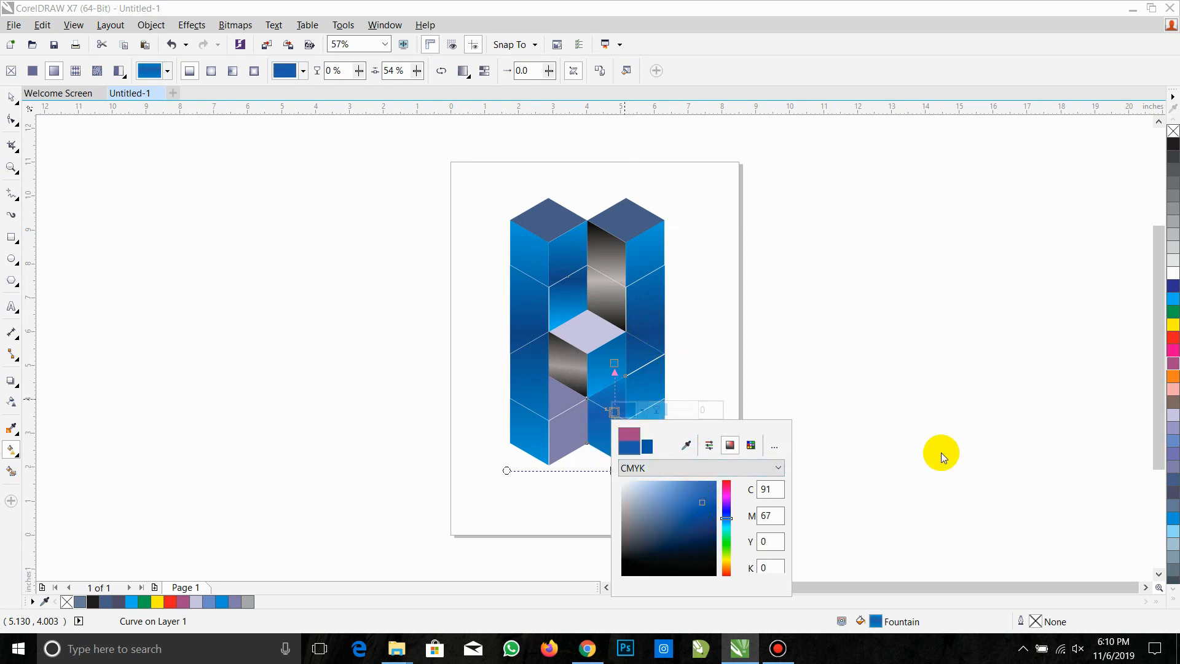
click(941, 453)
Move both end nodes of the blue gradient inward to fit the right face below the central cube, and deselect it
drag(614, 364, 611, 384)
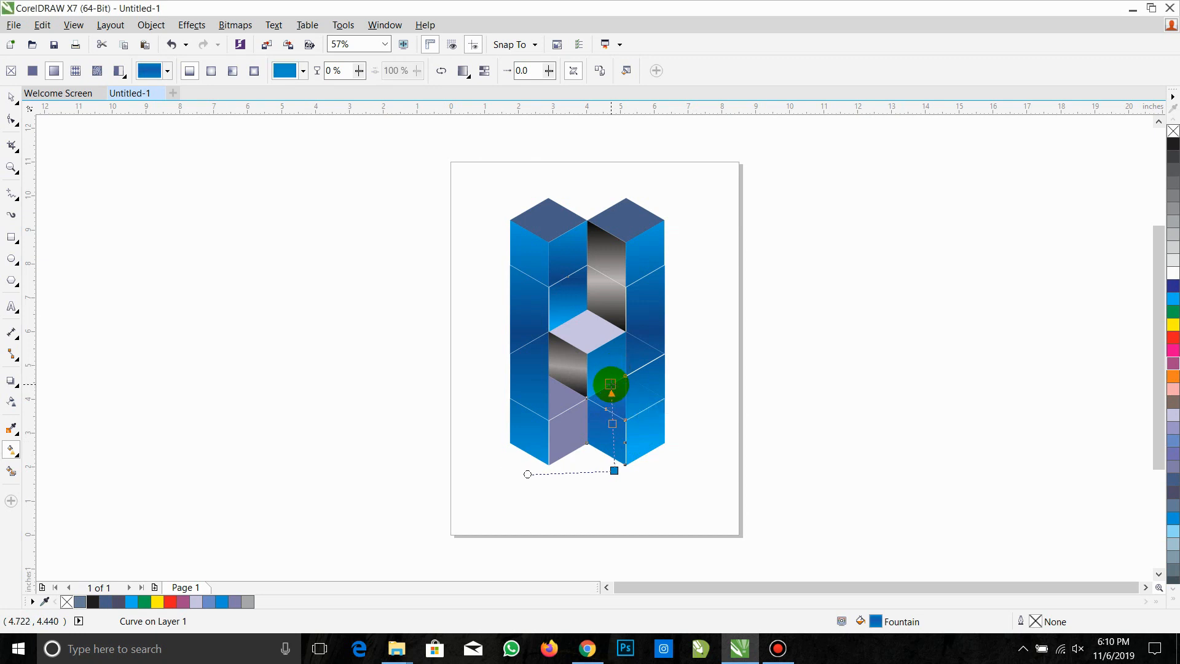
click(612, 471)
drag(614, 471, 612, 462)
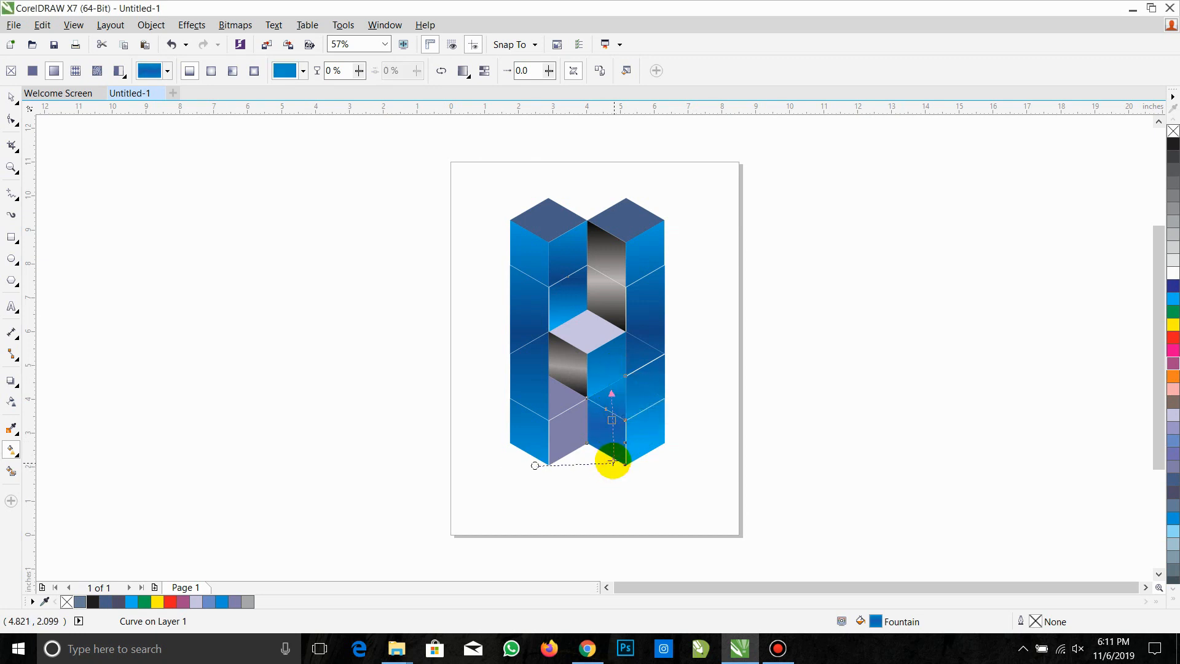
click(610, 457)
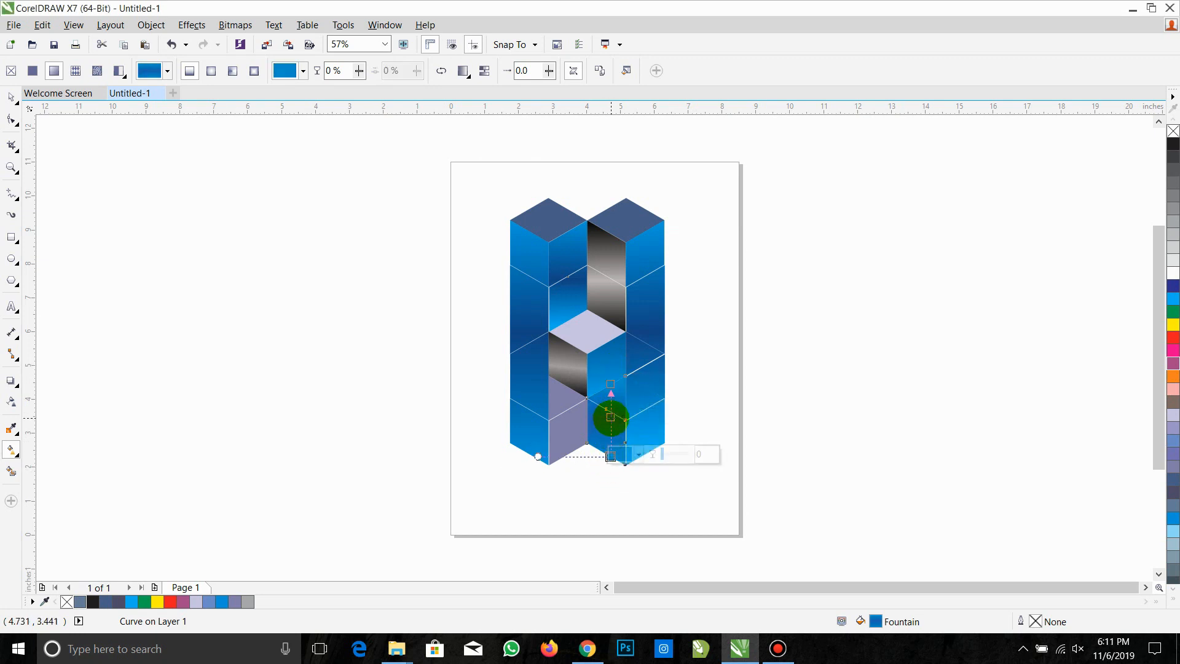
click(611, 417)
click(852, 380)
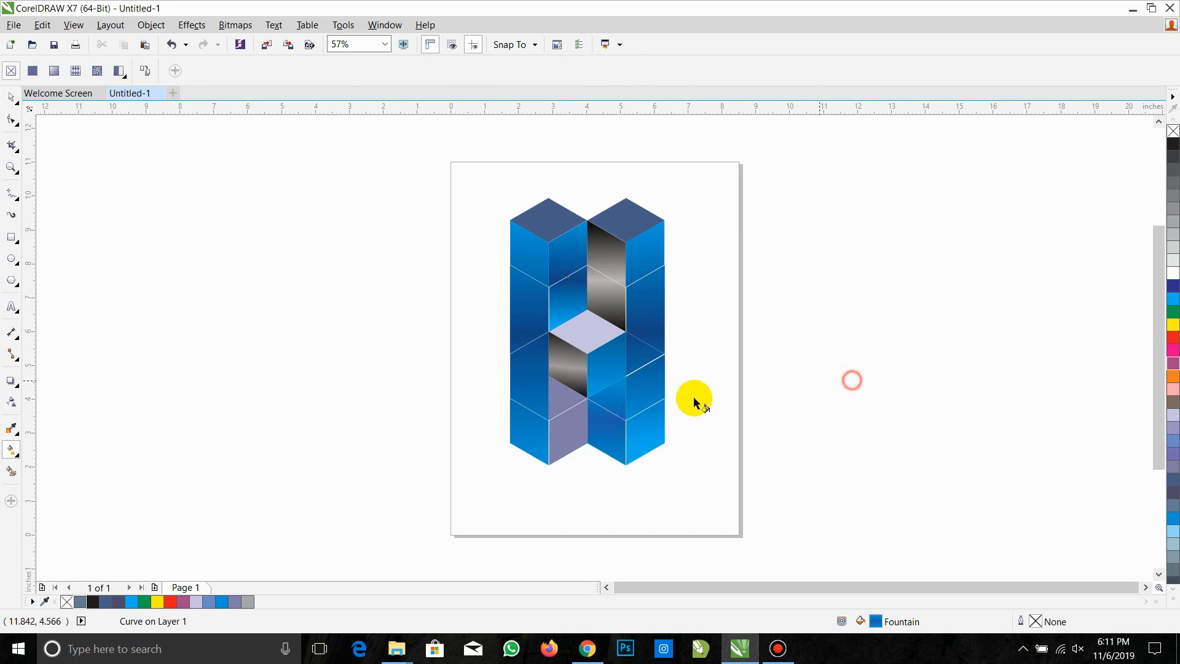
click(570, 438)
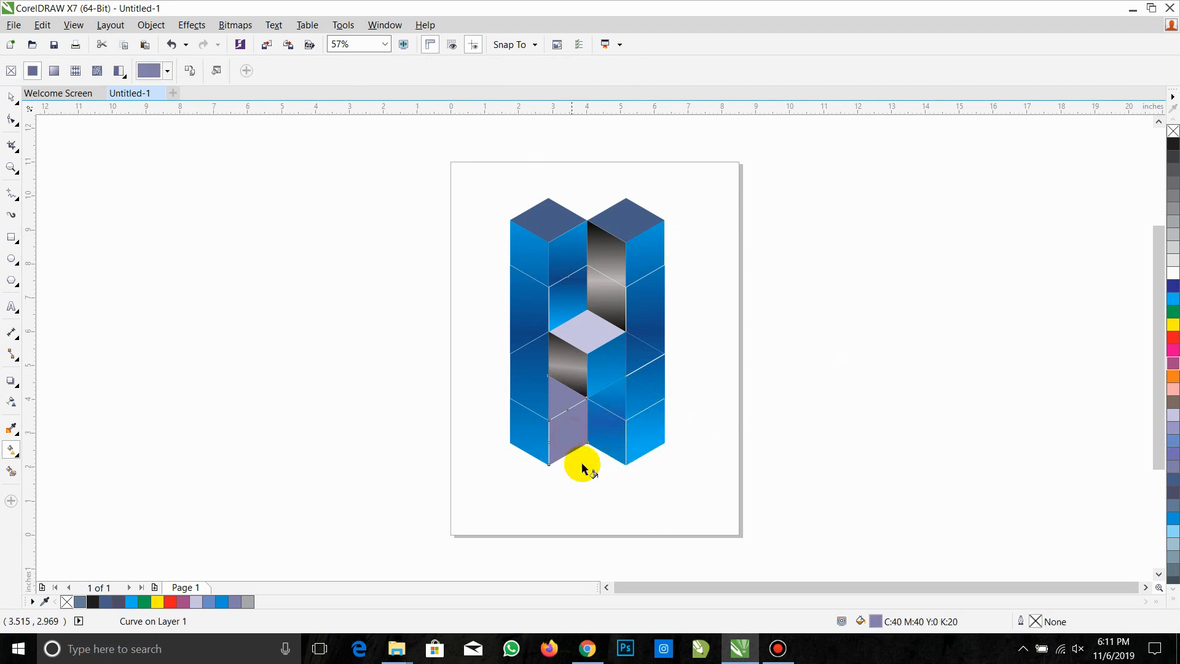
click(567, 368)
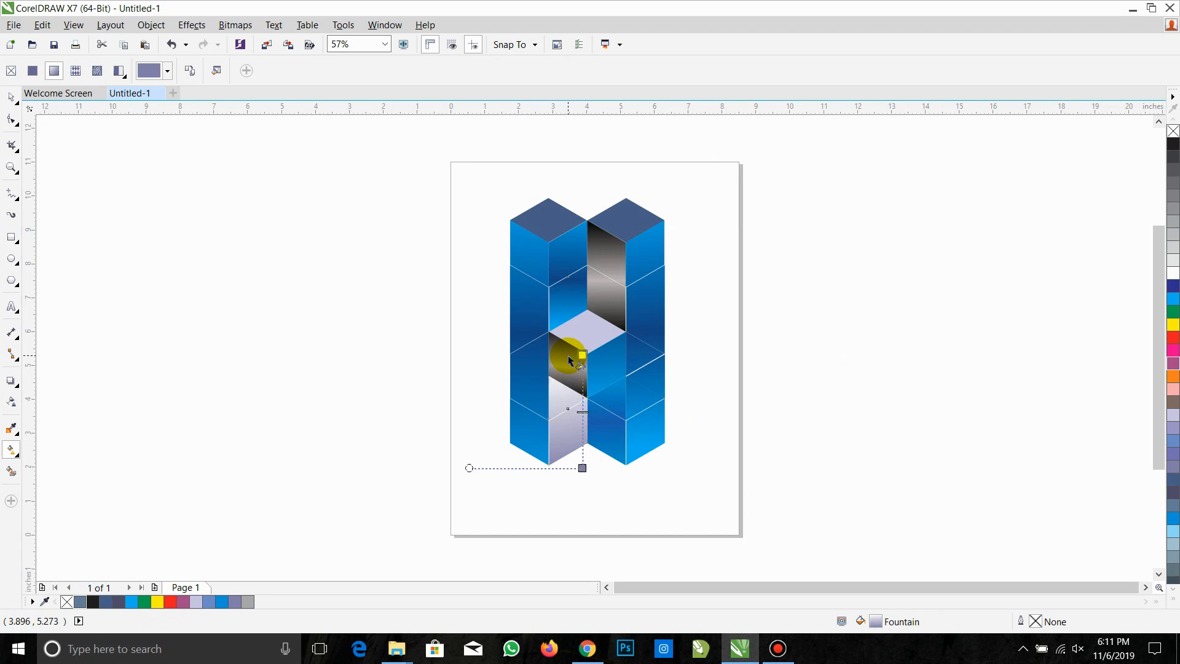
click(580, 410)
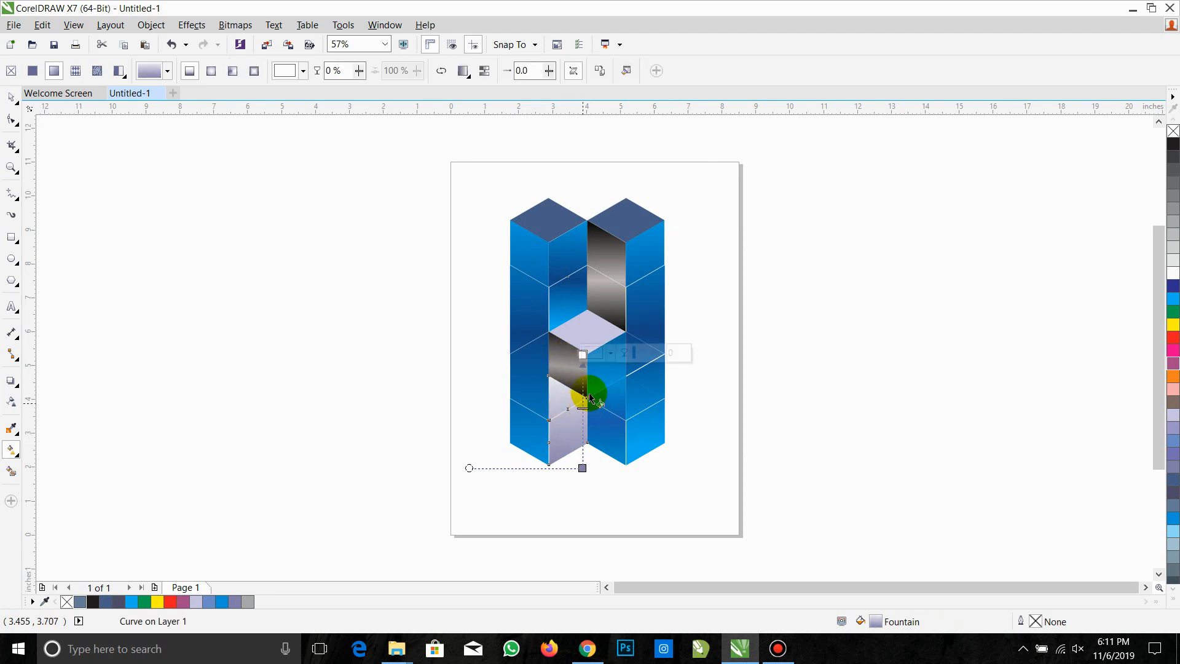
click(587, 482)
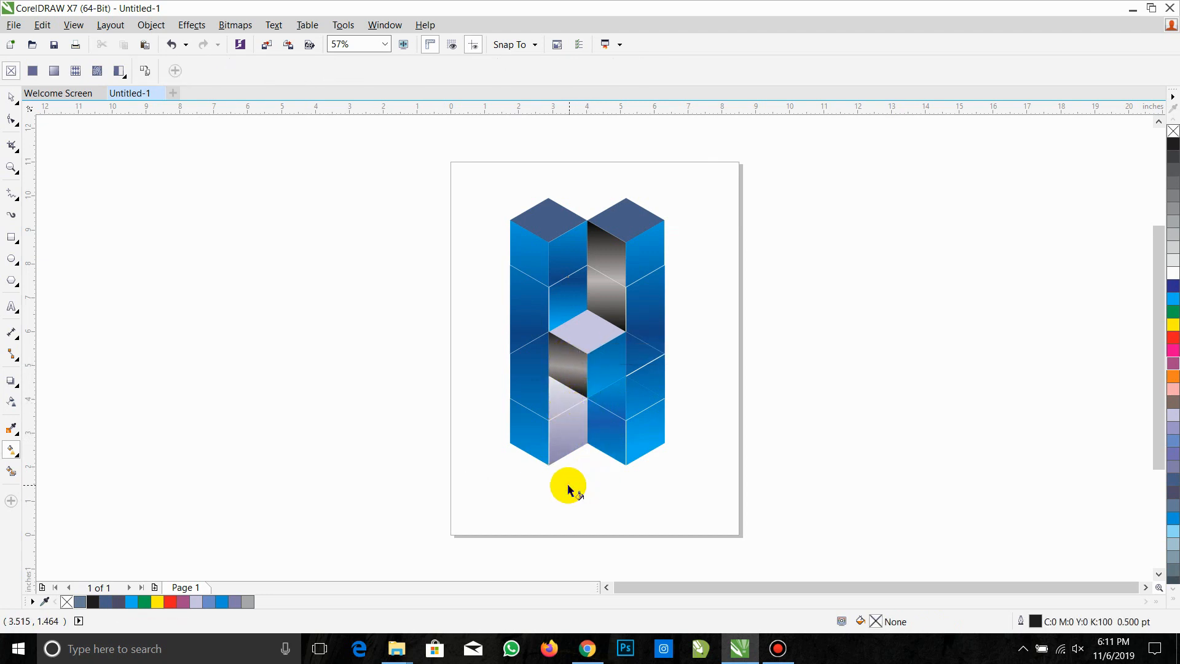
click(561, 452)
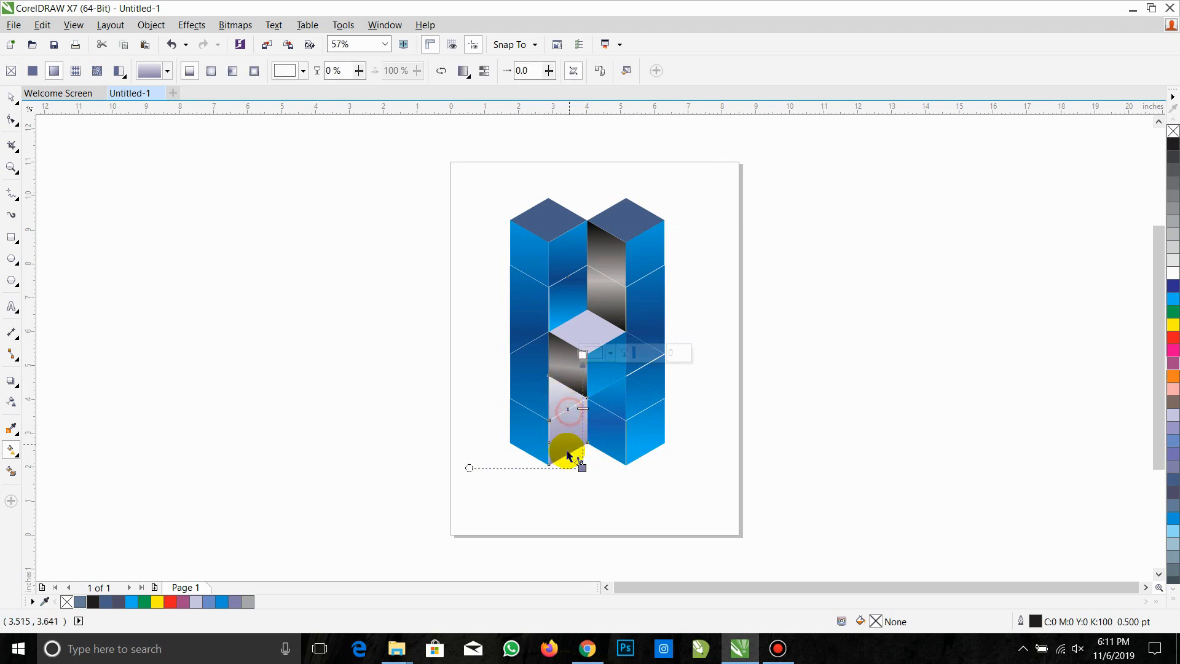
key(ctrl+z)
Apply a vertical gradient to the left purple face below the central cube and set its lower colour node to black (K100)
mouse_move(564, 500)
mouse_down()
mouse_move(567, 375)
mouse_move(565, 501)
mouse_up()
click(576, 500)
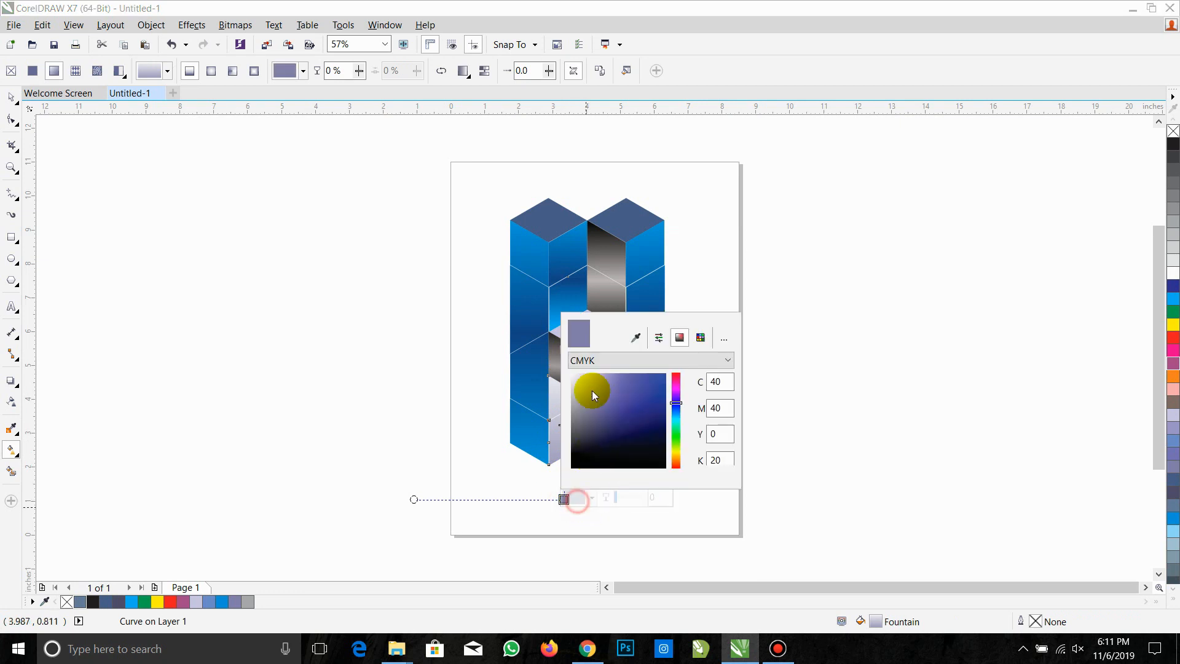
click(637, 339)
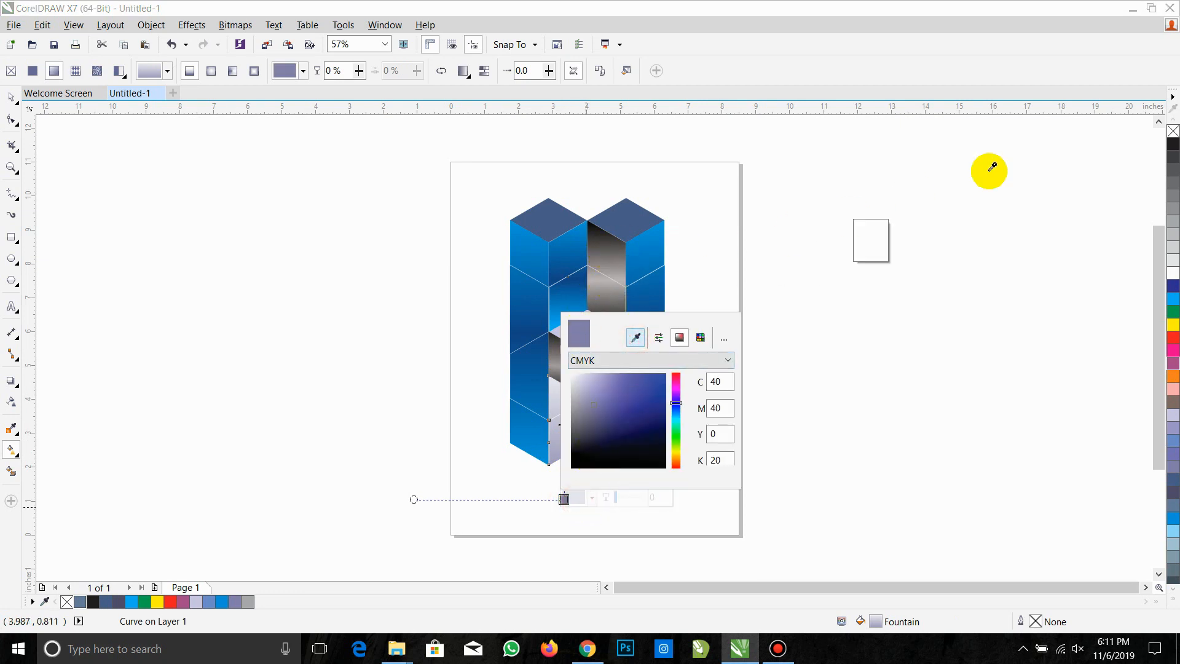
click(1173, 143)
click(860, 410)
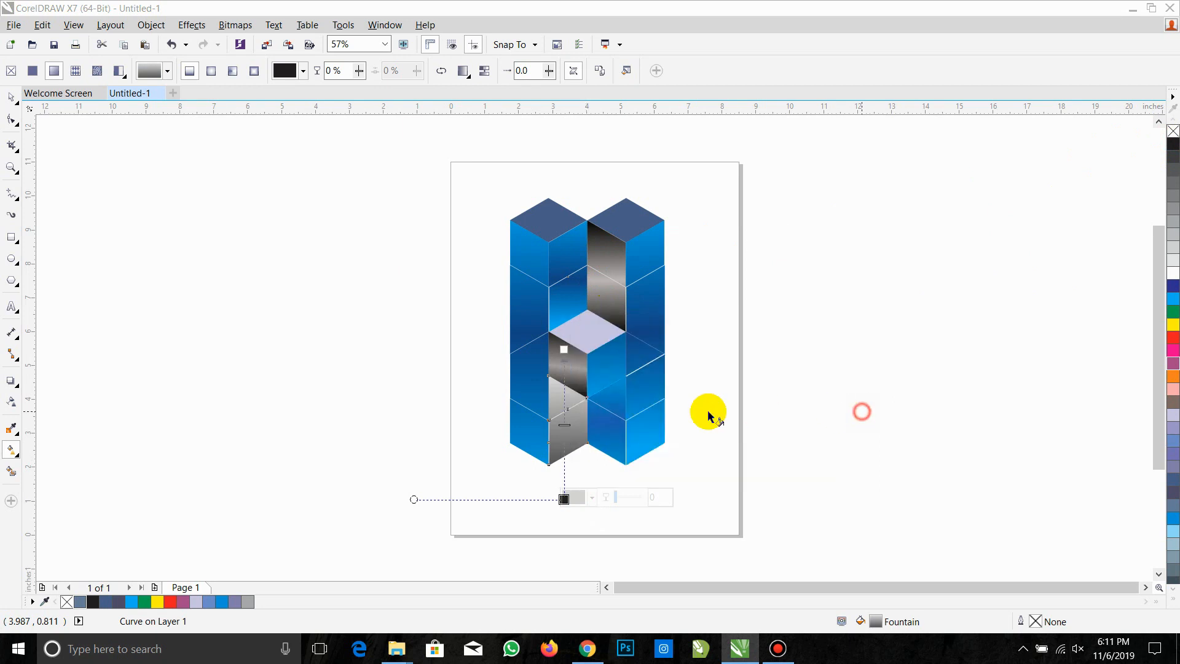
Set the upper colour node of the gradient on the left face below the central cube to black (K100)
click(564, 352)
click(574, 346)
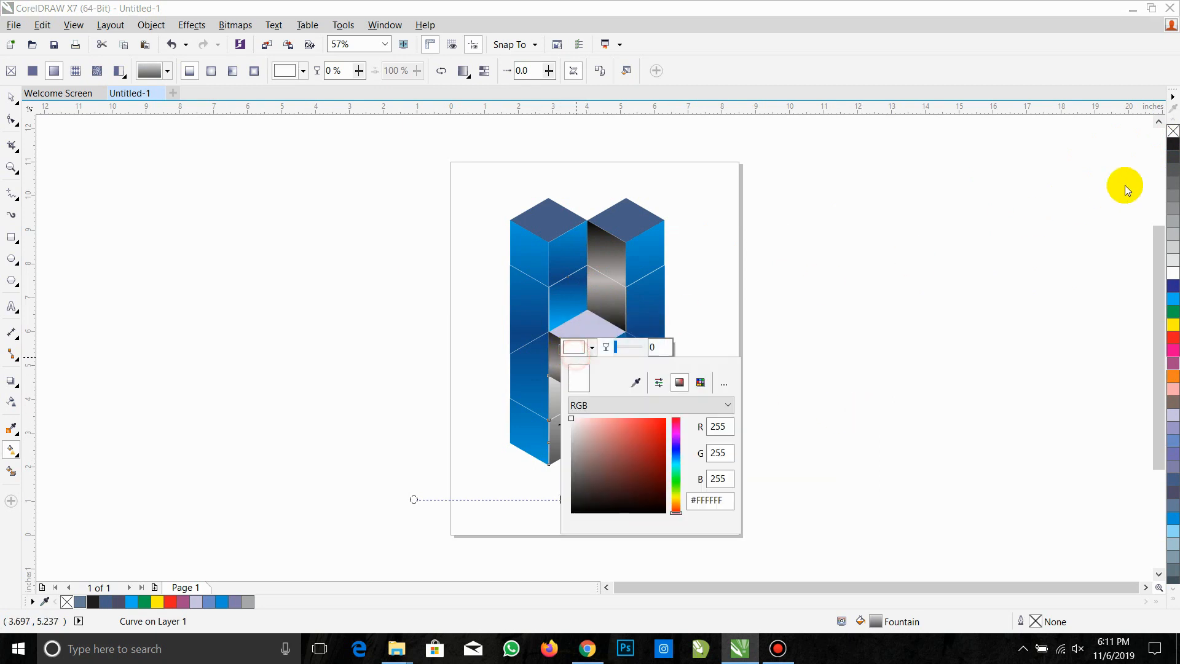
click(636, 382)
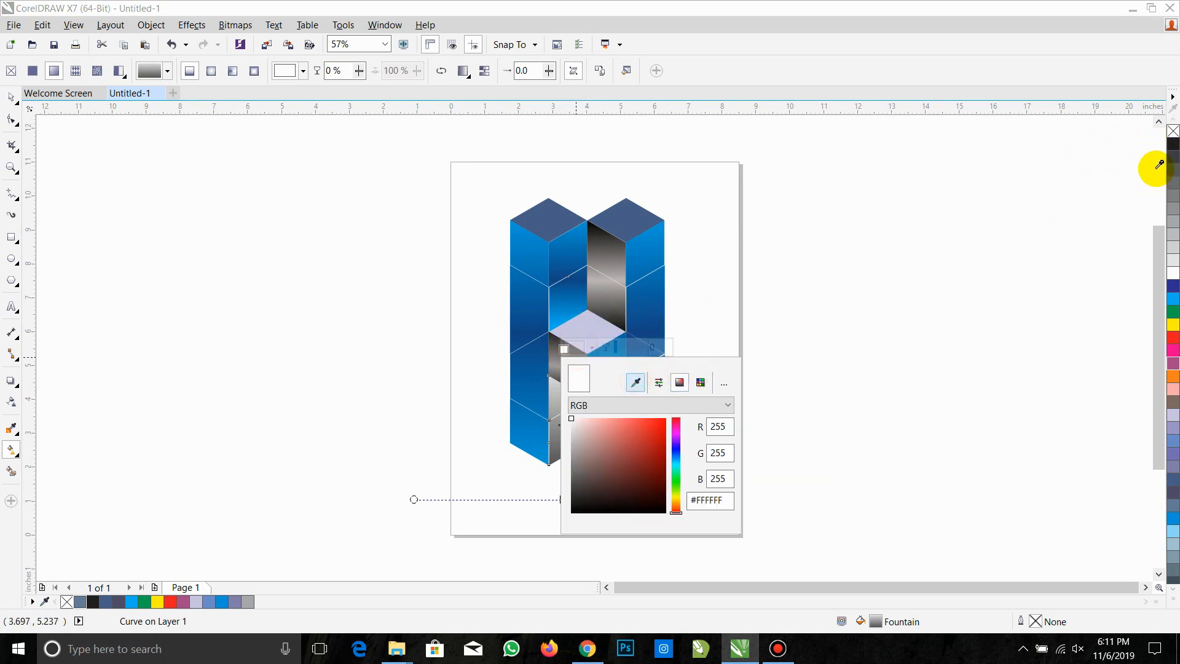
click(1172, 141)
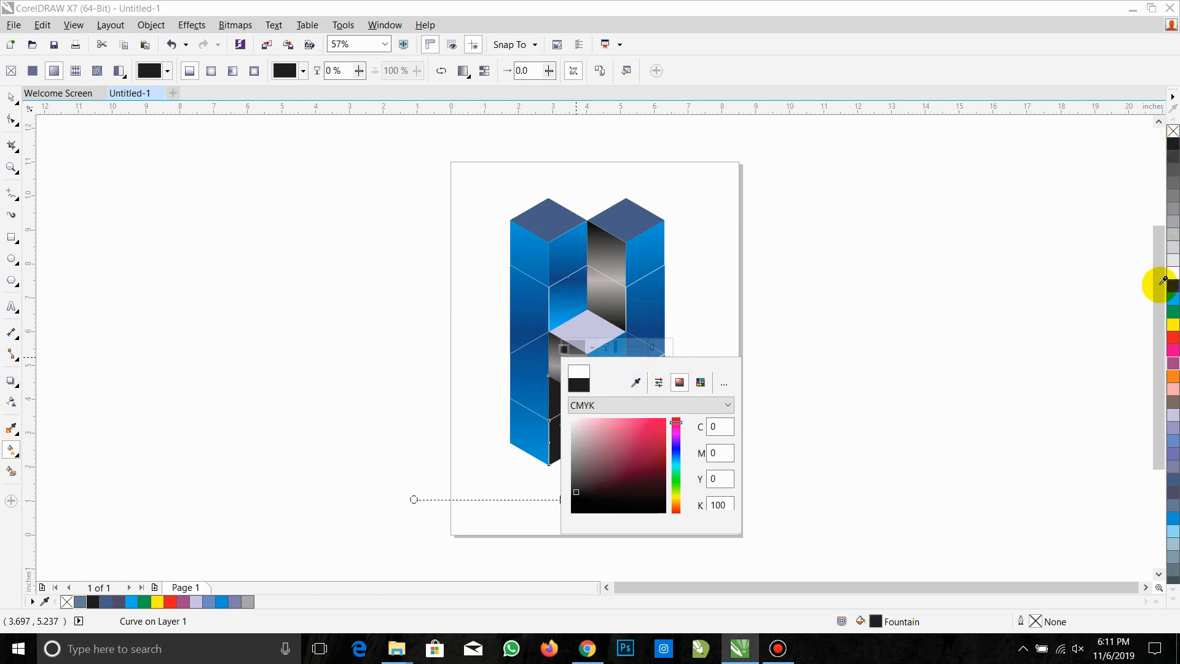
click(878, 330)
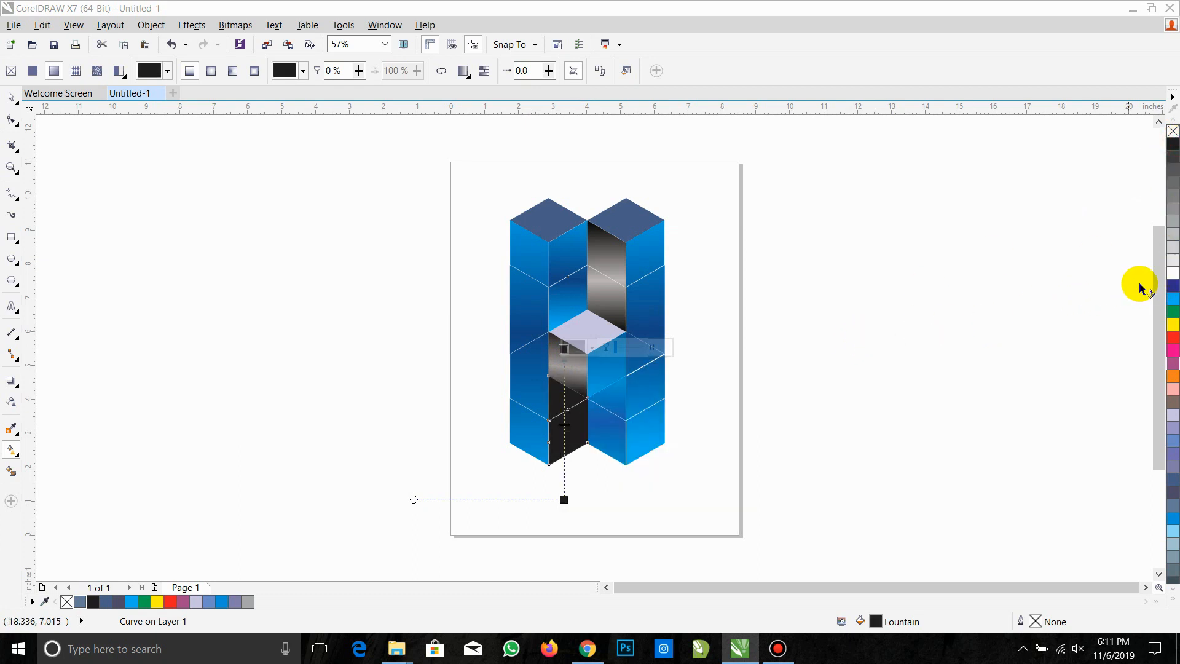
click(1176, 275)
click(586, 372)
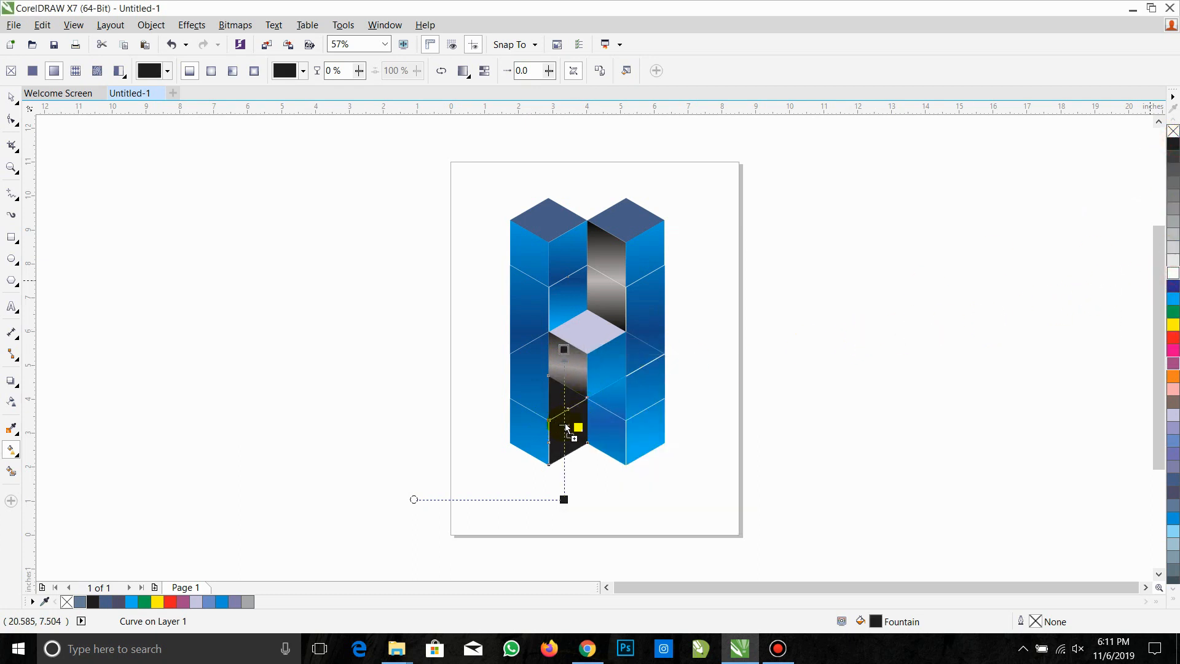
key(ctrl+z)
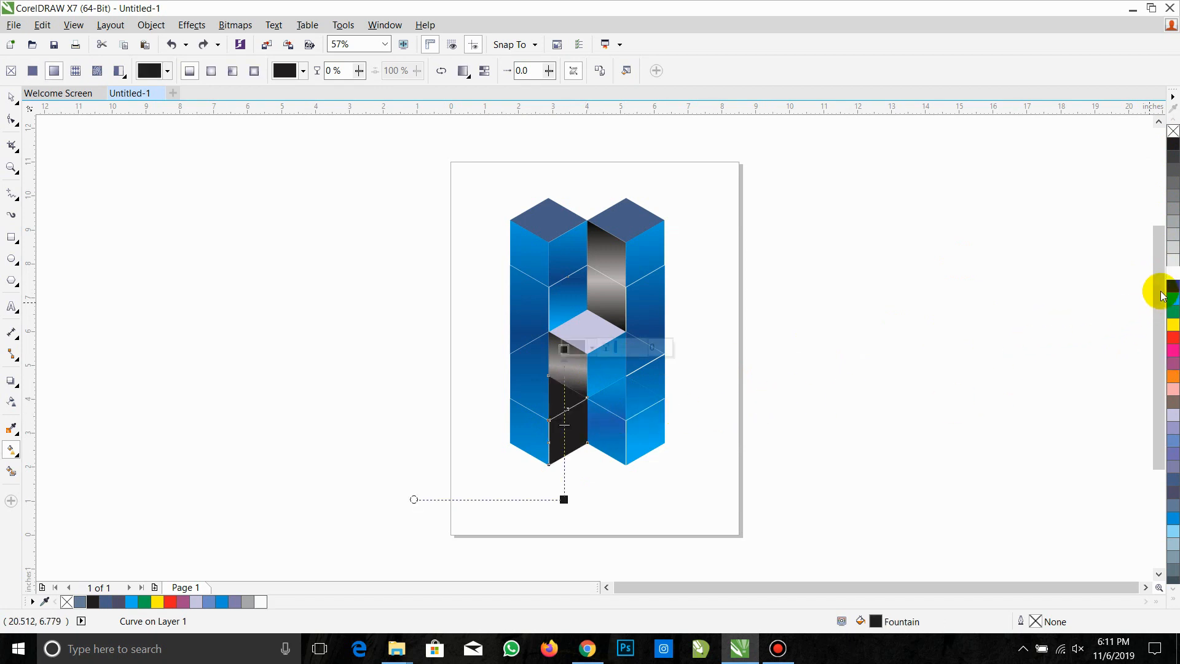
Add a node at 45% on the lower left face's gradient and colour it grey sampled from the middle of the inner right face
drag(1175, 299, 564, 432)
click(564, 432)
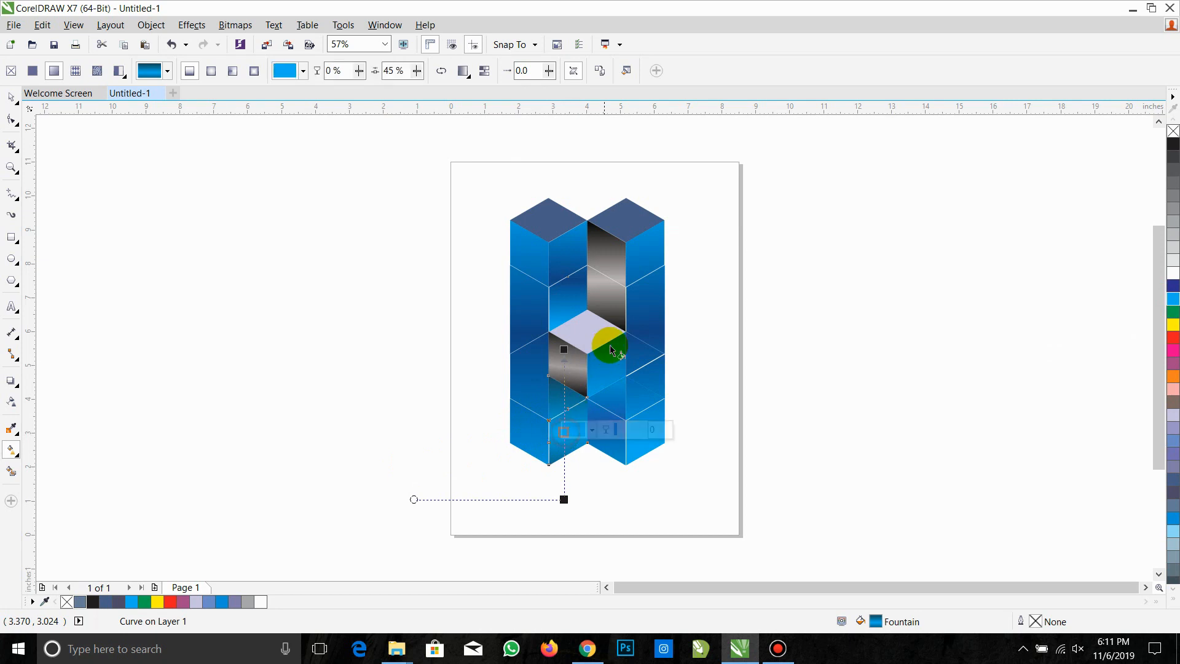
click(576, 432)
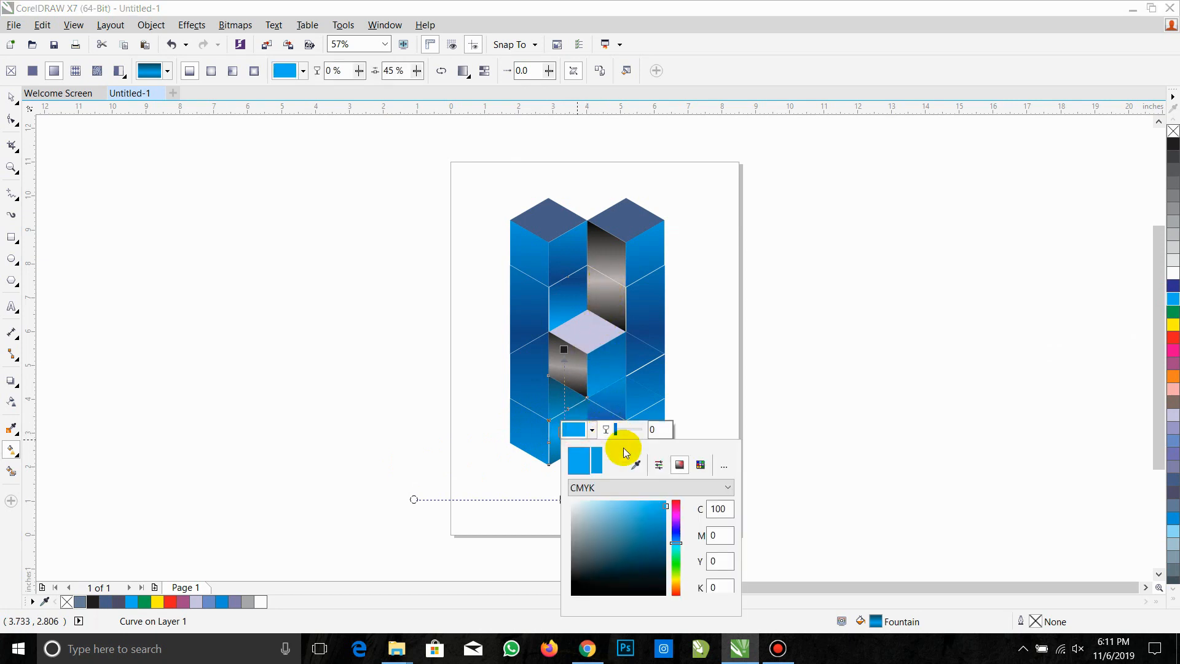
click(635, 464)
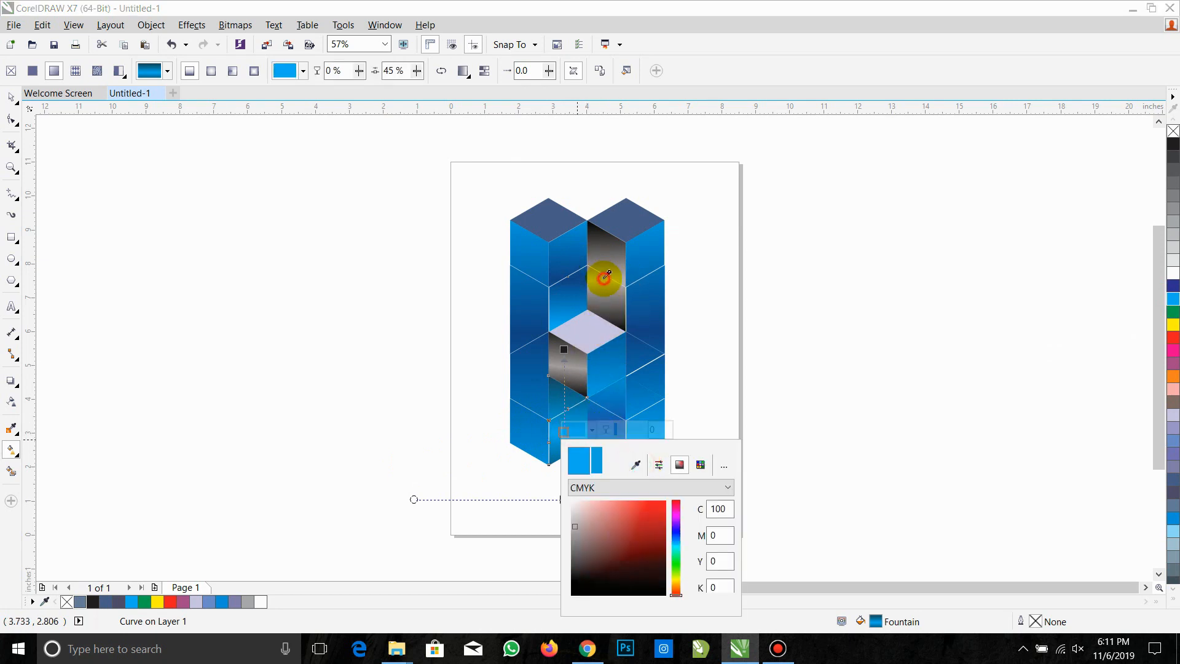
click(607, 275)
Move both end nodes of the black-grey gradient inward to fit the left face below the central cube, and deselect it
drag(562, 349, 567, 385)
drag(564, 498, 570, 462)
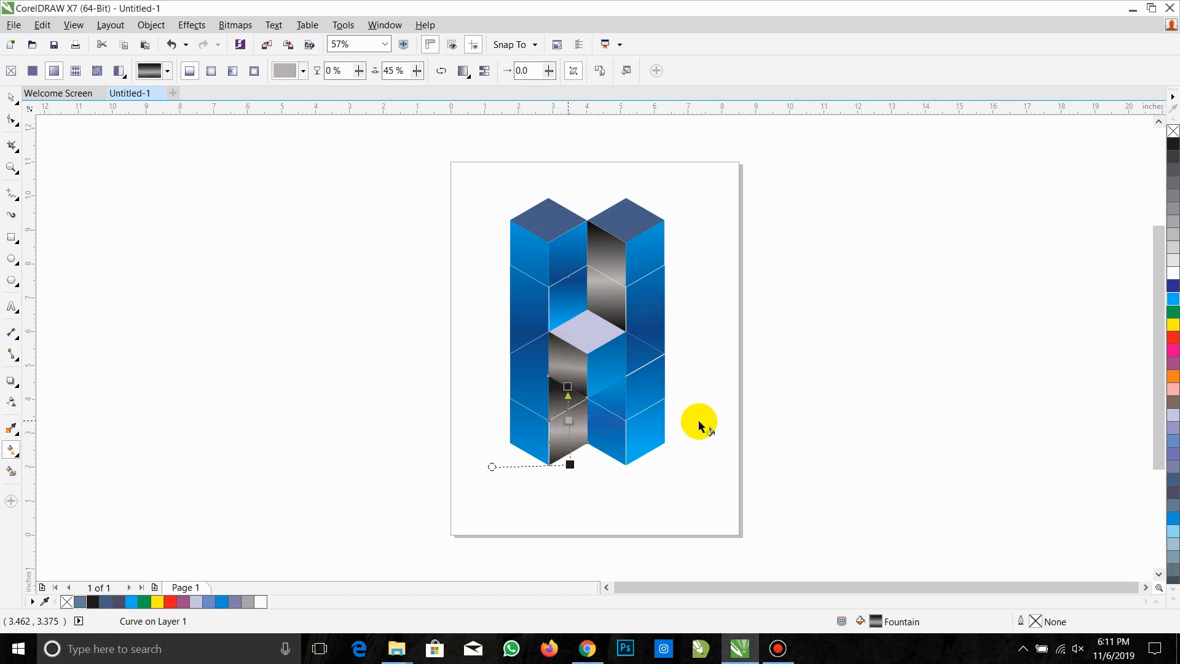
click(824, 390)
click(590, 330)
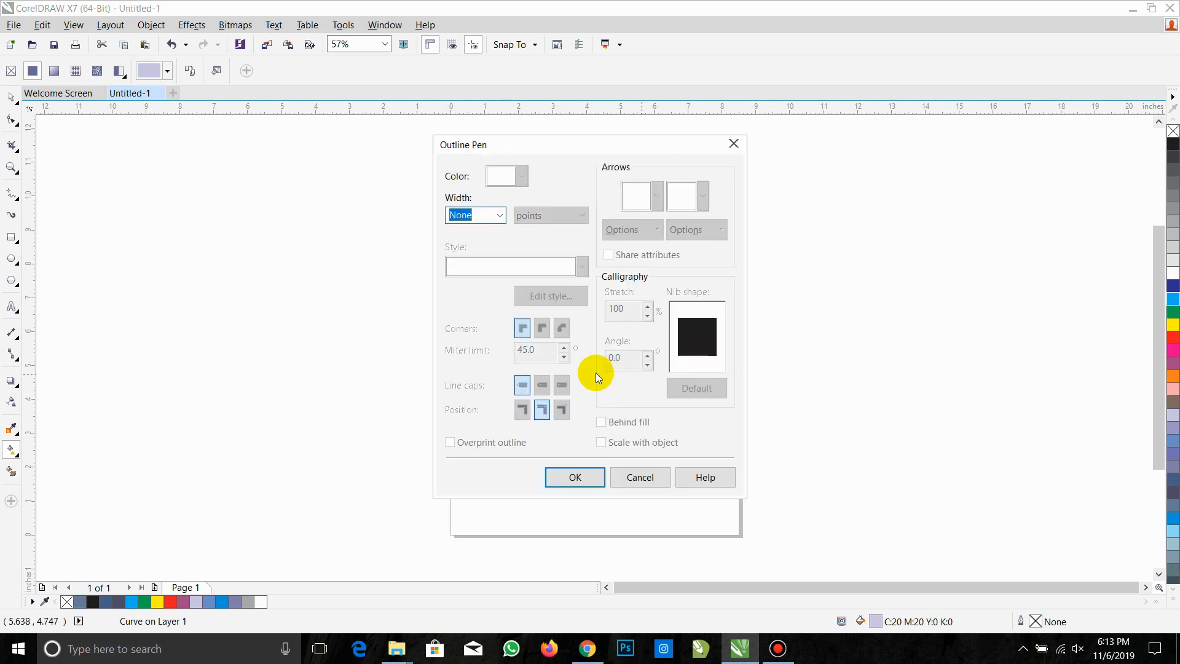
click(728, 151)
click(568, 337)
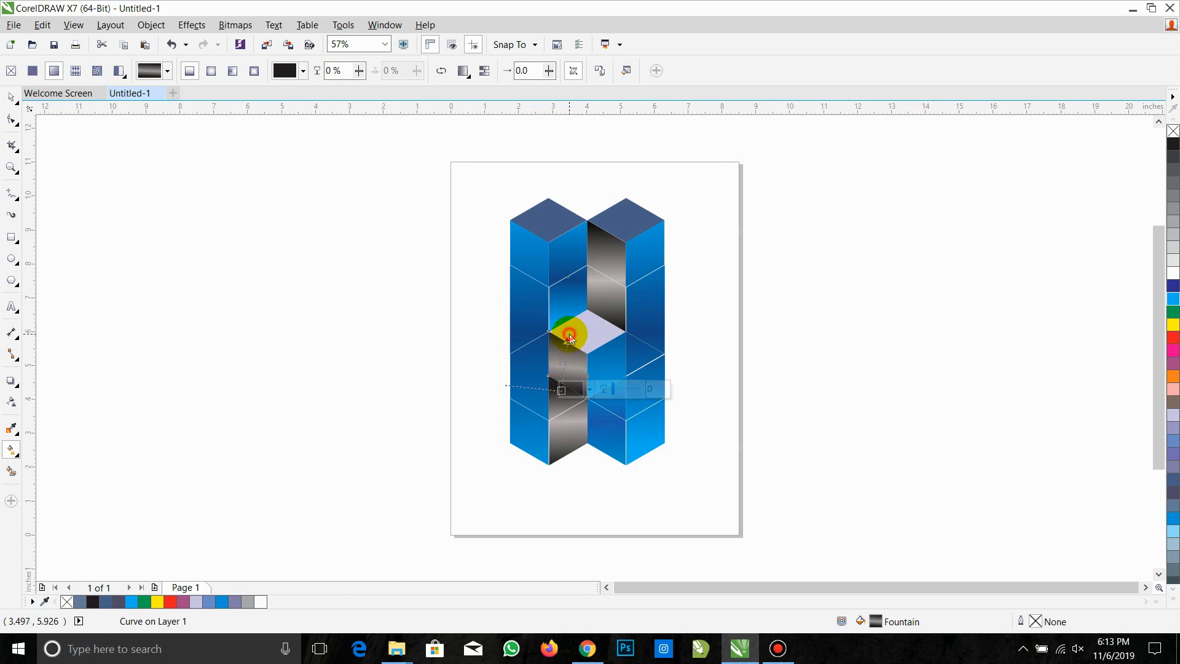
click(569, 334)
click(566, 365)
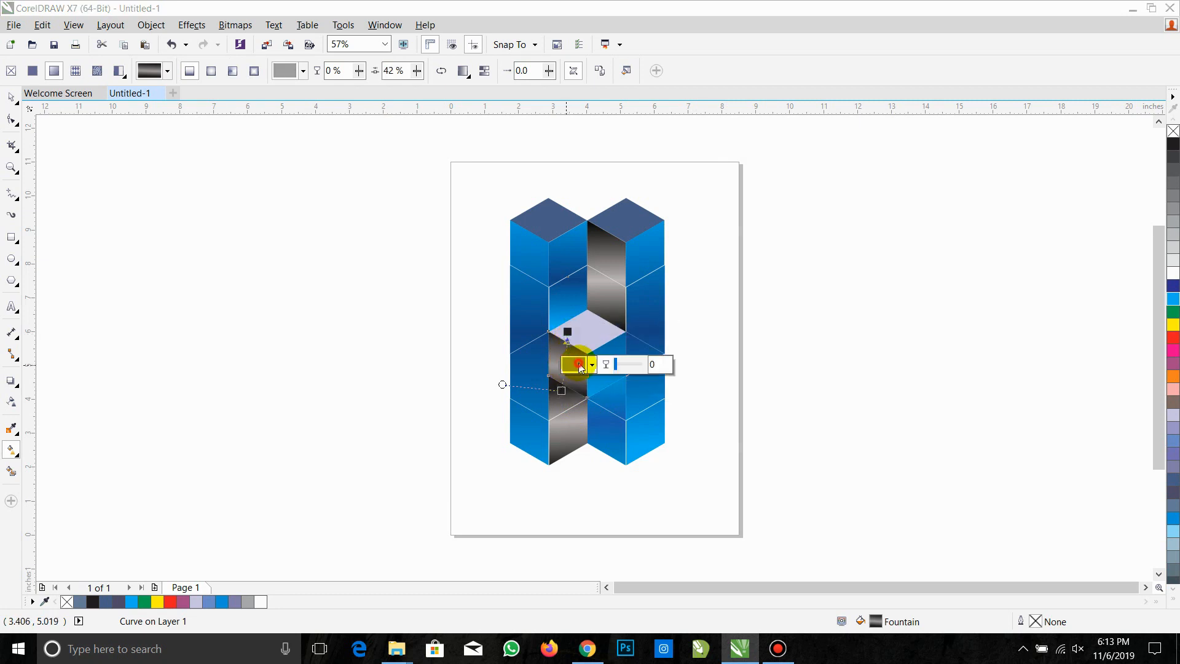
click(580, 367)
click(732, 356)
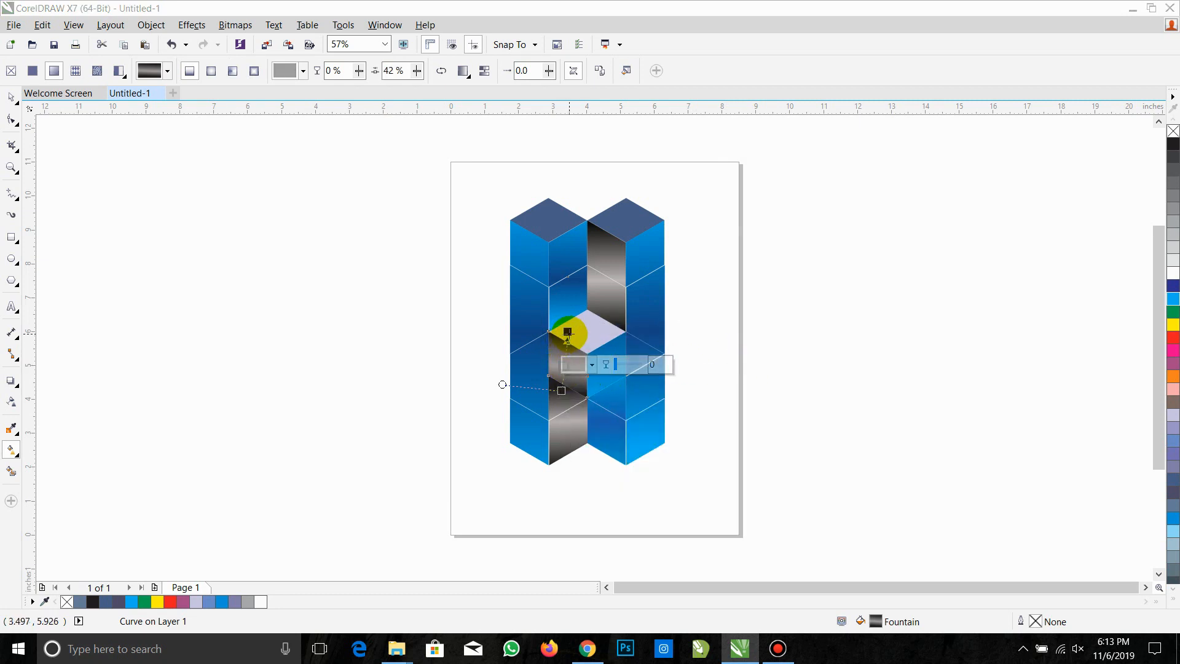
click(567, 332)
click(740, 371)
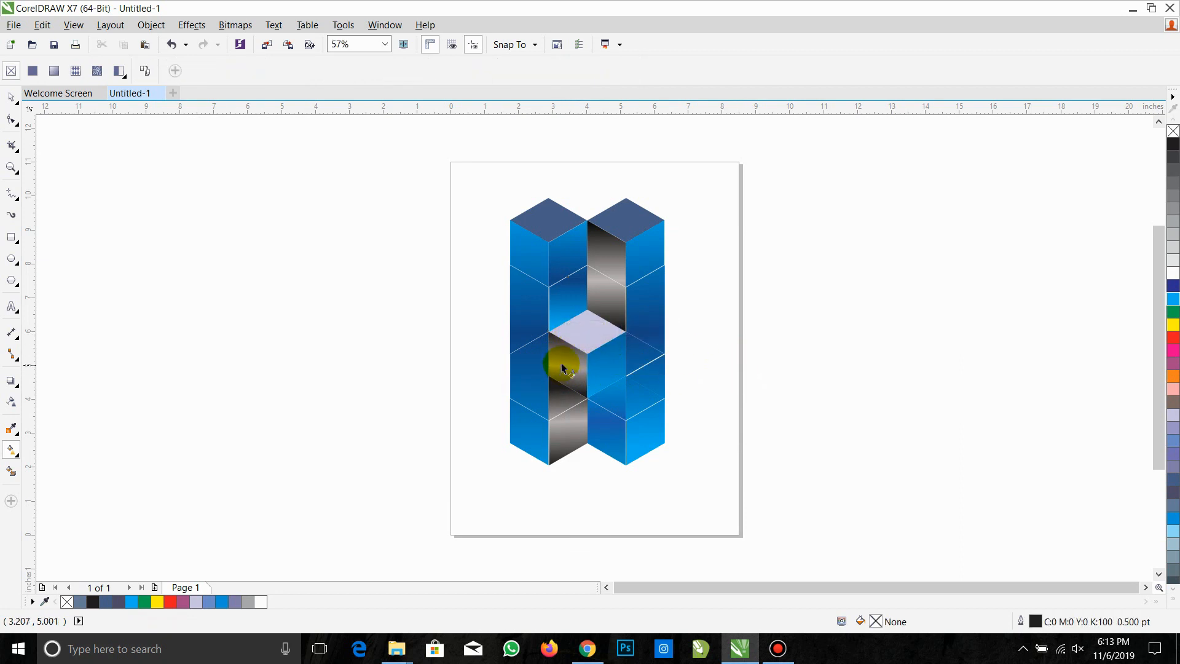
Remove the middle gradient node on the left face below the central cube and colour its upper node grey sampled from the inner right face
click(564, 365)
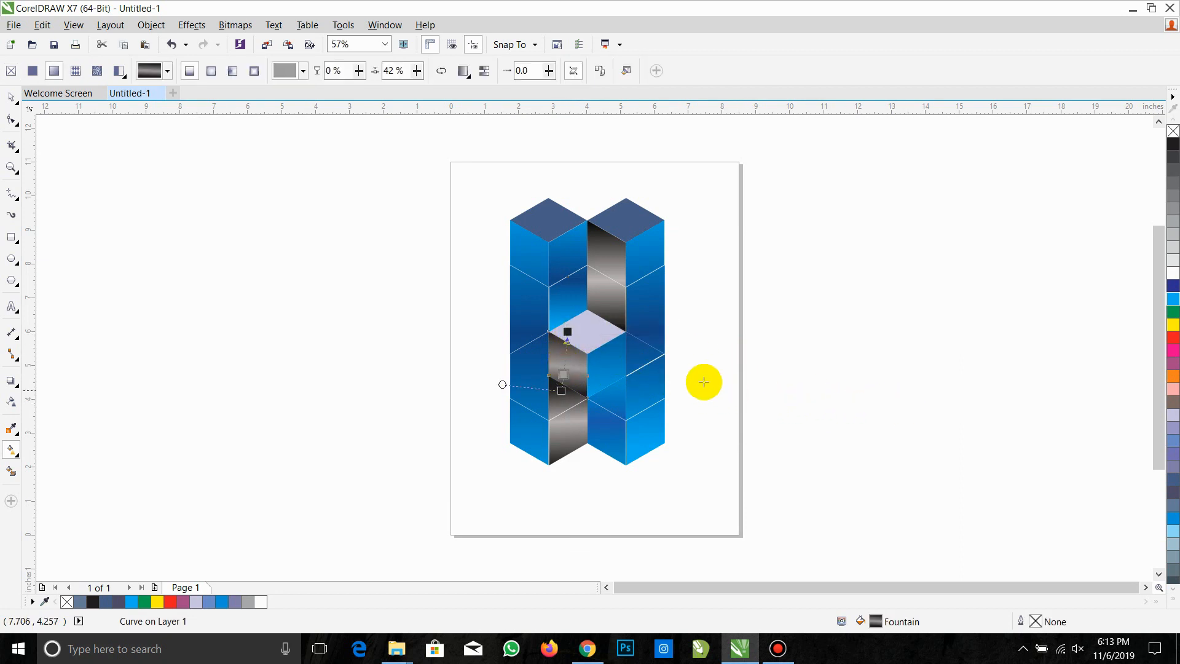
key(Delete)
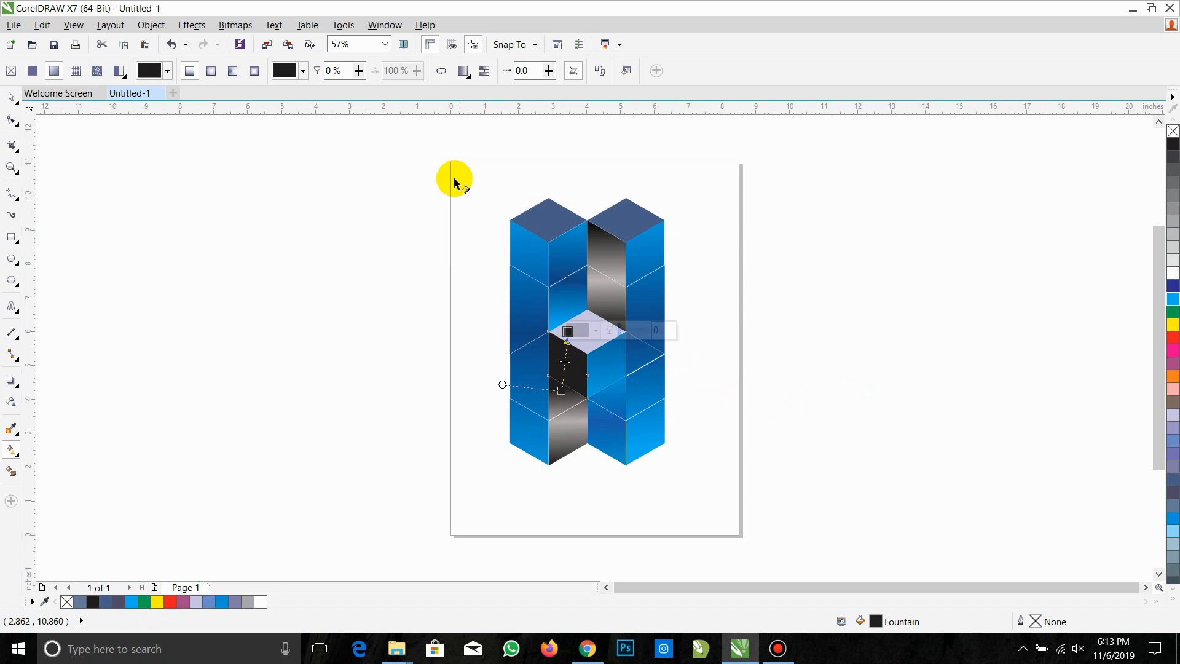
click(580, 330)
click(640, 365)
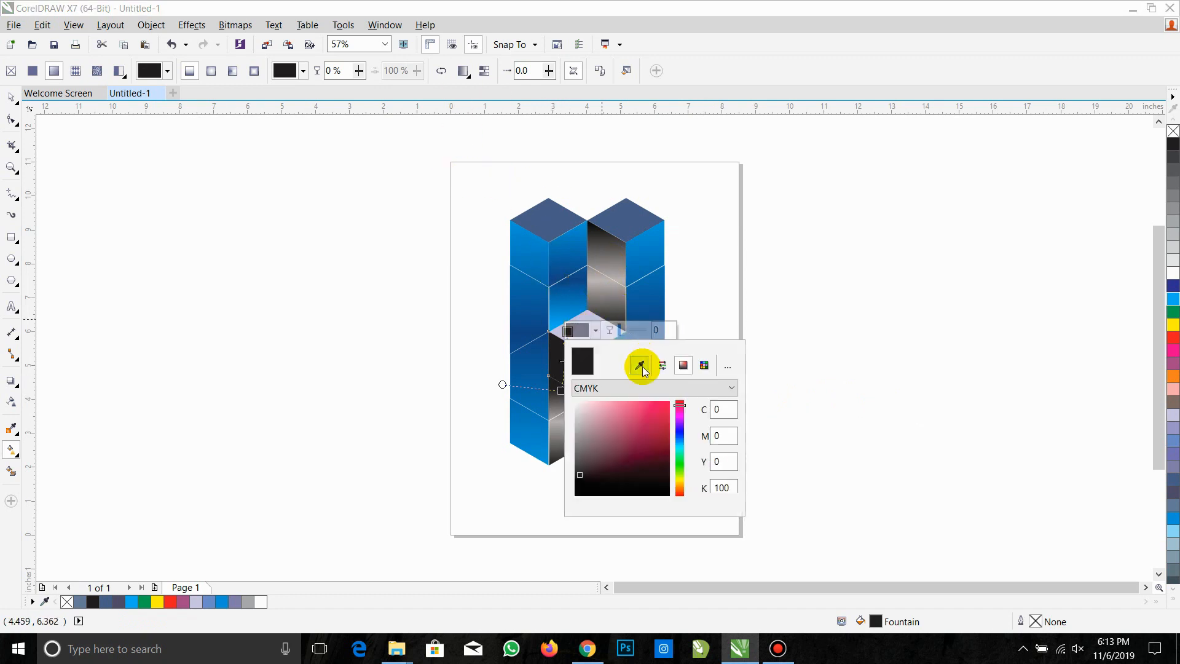
click(606, 266)
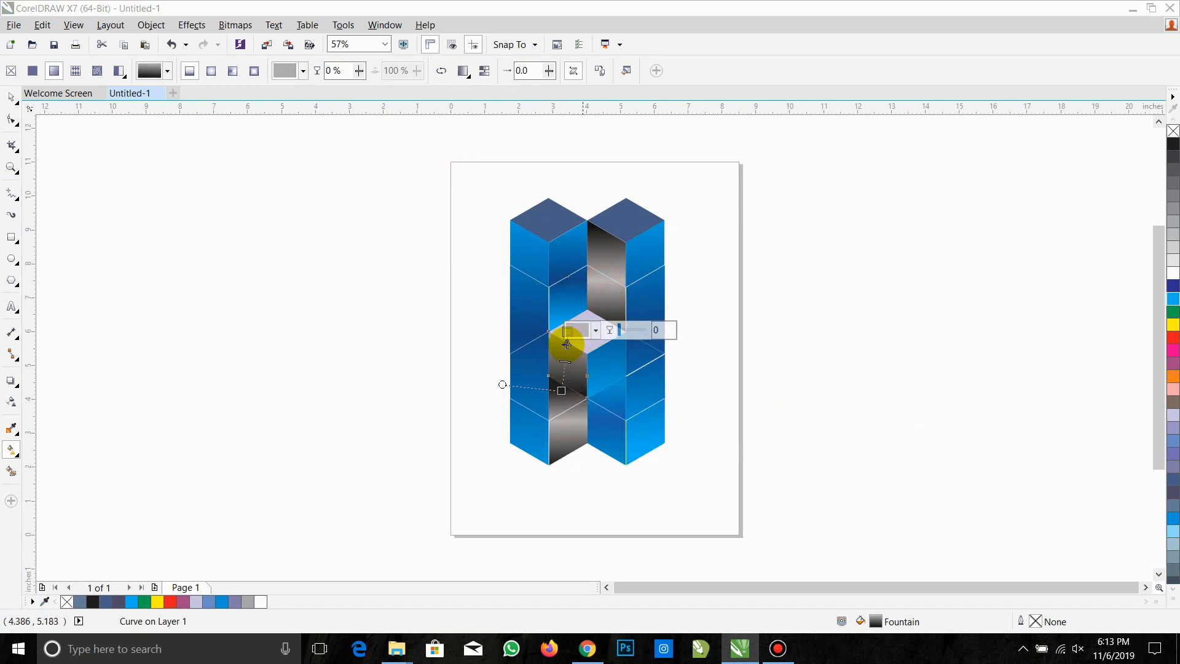
click(834, 404)
Remove the middle gradient node on the lowest inner left face and set its upper node to the inner right face's grey (C26 M24 Y23 K0)
click(579, 430)
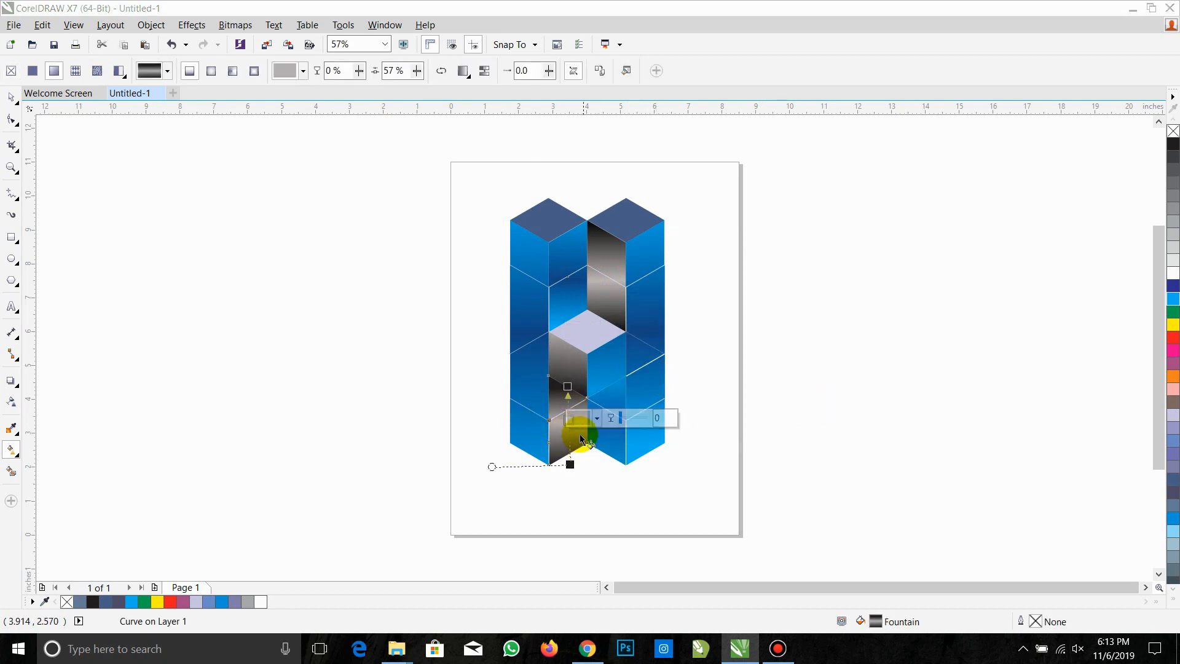
drag(571, 436, 566, 405)
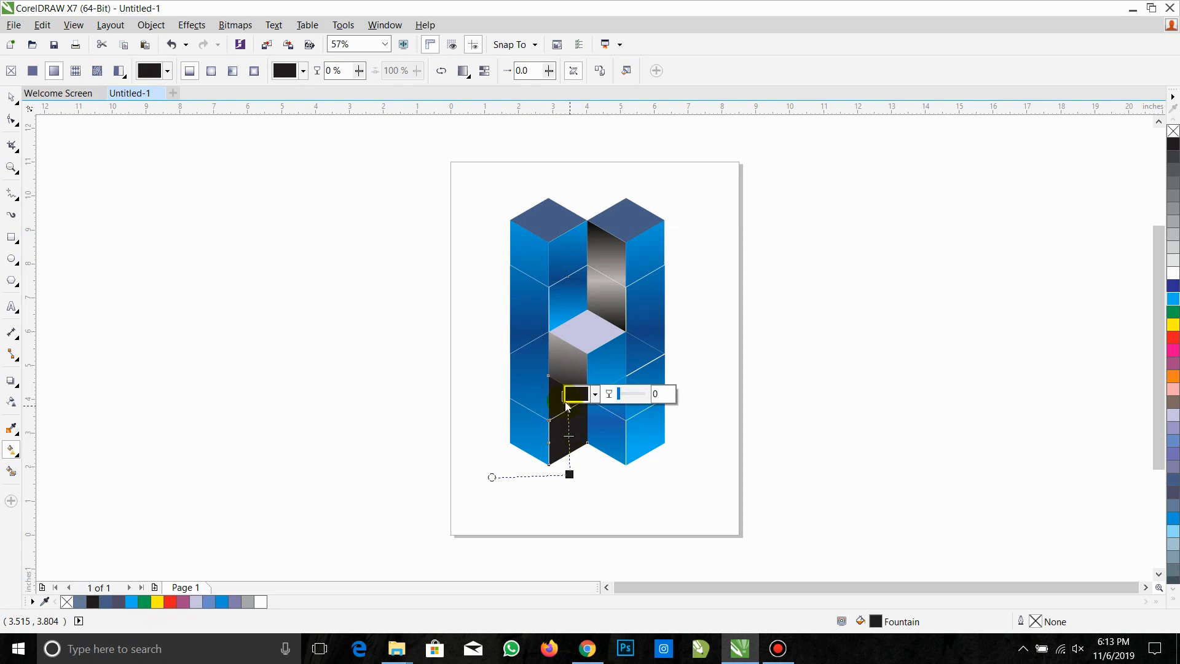
click(574, 394)
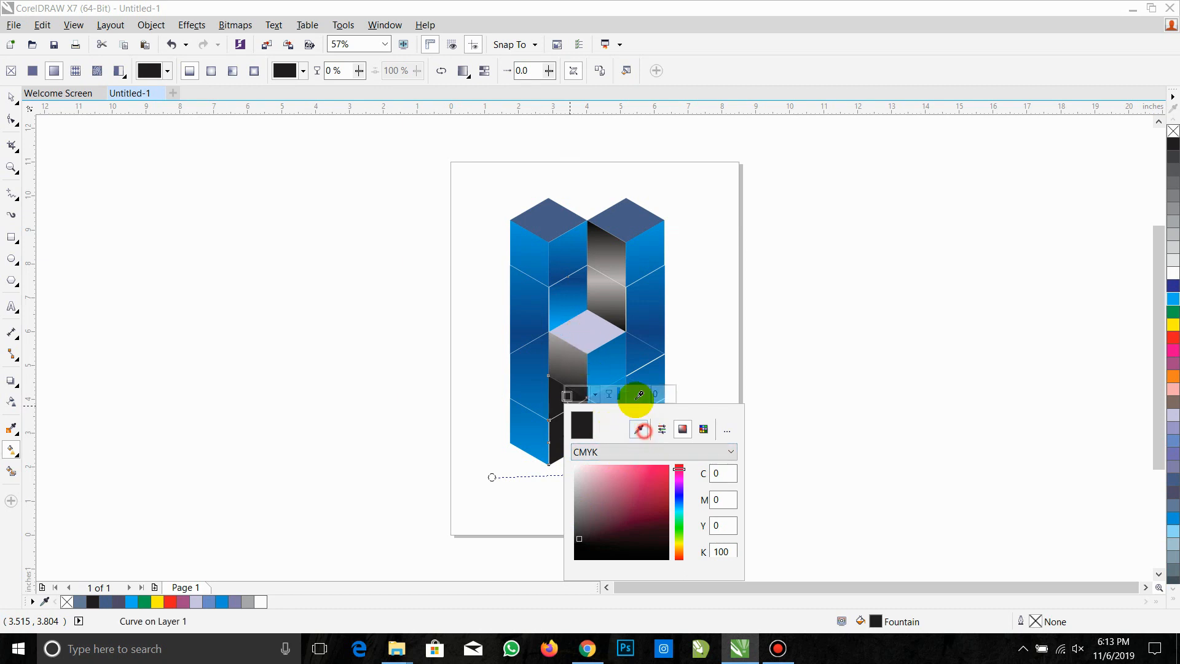
click(613, 276)
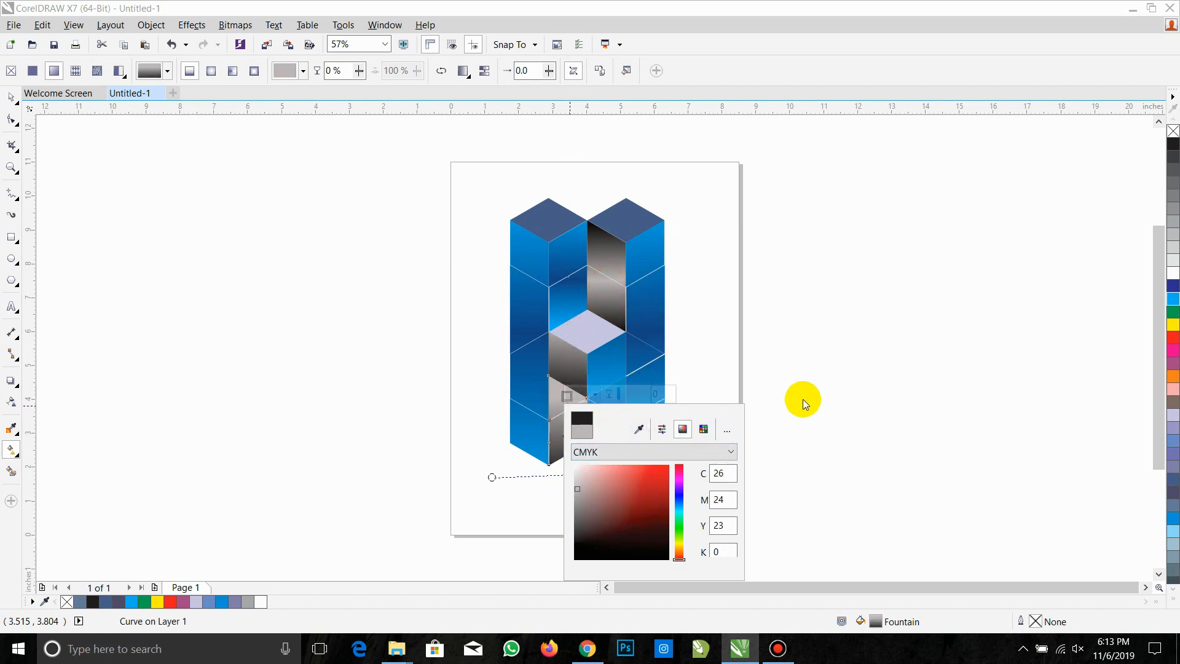
click(803, 399)
Move the upper gradient node of the lowest inner left face up to the face's top edge, and deselect the face
click(575, 407)
click(568, 405)
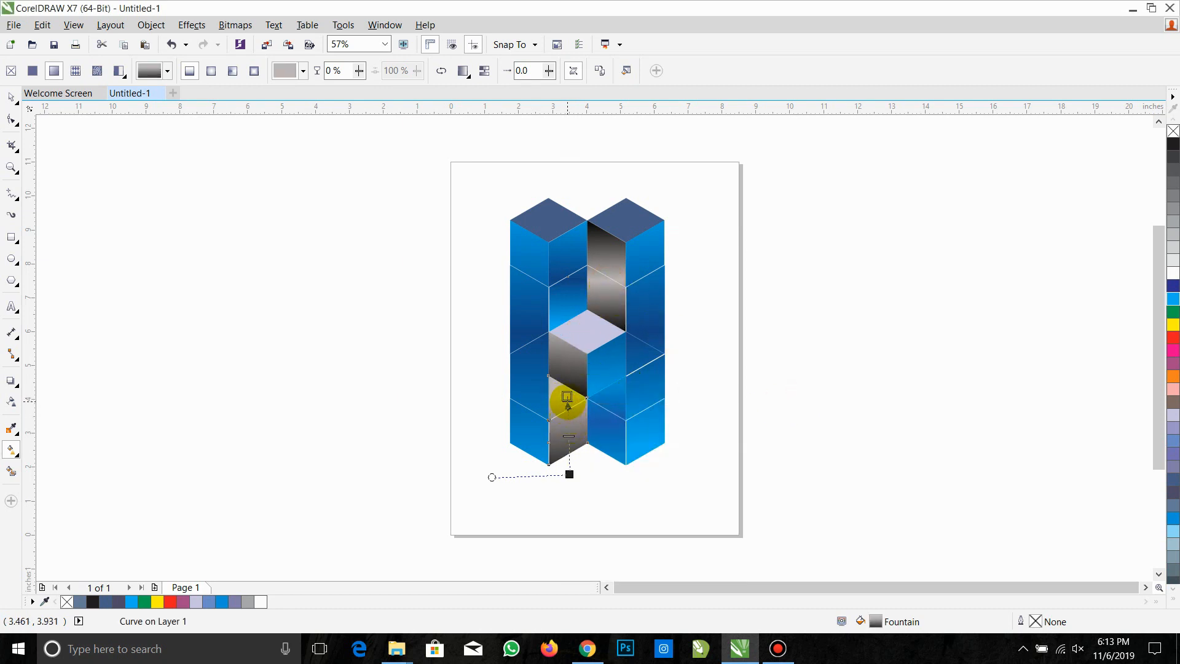
click(563, 376)
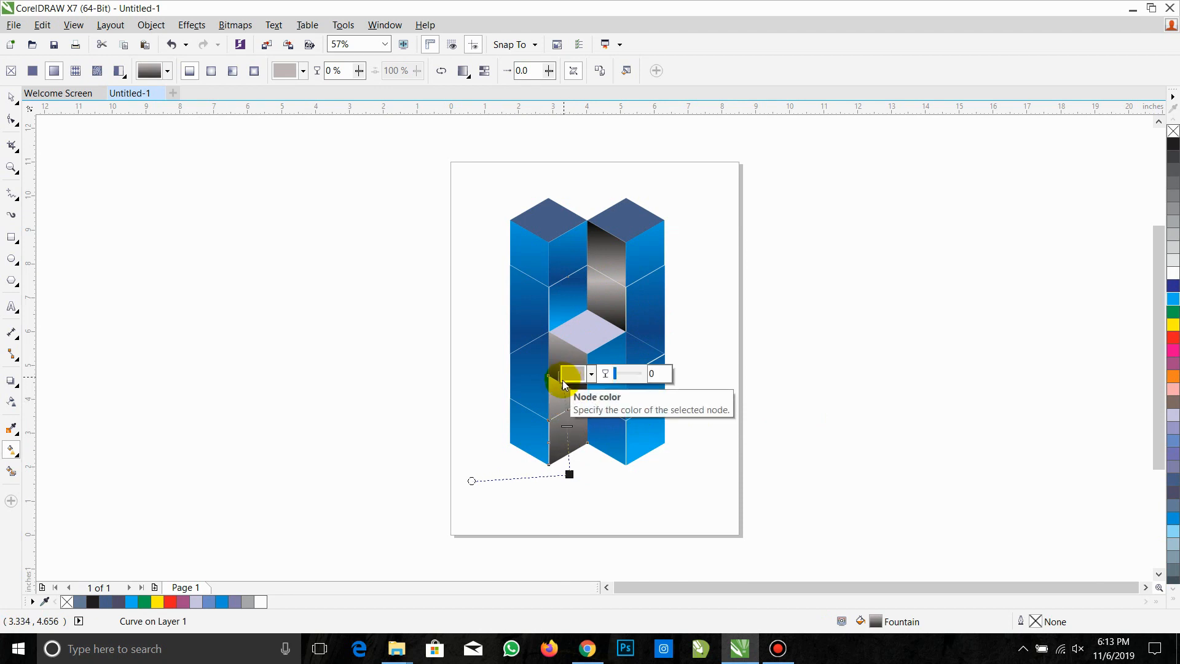
click(765, 393)
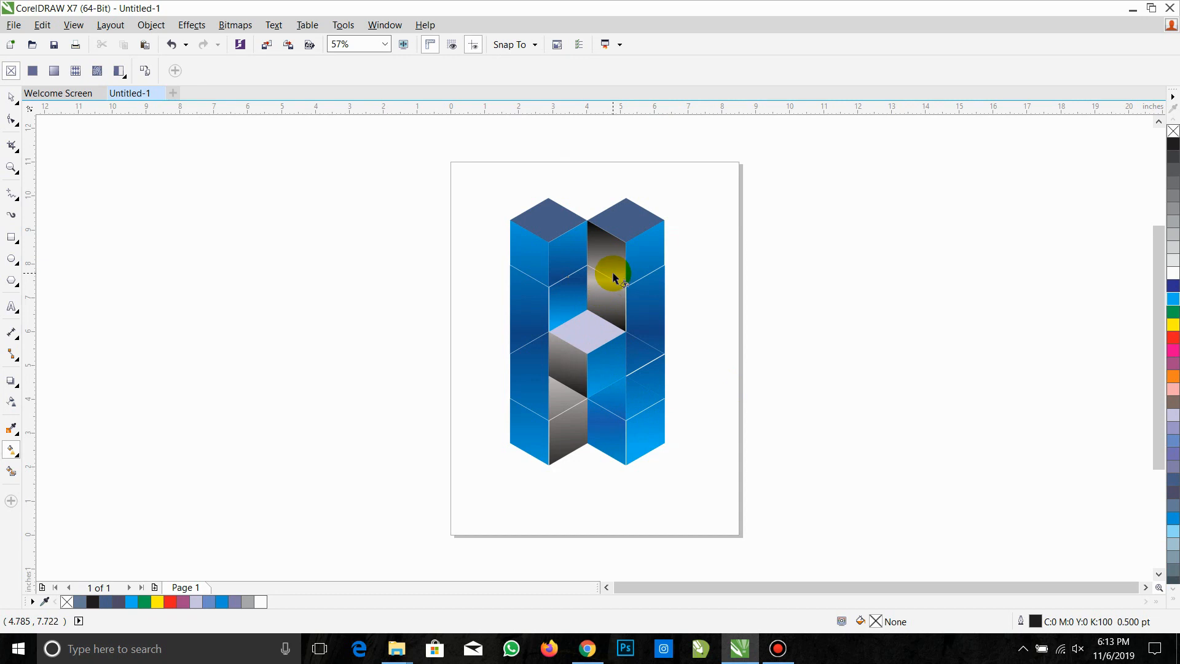
Remove the middle gradient node on the lowest inner right face and colour its upper node dark blue (C100 M80 Y20 K7) sampled from the outer right column
click(616, 417)
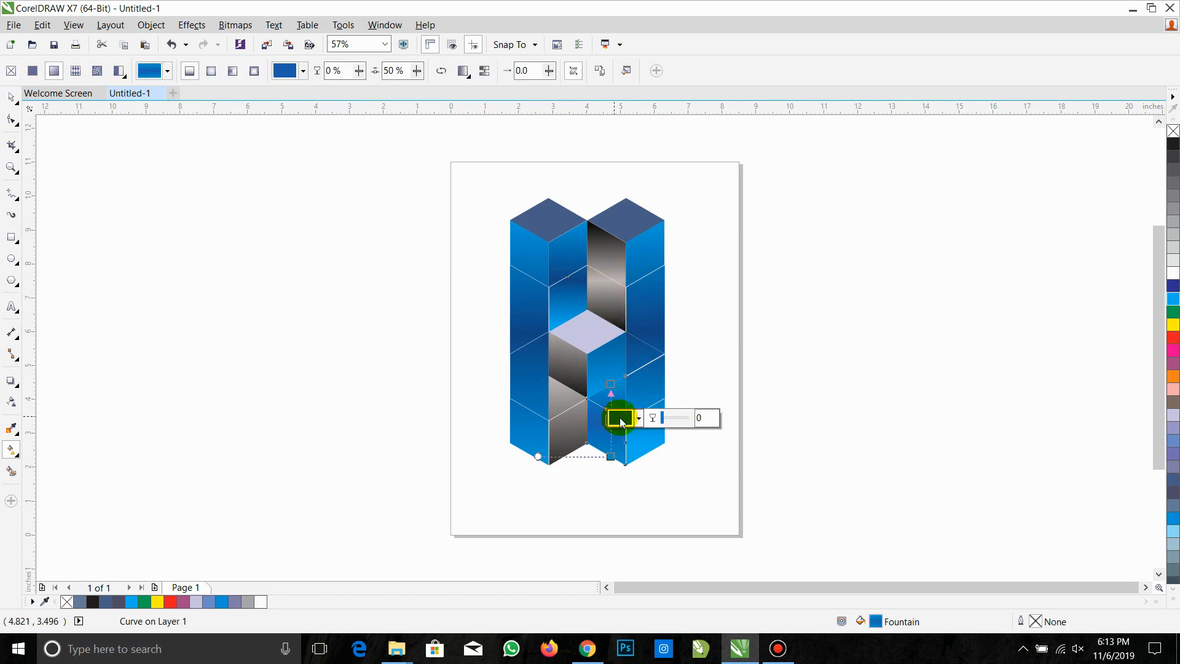
click(620, 421)
click(789, 383)
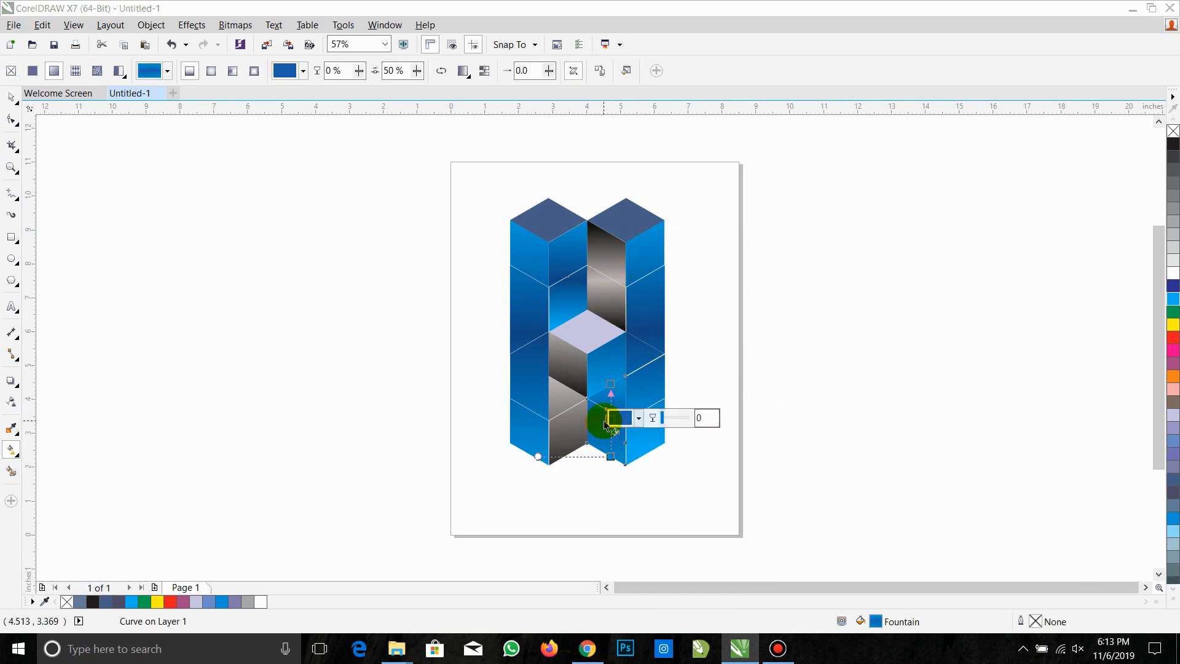
mouse_move(605, 419)
mouse_down()
mouse_move(608, 384)
mouse_move(607, 399)
mouse_up()
click(638, 382)
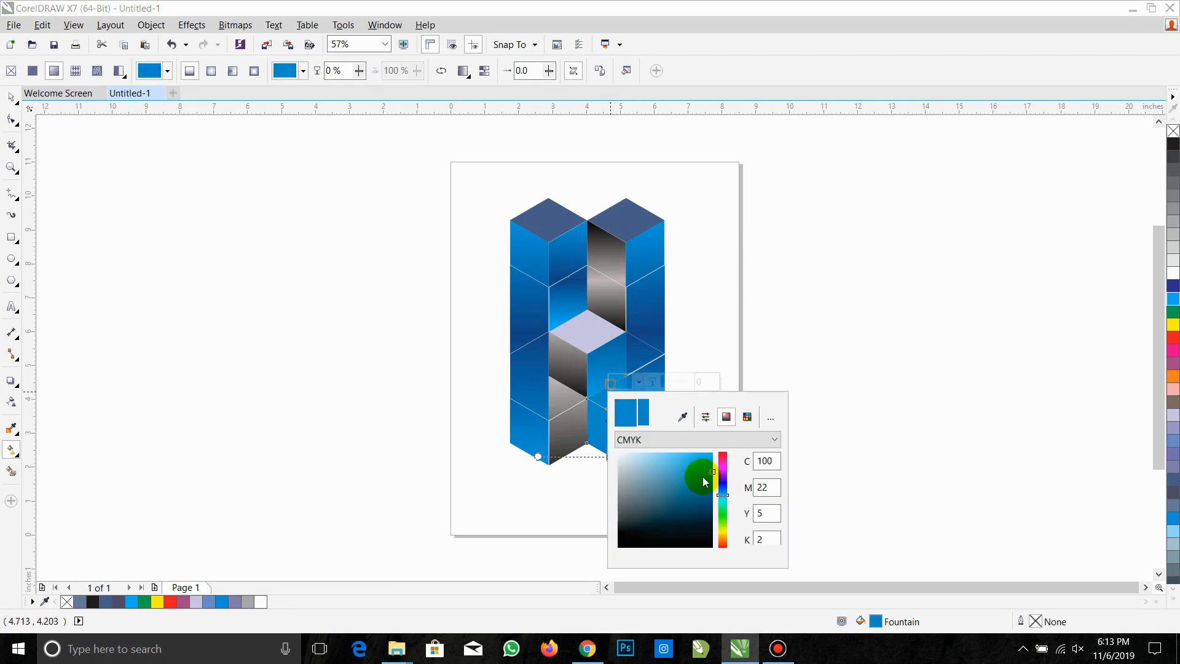
click(682, 416)
click(669, 333)
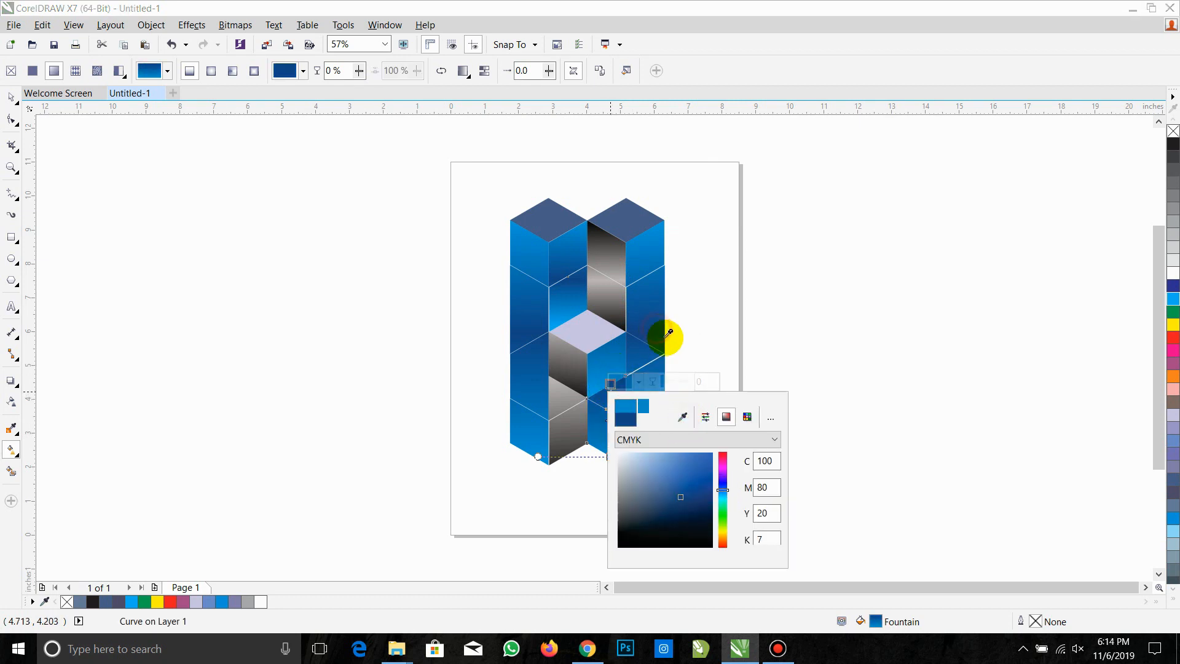
click(831, 342)
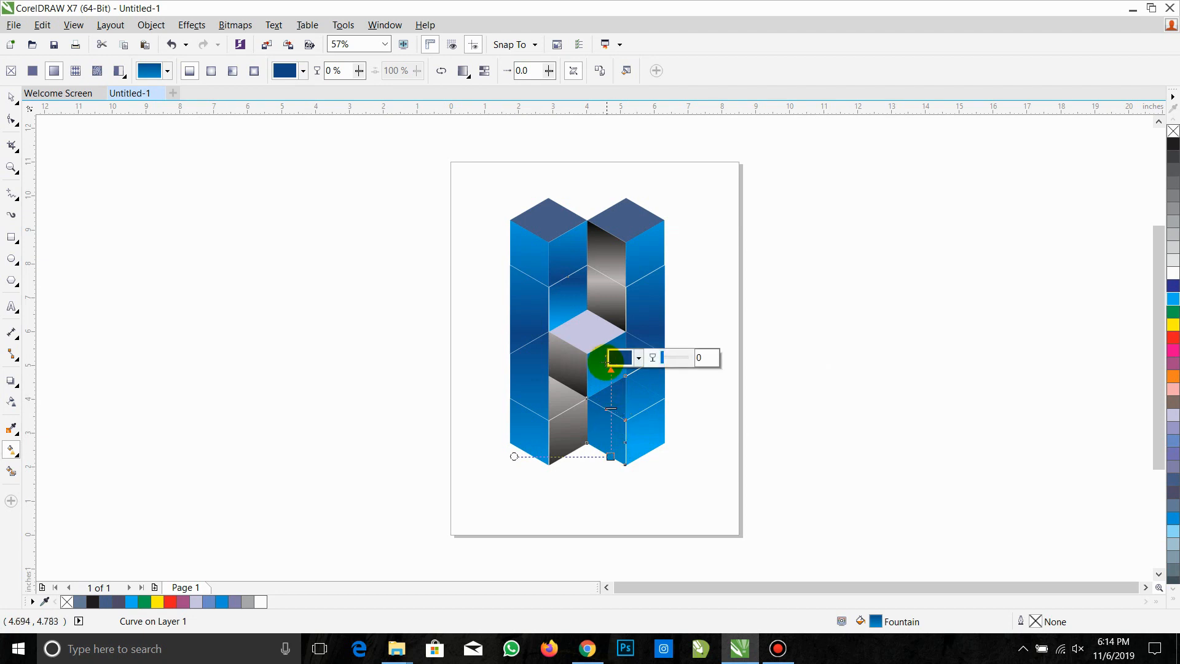
Stretch the blue gradient on the lowest inner right face by moving its end nodes beyond the face's upper and lower edges, and deselect it
drag(606, 363, 606, 382)
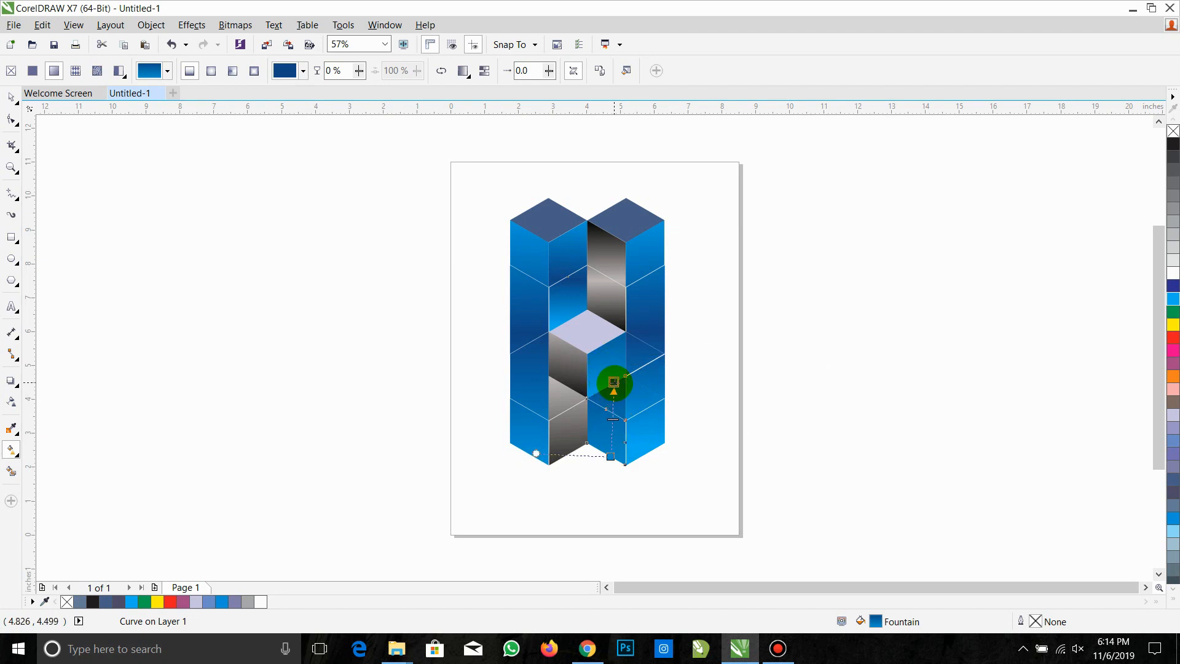
mouse_move(611, 369)
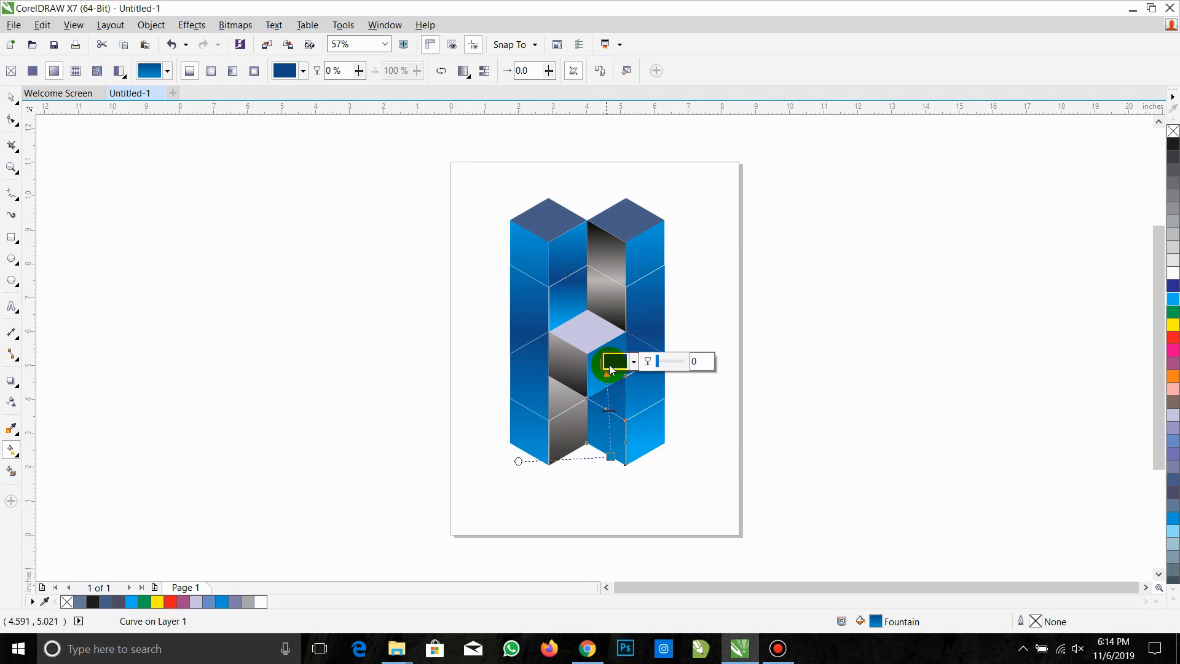
click(611, 455)
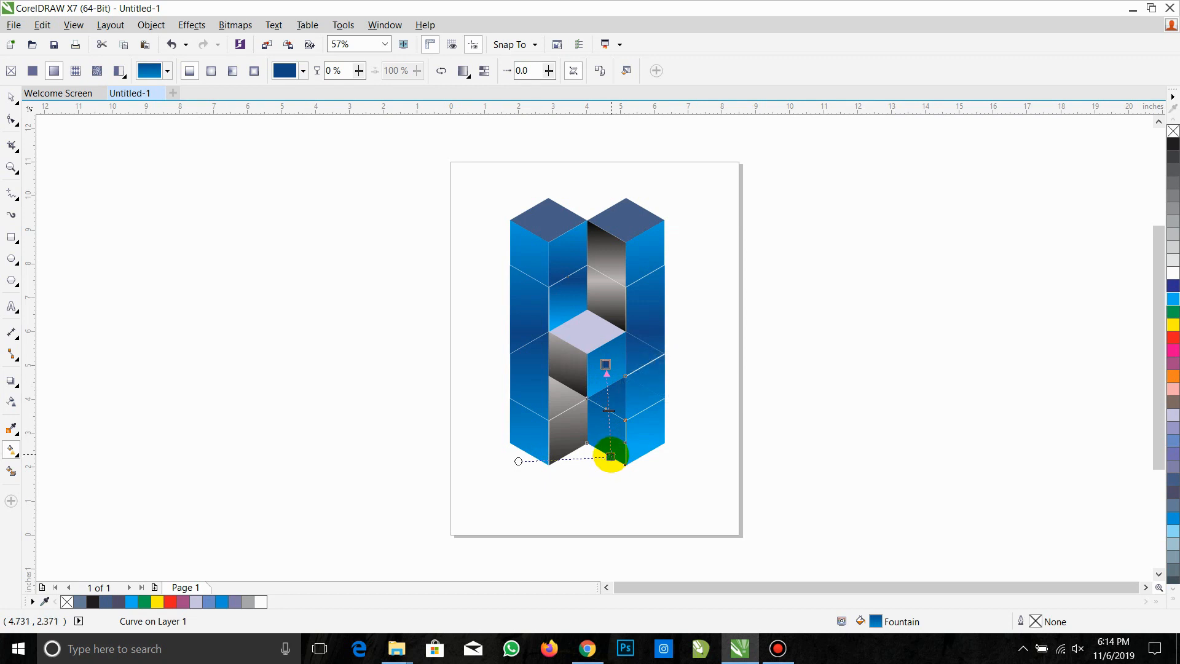
drag(612, 457, 611, 466)
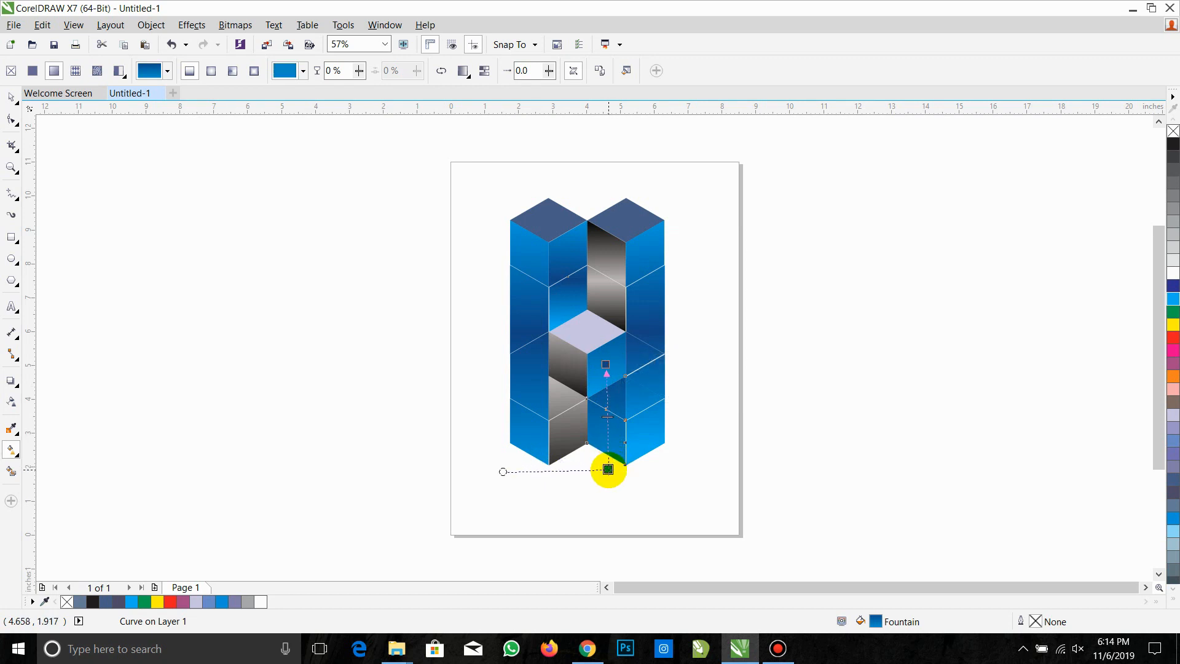
drag(605, 365, 606, 330)
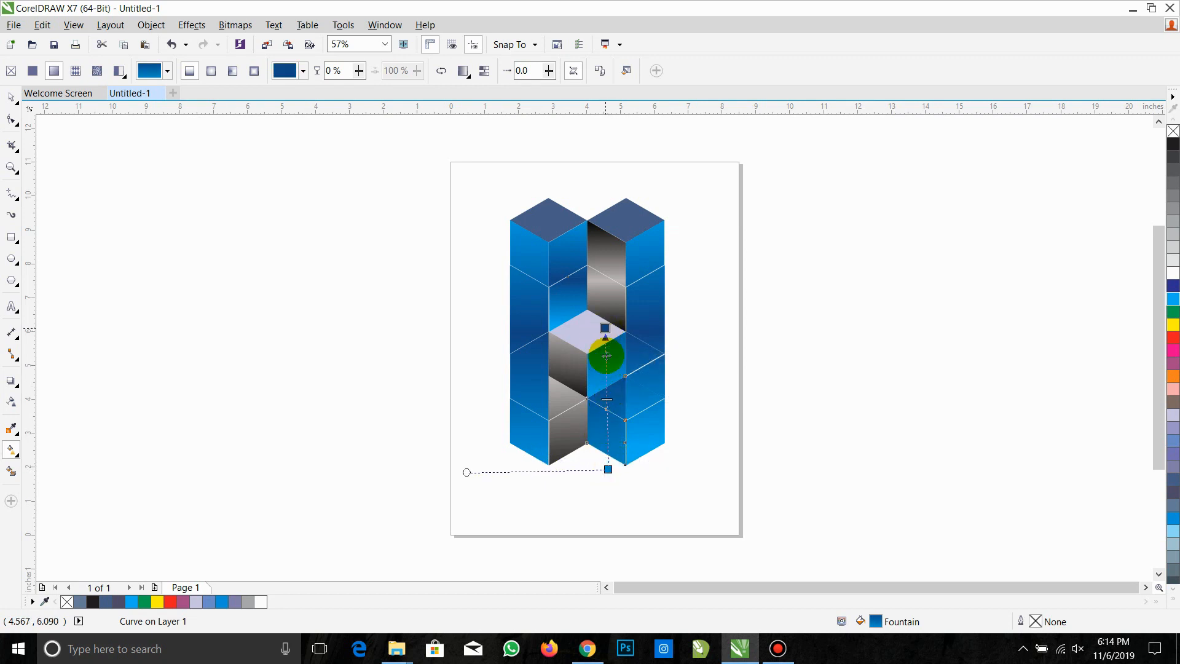
click(763, 361)
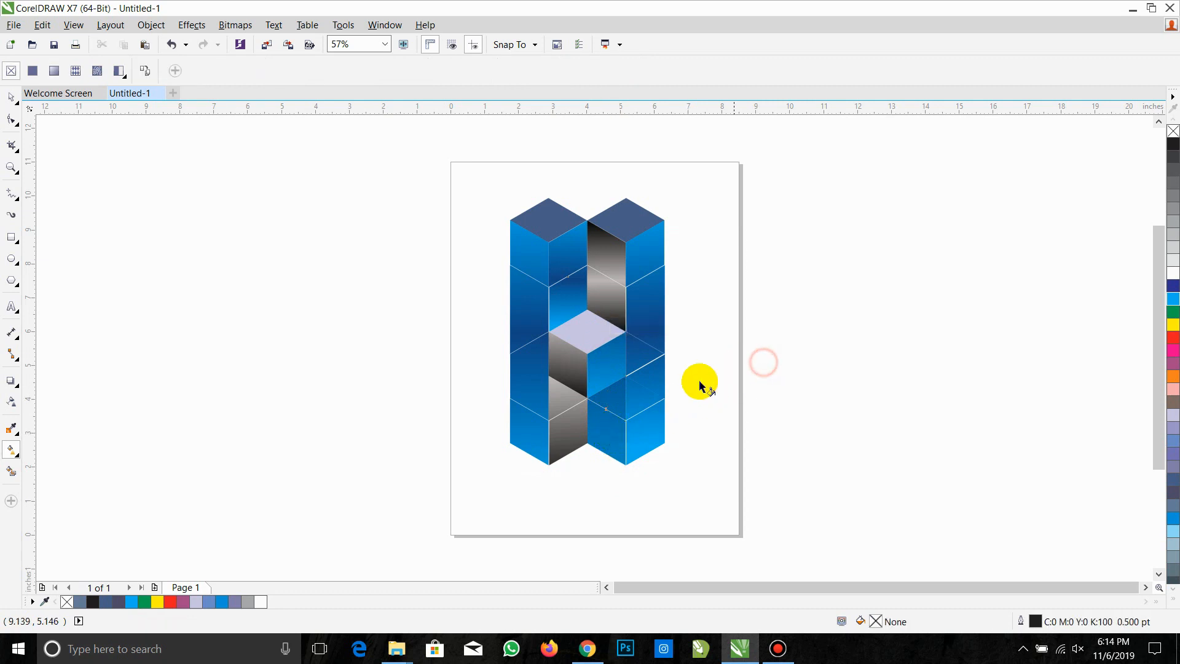
Remove the middle gradient node on the inner right face above the central cube and set its upper node to sampled grey (C24 M22 Y20 K21)
click(606, 300)
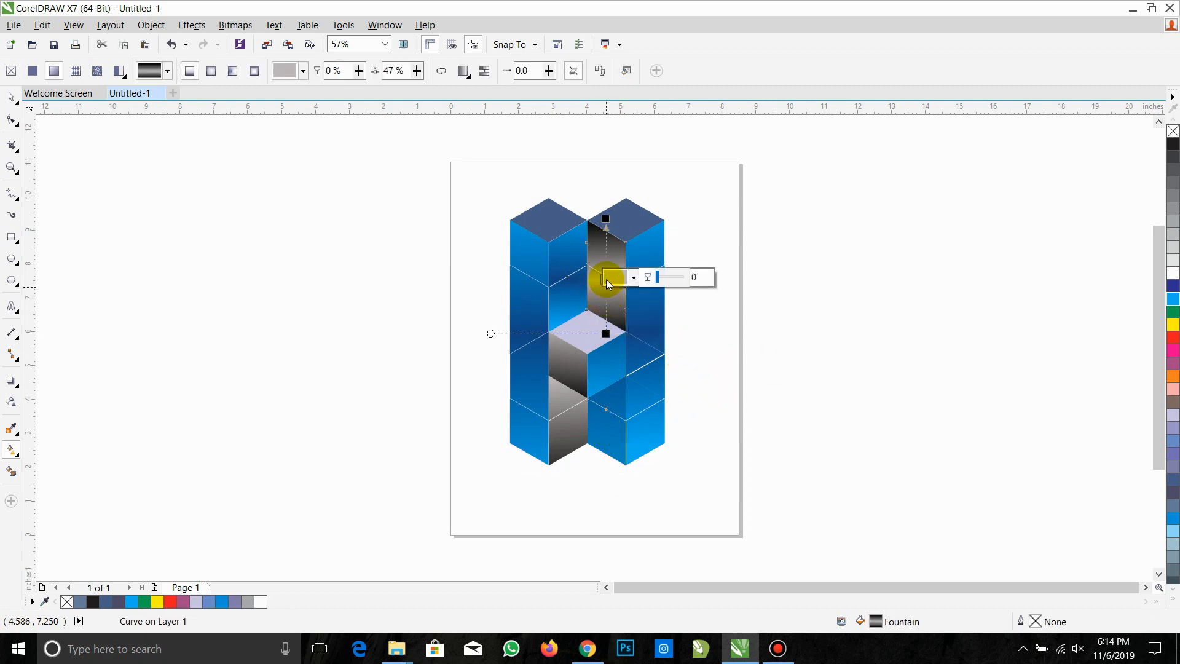
click(606, 334)
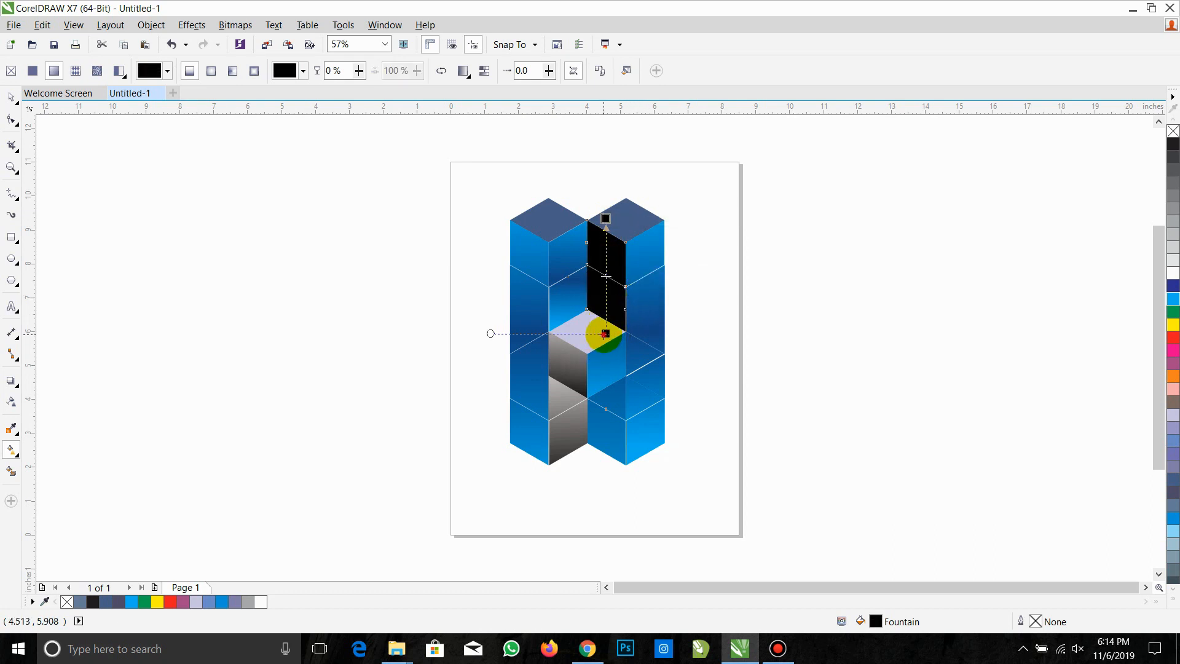
click(606, 334)
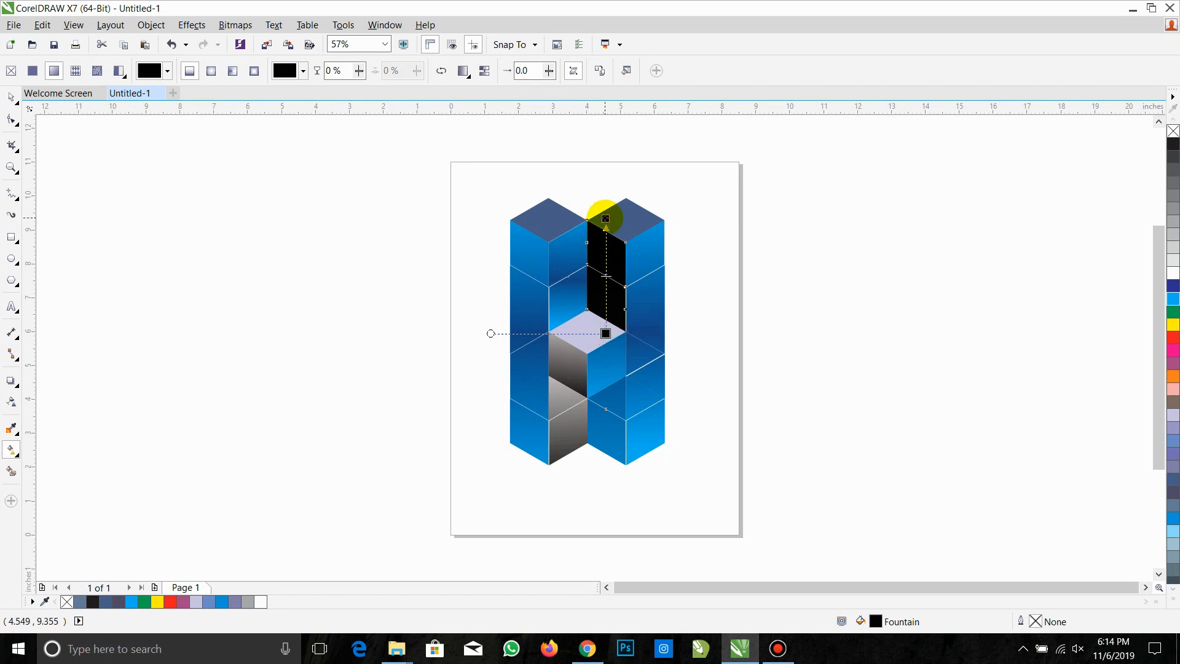
click(608, 219)
click(616, 218)
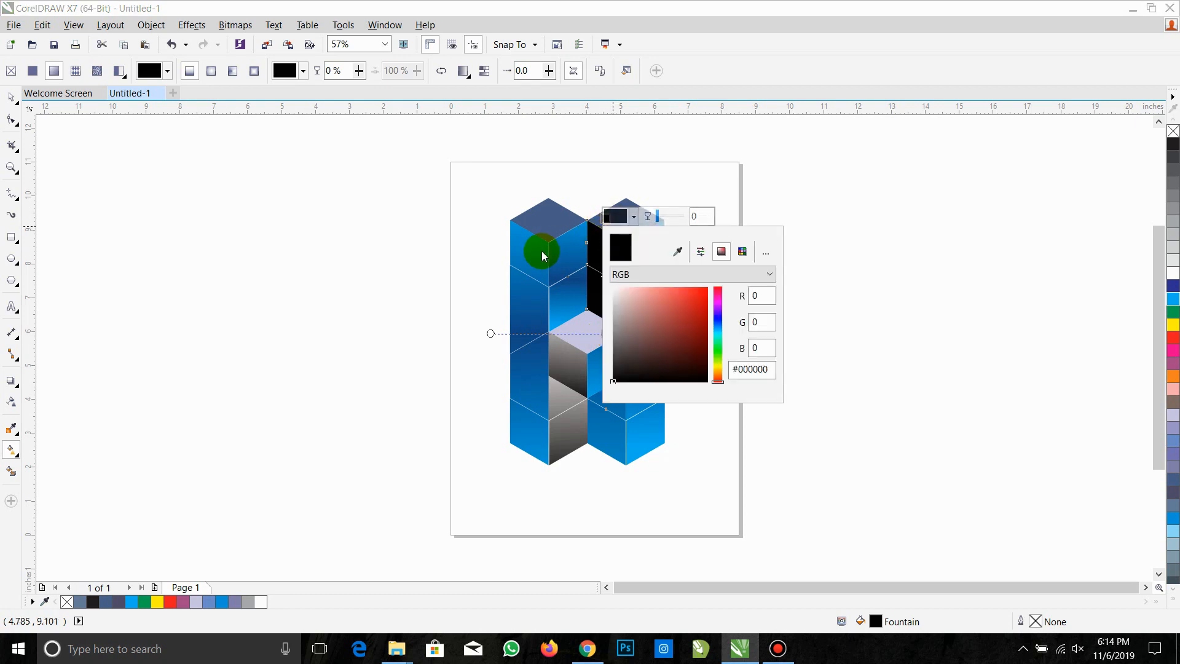
click(678, 252)
click(566, 337)
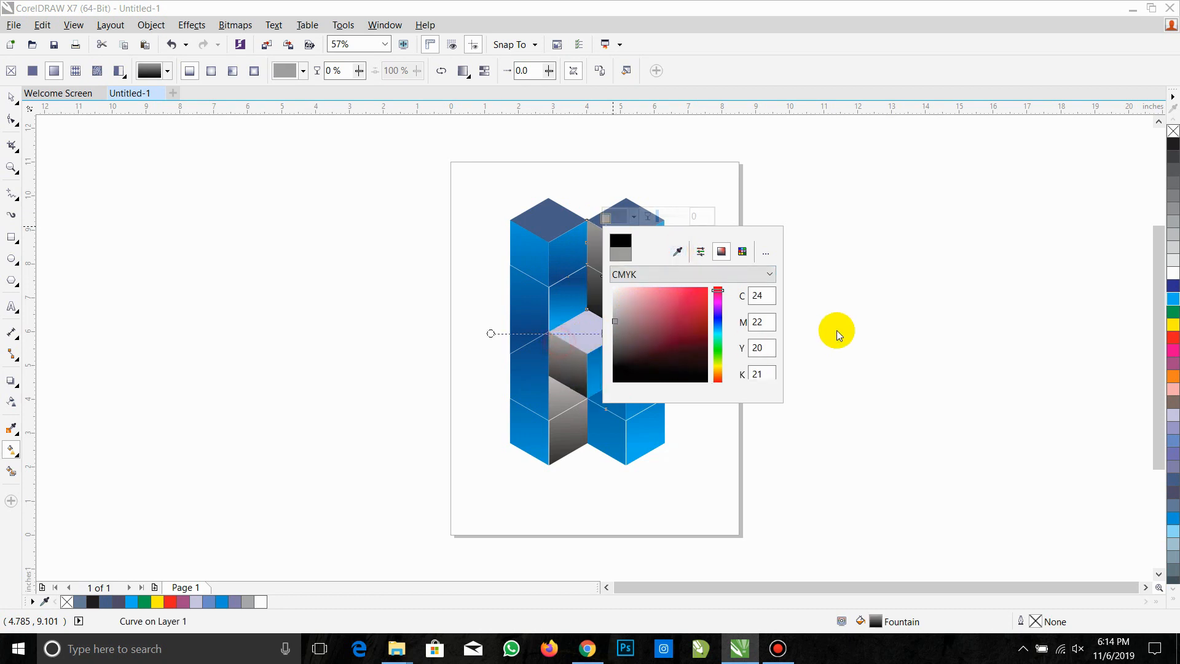
click(853, 316)
click(781, 246)
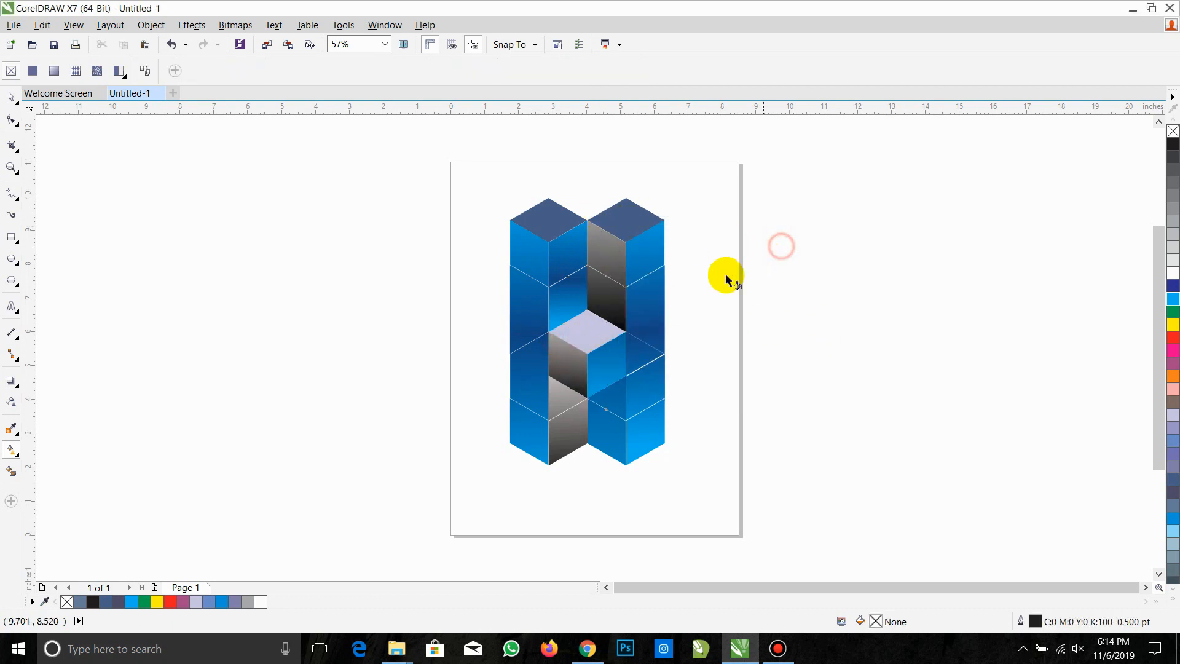
Apply a vertical fountain fill to the central cube's top face and colour its upper node with black sampled from the colour palette
click(591, 350)
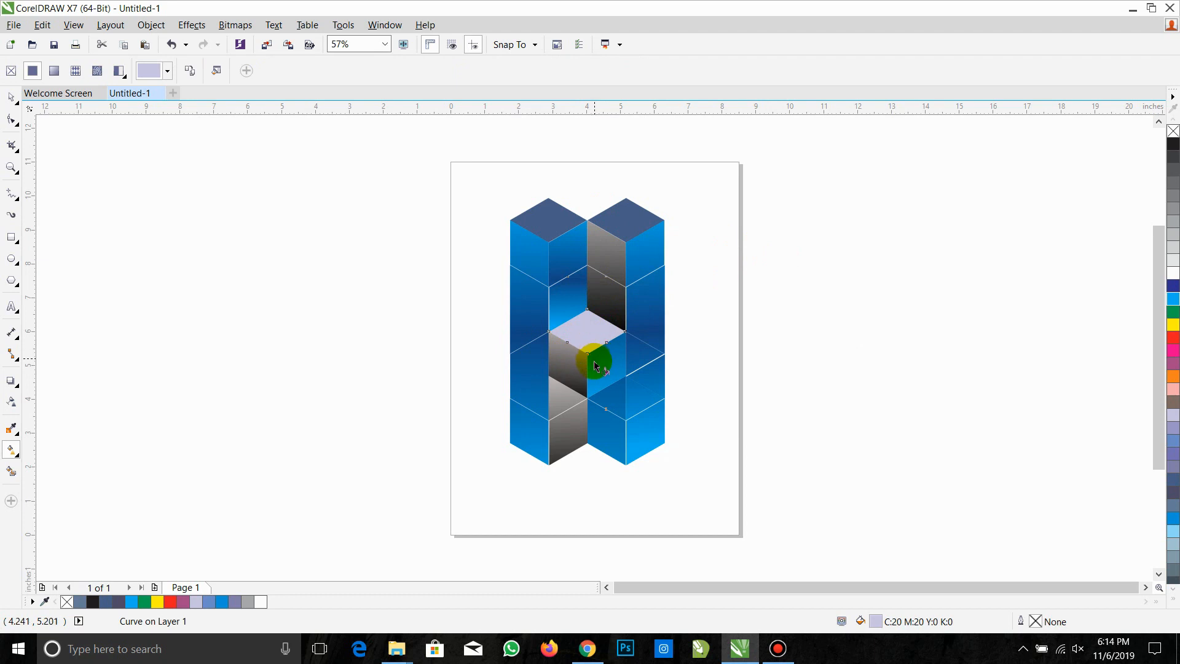
drag(593, 462, 594, 277)
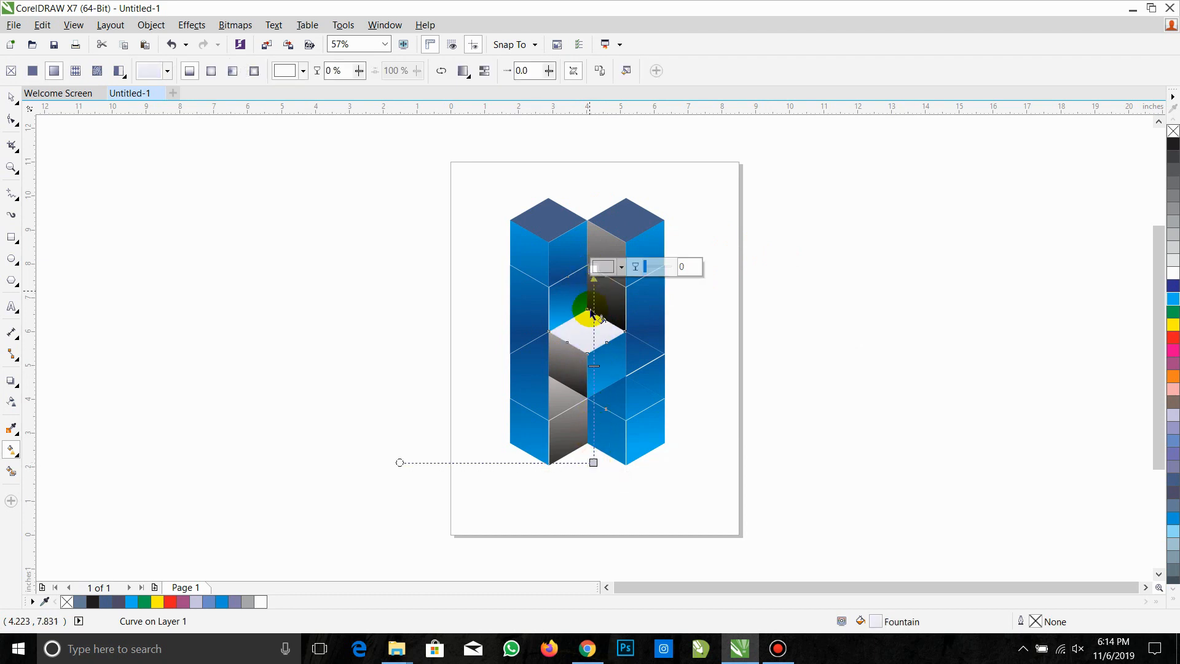
click(605, 266)
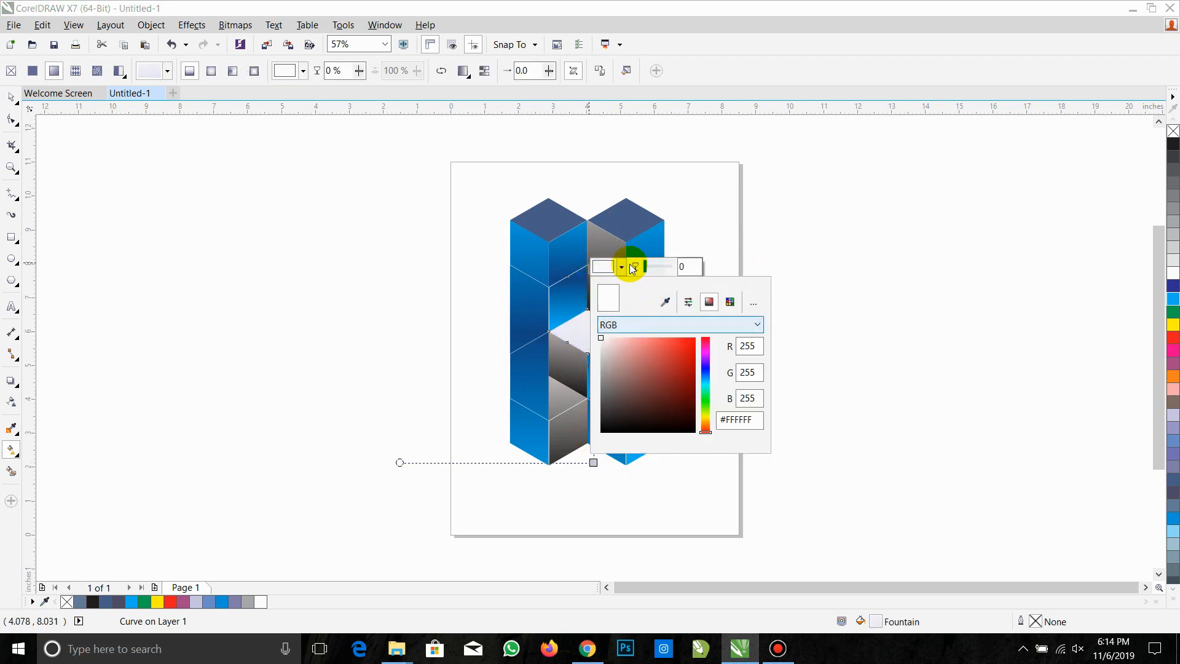
click(669, 307)
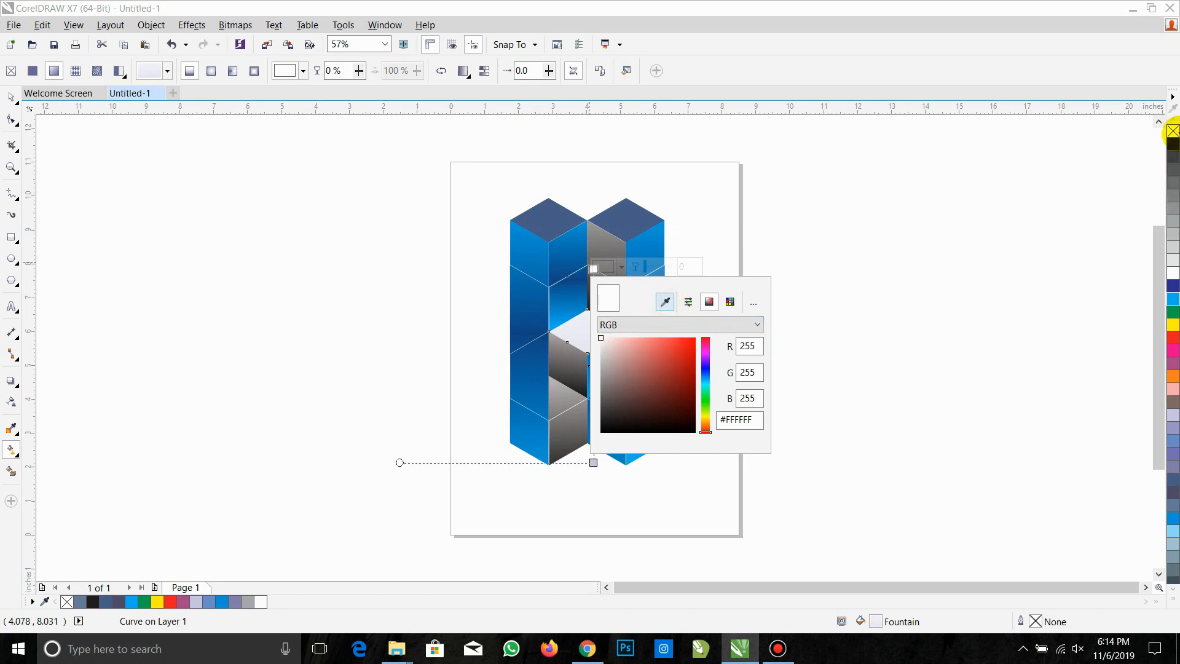
click(1173, 132)
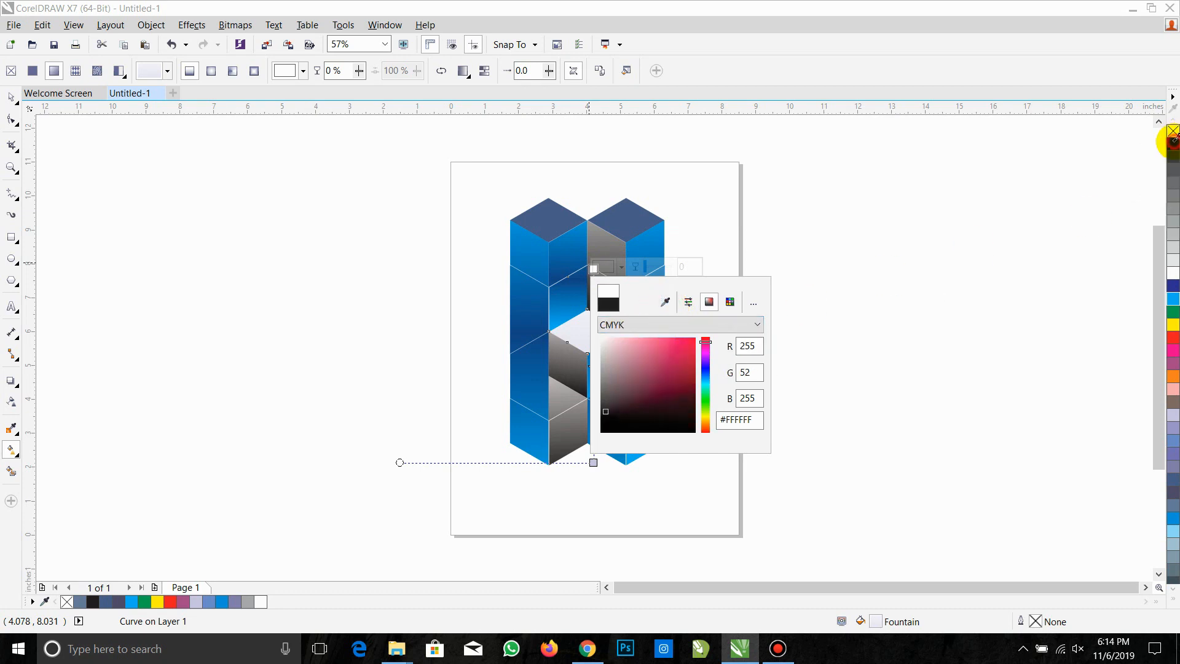
click(874, 346)
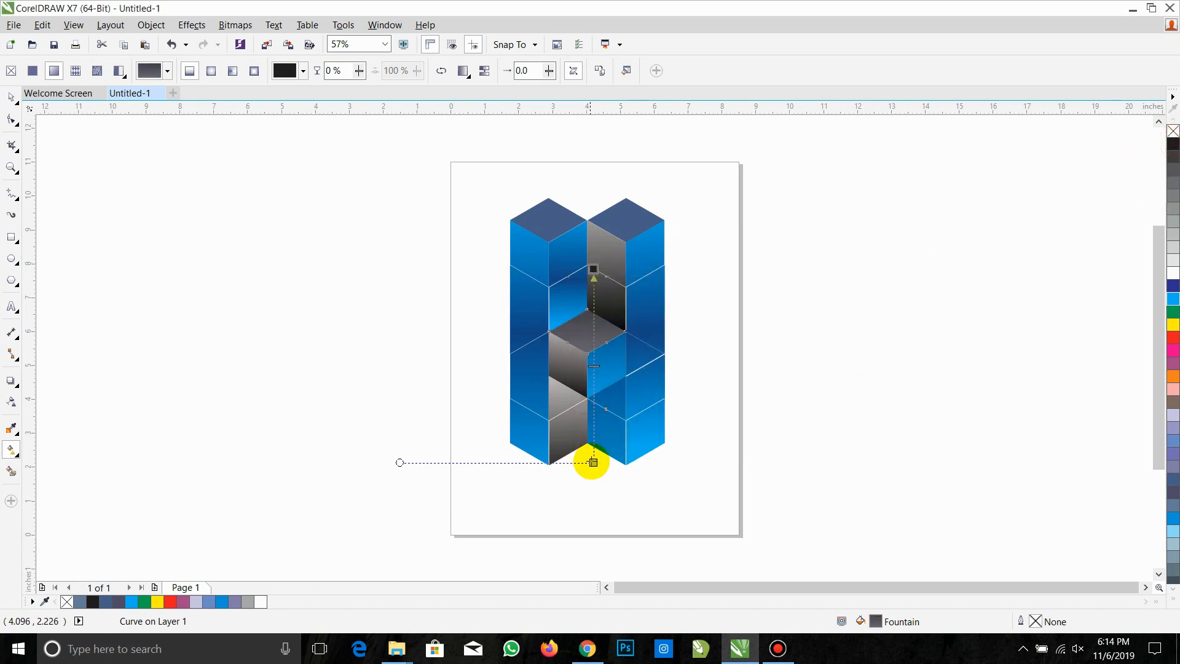
Set the lower gradient node of the central cube's top face to grey (C24 M22 Y21 K17) sampled from the cube's left face
click(593, 462)
click(608, 461)
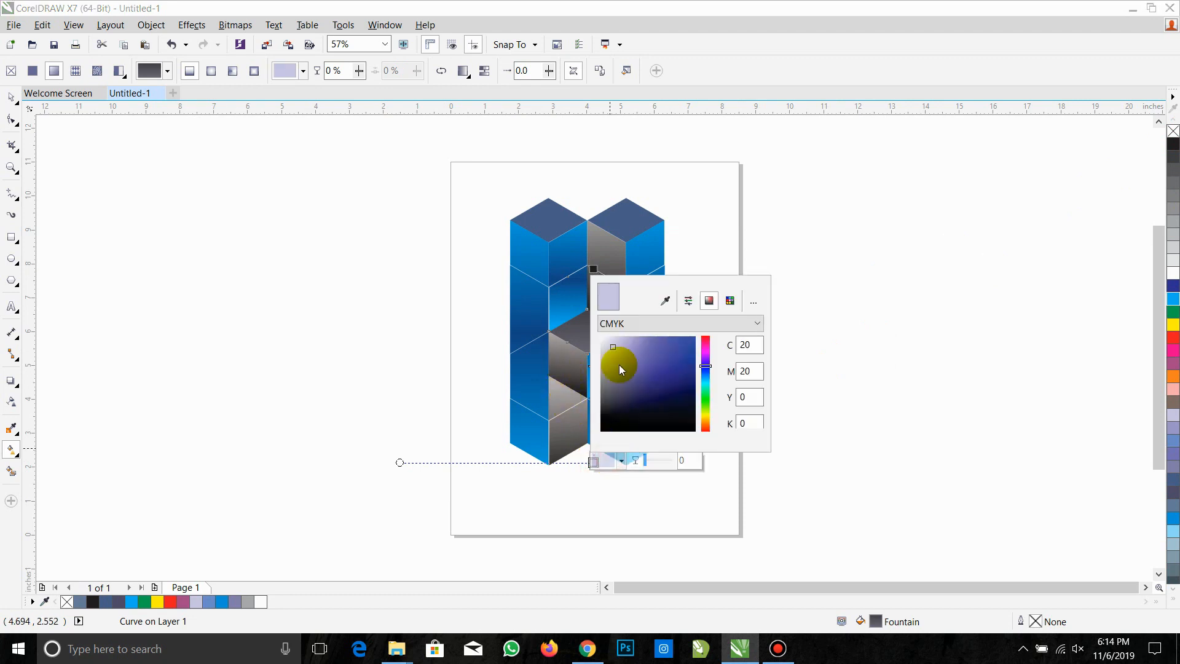
click(670, 302)
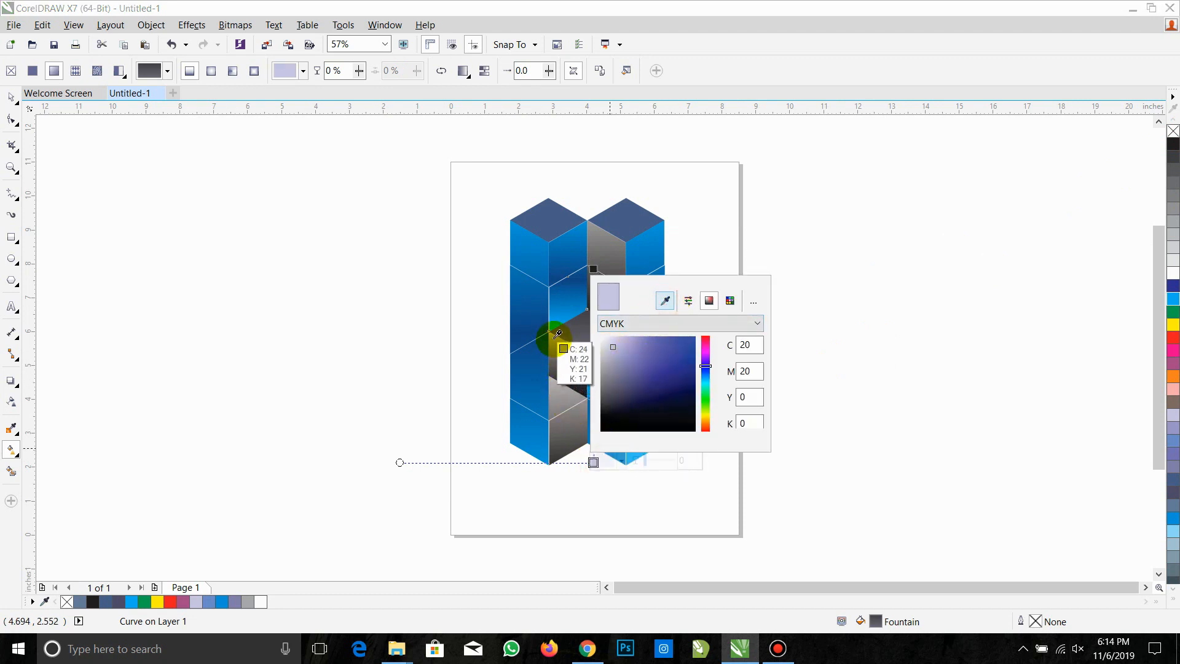
click(554, 340)
click(846, 344)
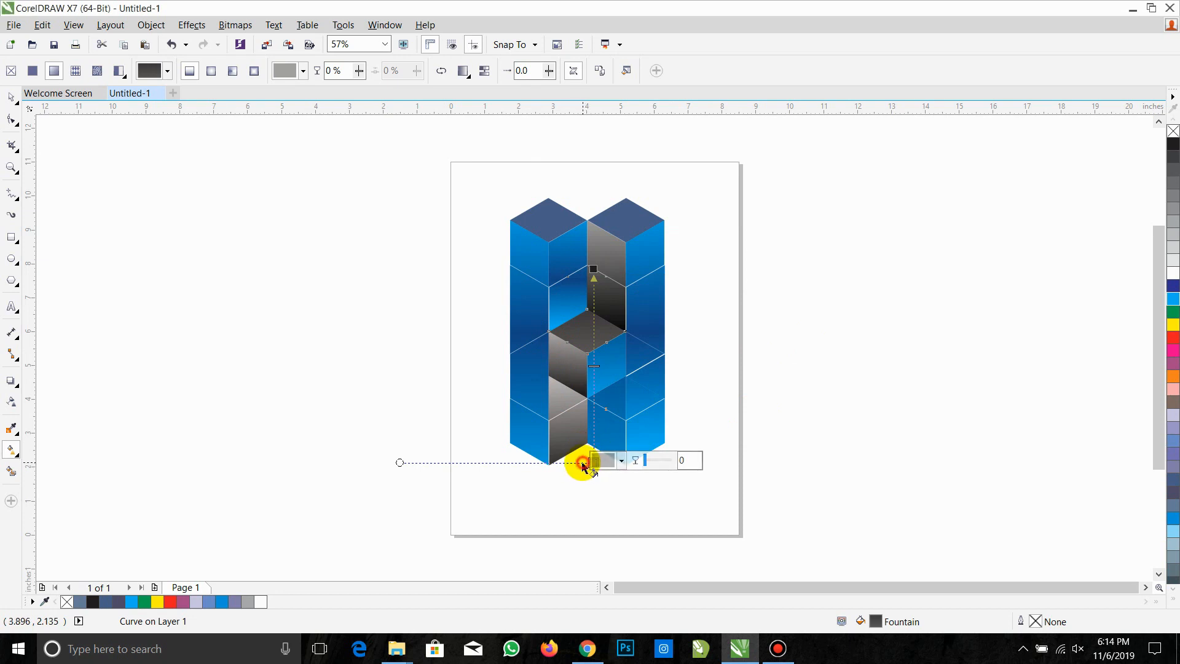
Shorten and centre the central top face's gradient, with its end nodes just above and below the face, and deselect it
drag(583, 465, 588, 281)
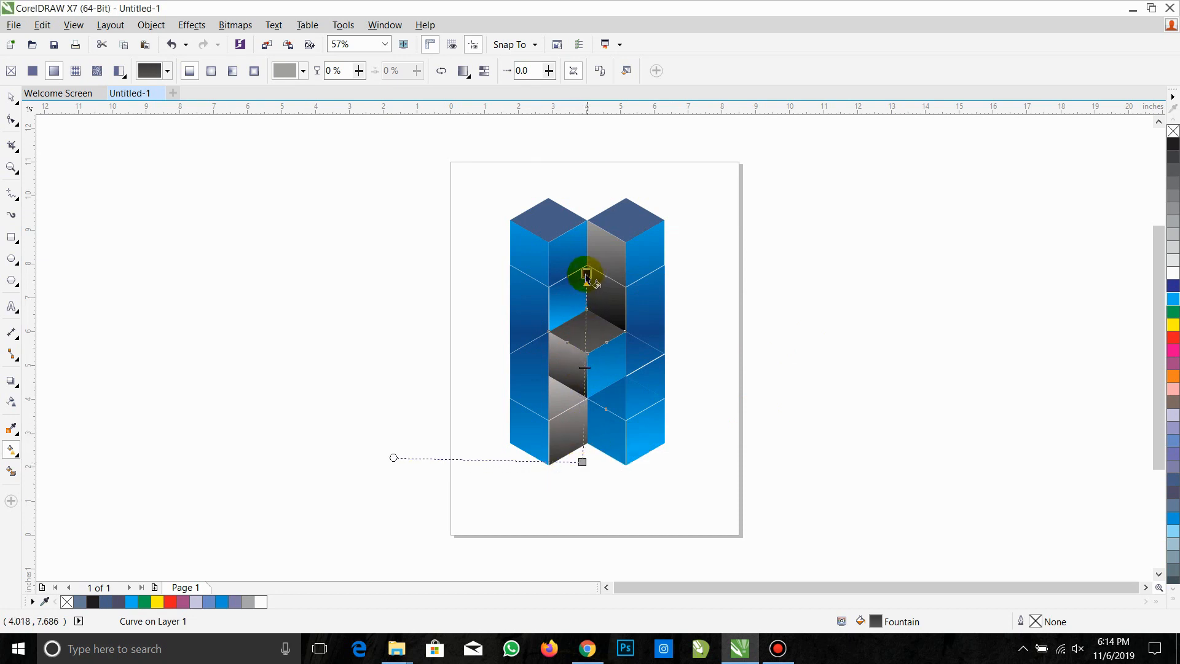
click(587, 275)
click(583, 461)
drag(583, 462, 587, 354)
click(587, 274)
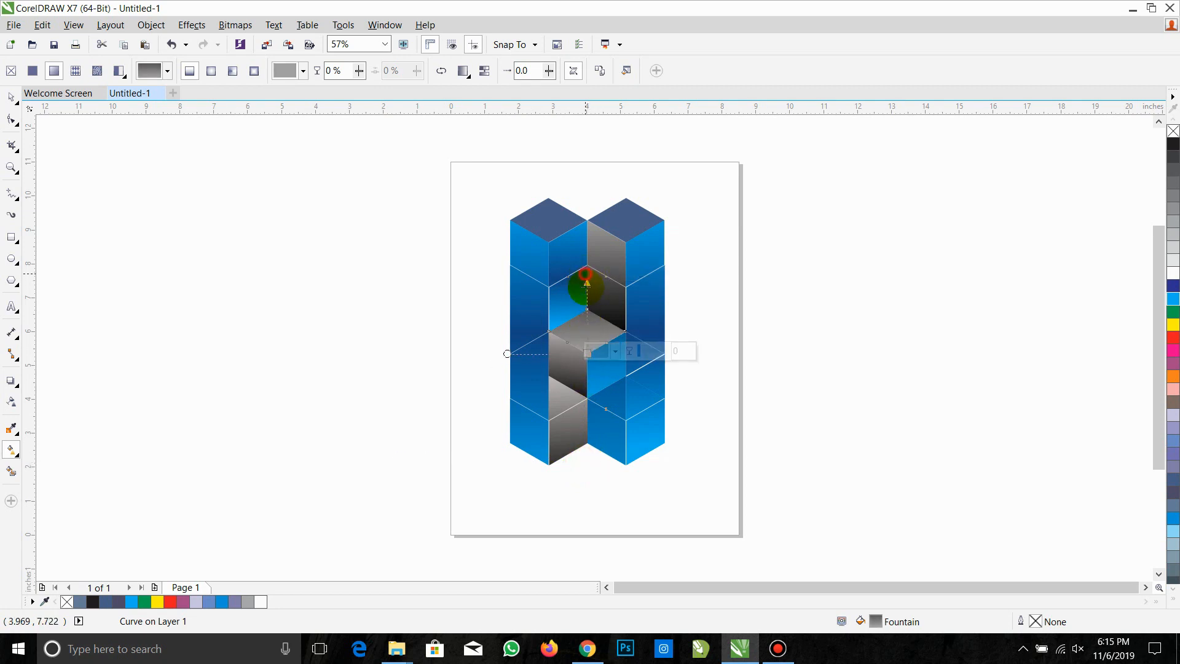
drag(586, 274, 587, 287)
click(587, 352)
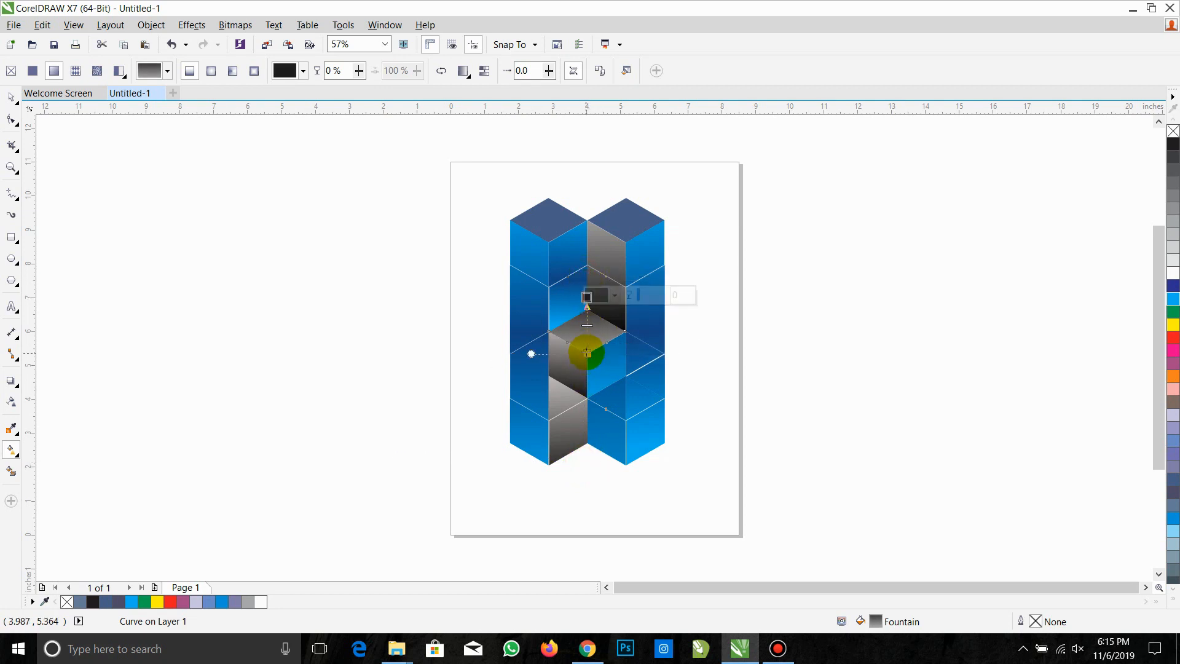
drag(587, 354, 586, 360)
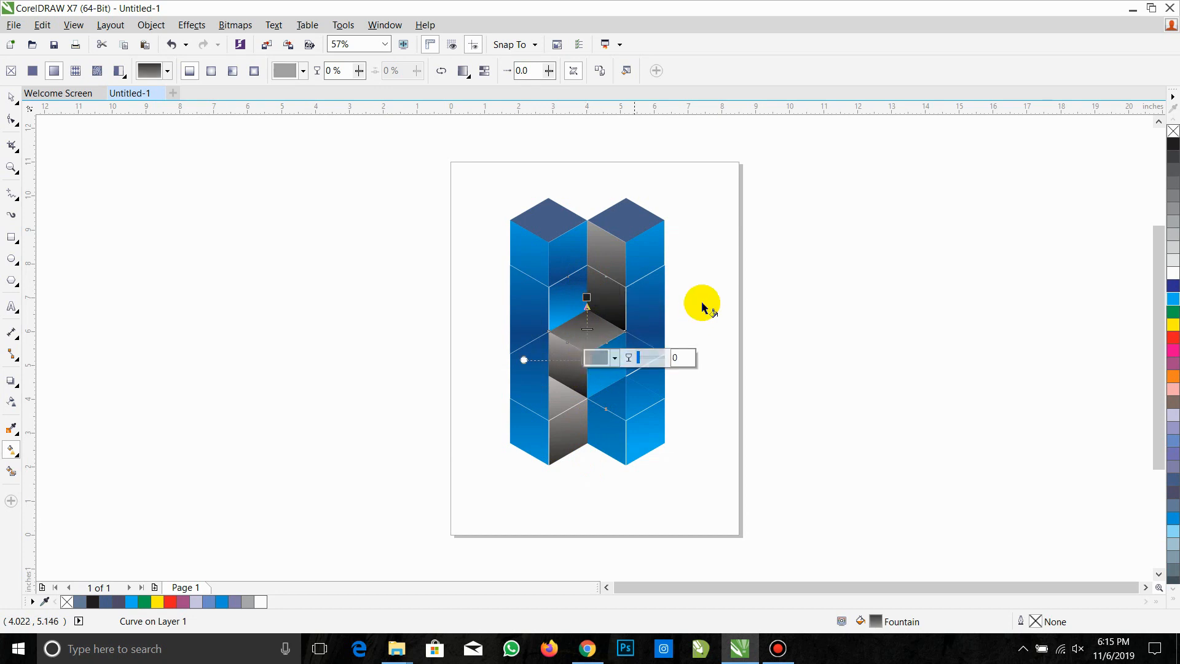
click(758, 261)
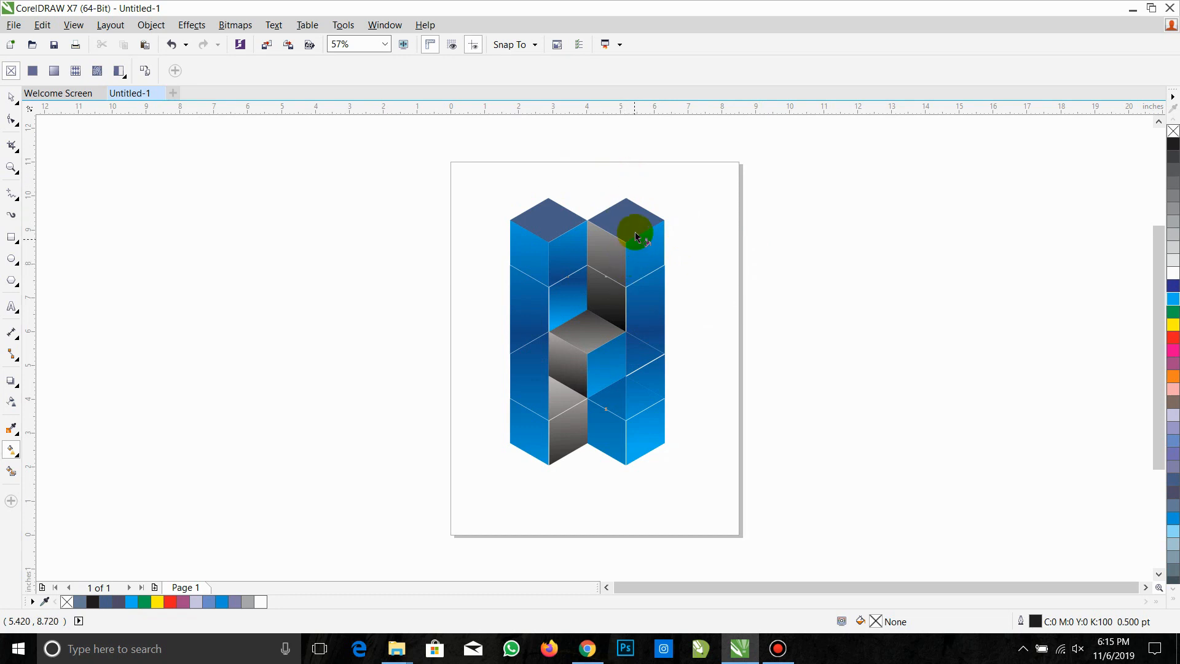
Apply a vertical fountain fill to the right column's top face and set its upper node to grey sampled from the central cube's left face
click(621, 211)
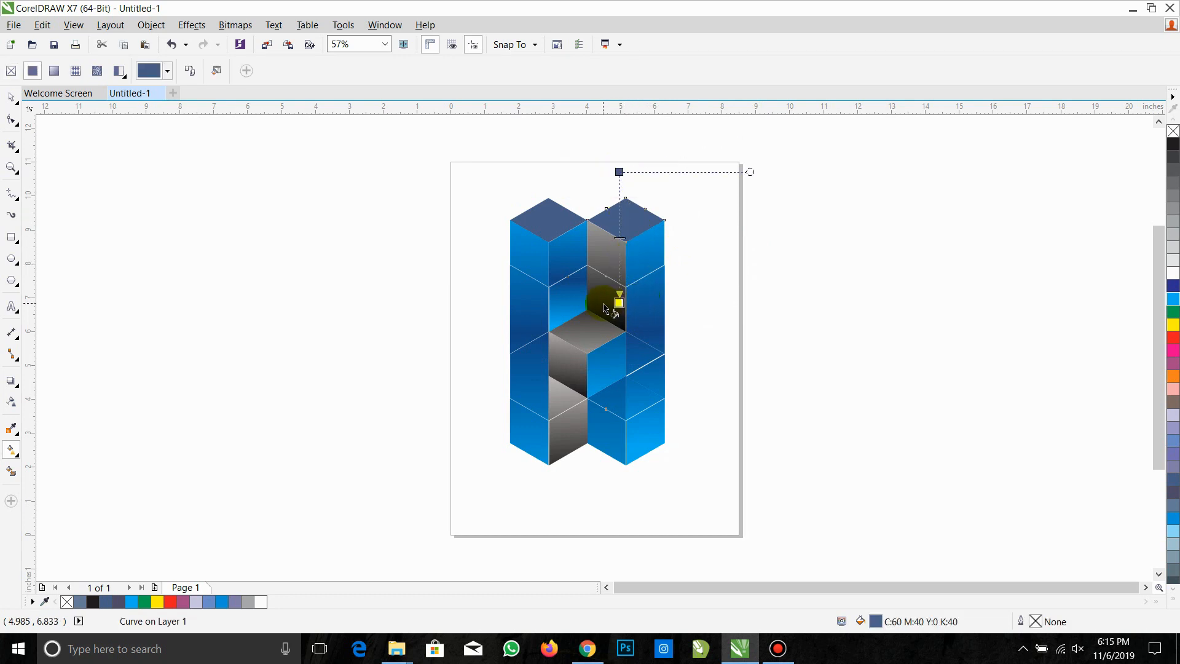
drag(602, 303, 603, 302)
click(619, 172)
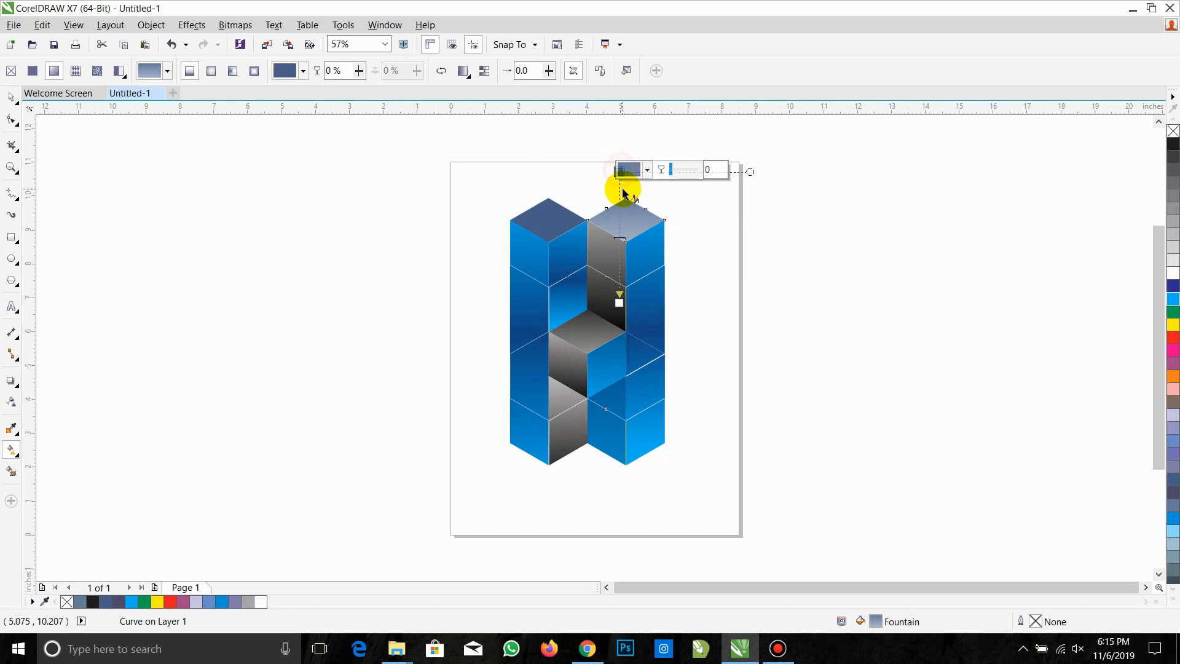
click(630, 172)
click(691, 206)
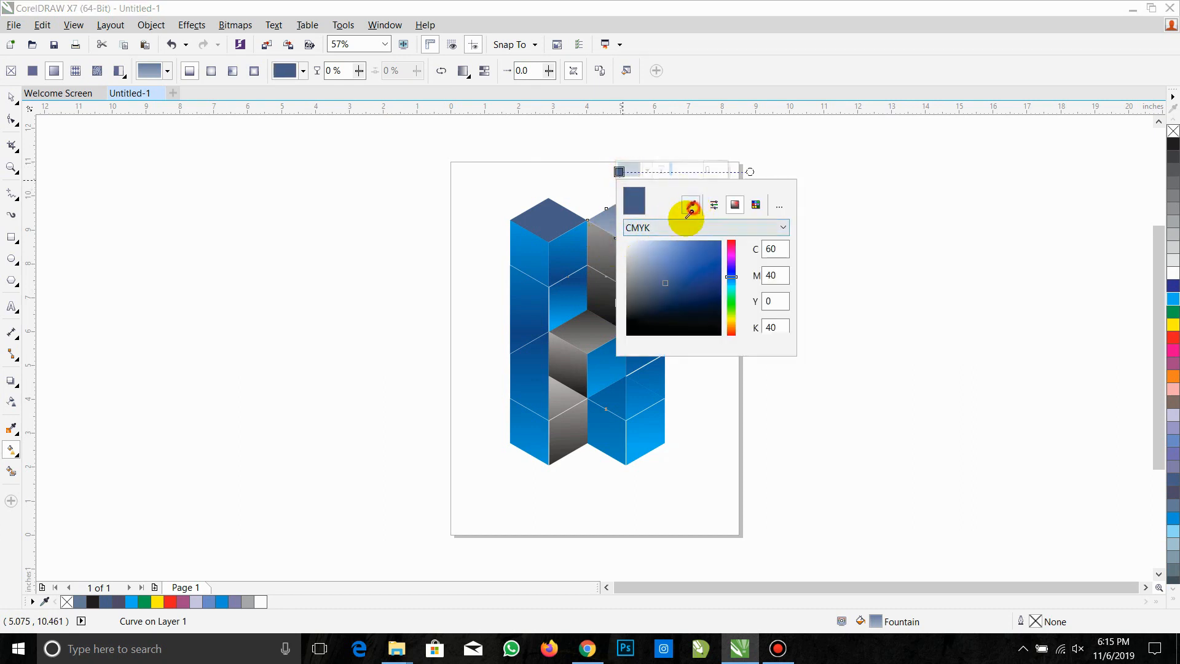
click(559, 343)
click(863, 249)
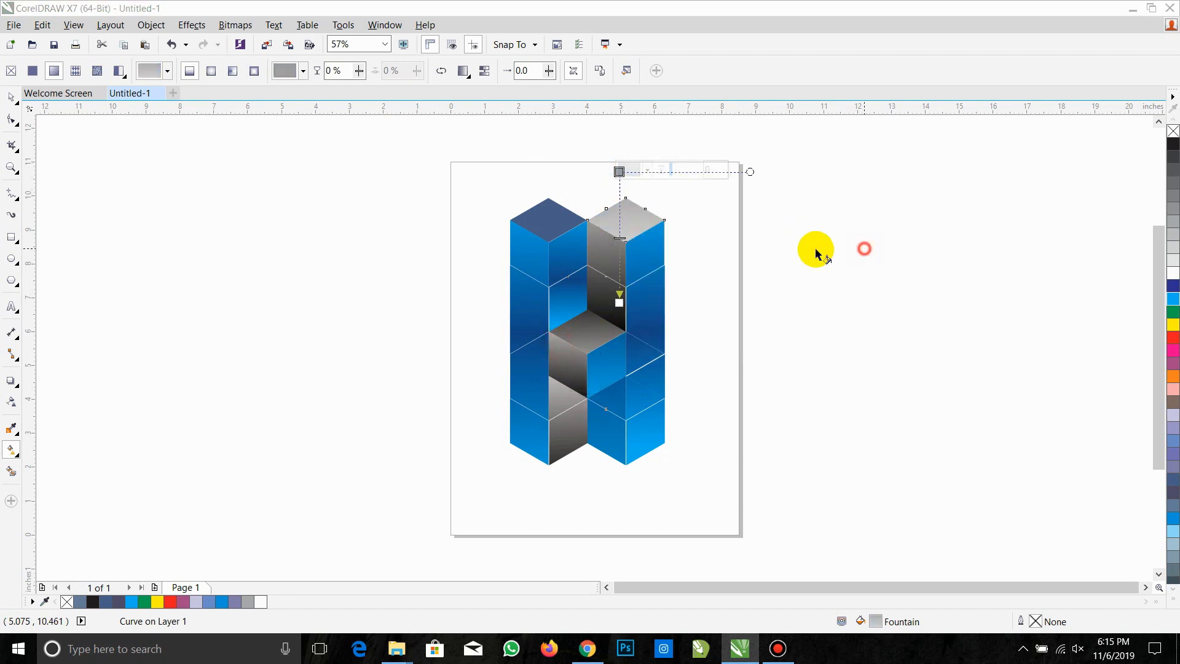
Set the lower gradient node on the right column's top face to black, pull both end nodes closer to the face, and deselect it
click(619, 302)
click(636, 301)
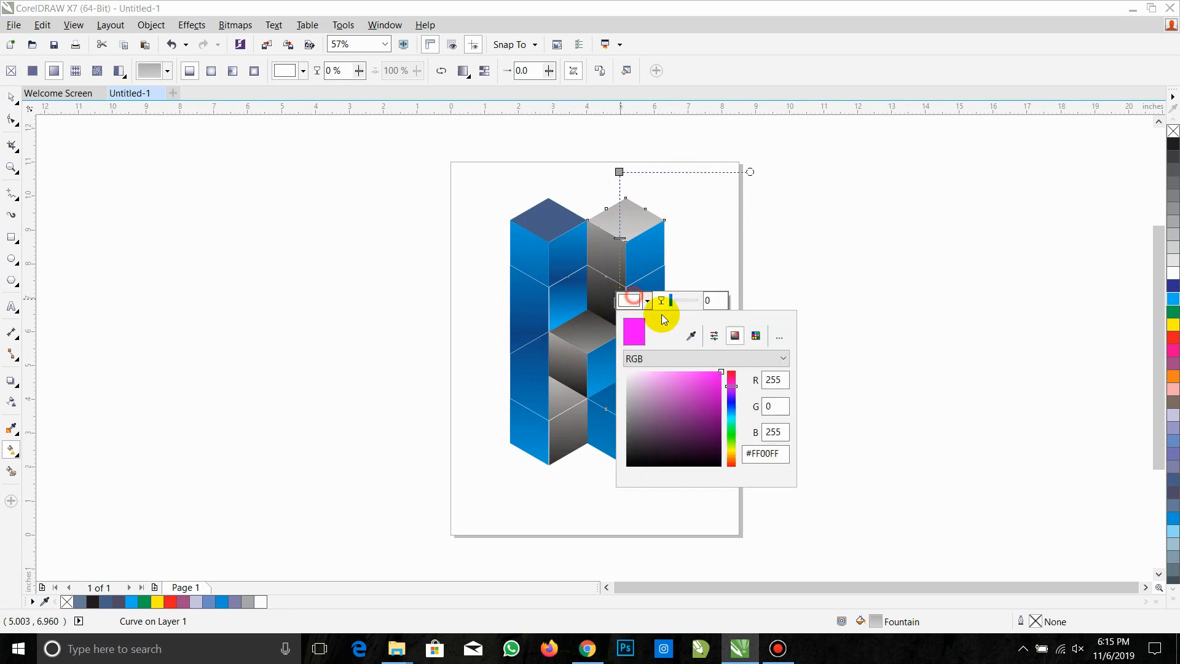
drag(709, 430, 762, 497)
click(822, 326)
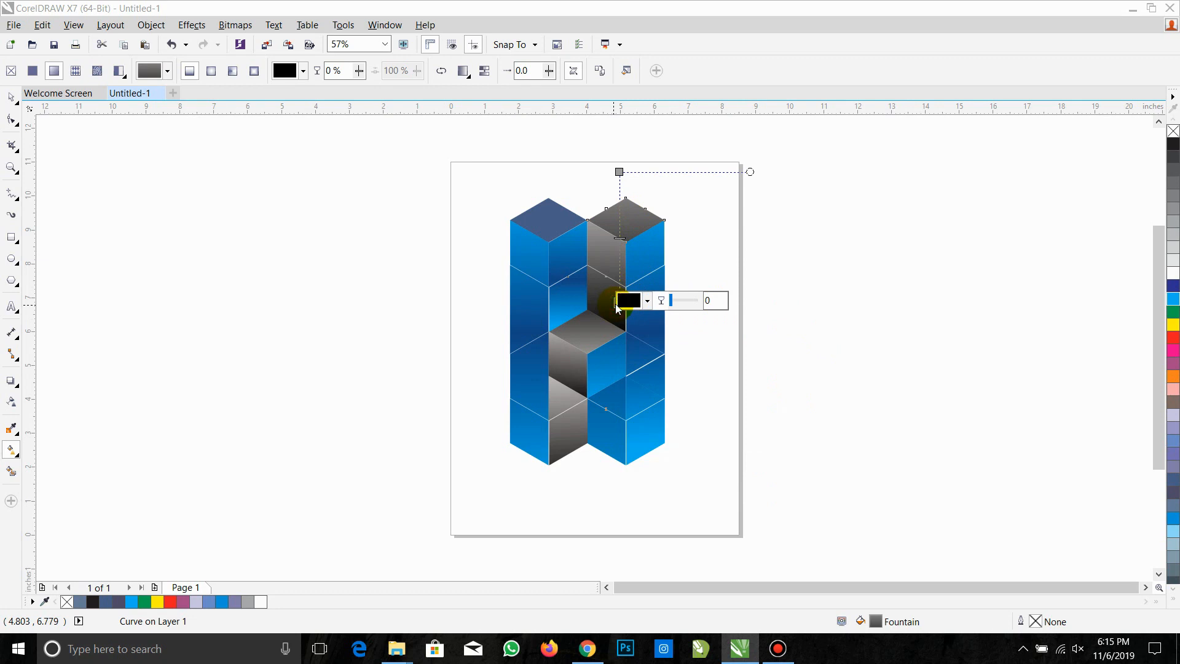
drag(614, 301, 620, 255)
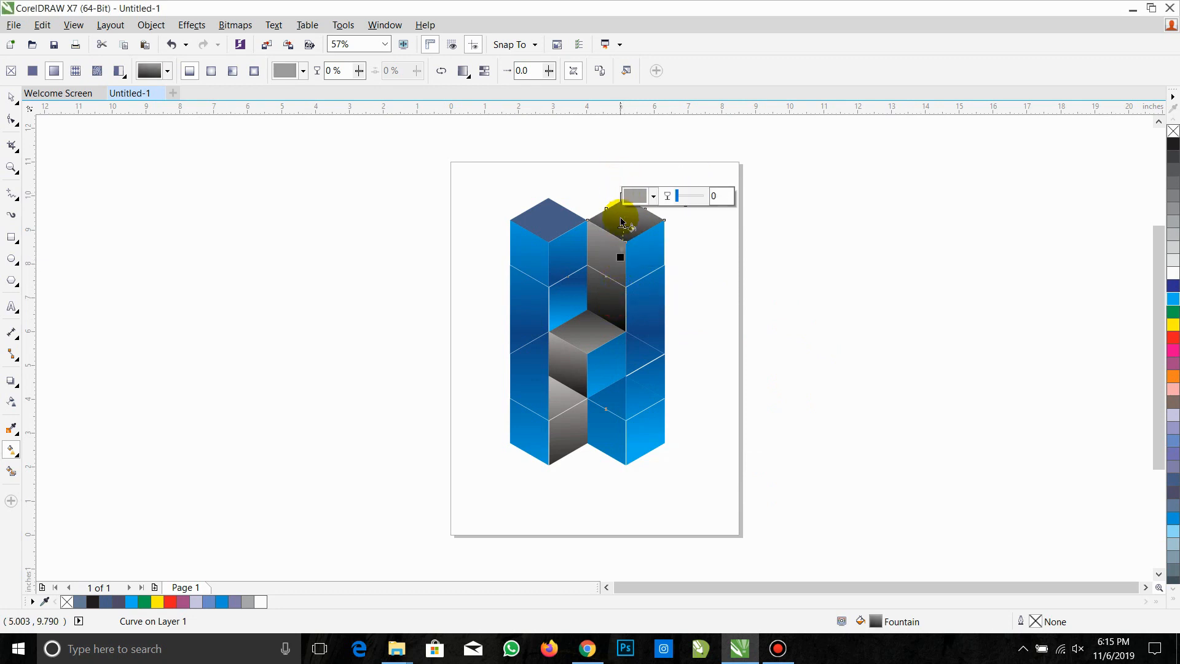
click(763, 252)
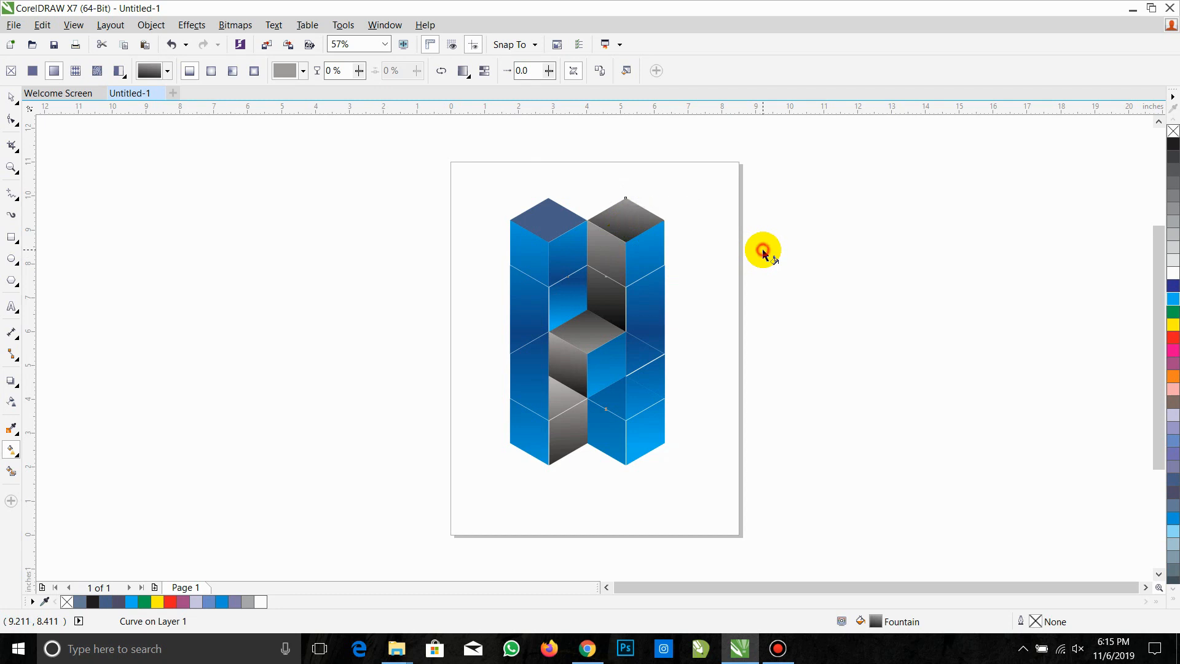
Apply a vertical fountain fill to the left column's top face and set its upper node to bright blue sampled from the left face below it
click(555, 216)
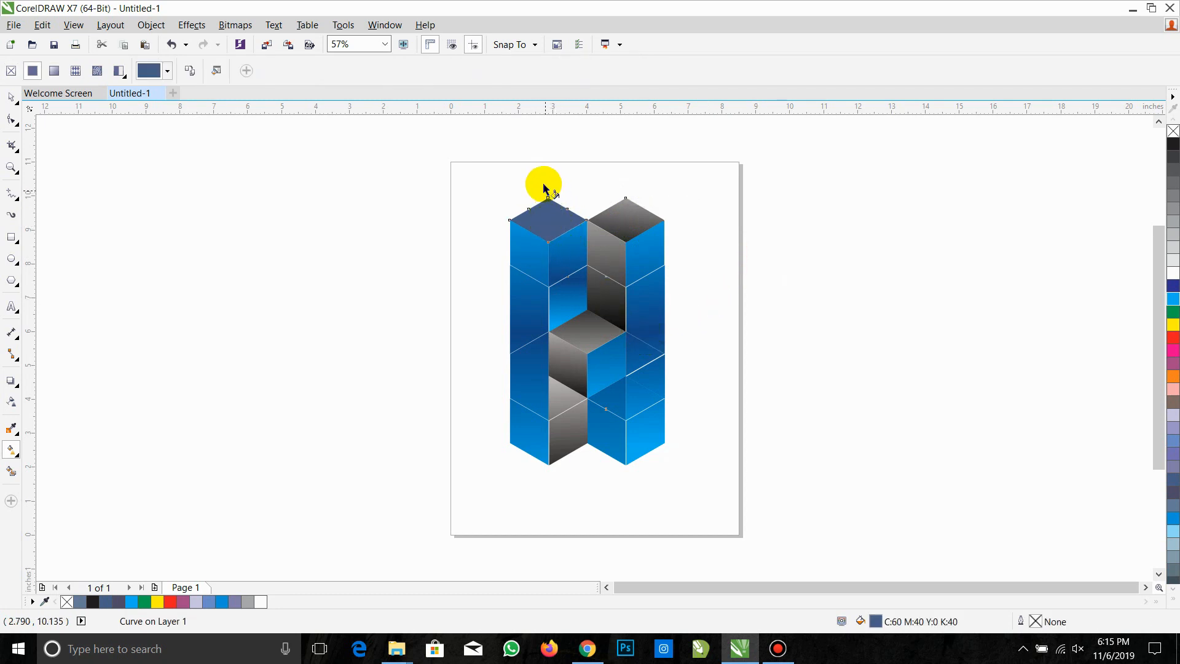
drag(542, 180, 543, 284)
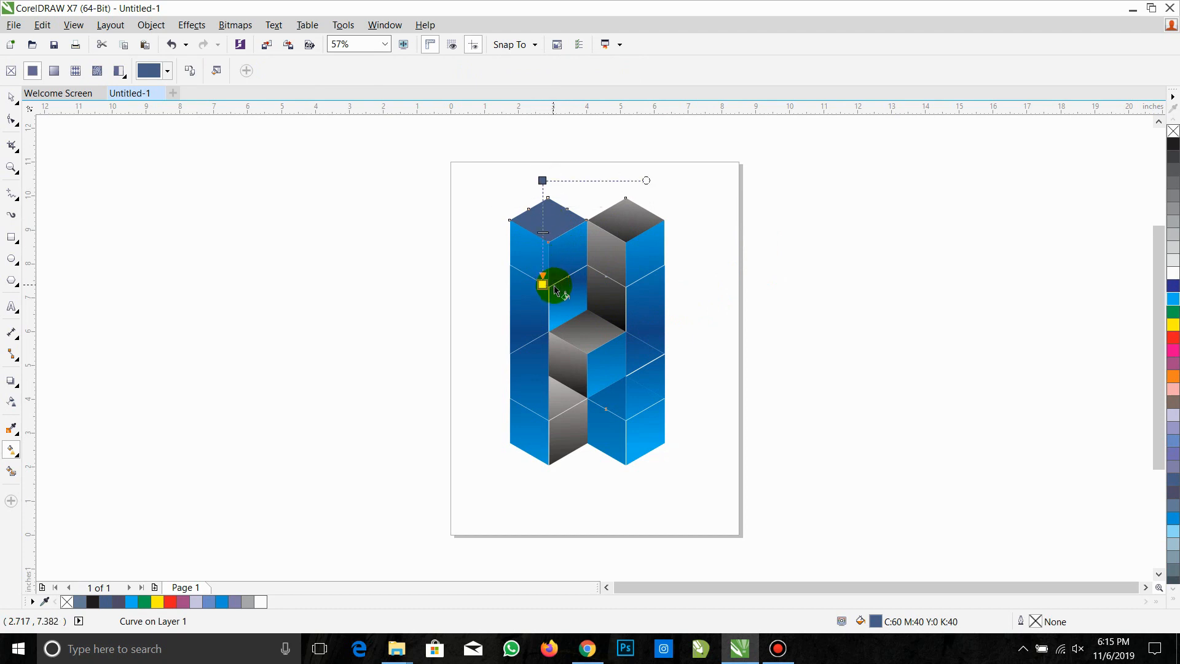
click(542, 180)
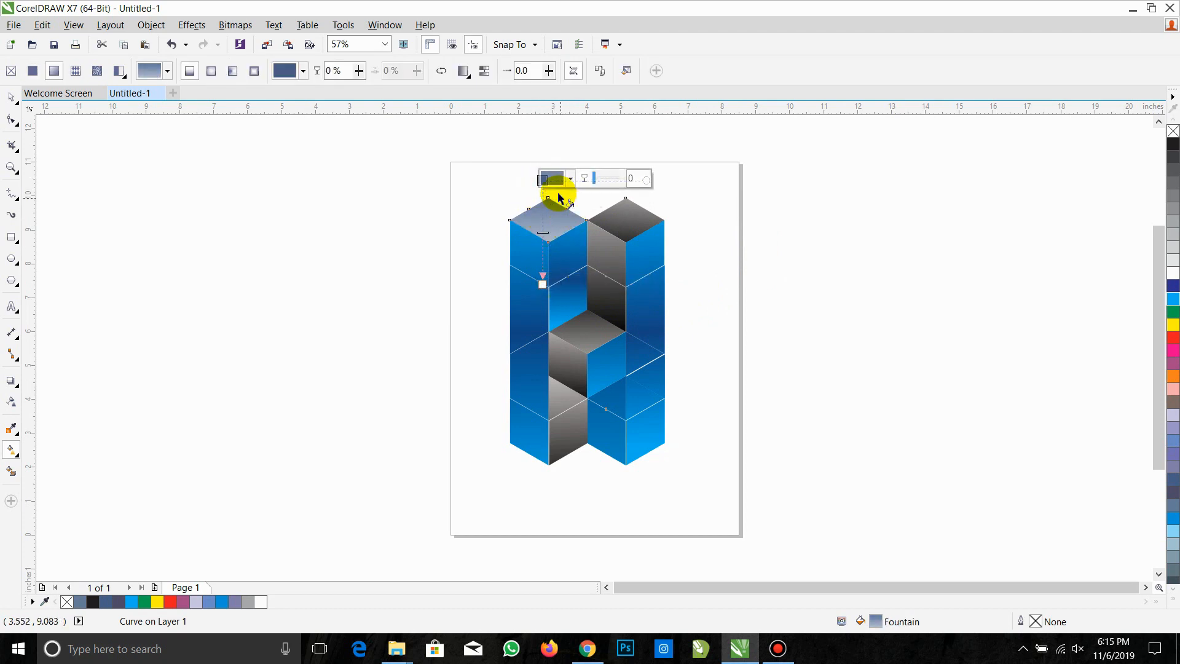
click(555, 183)
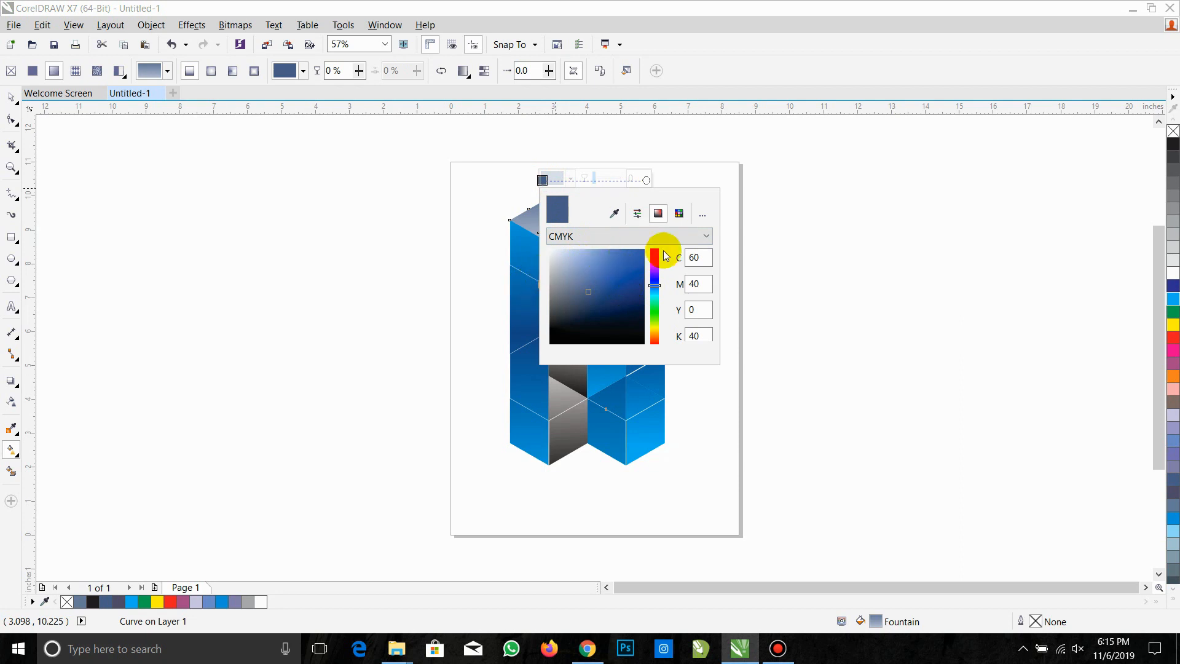
click(614, 216)
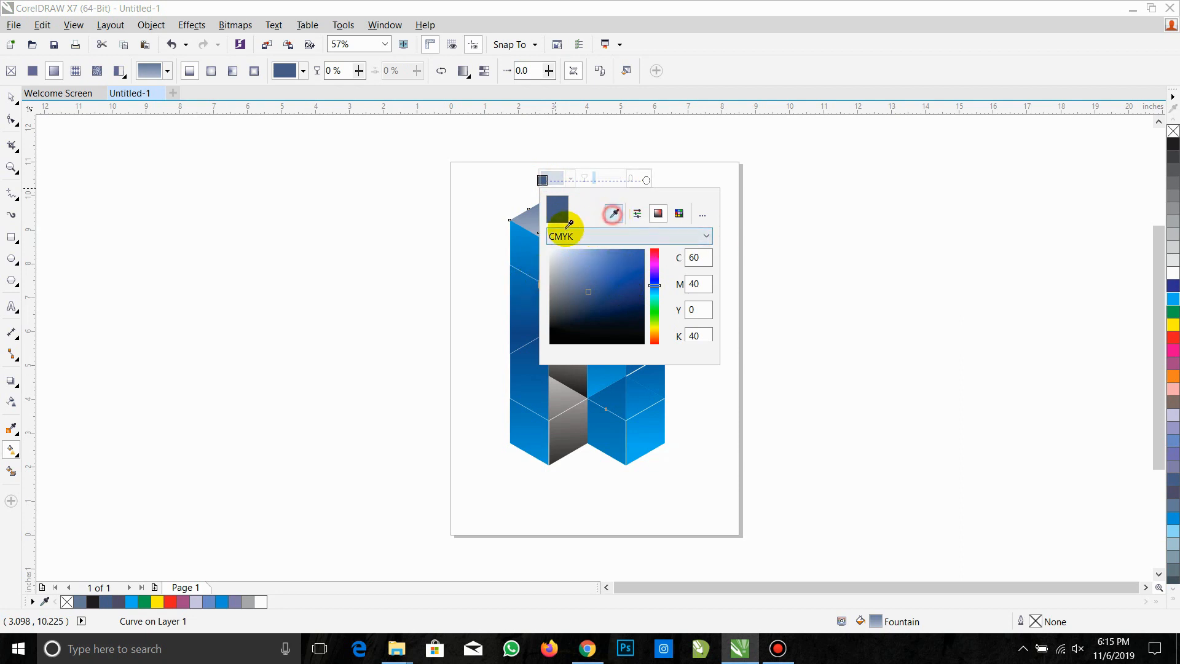
click(533, 237)
click(809, 238)
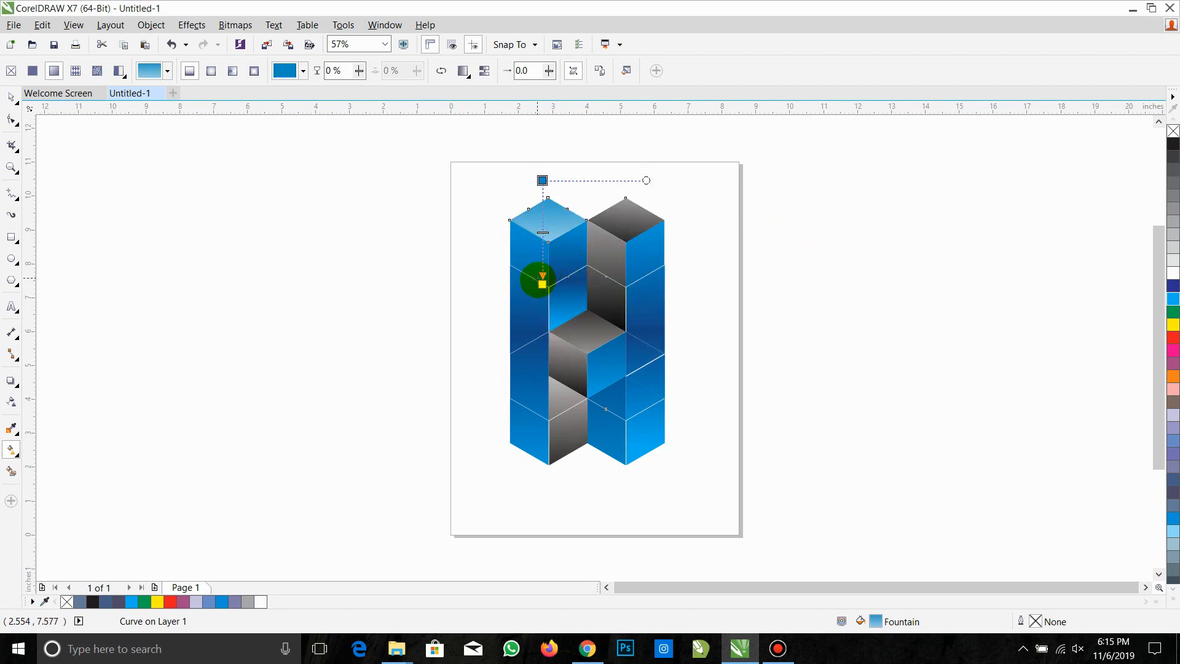
Set the lower gradient node of the left column's top face to darker blue sampled from the outer left column
click(542, 283)
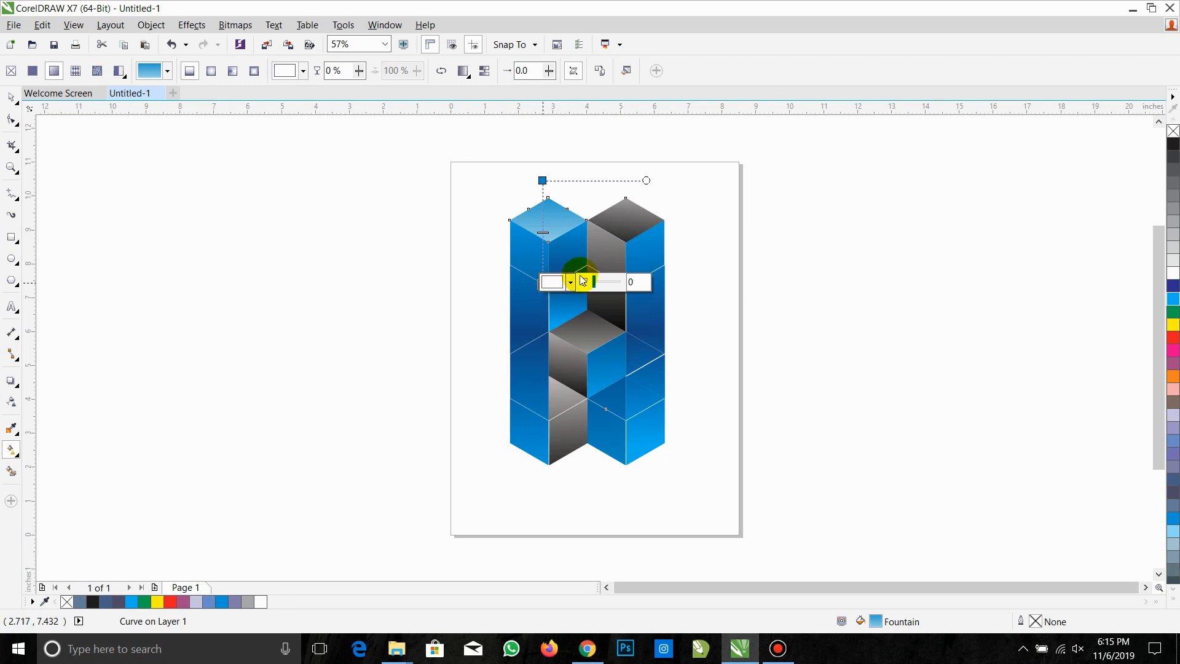
click(557, 284)
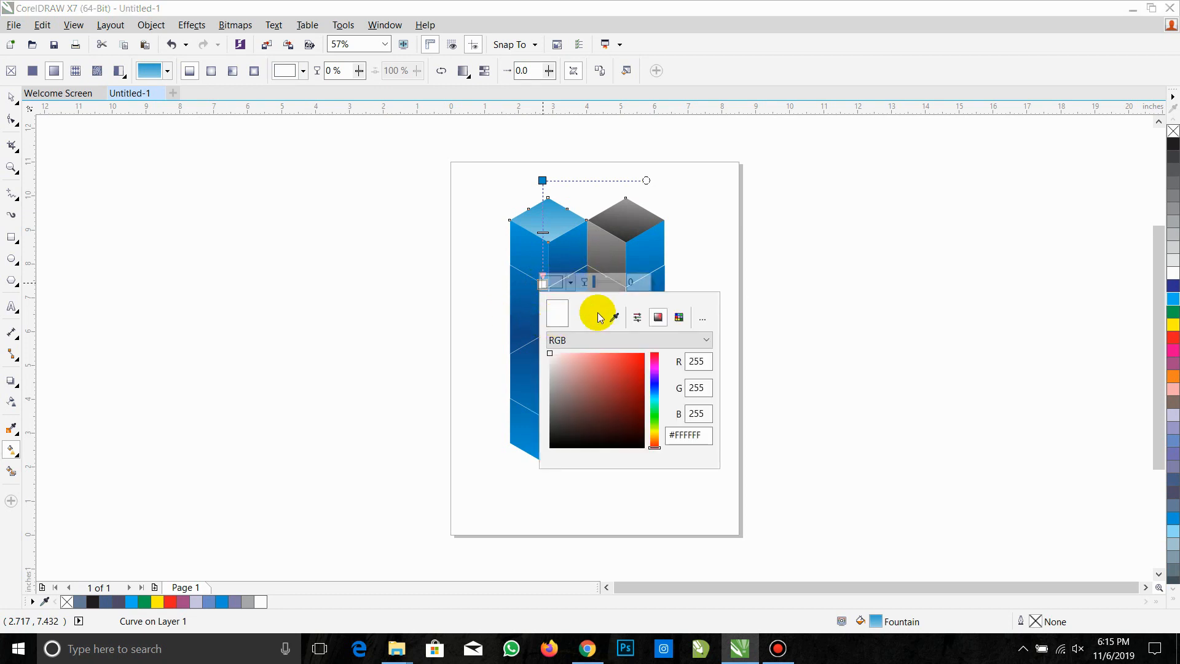
click(614, 317)
click(524, 315)
click(779, 237)
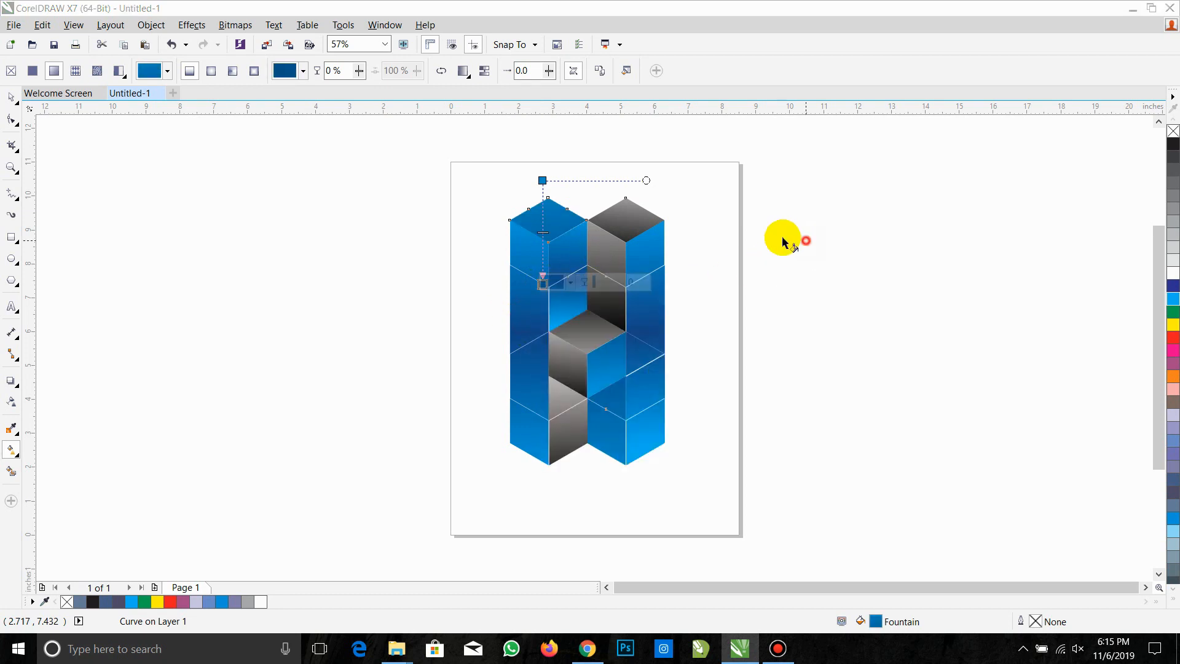
Reverse the left top face's gradient, placing the dark blue node above the face and the bright blue node at its lower corner, and deselect it
drag(536, 289, 542, 255)
drag(599, 180, 422, 244)
key(ctrl+z)
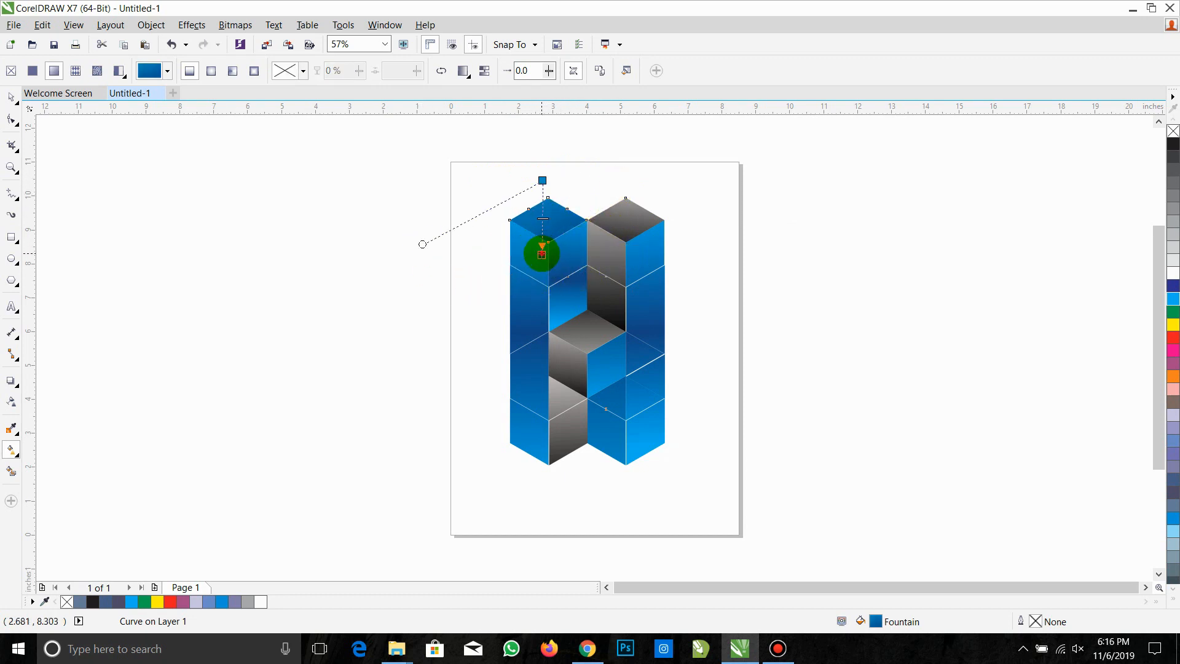
mouse_move(542, 253)
mouse_down()
mouse_move(579, 167)
mouse_move(531, 148)
mouse_move(541, 249)
mouse_up()
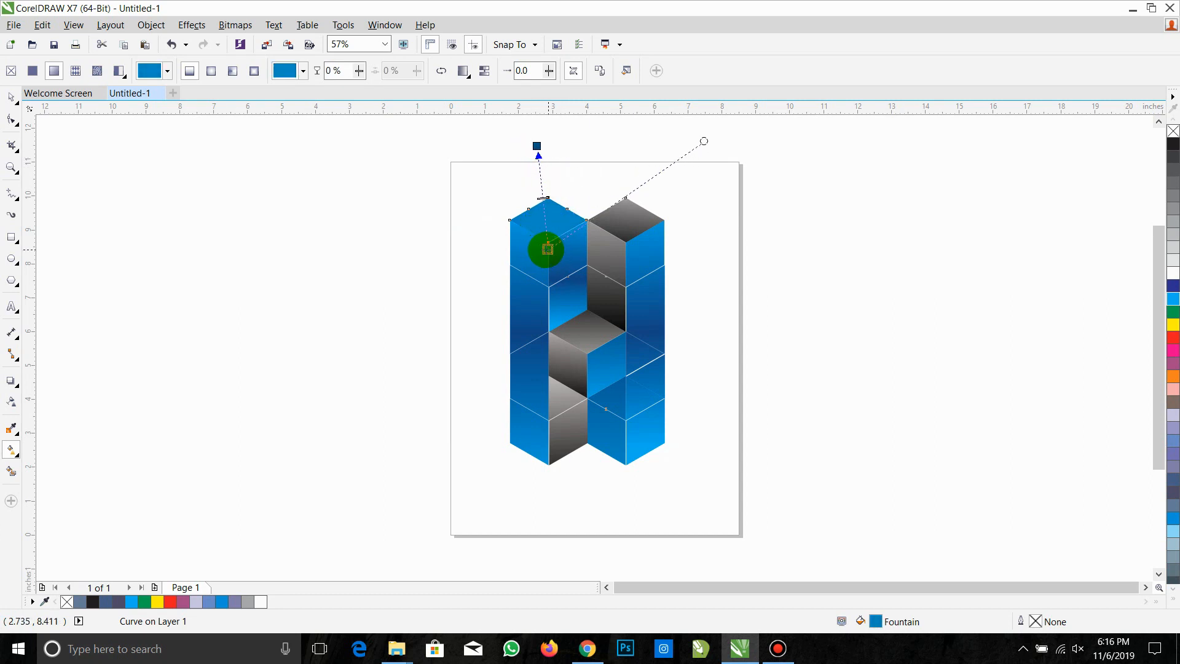
drag(538, 155, 547, 166)
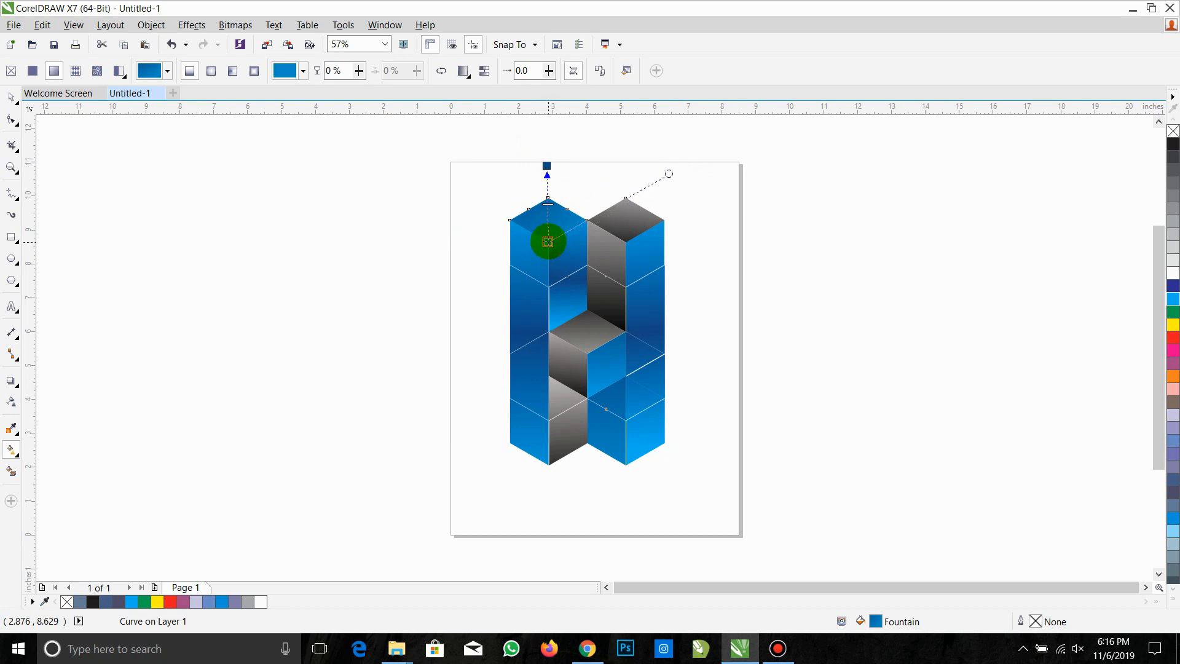
click(726, 320)
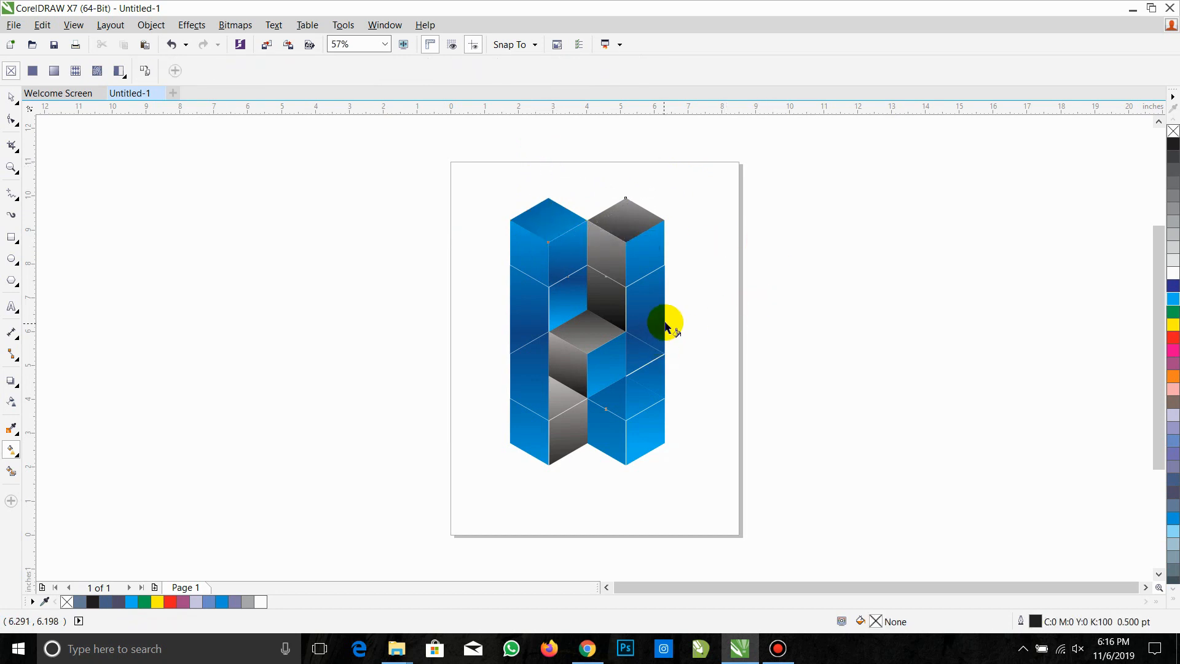
Select the right blue column and try to shorten it slightly from its upper edge
key(space)
key(F12)
click(732, 205)
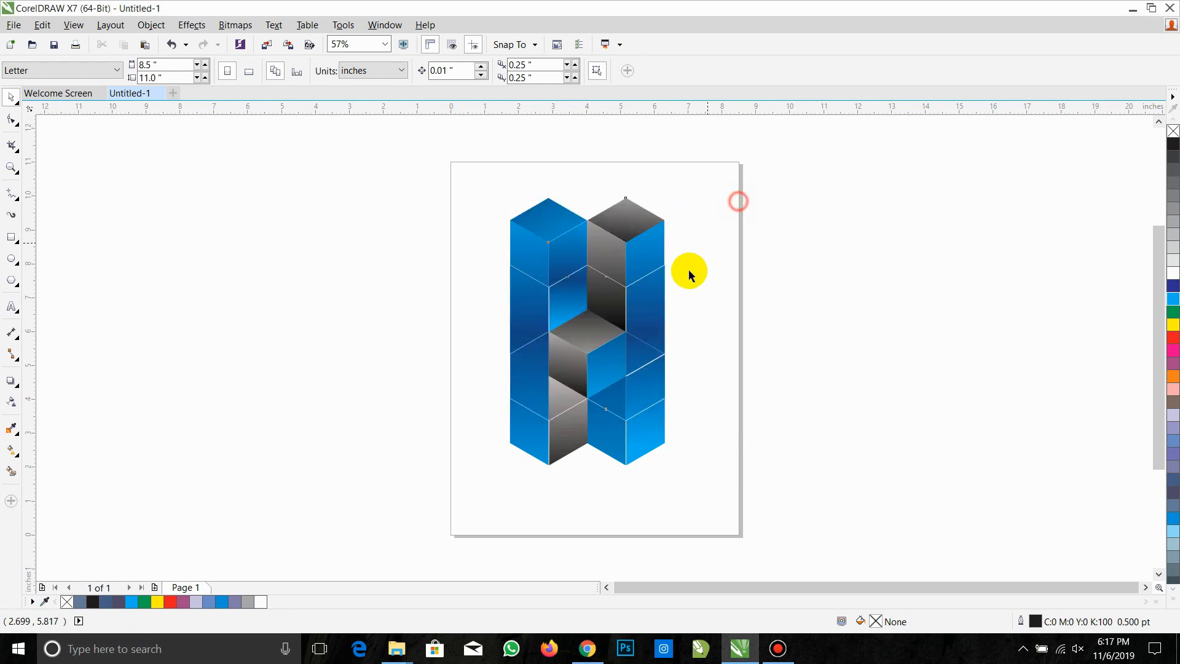
click(651, 297)
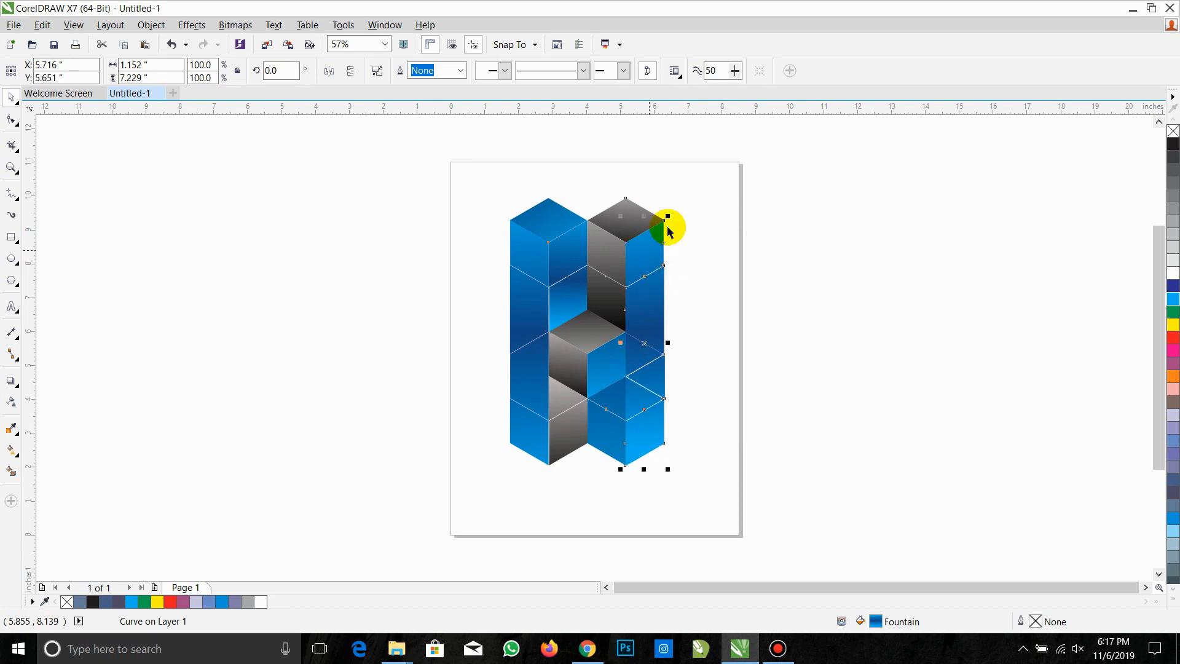
key(ctrl+z)
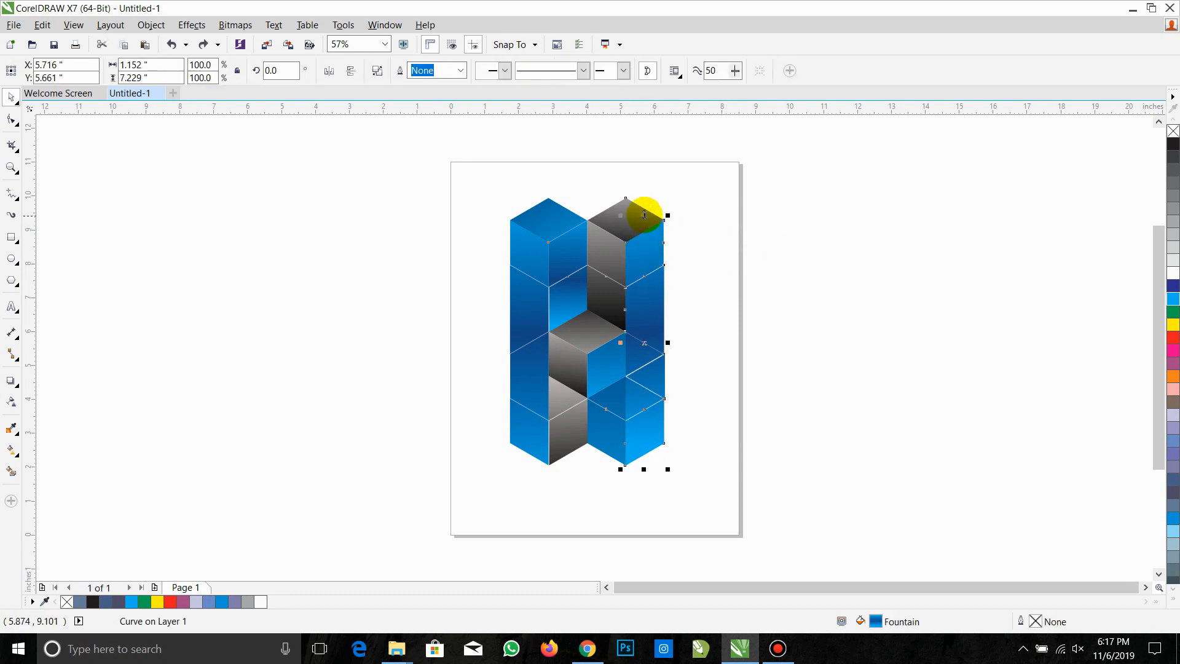
drag(644, 215, 674, 218)
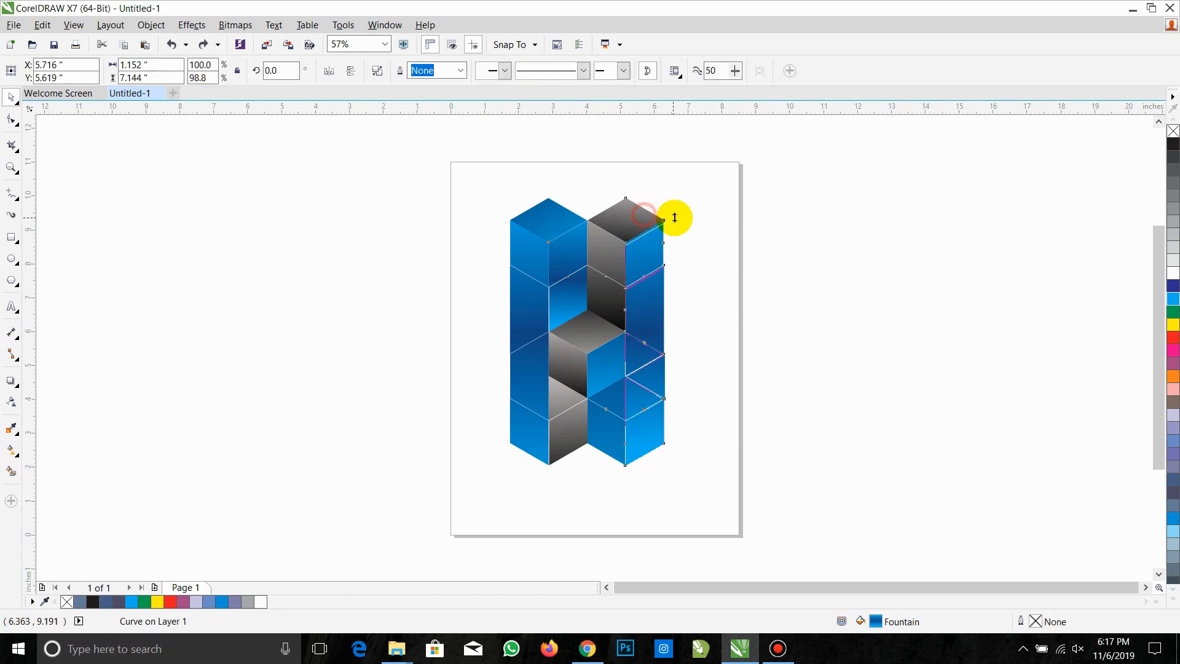
Try breaking the right blue column's curve apart and moving one piece, and undo both changes
right_click(647, 260)
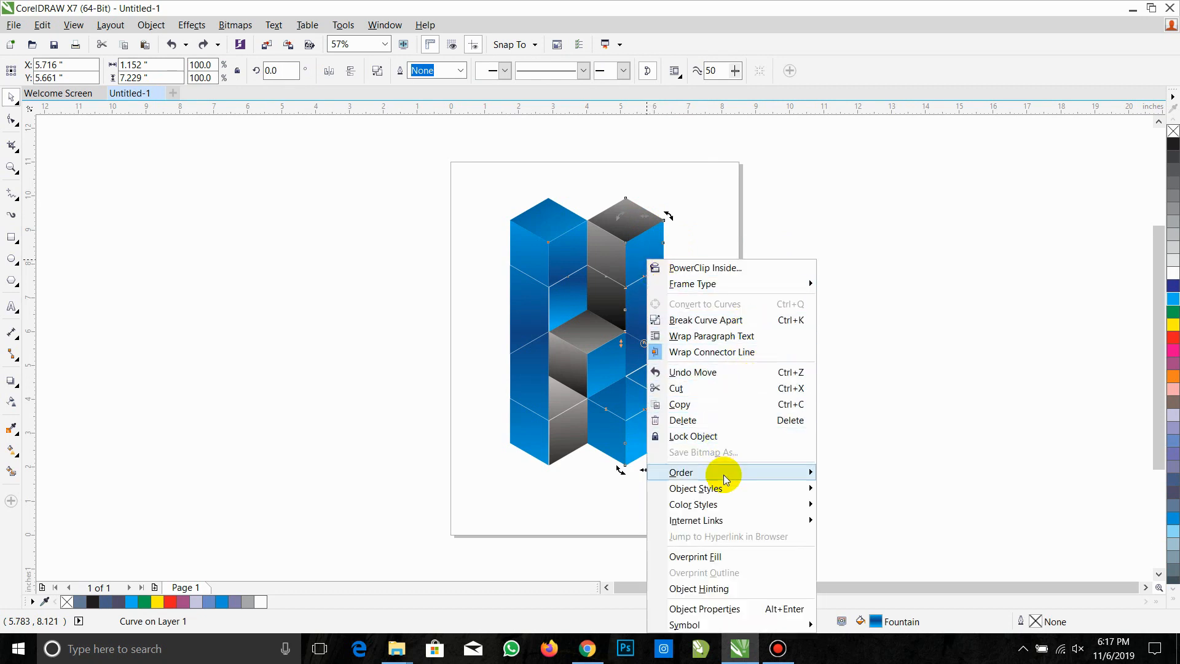
click(727, 326)
drag(640, 290, 694, 312)
key(ctrl+z)
click(706, 315)
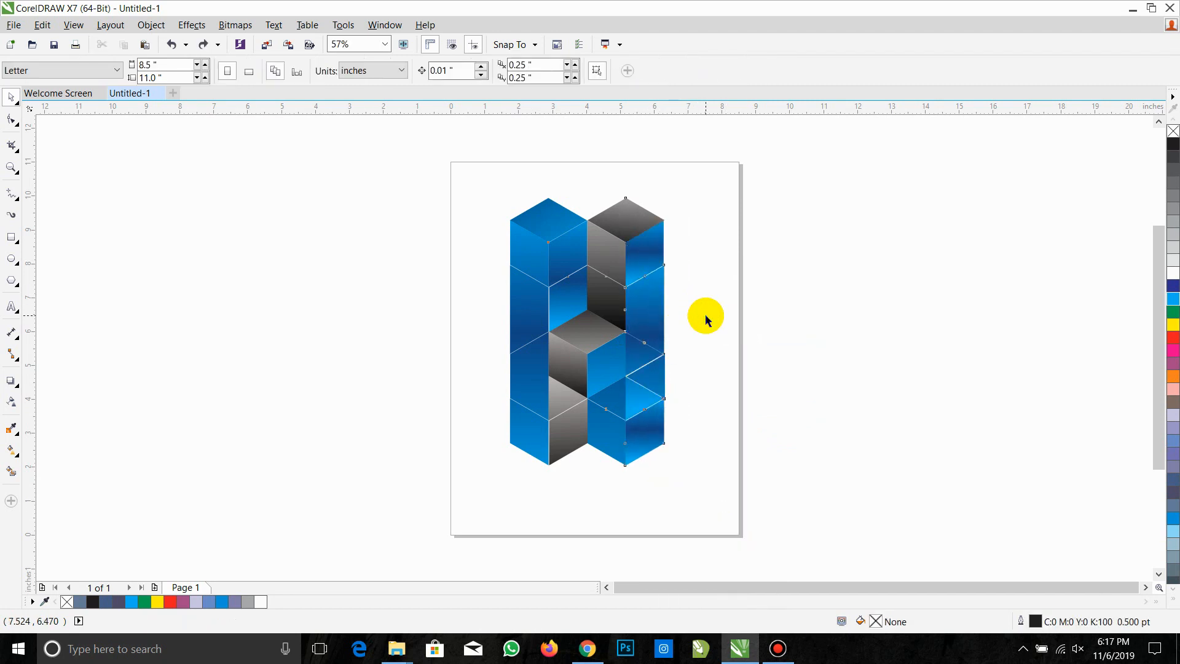
key(ctrl+z)
Nudge the right blue column, the small blue face in its lower part, and the left blue column slightly to close the gaps
click(691, 319)
click(660, 298)
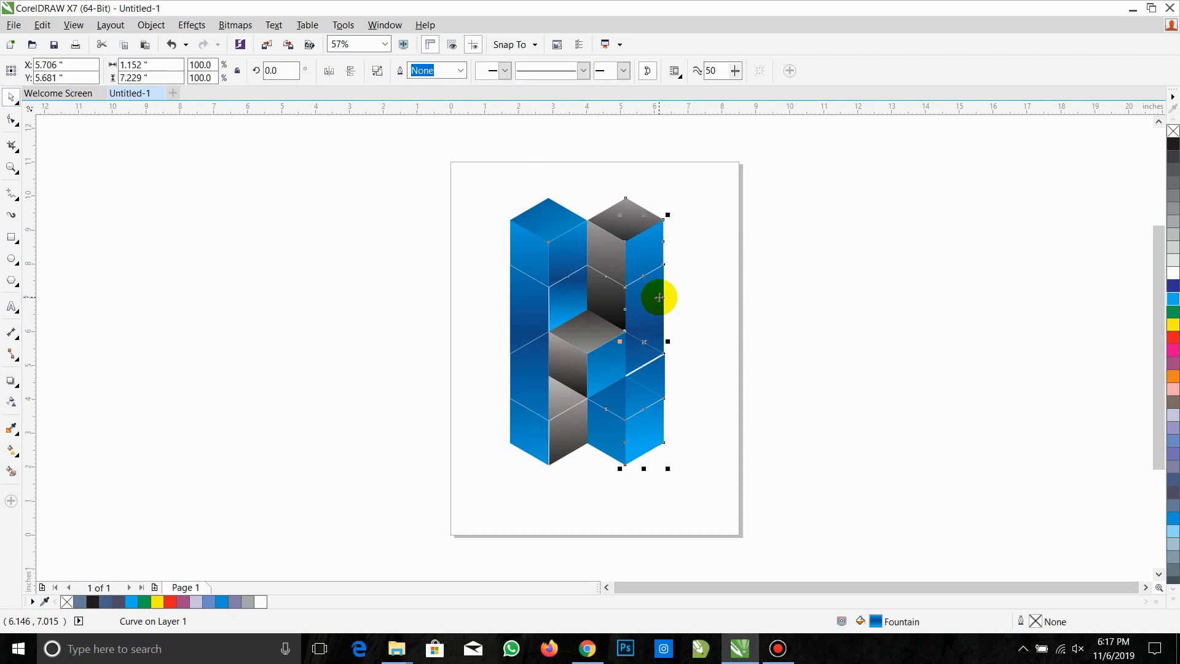
click(649, 375)
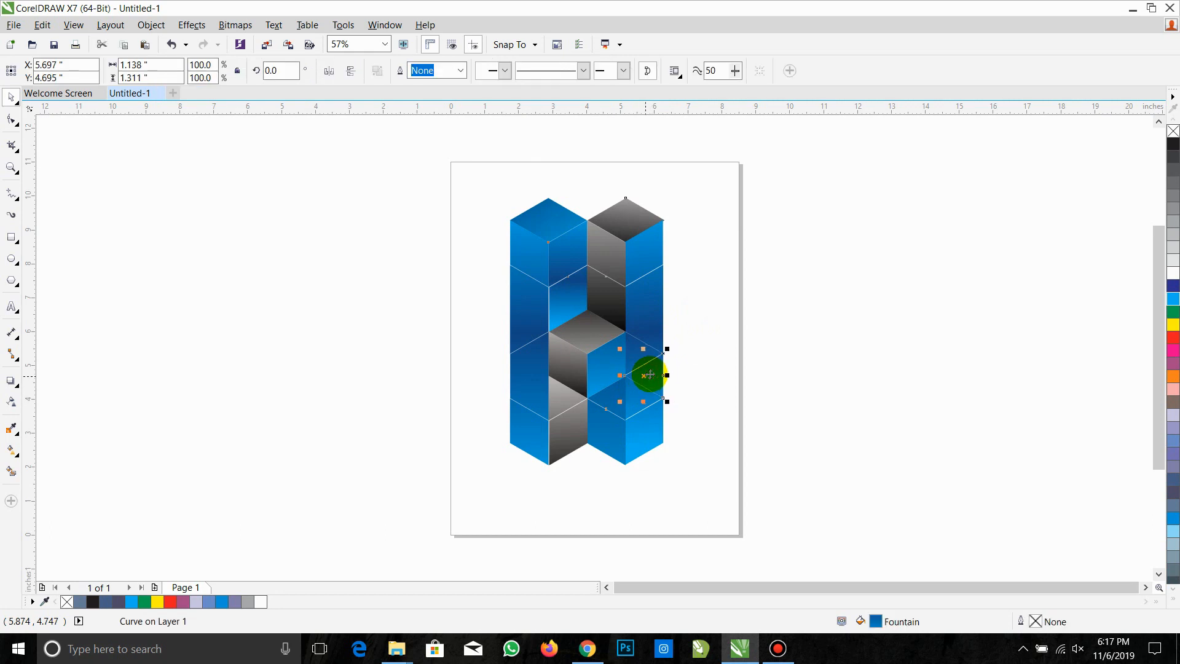
click(763, 337)
click(529, 376)
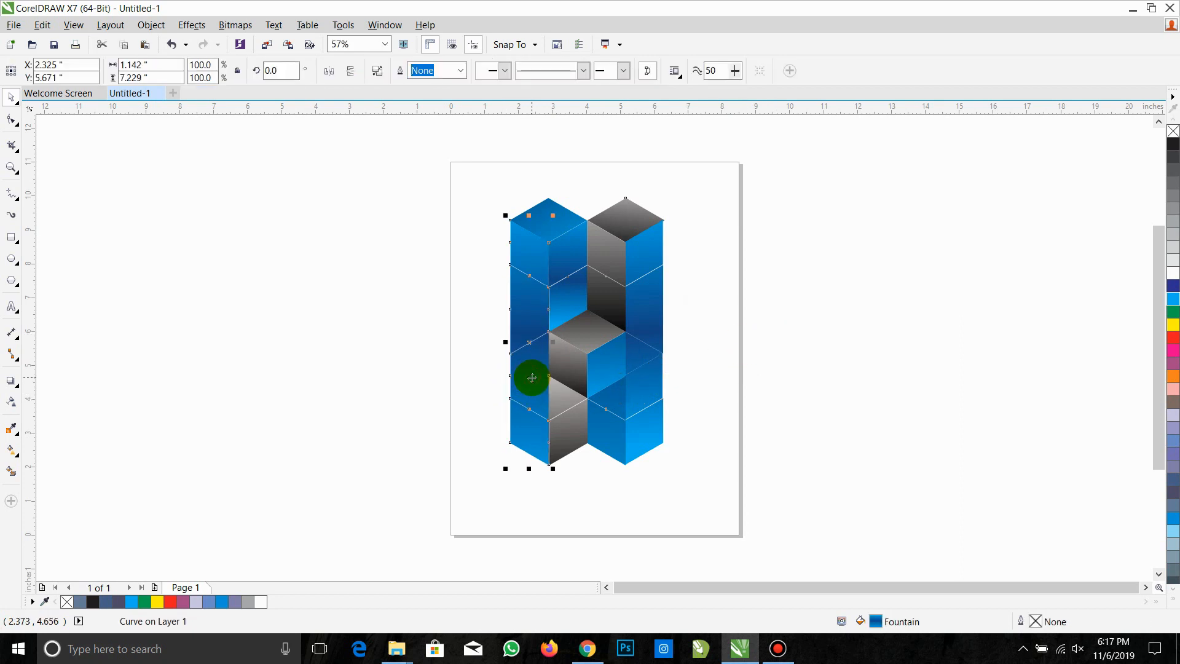
click(809, 323)
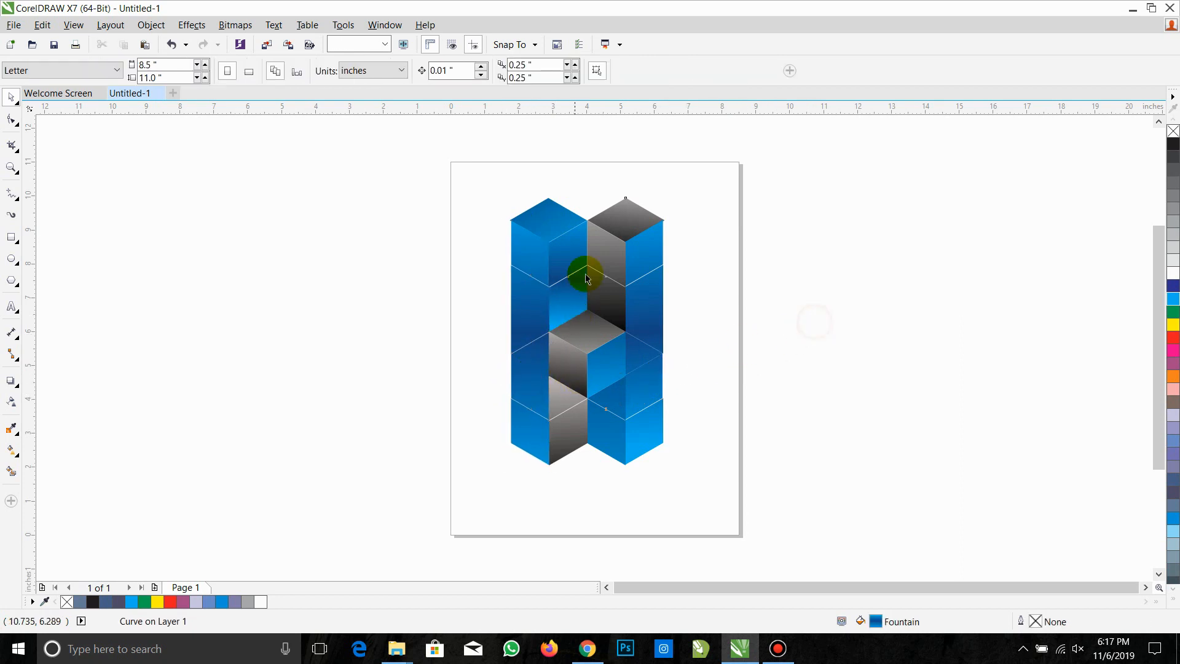
Nudge the top faces of the right and left columns slightly down to meet the faces below, and deselect
click(622, 246)
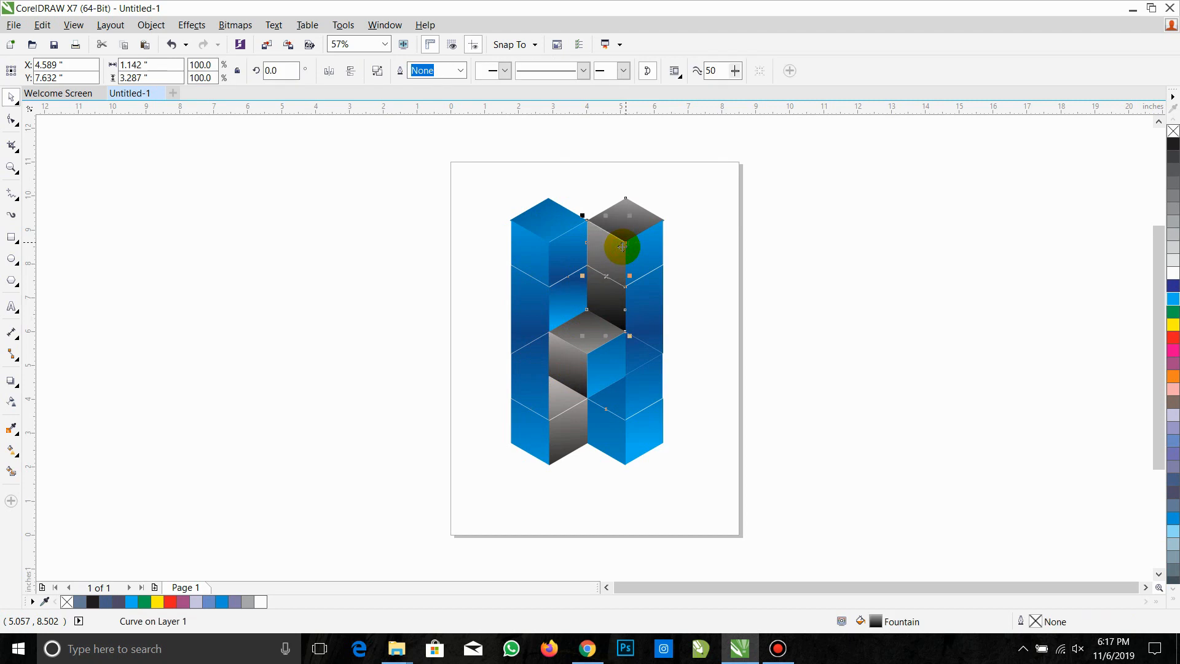
click(703, 219)
click(643, 212)
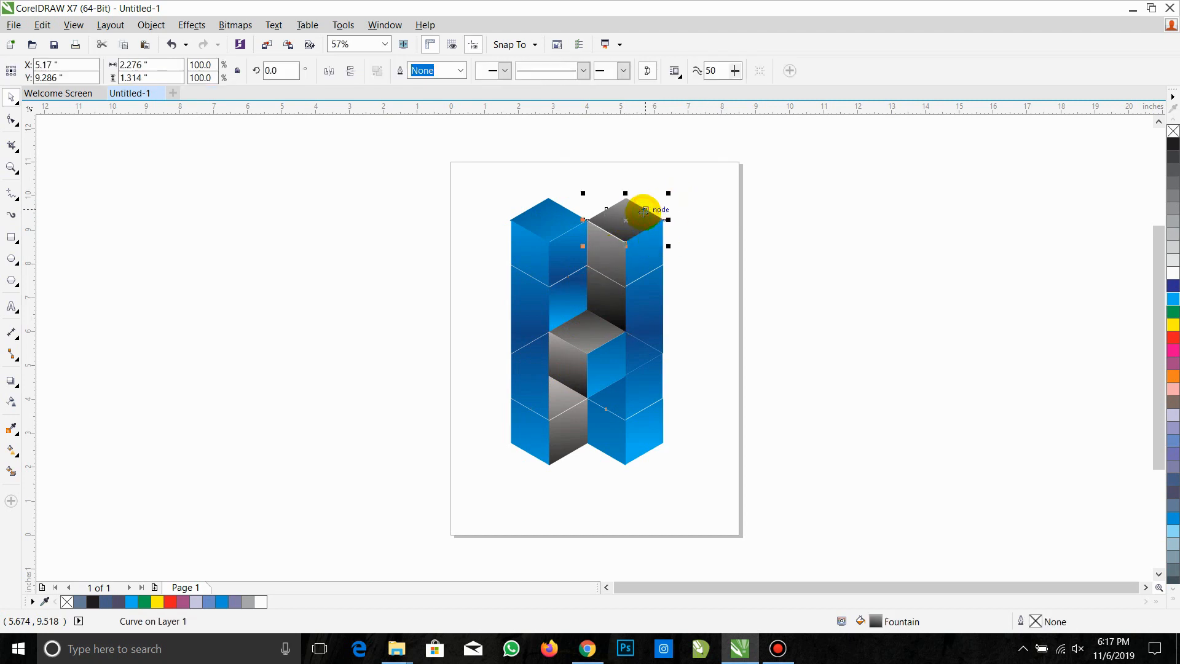
click(735, 208)
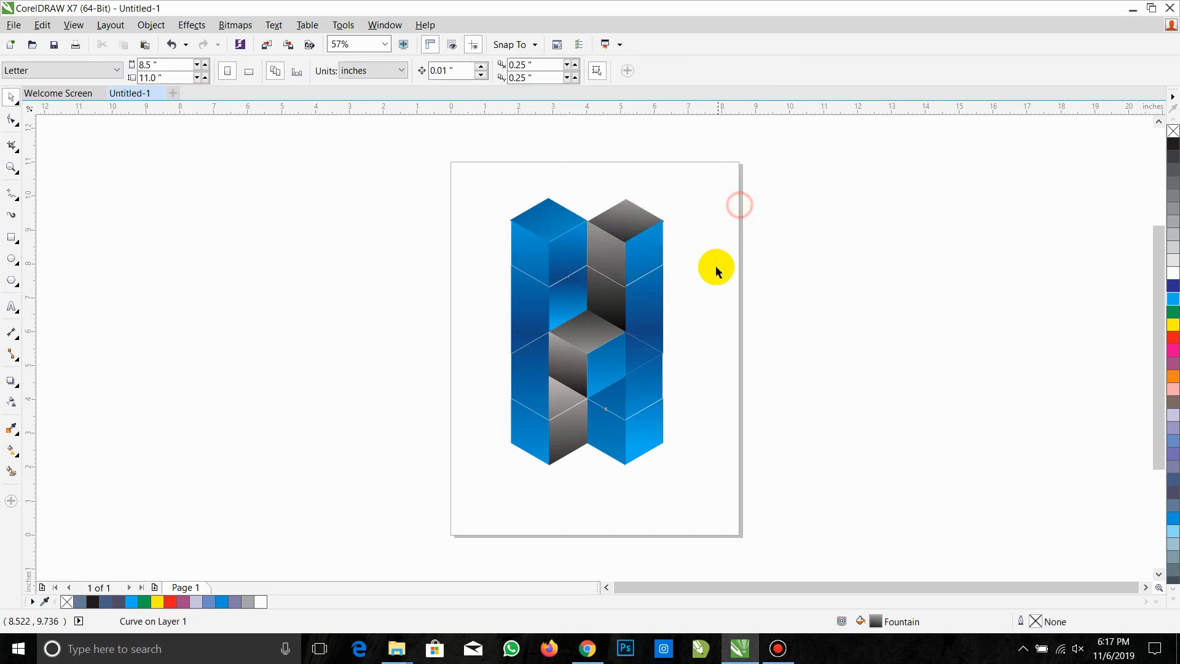
drag(443, 169, 838, 427)
click(555, 230)
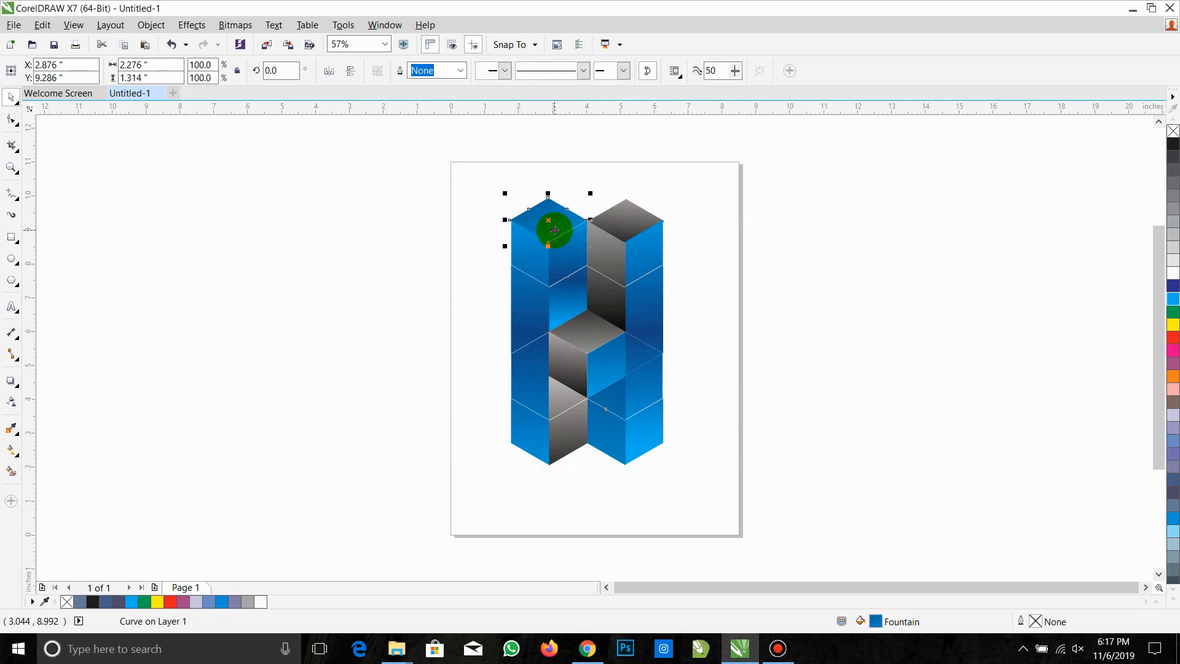
click(1036, 197)
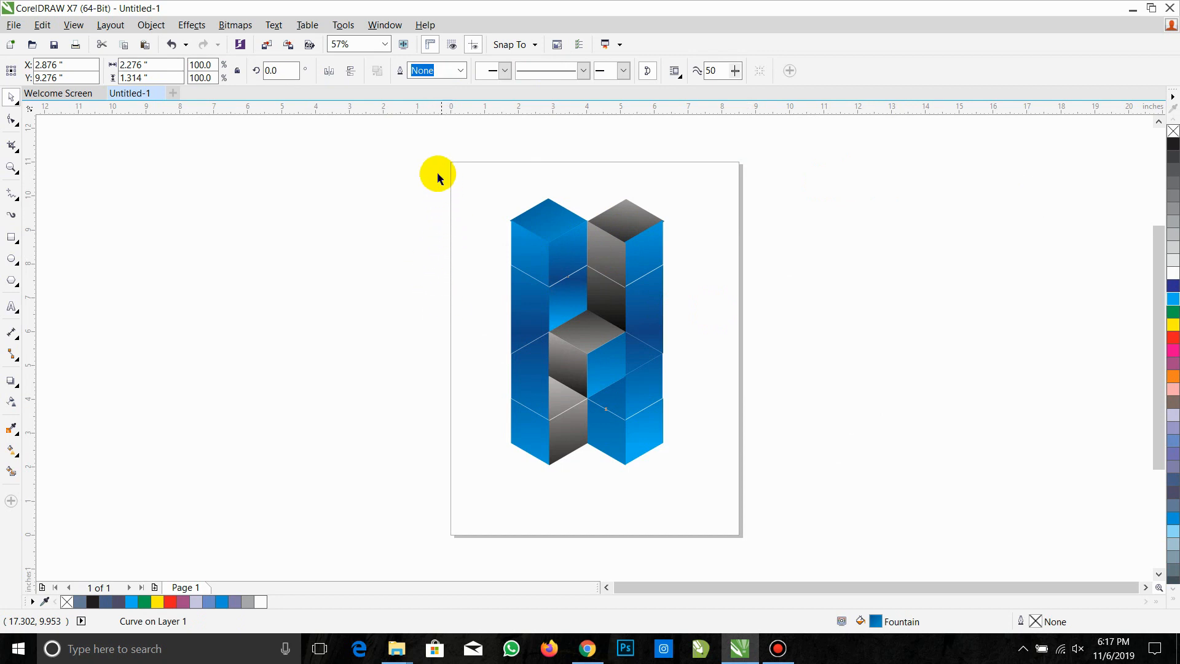
Nudge the right blue column slightly left to line it up with the neighbouring faces, and deselect it
drag(438, 174, 776, 558)
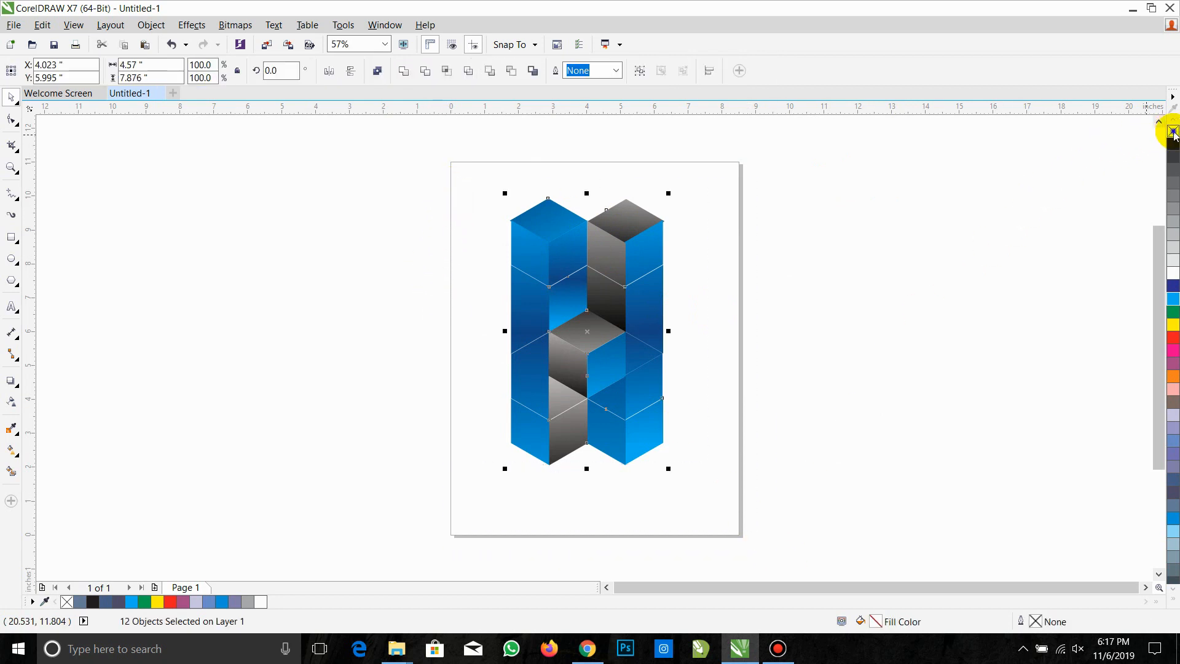
click(571, 438)
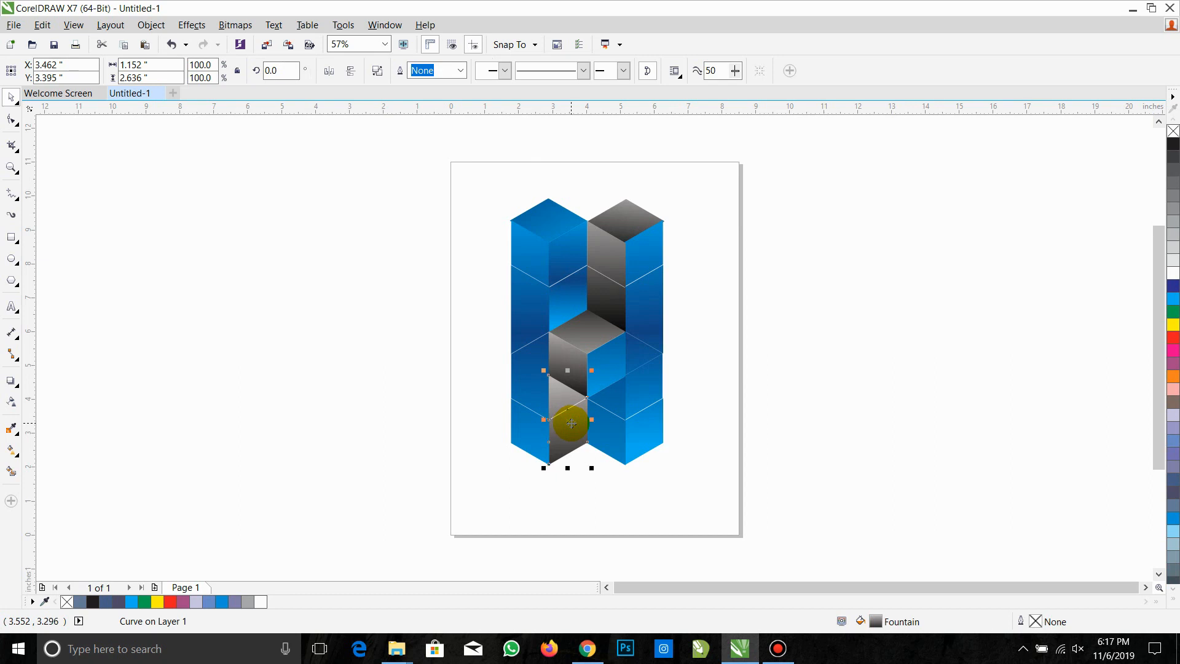
click(642, 413)
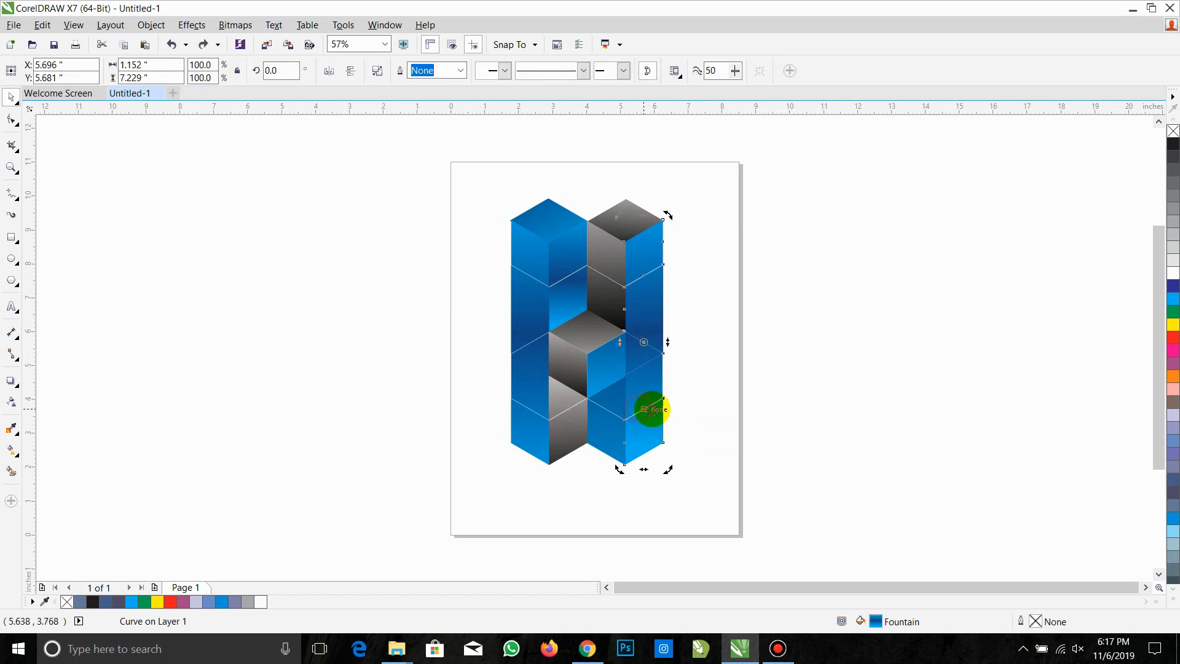
click(705, 408)
Select all the faces of the design, try combining them into one object, and undo it
drag(740, 504, 377, 173)
right_click(549, 222)
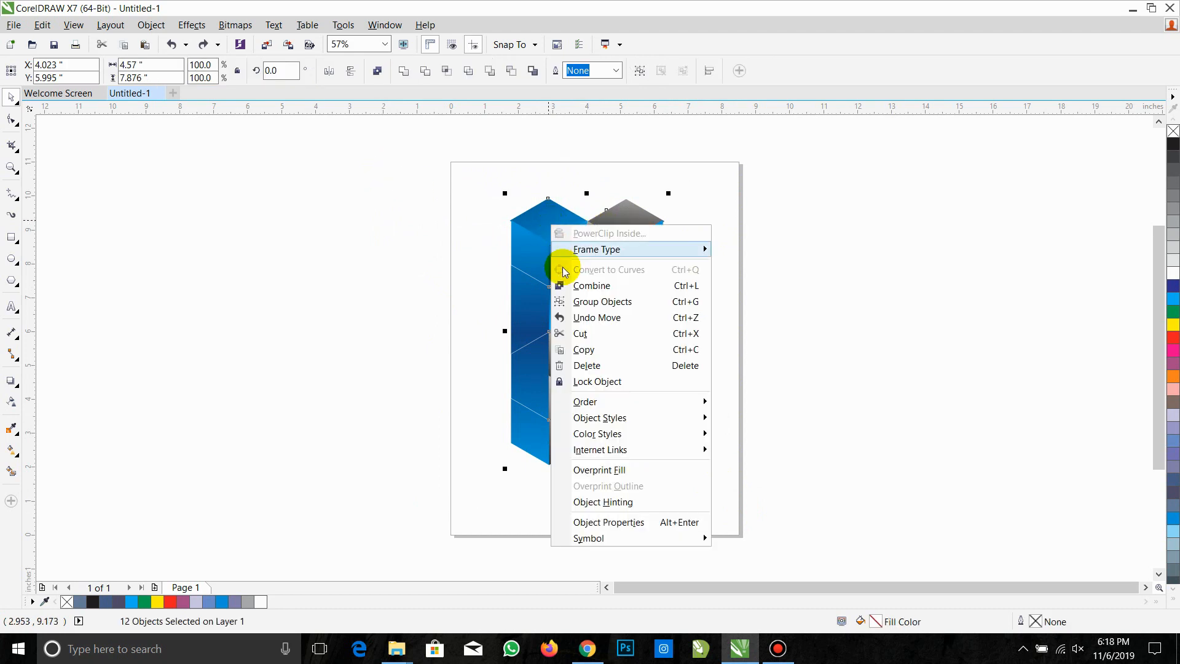
click(590, 285)
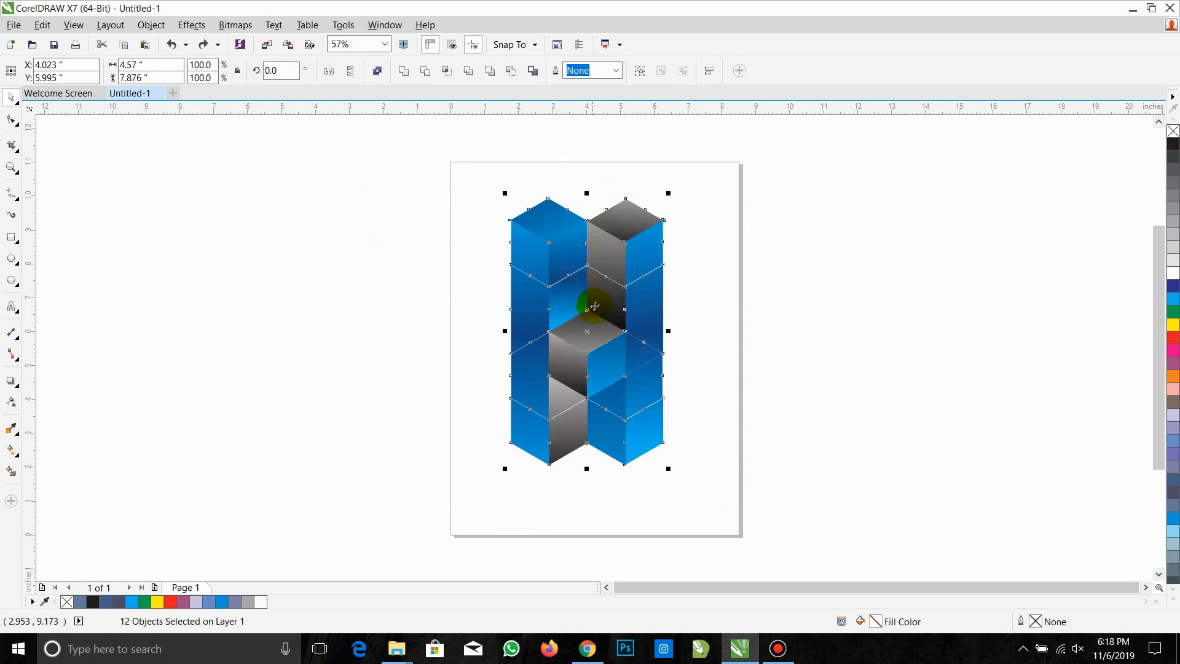
key(ctrl+z)
Try locking all the faces of the design, and undo the lock
right_click(598, 314)
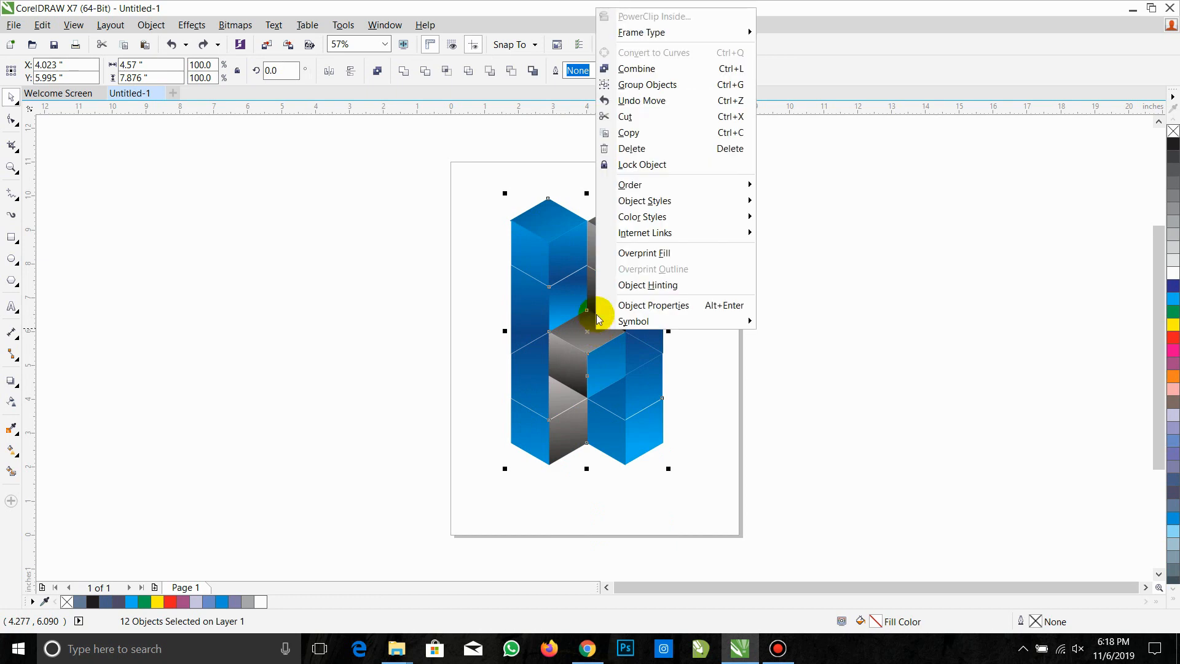
click(650, 163)
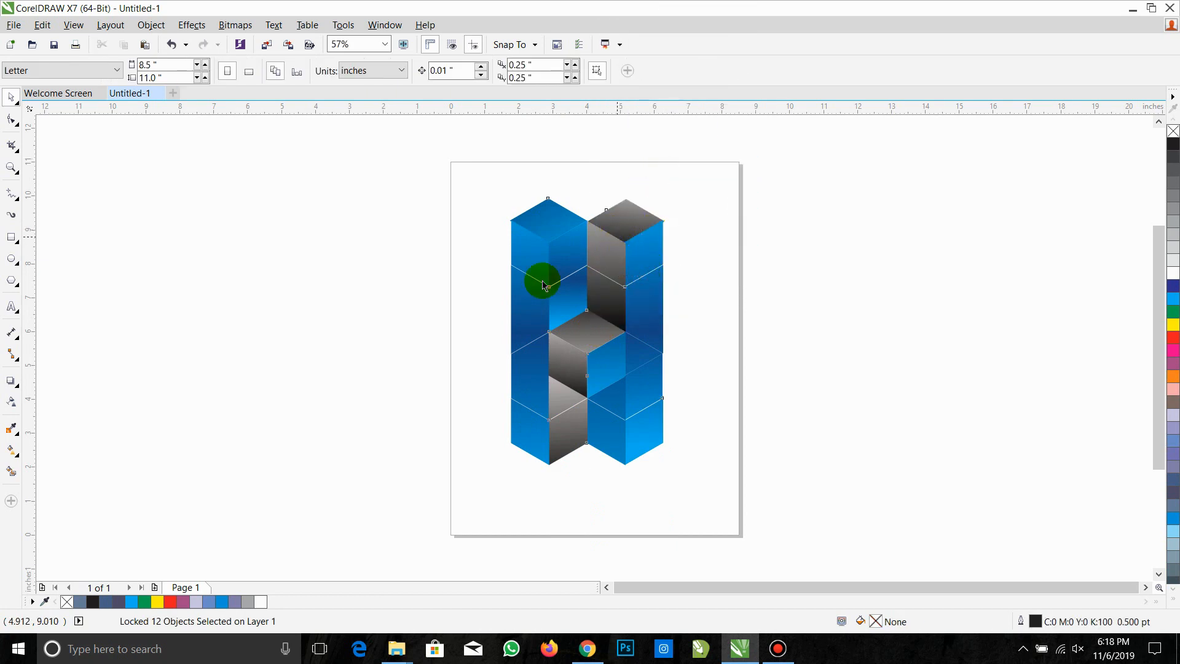
drag(464, 183, 768, 503)
click(635, 384)
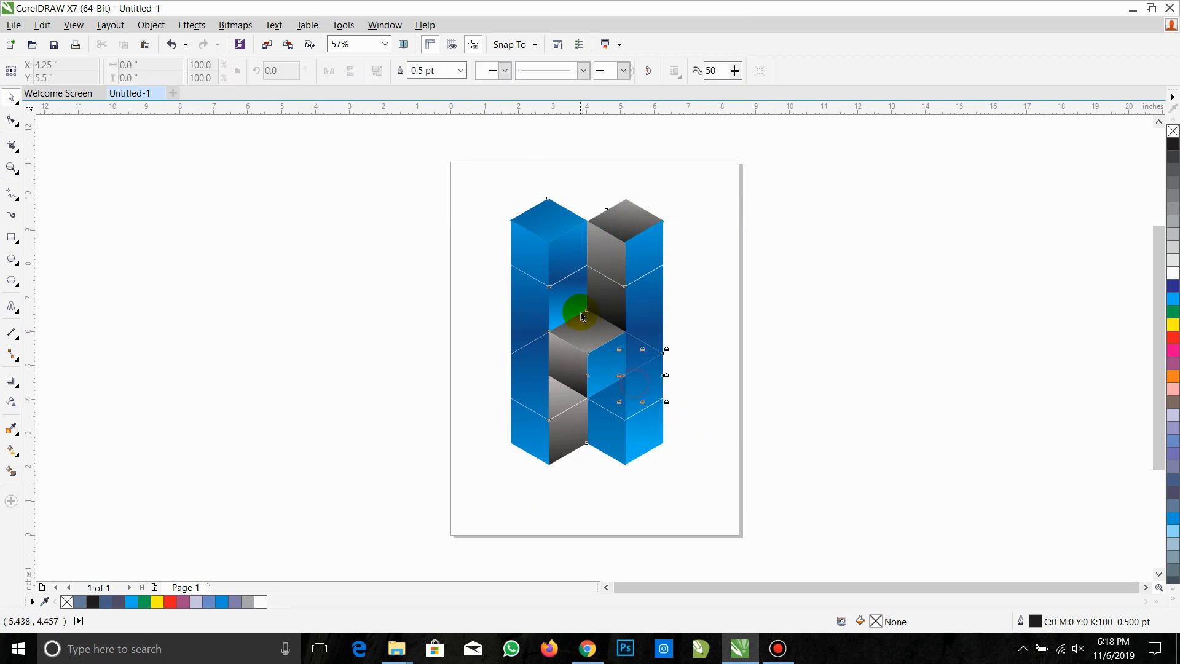
key(ctrl+z)
Move the whole design up and left, centred at about X 3.28, Y 7.97 inches, and dismiss the document defaults dialog
drag(554, 276, 534, 229)
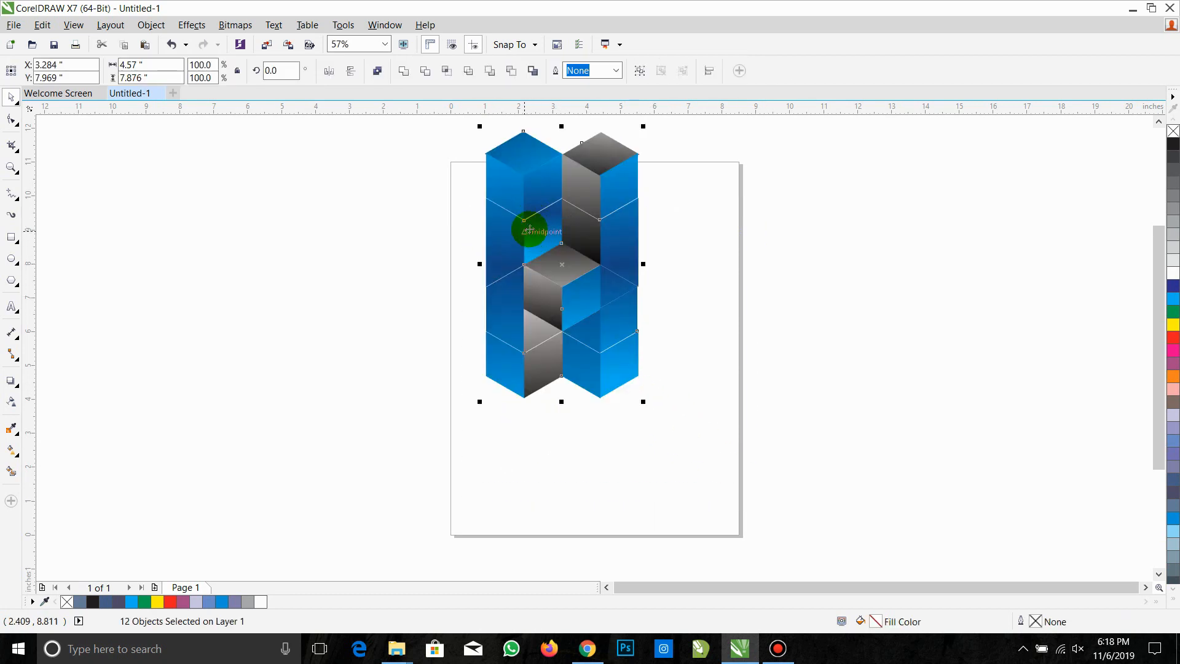
key(ctrl+r)
key(ctrl+z)
drag(533, 221, 504, 493)
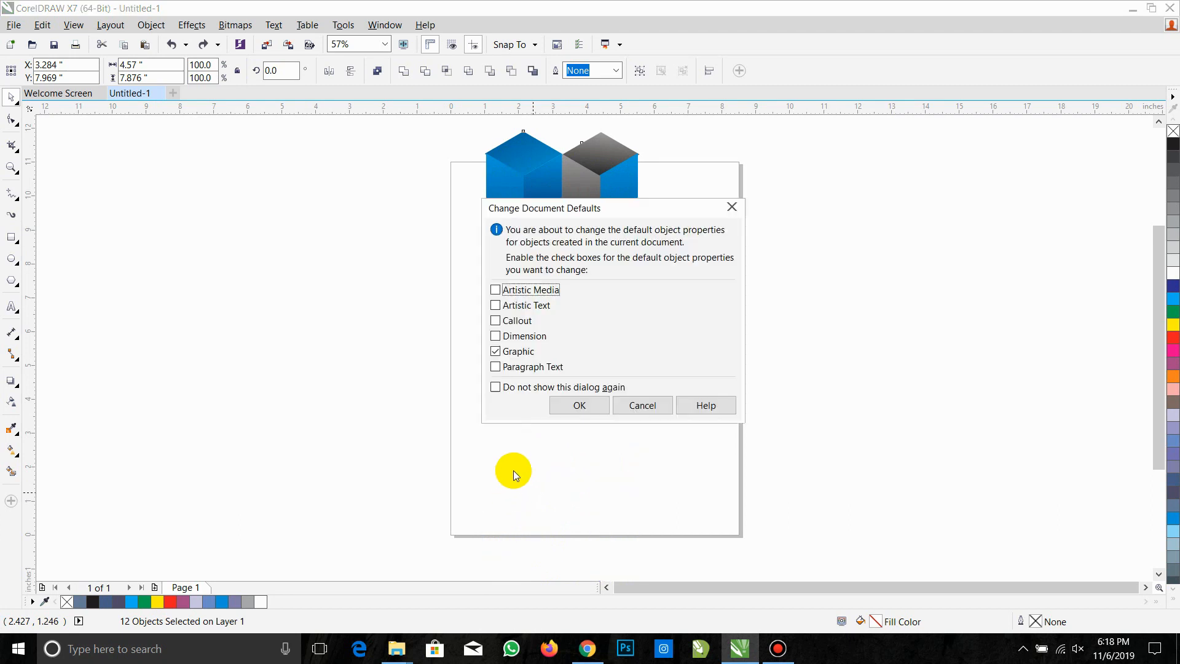
click(732, 210)
Scale the design proportionally about its centre to about 3.12 by 5.38 inches, and accept changing the document defaults for Graphic objects
click(642, 127)
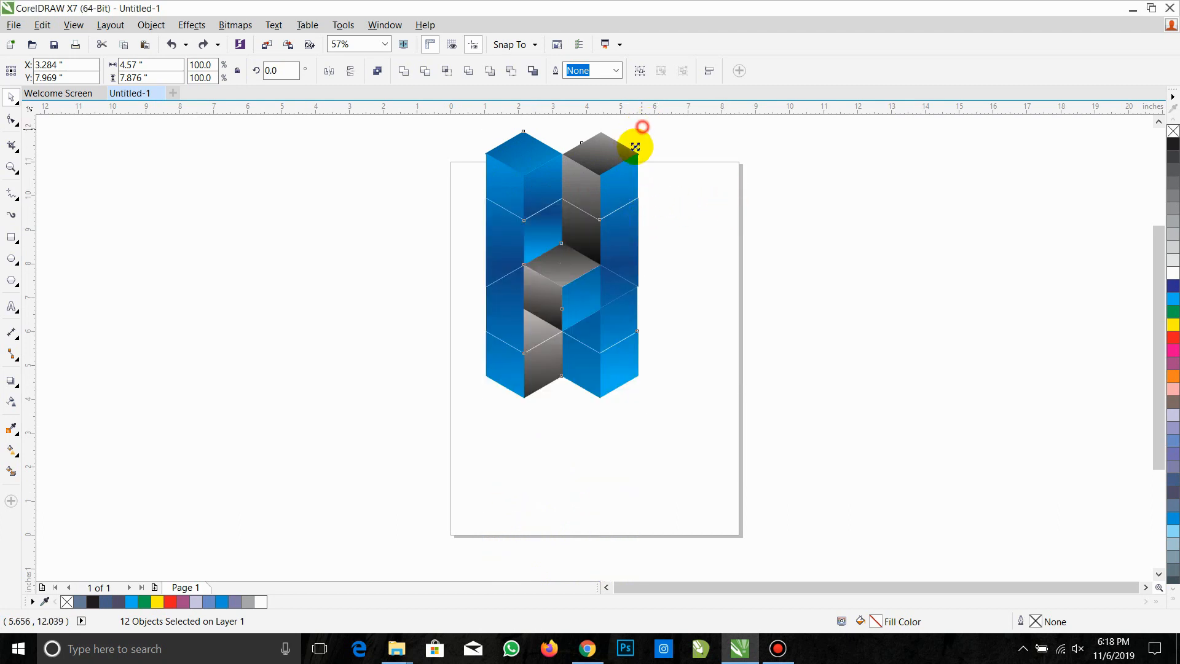
drag(635, 146, 573, 421)
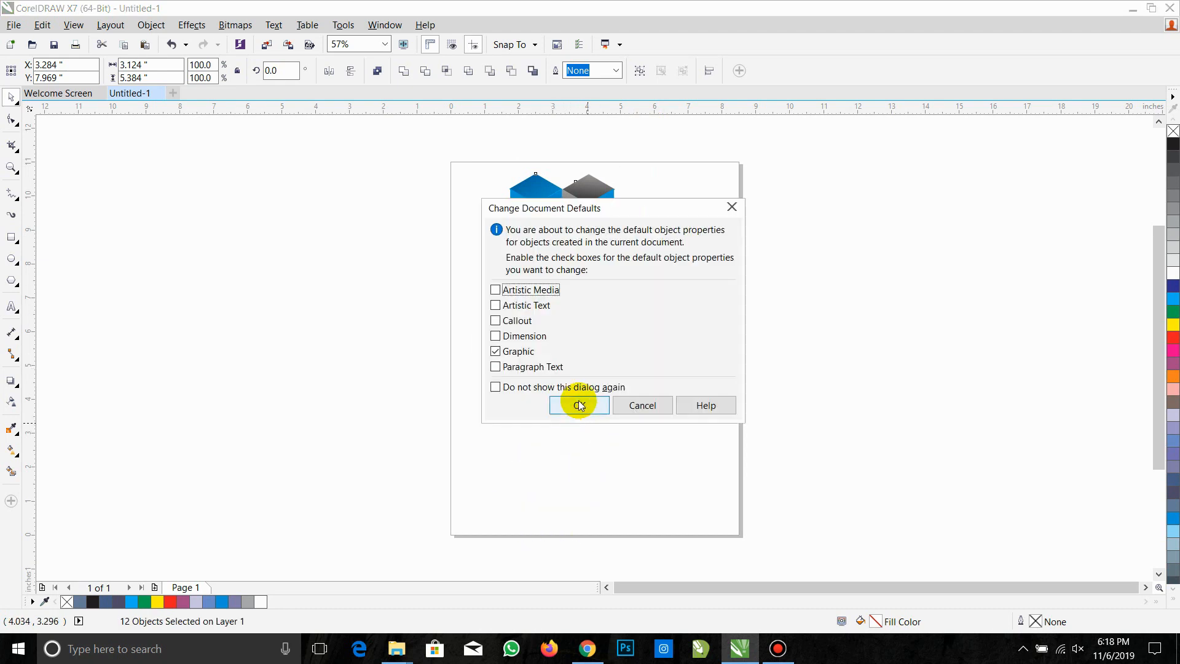
click(579, 405)
Duplicate the design directly beneath the original, with the copy centred at about X 3.28, Y 2.58 inches
drag(553, 308, 566, 500)
click(595, 534)
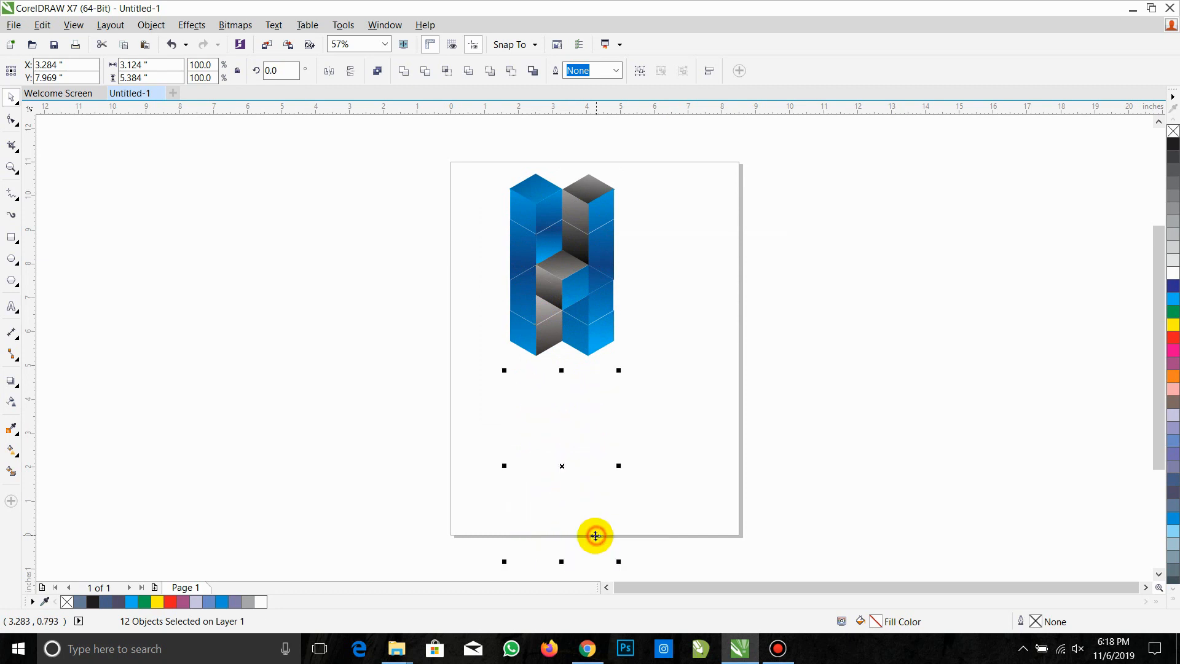
drag(576, 460, 579, 440)
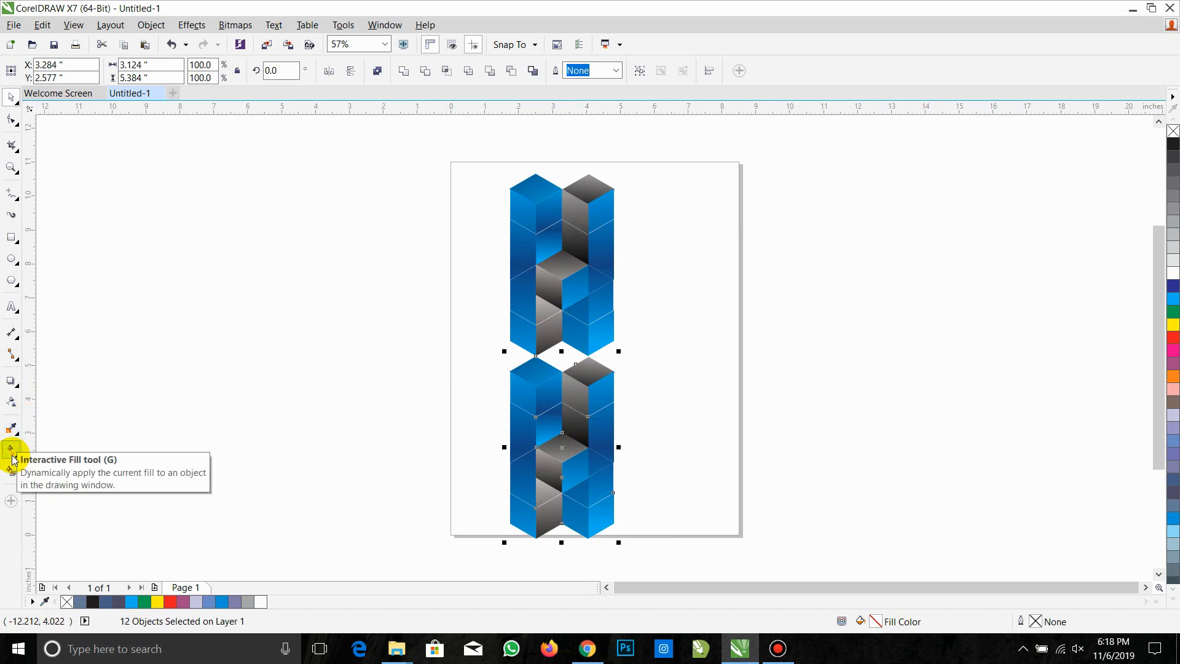
Apply a vertical linear transparency to the lower copy, fading downward from a start node inside the upper design, and deselect it
click(10, 402)
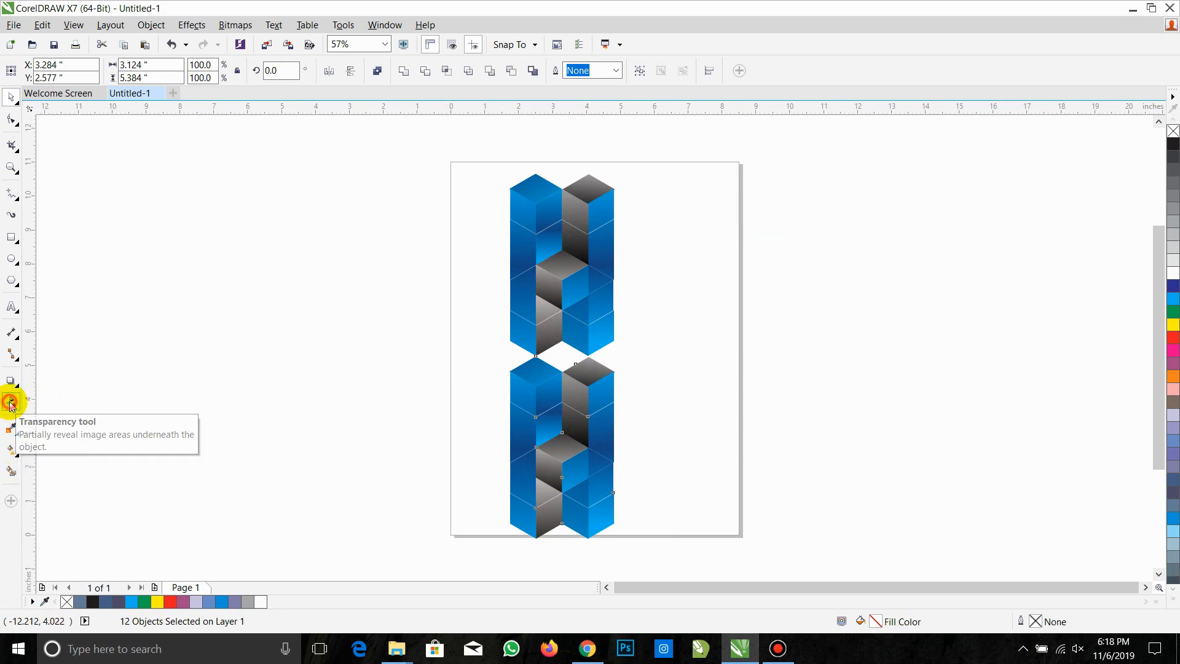
drag(560, 485, 561, 342)
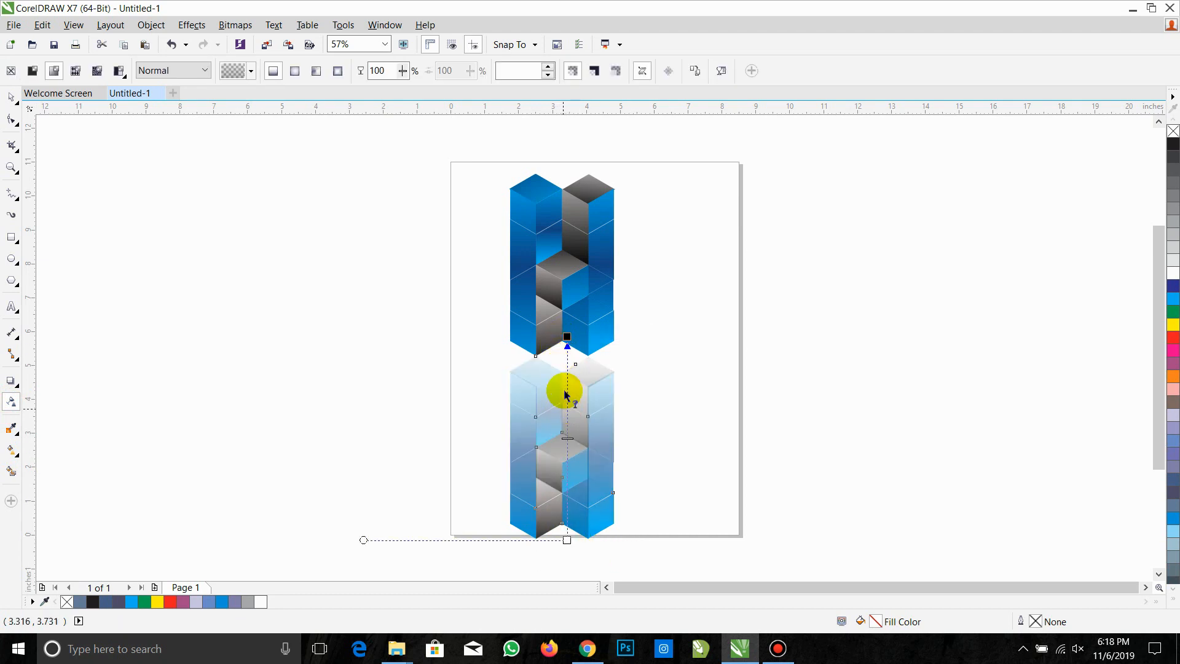
drag(562, 324, 561, 573)
click(563, 357)
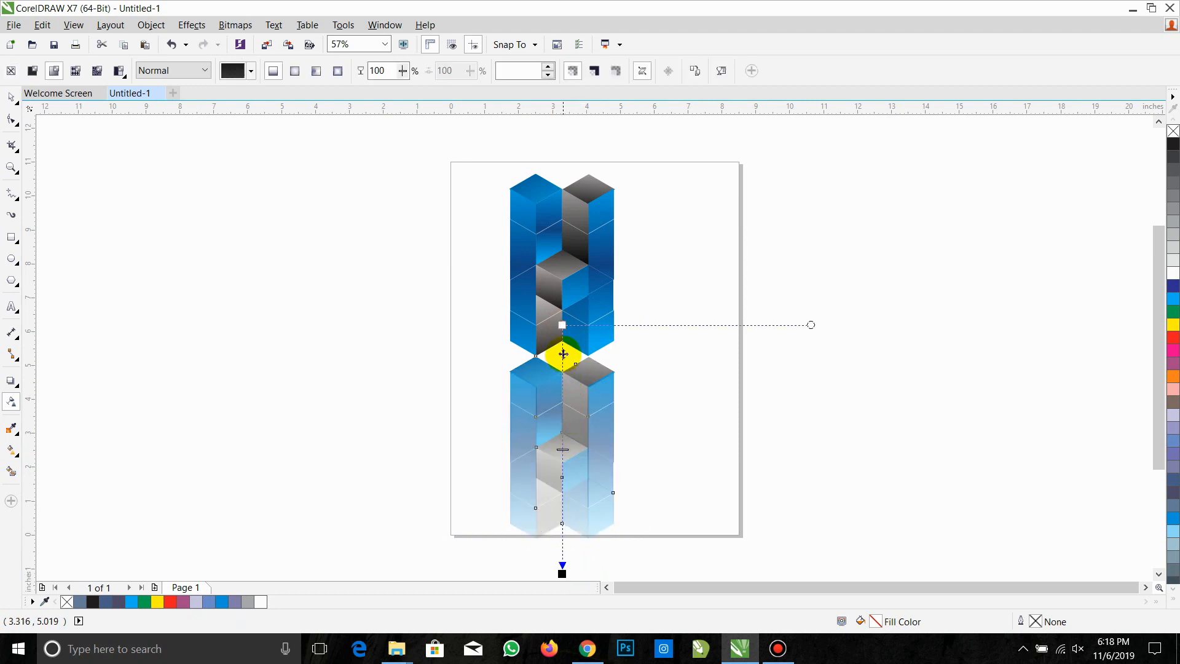
drag(562, 324, 558, 279)
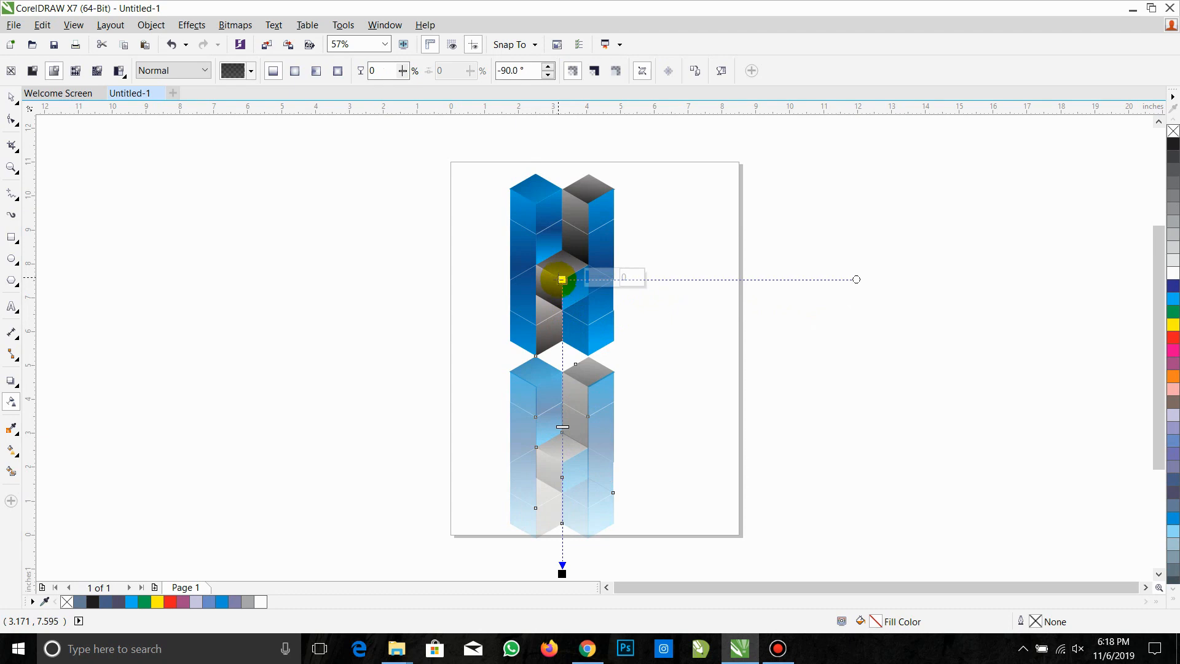
click(670, 433)
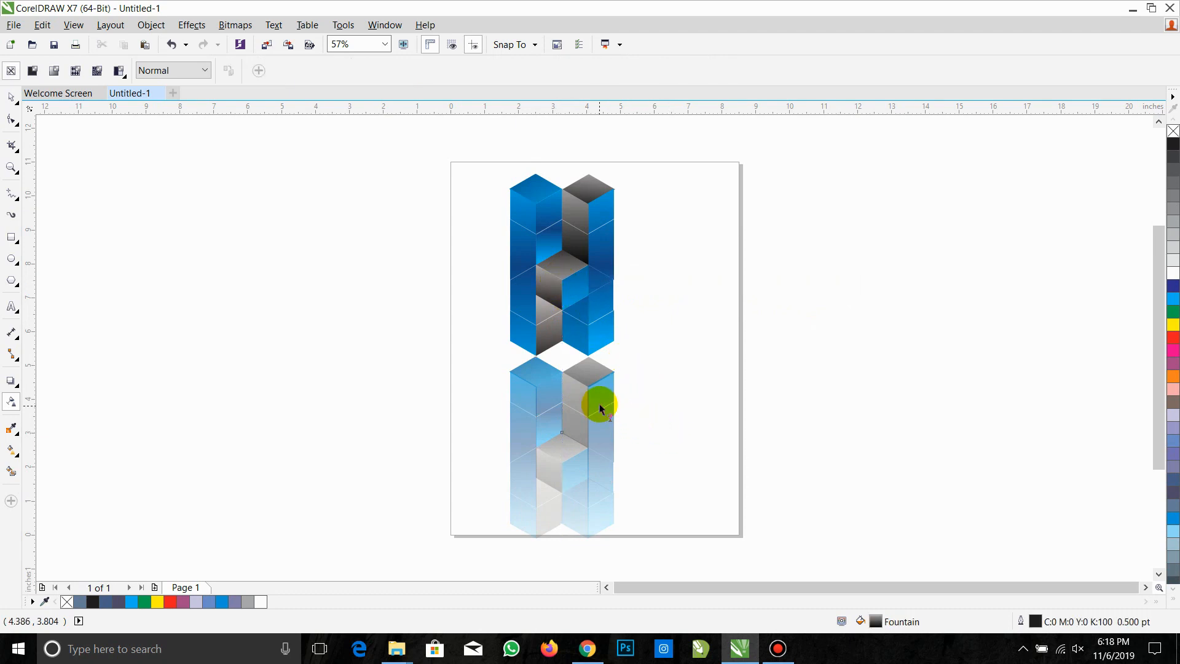